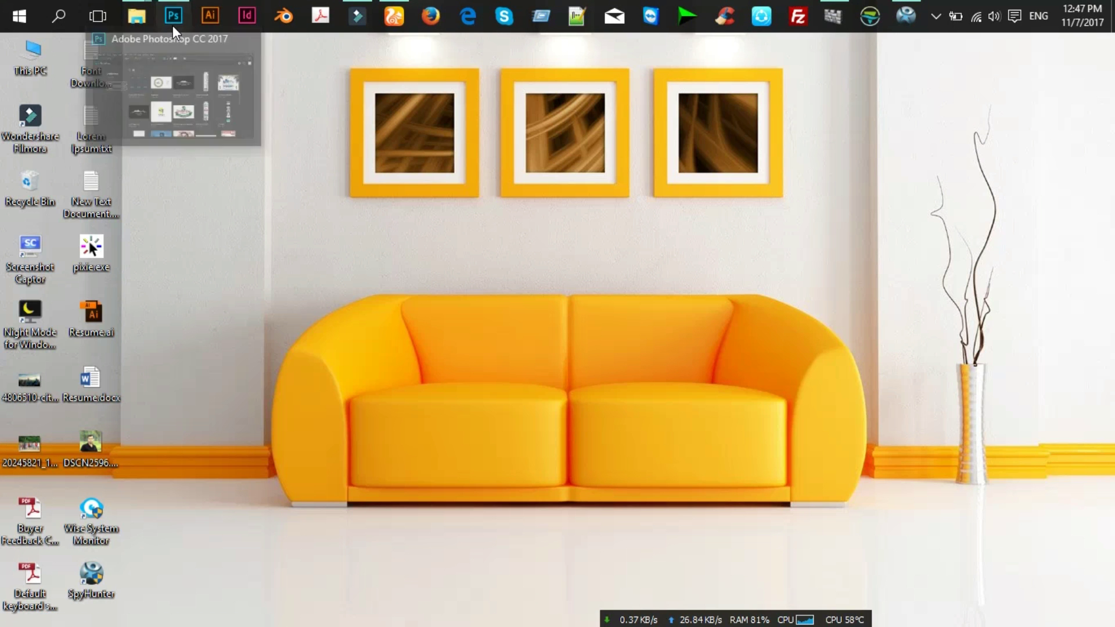
Create Untitled-1, a blank white 2000 × 1400 px RGB document at 300 ppi.
click(171, 20)
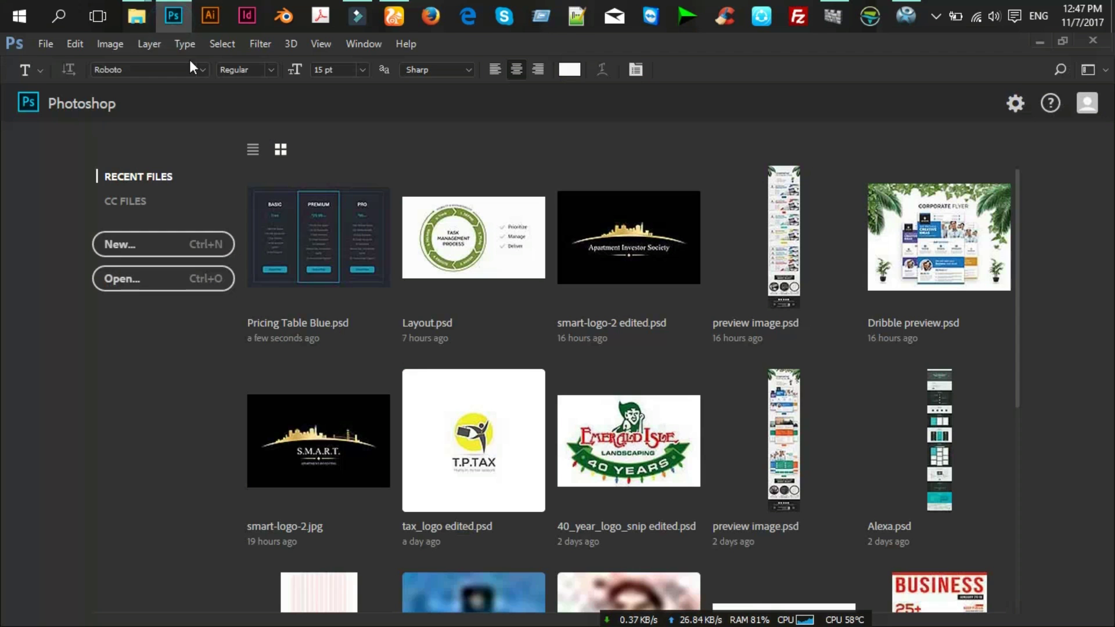
click(174, 242)
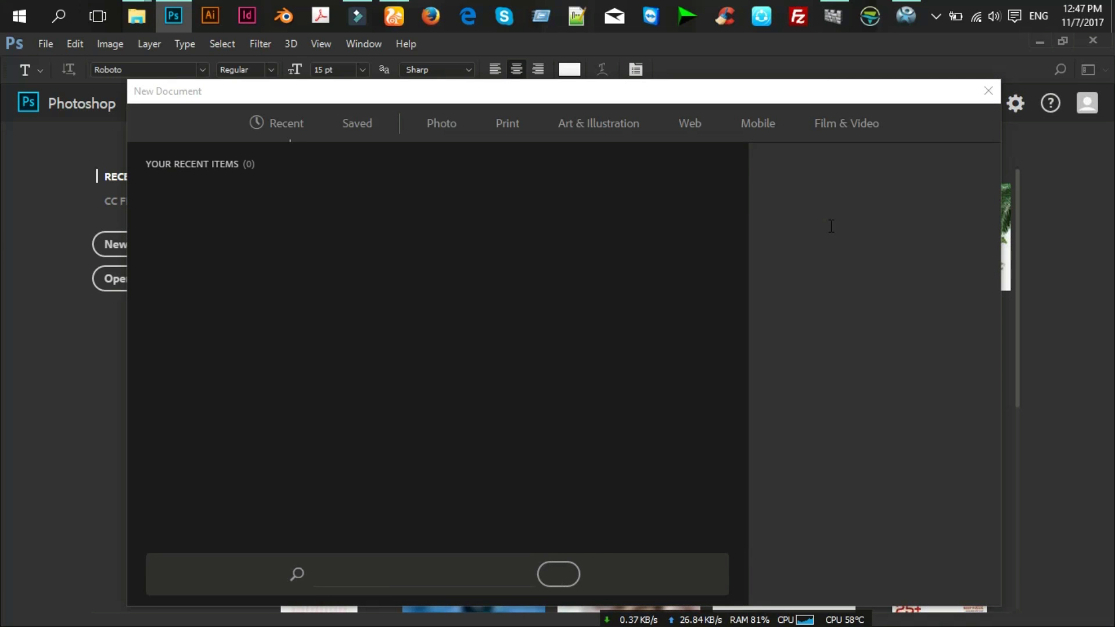
click(890, 247)
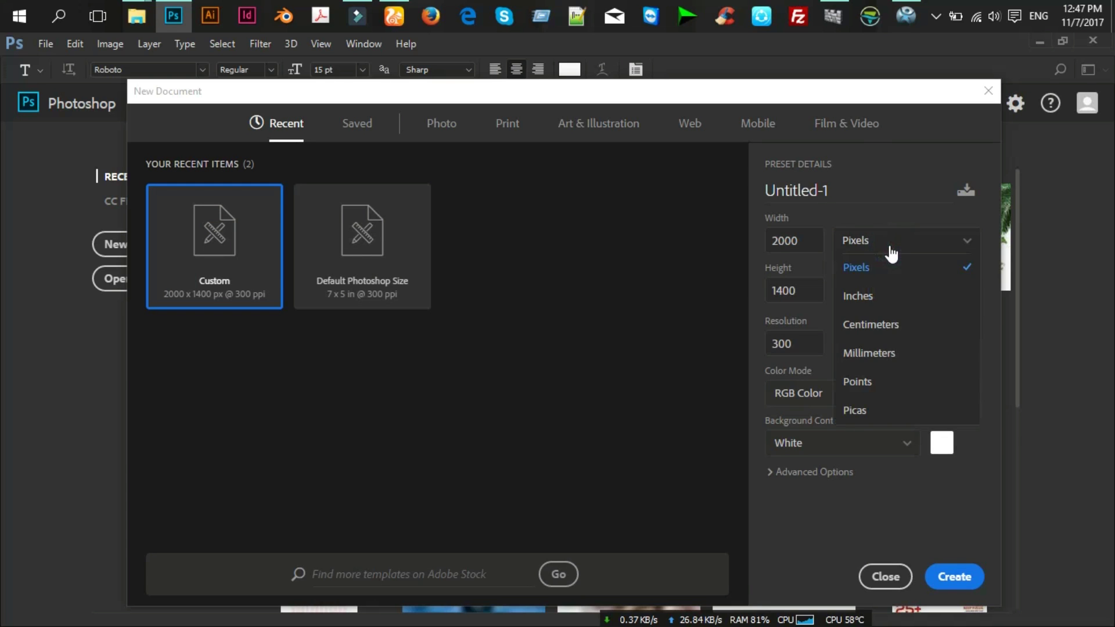
click(852, 267)
click(809, 240)
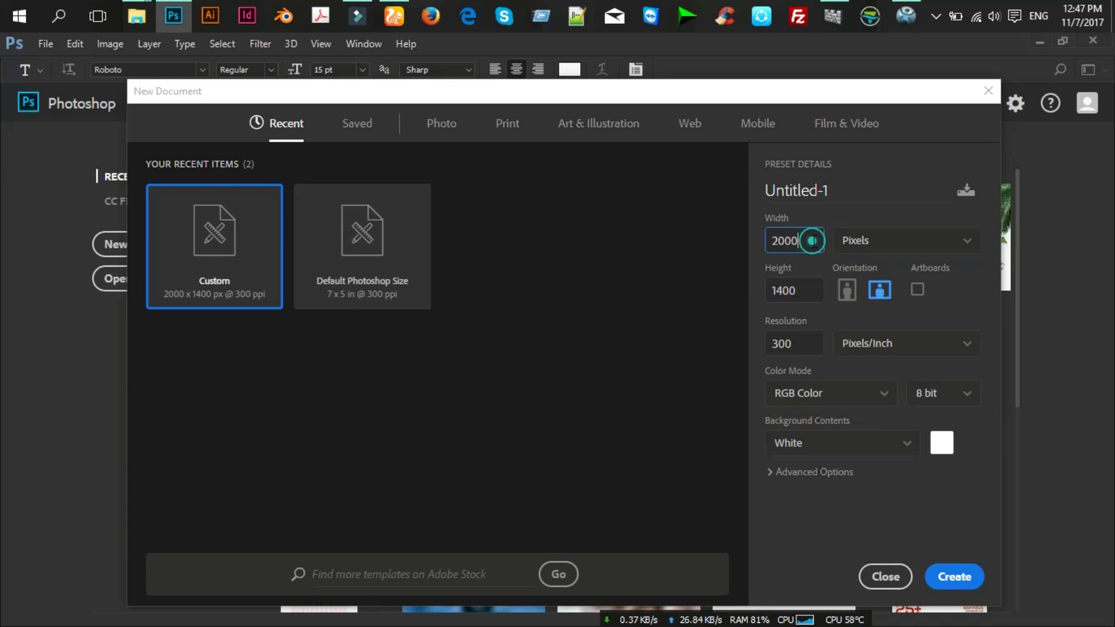
click(799, 292)
click(813, 348)
click(835, 393)
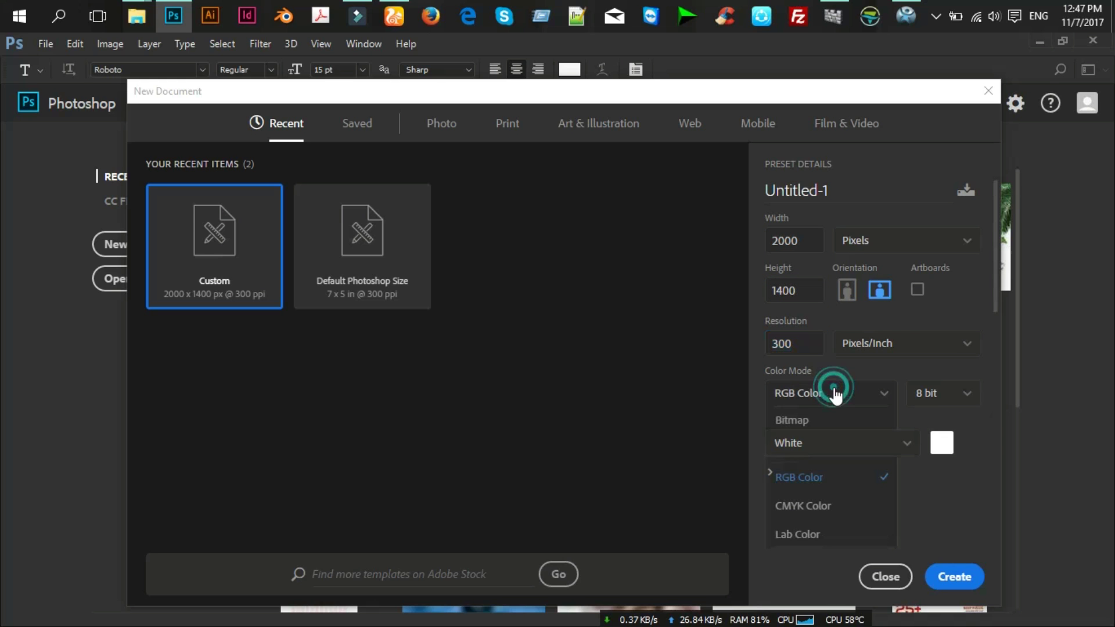
click(814, 480)
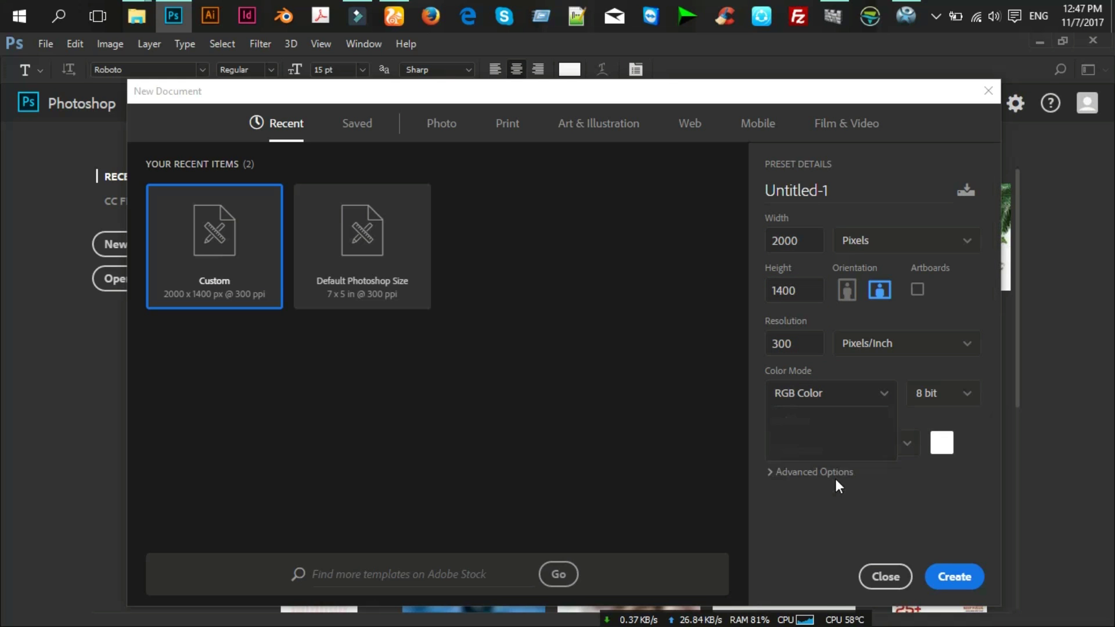
click(851, 432)
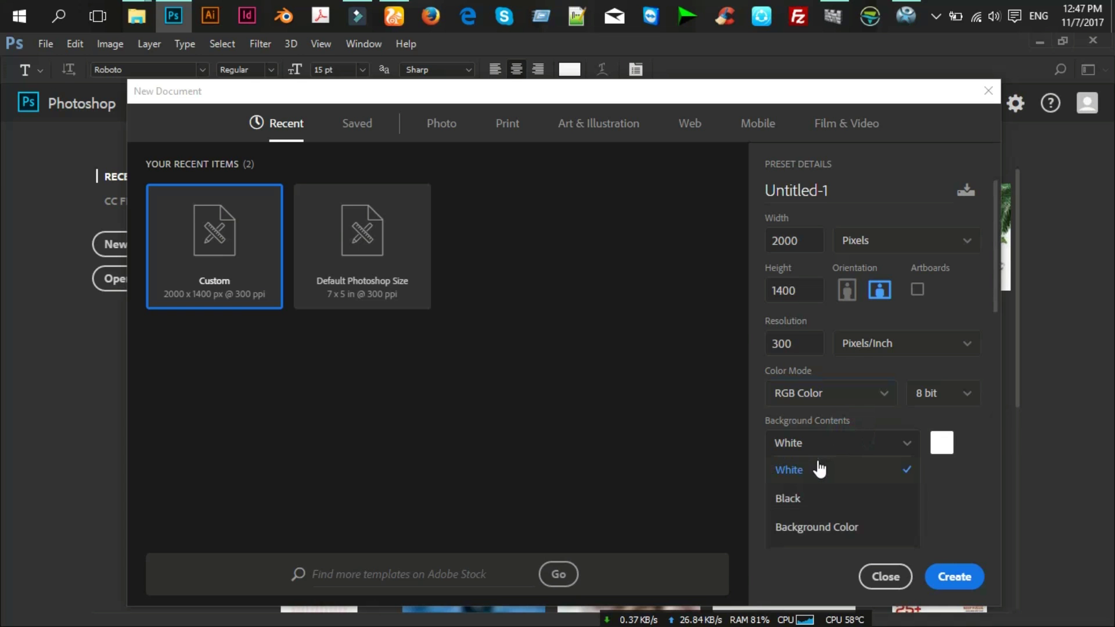
click(790, 465)
click(964, 578)
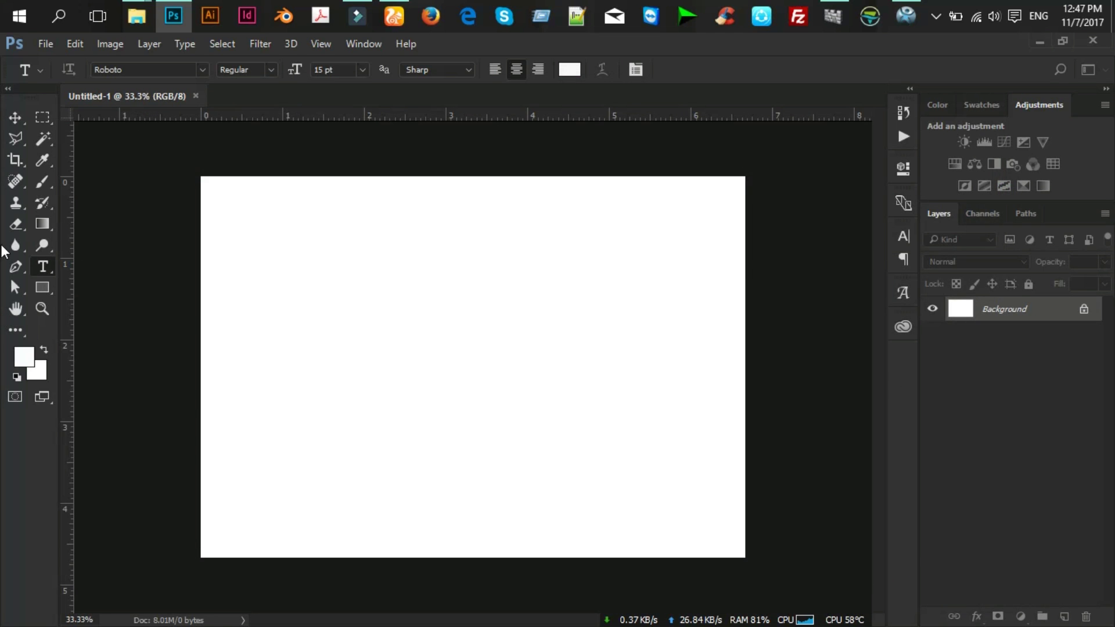
Draw a rectangle across the whole canvas and fill it with dark navy.
click(39, 287)
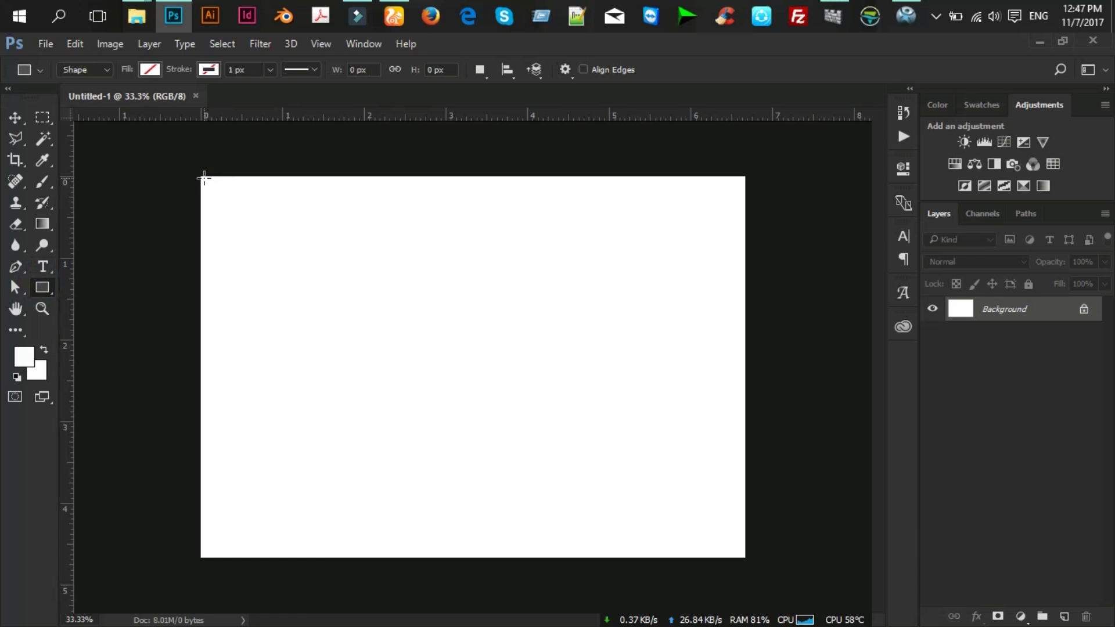
drag(200, 176, 746, 559)
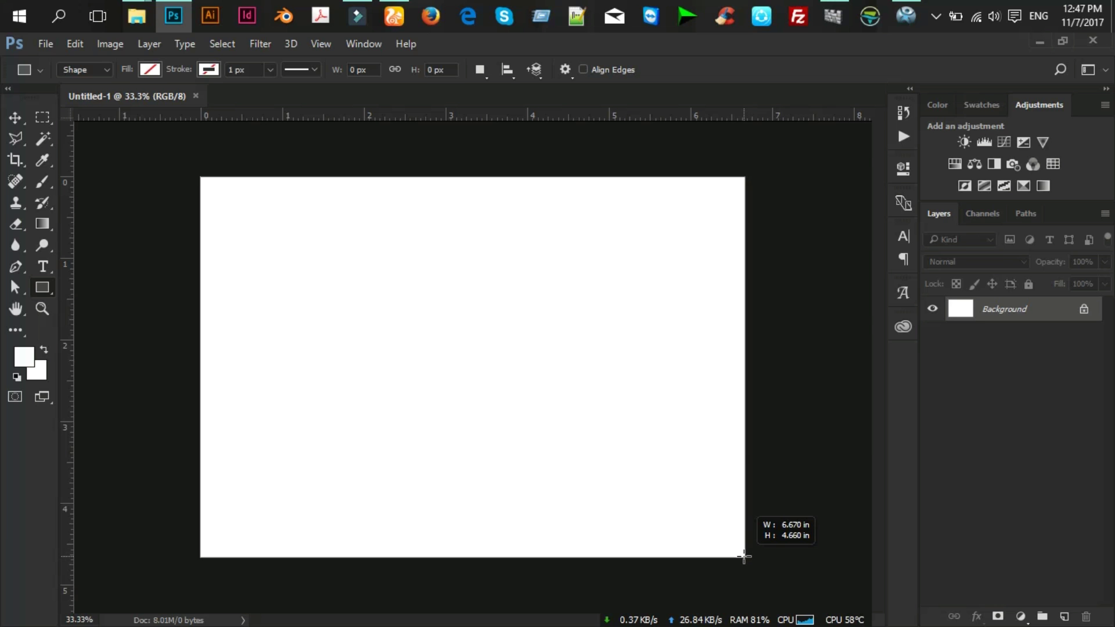
drag(746, 559, 744, 556)
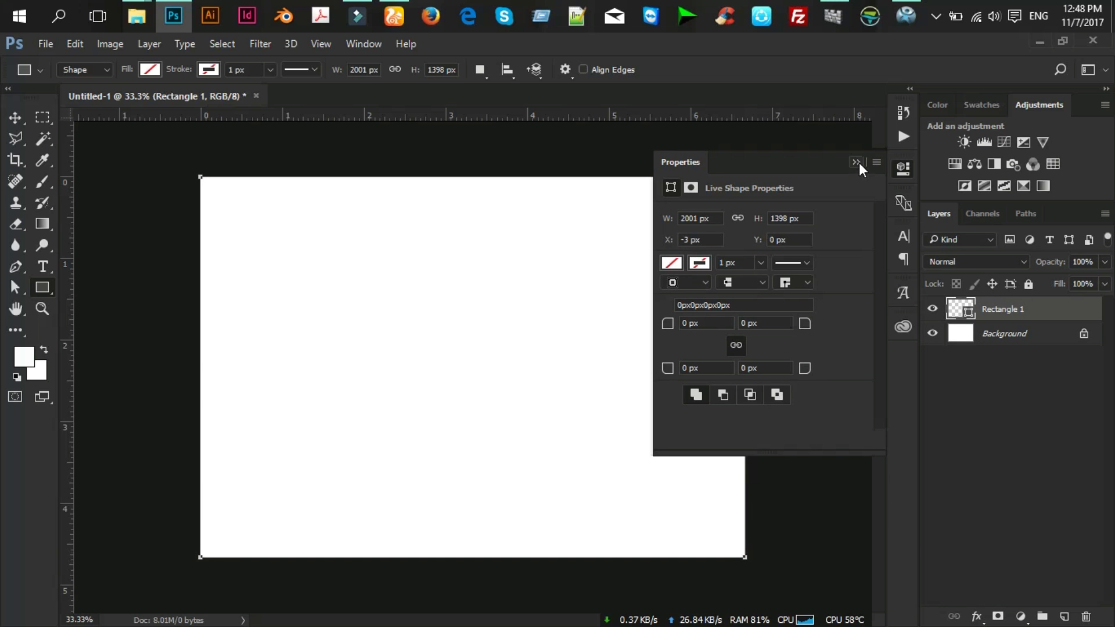
click(856, 162)
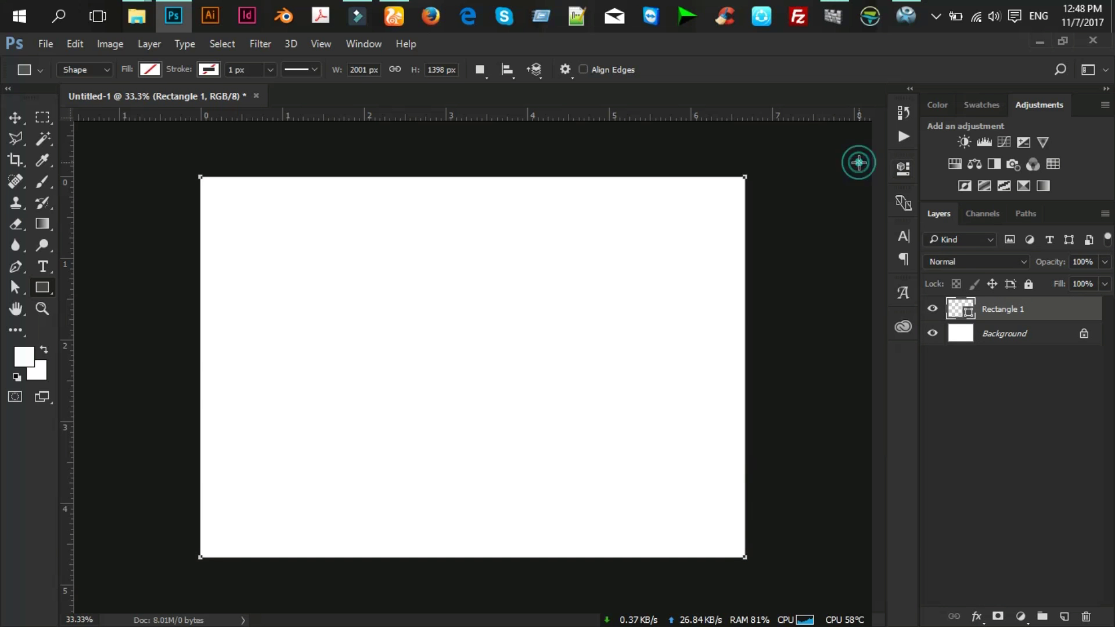
click(143, 70)
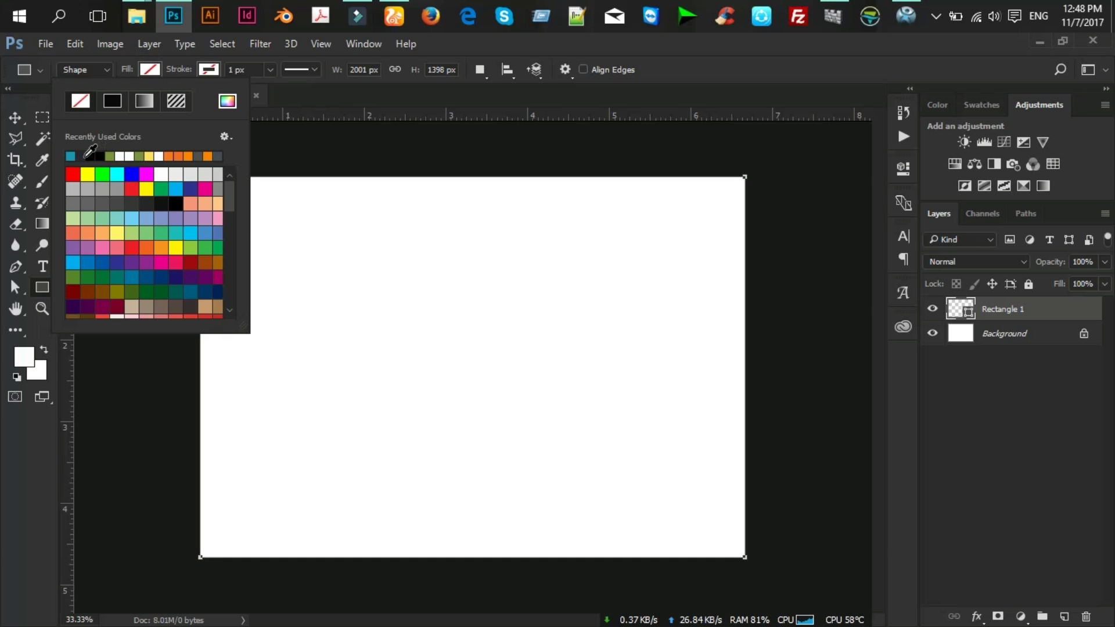
click(82, 156)
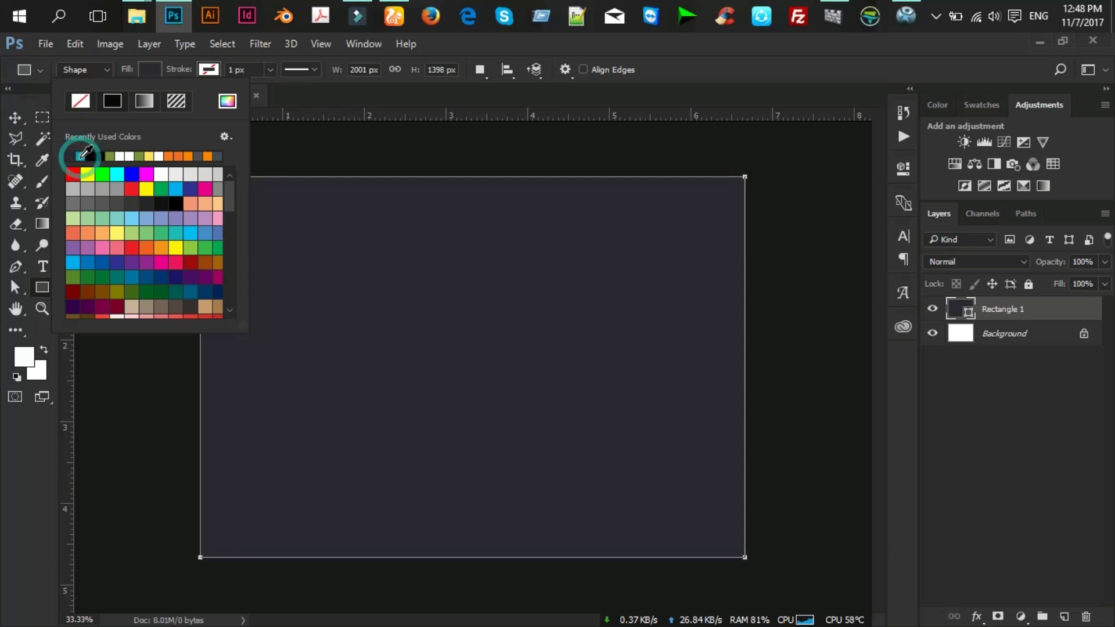
click(4, 118)
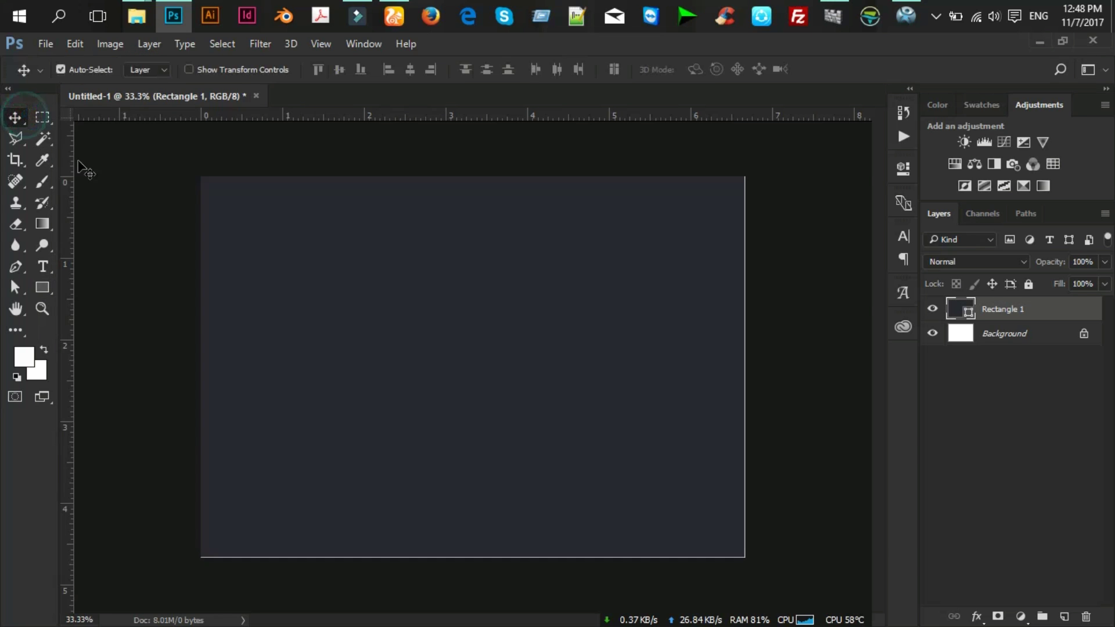
Stretch the navy rectangle slightly past the canvas edges with Free Transform.
click(563, 347)
key(ctrl+t)
drag(748, 561, 749, 562)
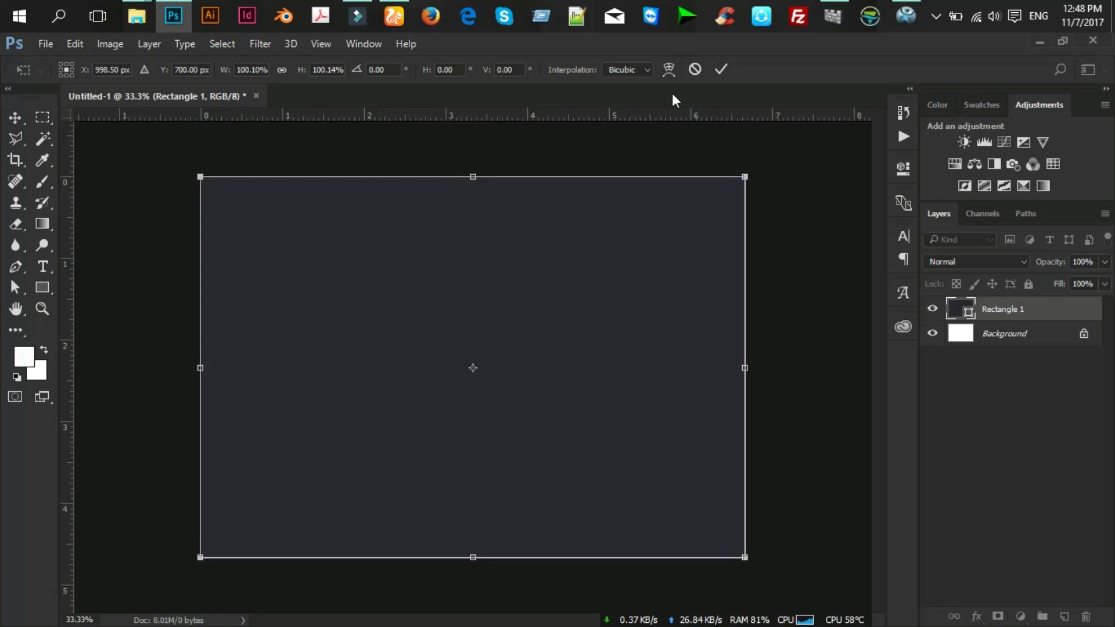
click(720, 69)
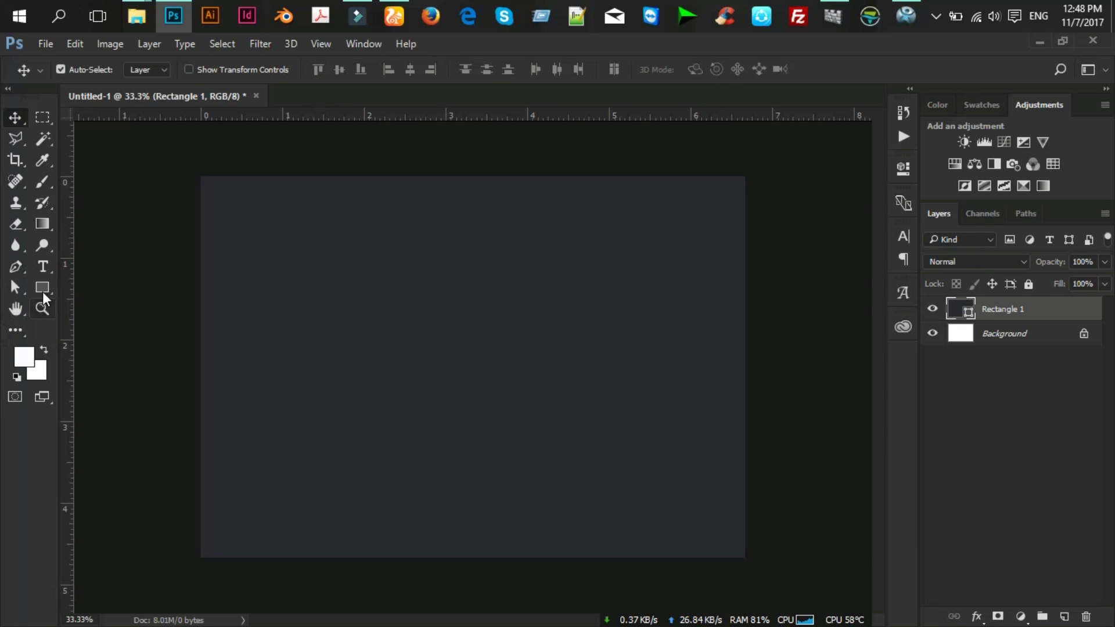
click(43, 288)
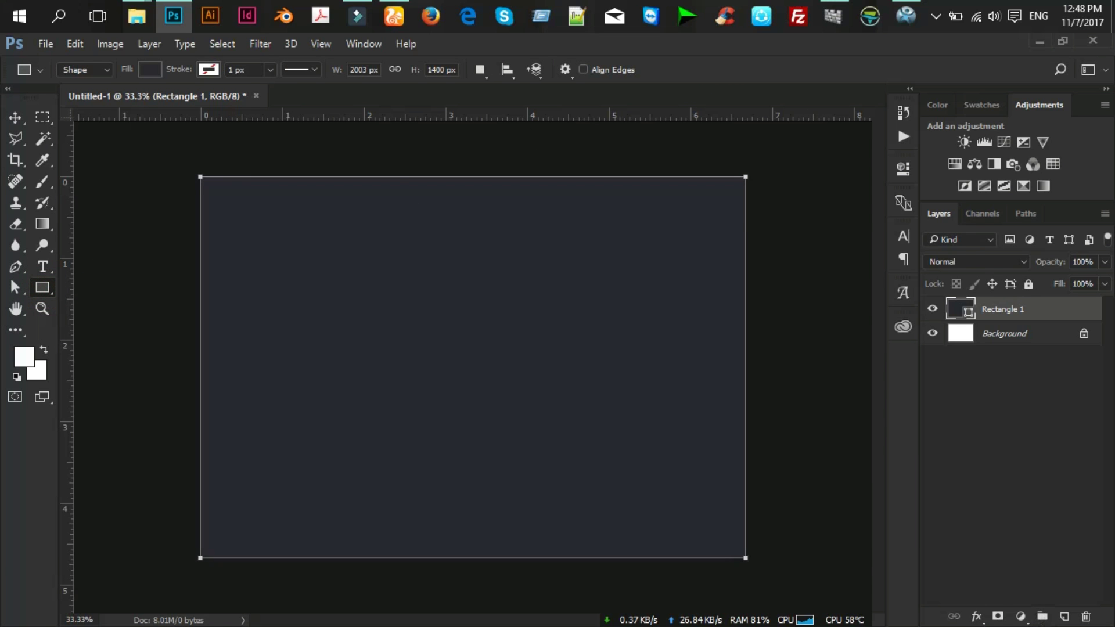
click(1073, 620)
Draw a second rectangle slightly inset from the canvas edges.
drag(216, 189, 730, 544)
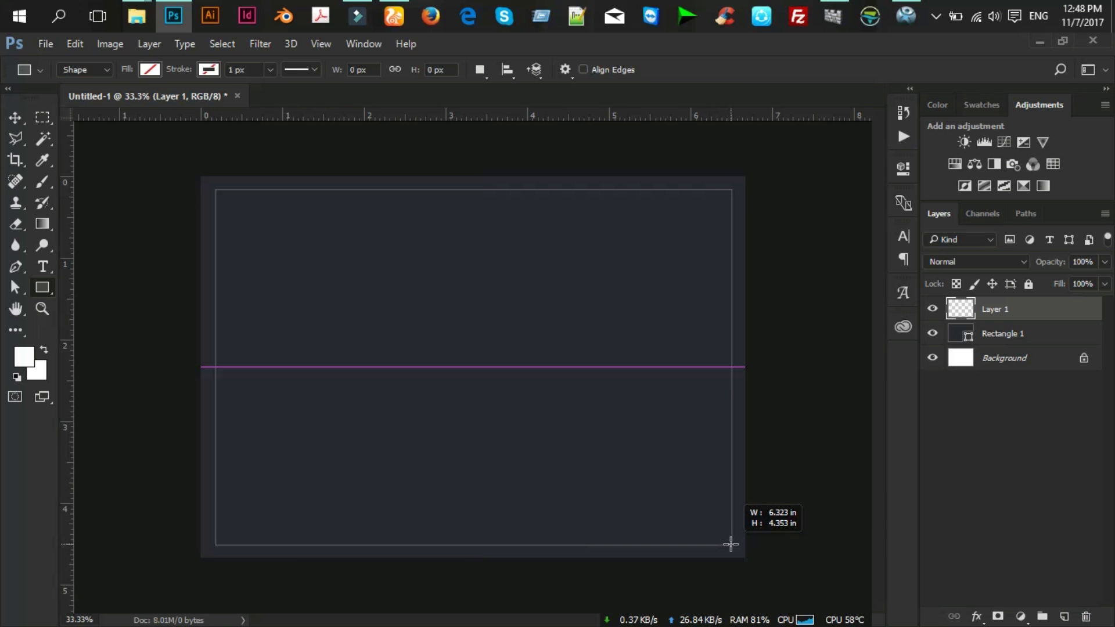
drag(730, 545, 730, 544)
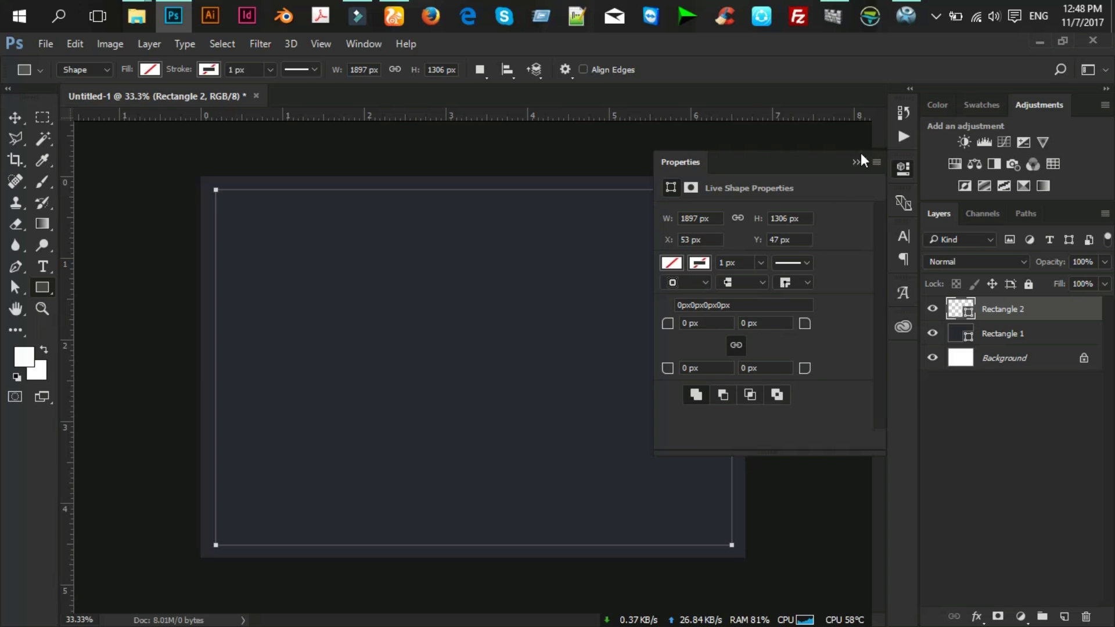
click(856, 161)
Give the inset rectangle no fill and a 2 px teal outline.
click(149, 69)
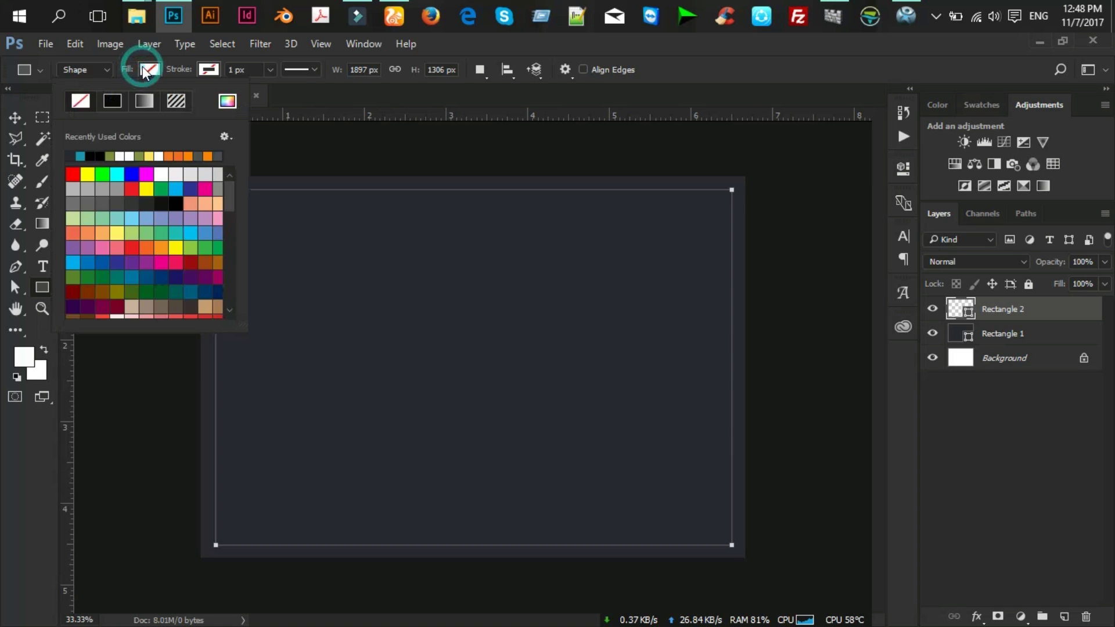
click(206, 70)
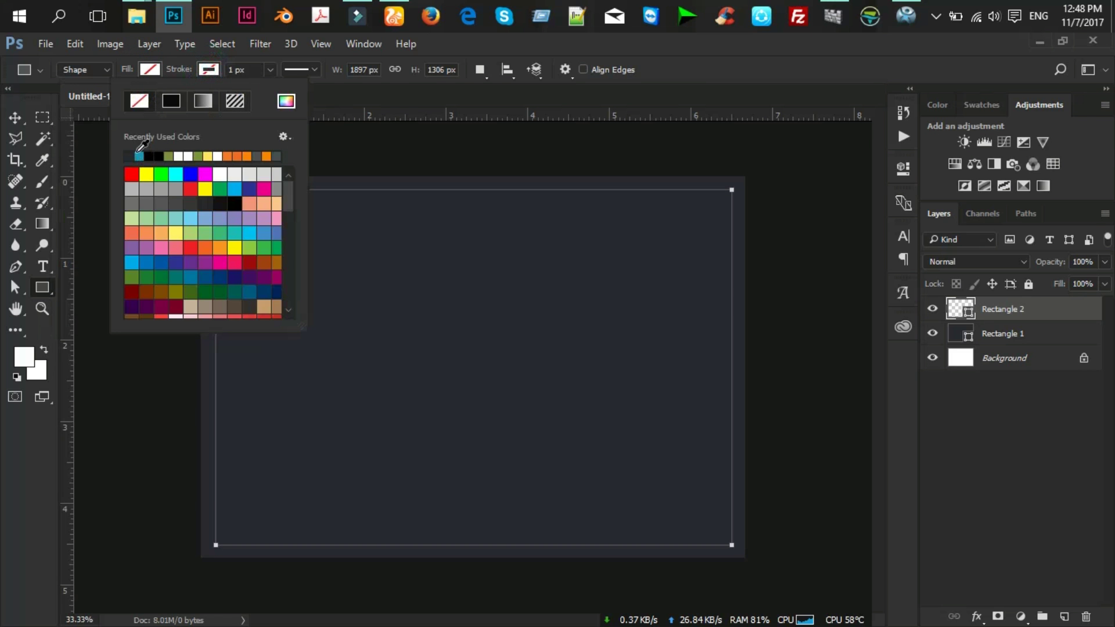
click(139, 156)
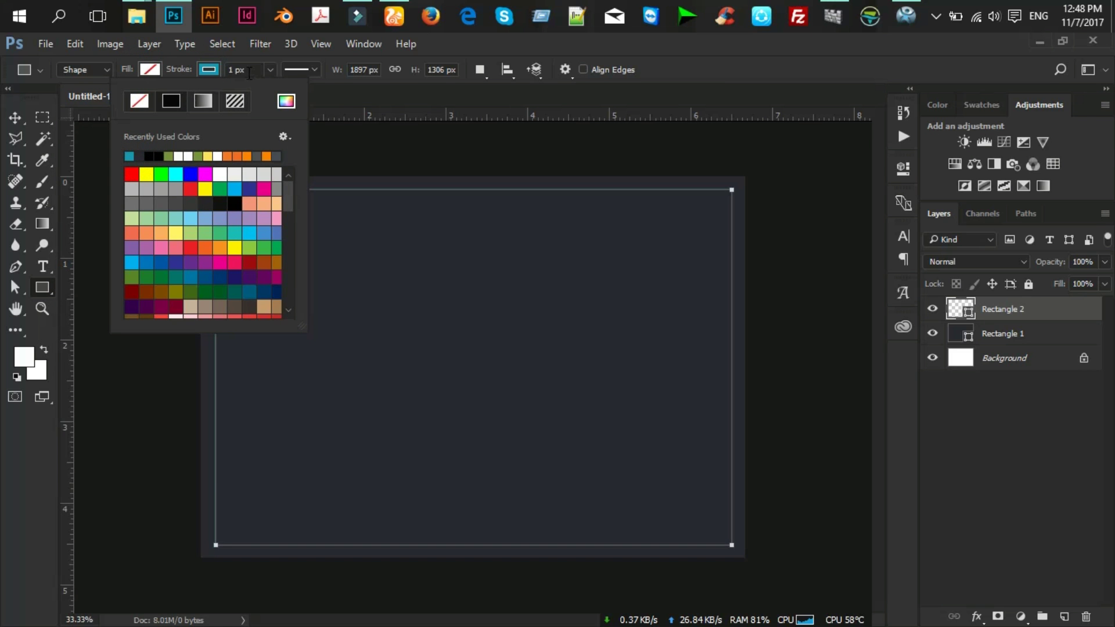
click(250, 71)
click(227, 70)
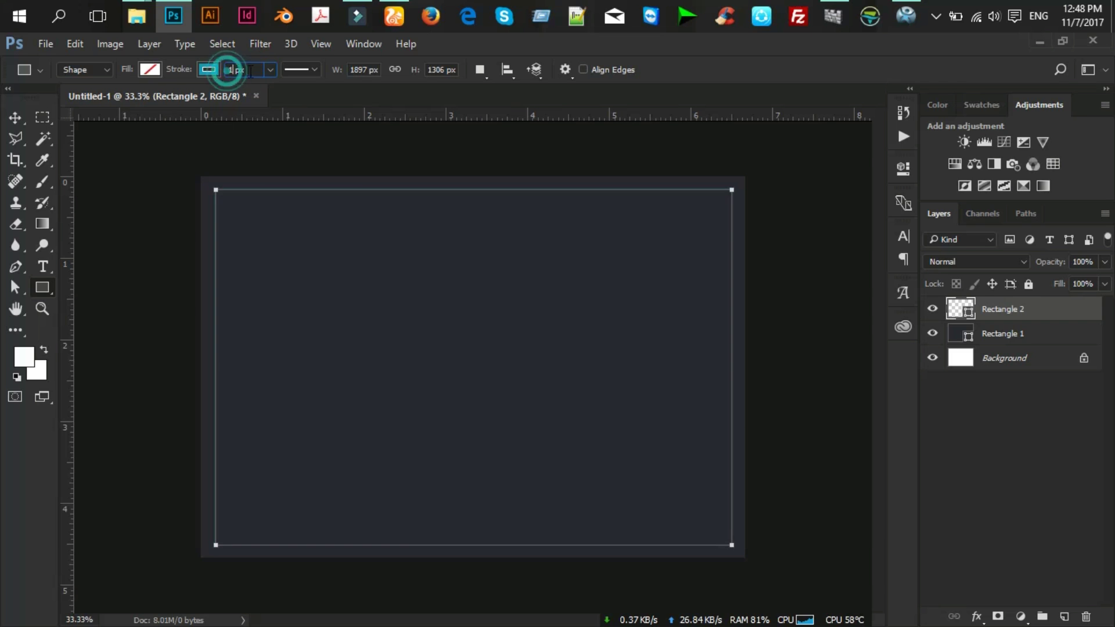
text(2)
key(Return)
click(13, 117)
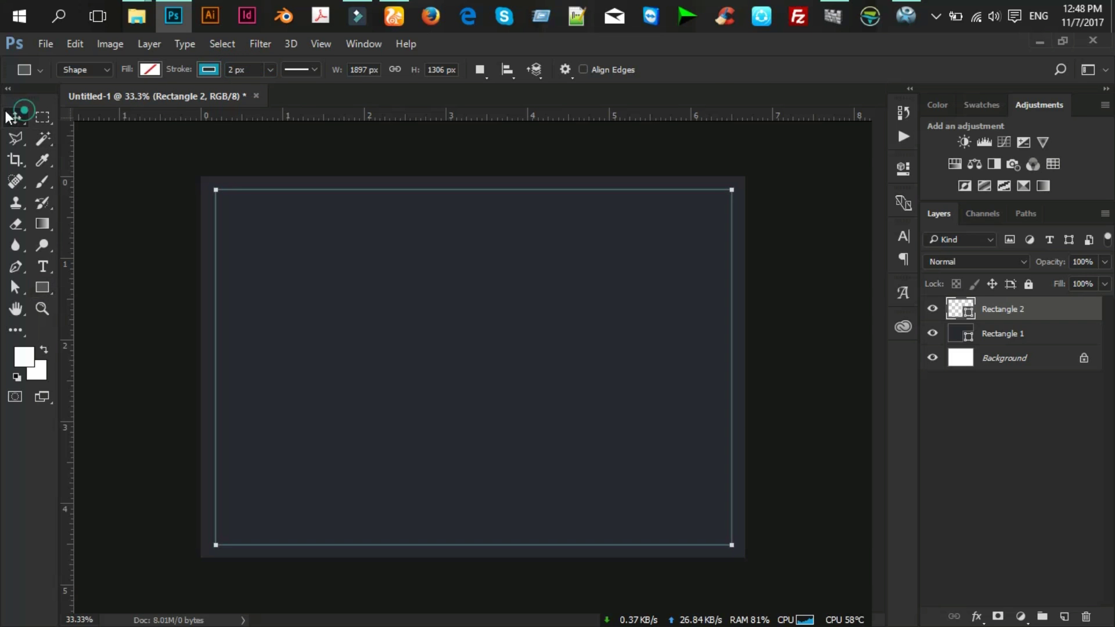
scroll(163, 235, up, 1)
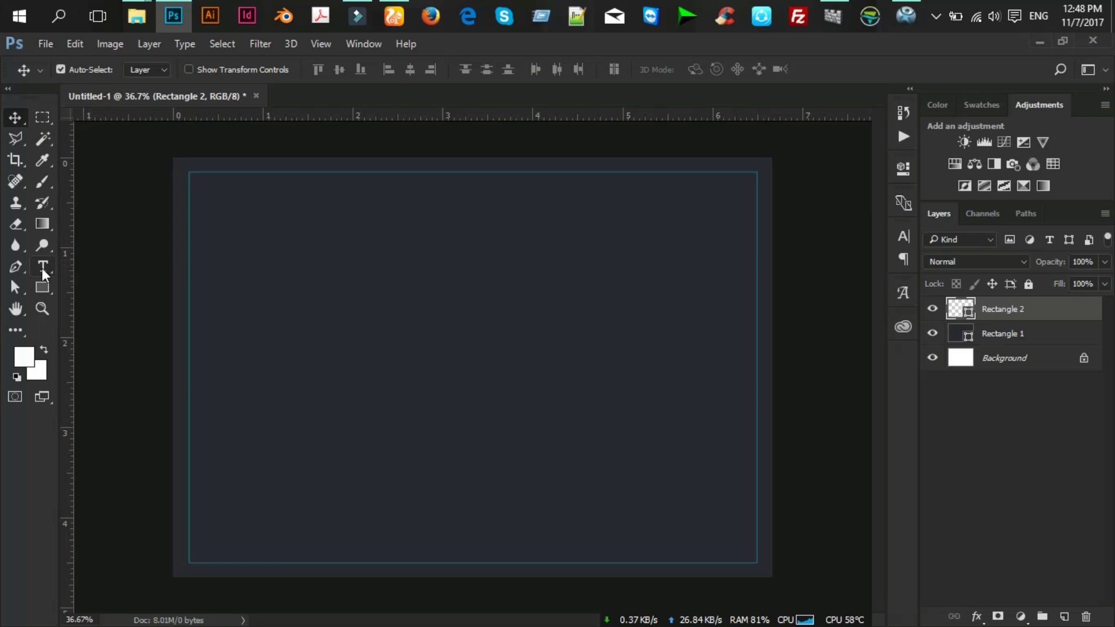
Add a white 'Basic' heading near the frame's top-left corner.
click(42, 268)
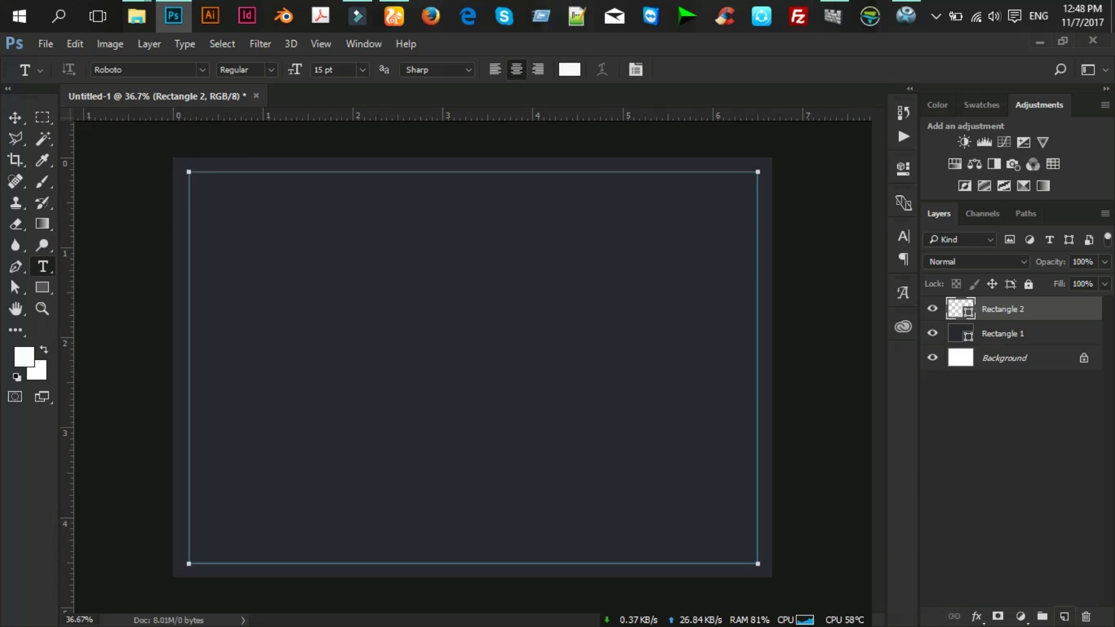
click(155, 226)
drag(165, 260, 264, 256)
text(Basic)
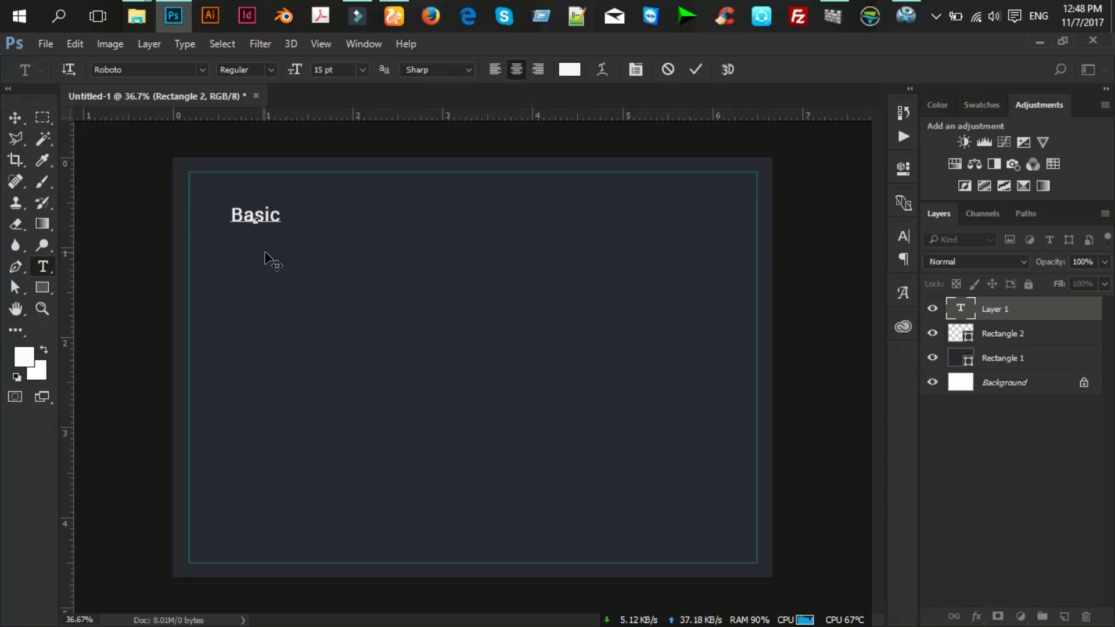
mouse_move(290, 254)
mouse_down()
mouse_move(308, 277)
mouse_move(292, 248)
mouse_up()
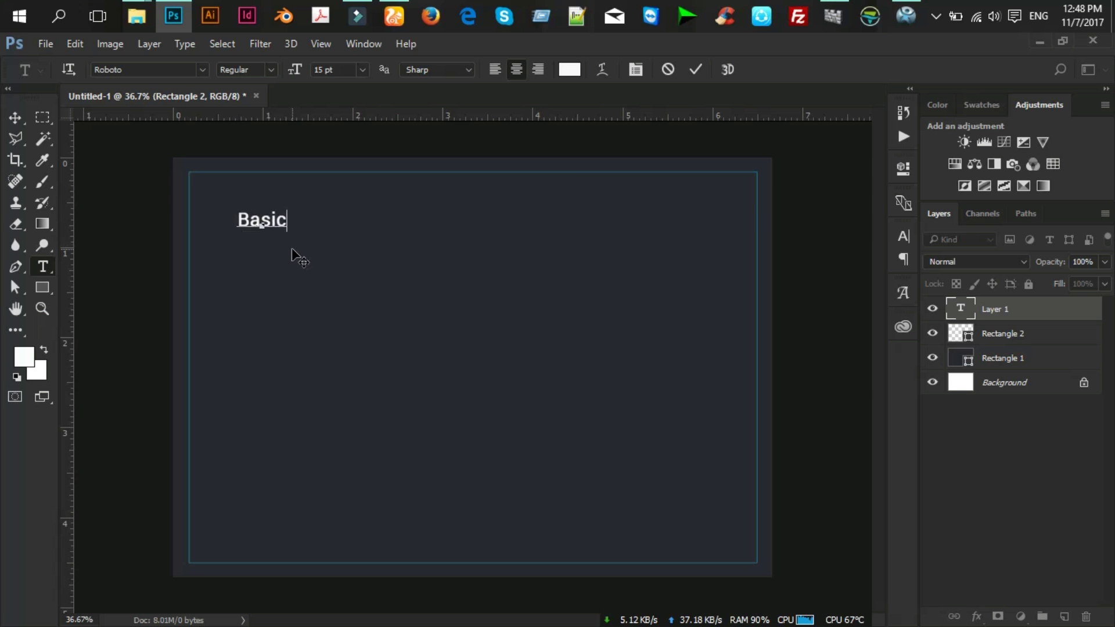
click(700, 69)
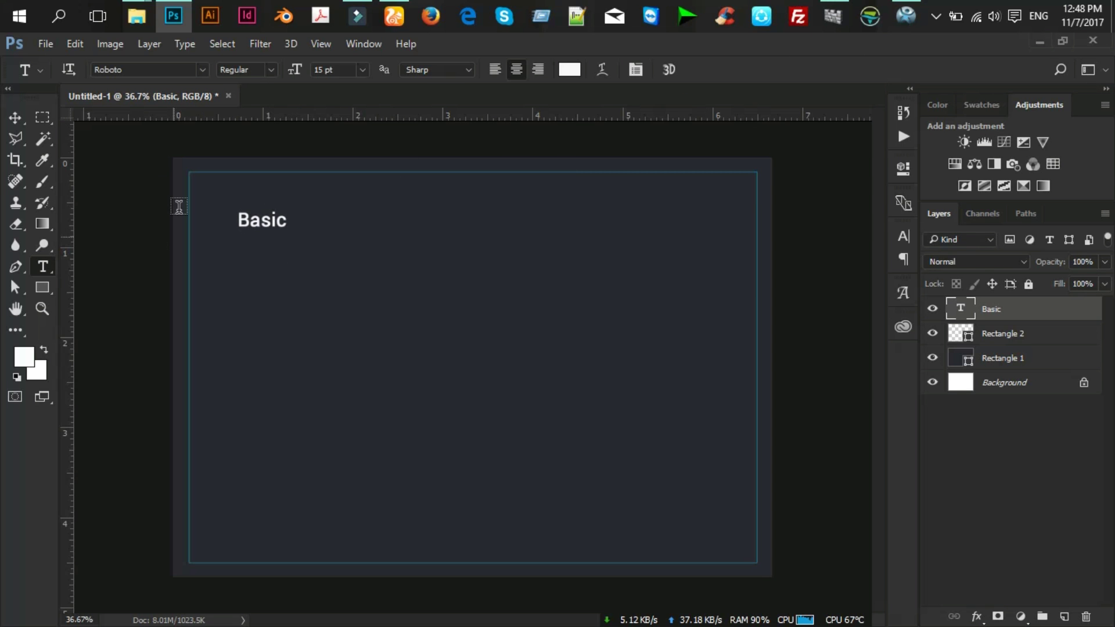
Nudge the Basic heading into place and check its Roboto Regular 15 pt font.
click(15, 117)
mouse_move(268, 220)
mouse_down()
mouse_move(261, 213)
mouse_move(263, 228)
mouse_up()
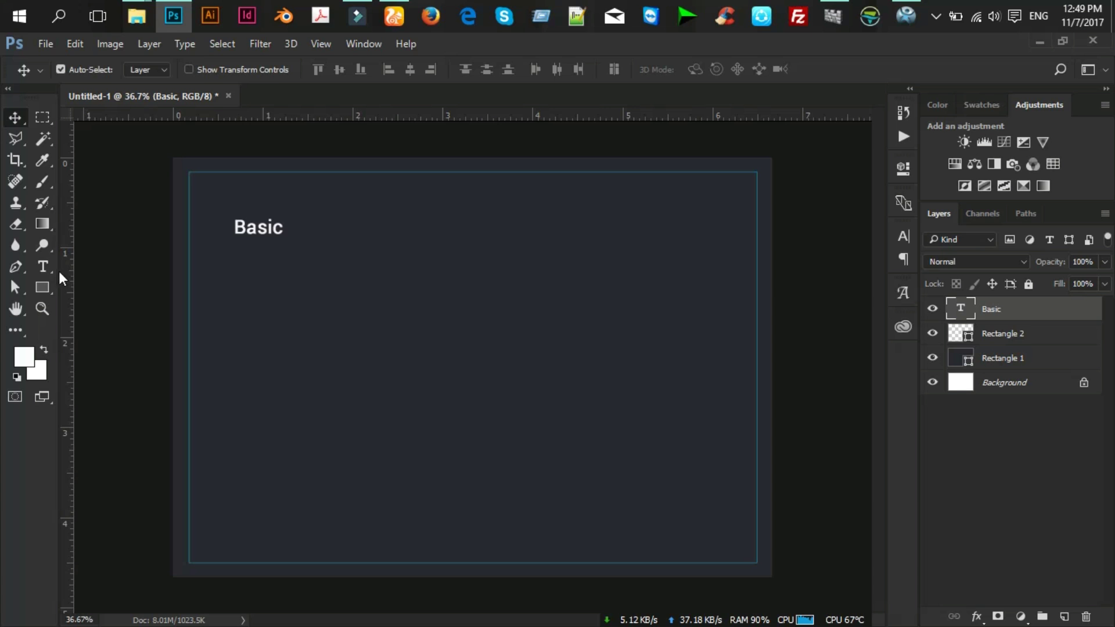
click(43, 266)
double_click(255, 227)
click(154, 70)
key(Tab)
key(Tab)
click(26, 120)
Add a 'Free' text line below the Basic heading.
right_click(1027, 316)
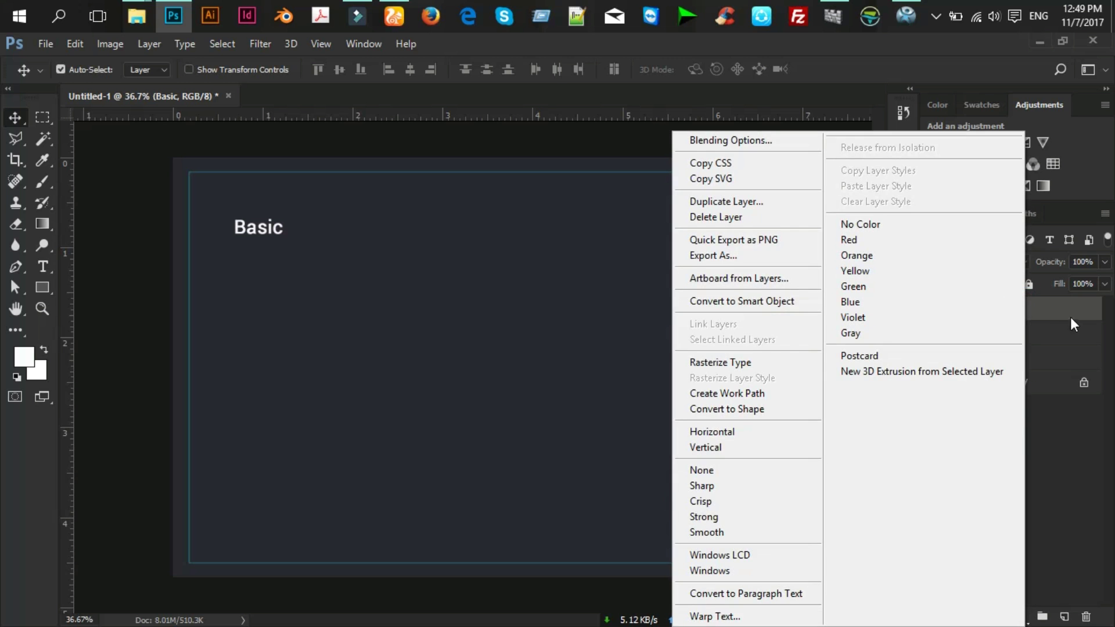
click(1074, 324)
click(43, 266)
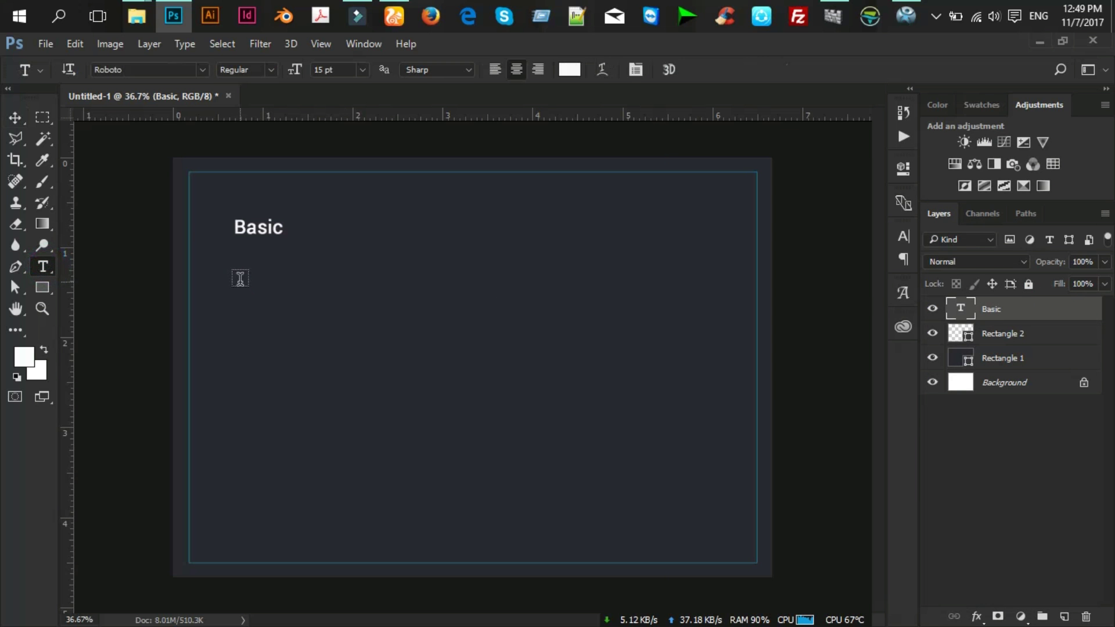
click(240, 278)
text(Free)
key(ctrl+a)
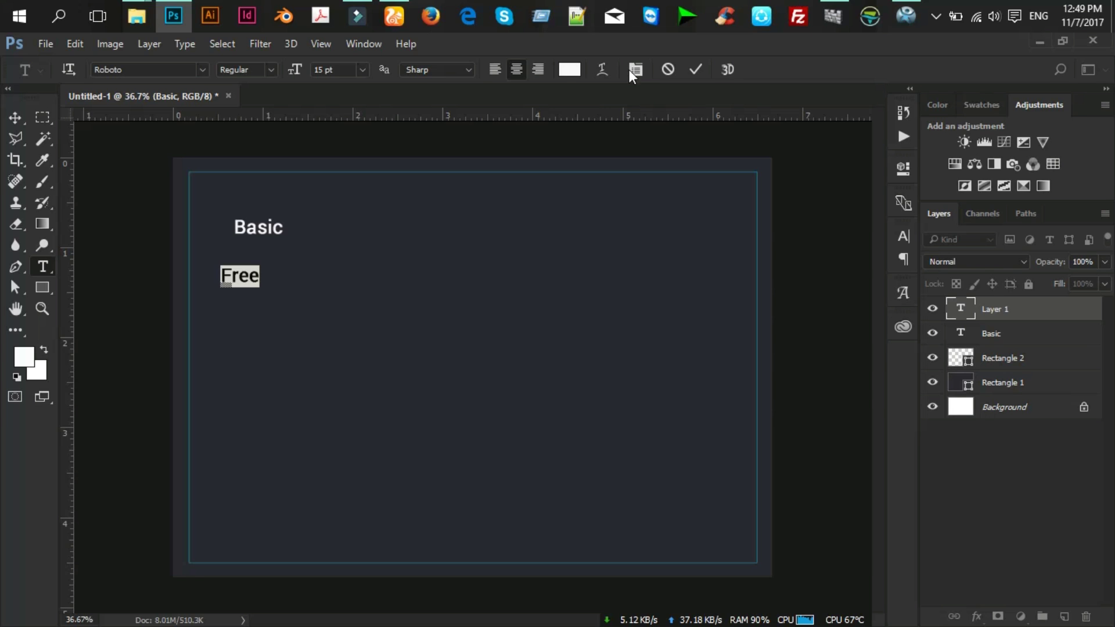
Colour the Free text teal (#0c83af) and shift it slightly right.
click(571, 68)
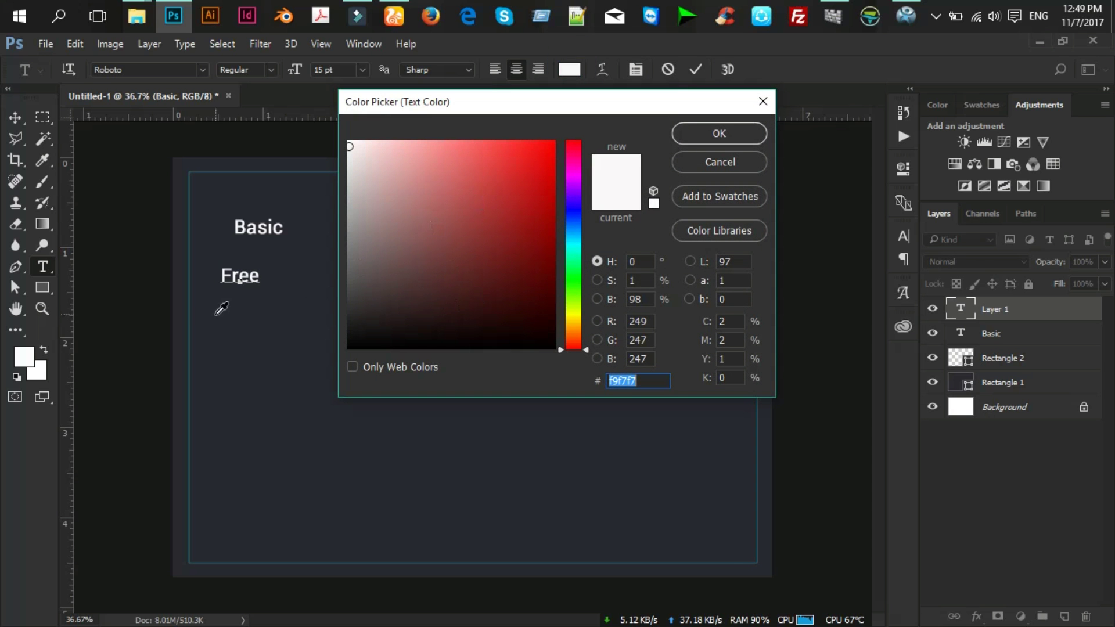
click(188, 325)
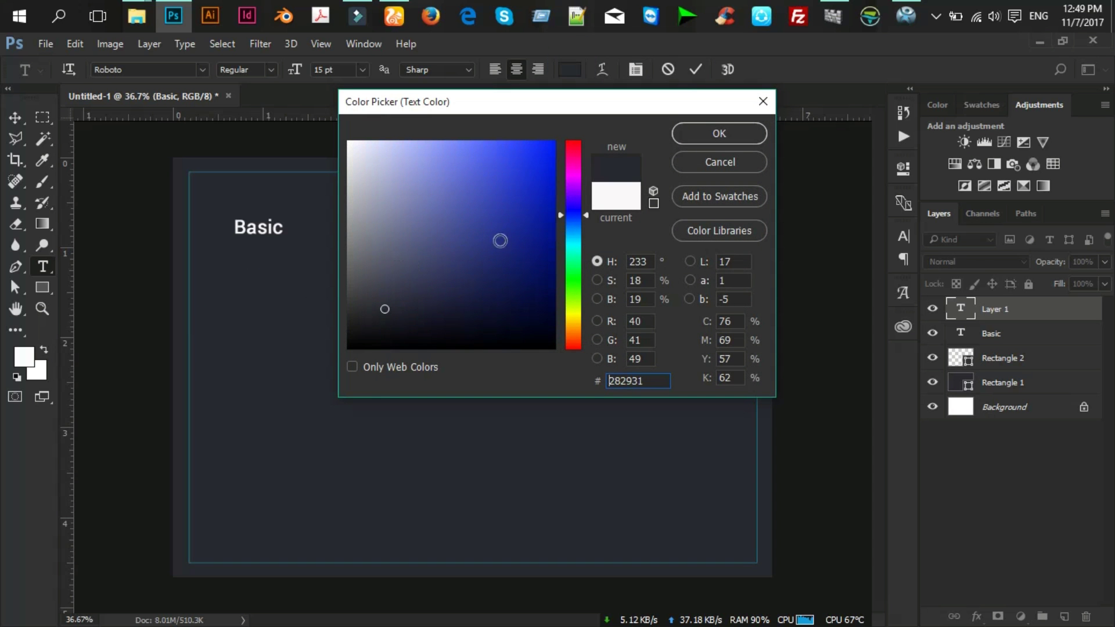
click(561, 236)
click(540, 213)
mouse_move(540, 214)
mouse_down()
mouse_move(538, 246)
mouse_move(526, 209)
mouse_up()
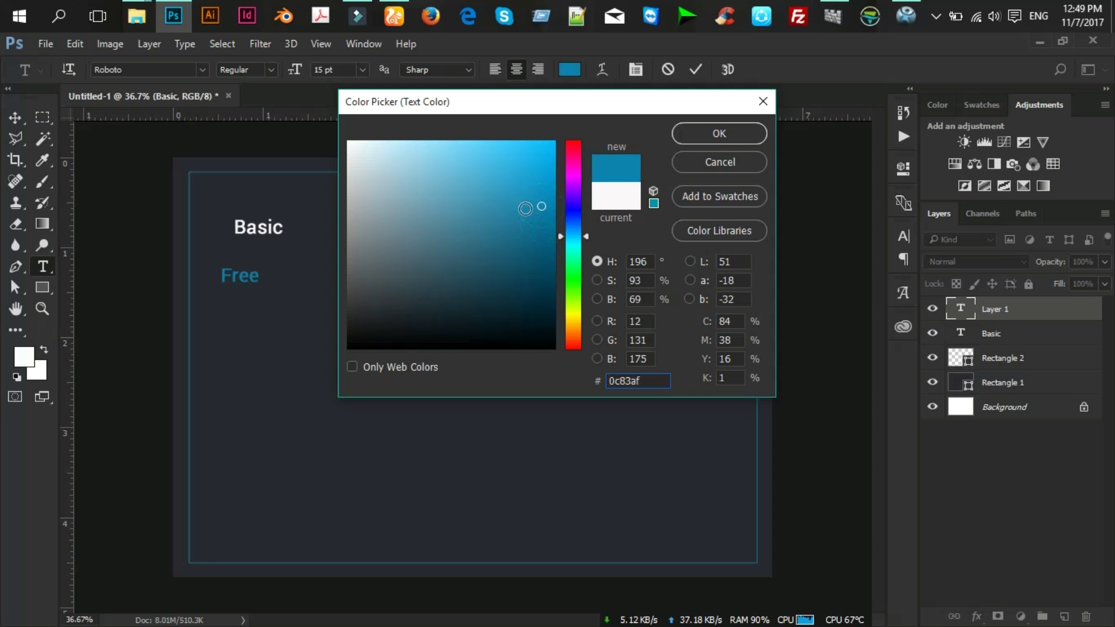
click(718, 140)
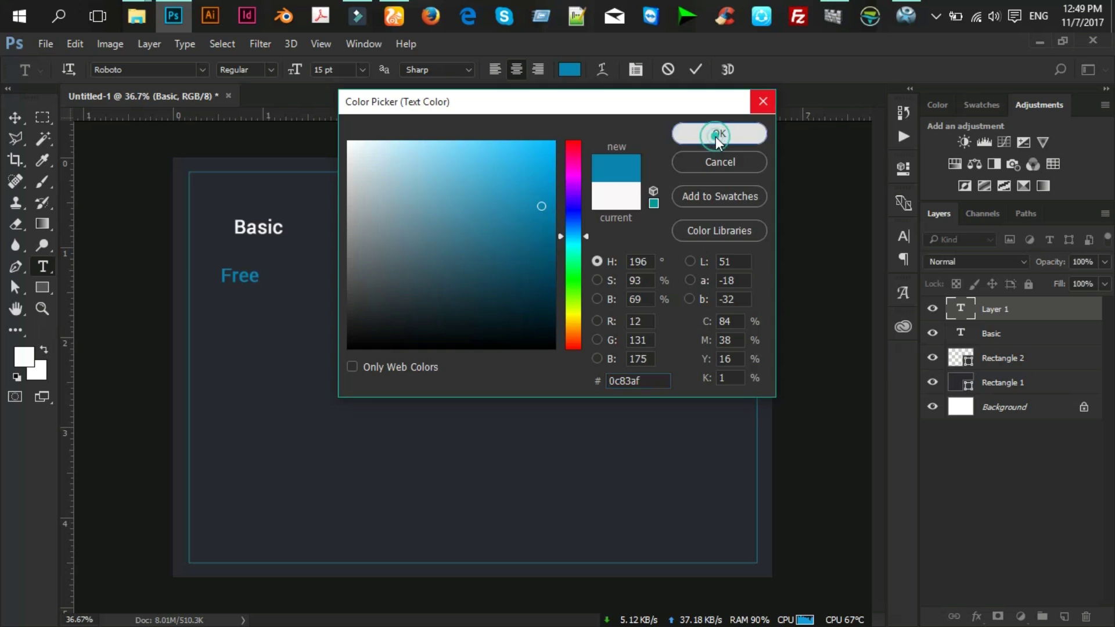
click(15, 118)
drag(239, 267, 254, 271)
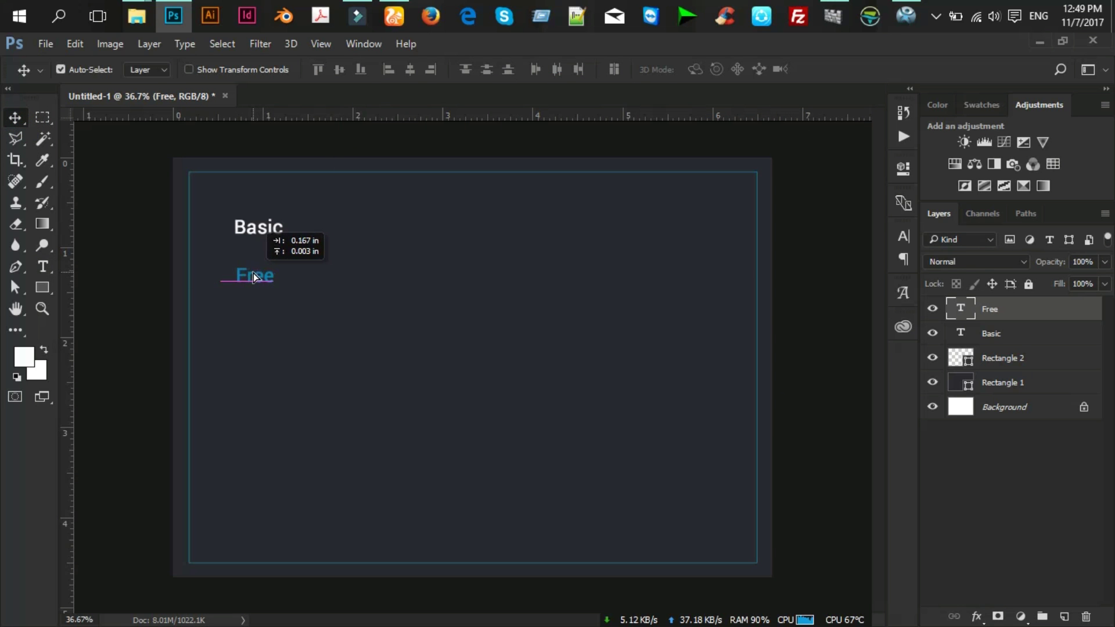
Set Free to 12 pt and move it up just under Basic.
click(43, 266)
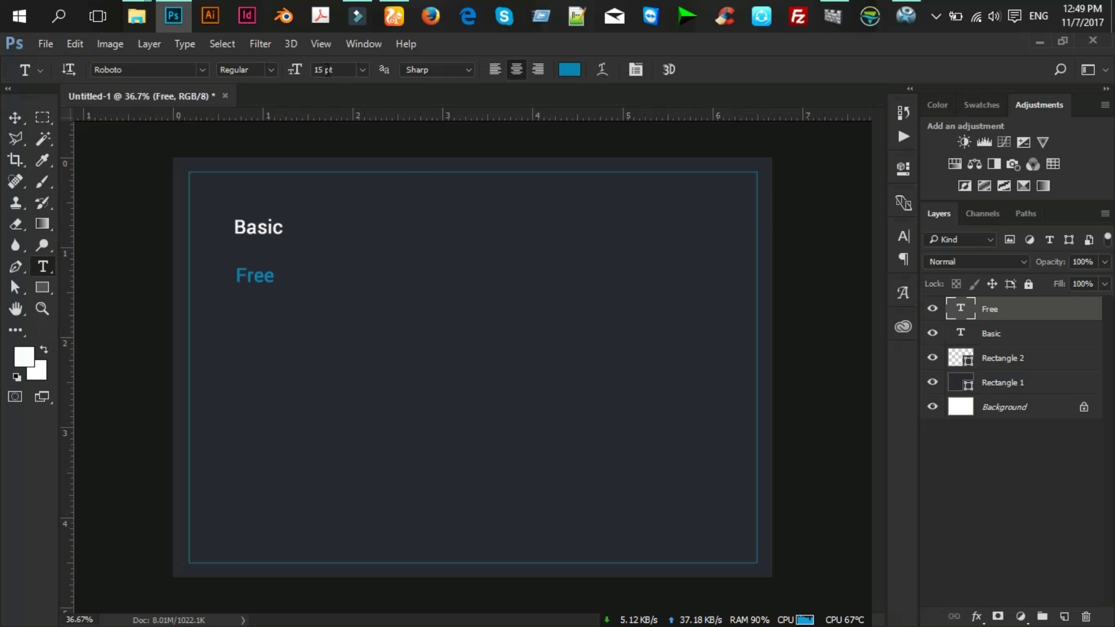
click(362, 69)
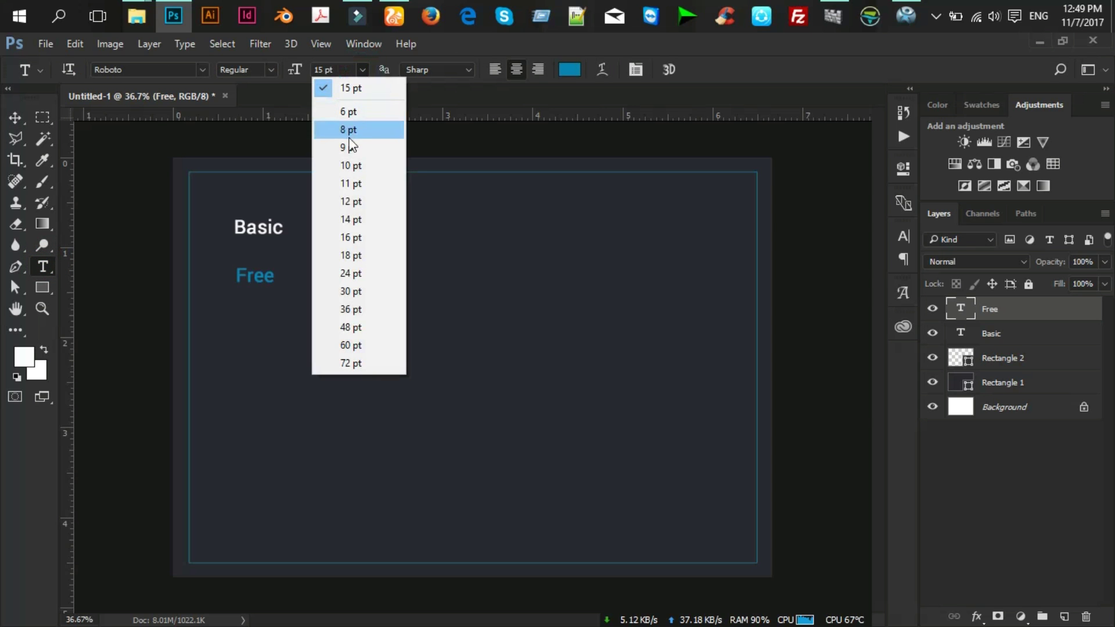
click(345, 201)
click(15, 118)
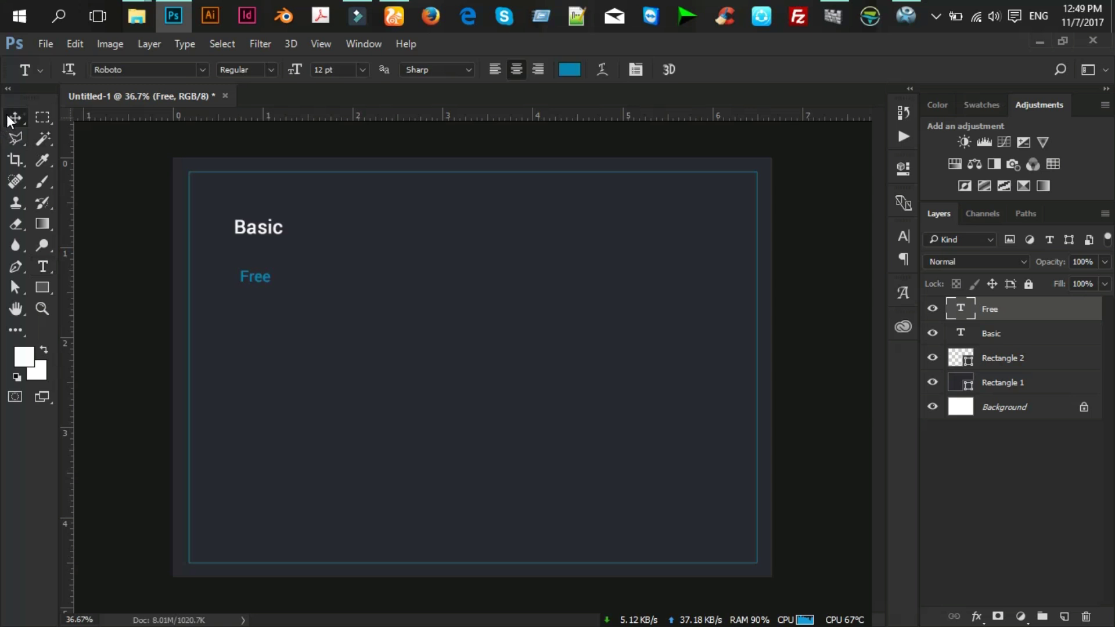
drag(250, 277, 253, 267)
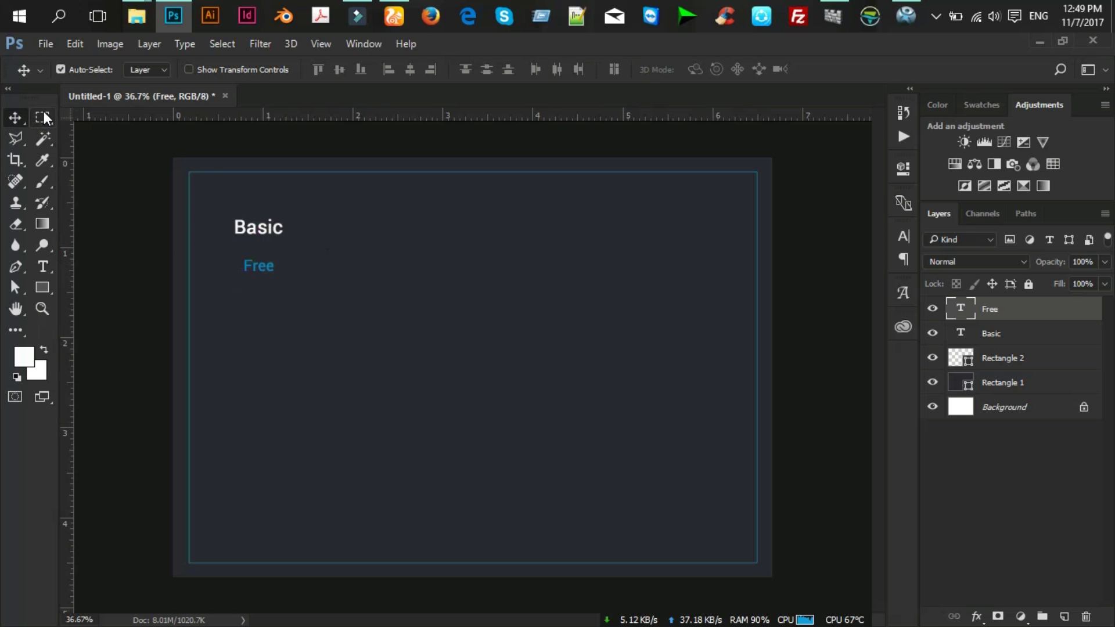
click(45, 118)
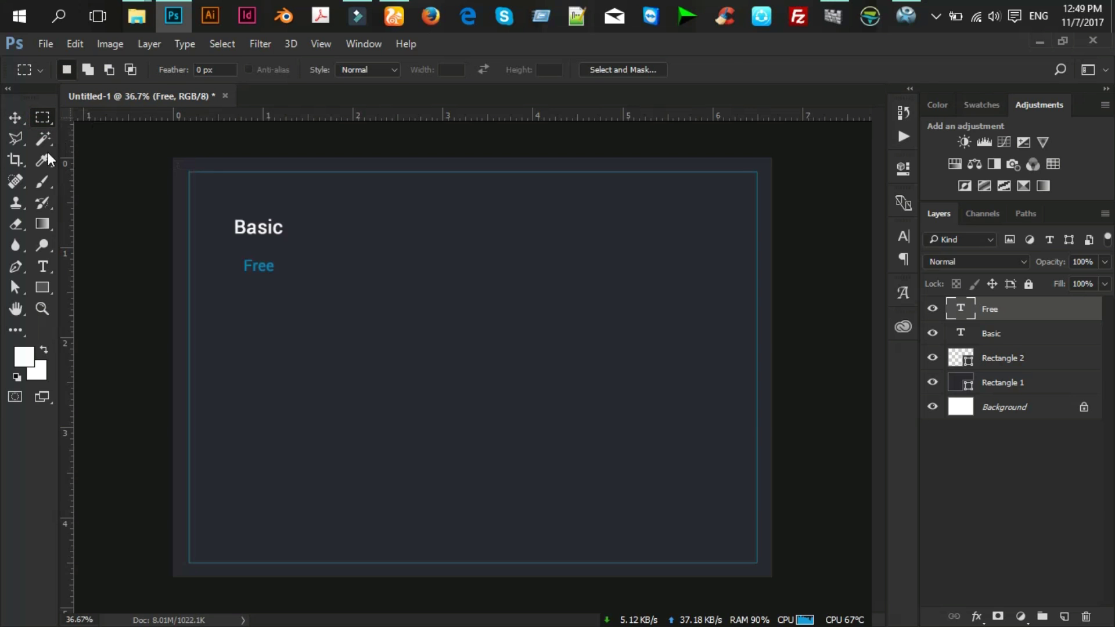
click(41, 289)
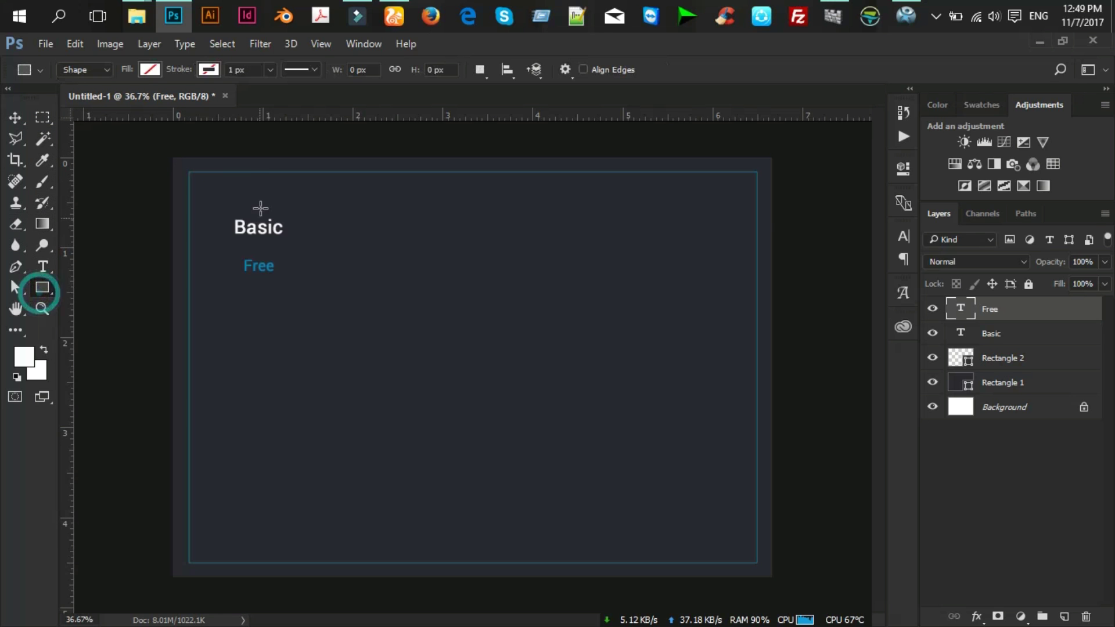
drag(188, 172, 341, 561)
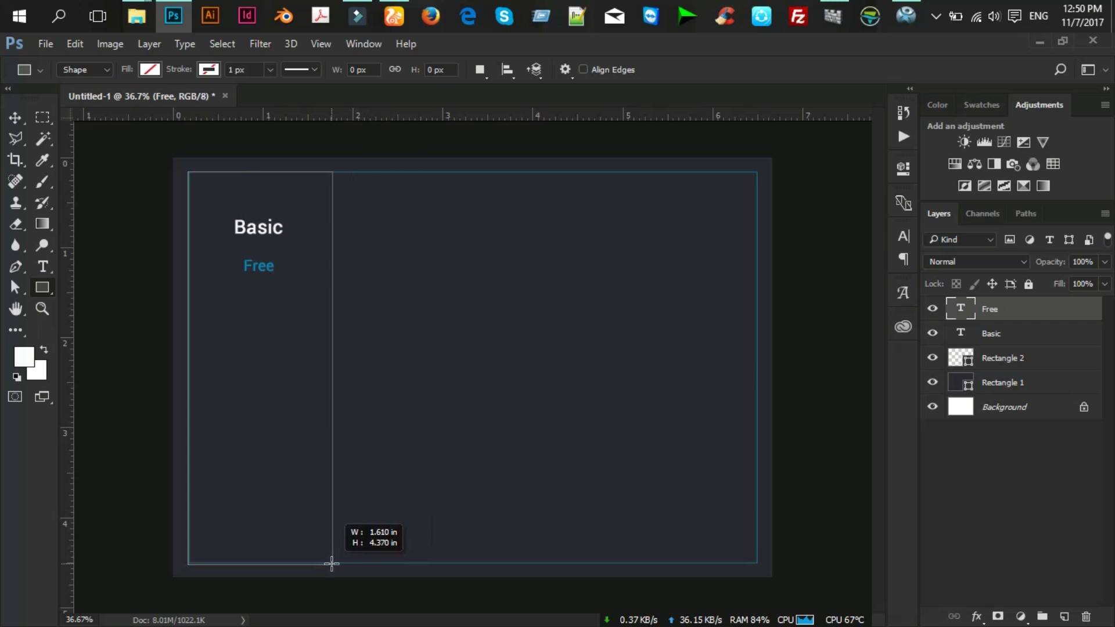
drag(342, 561, 331, 564)
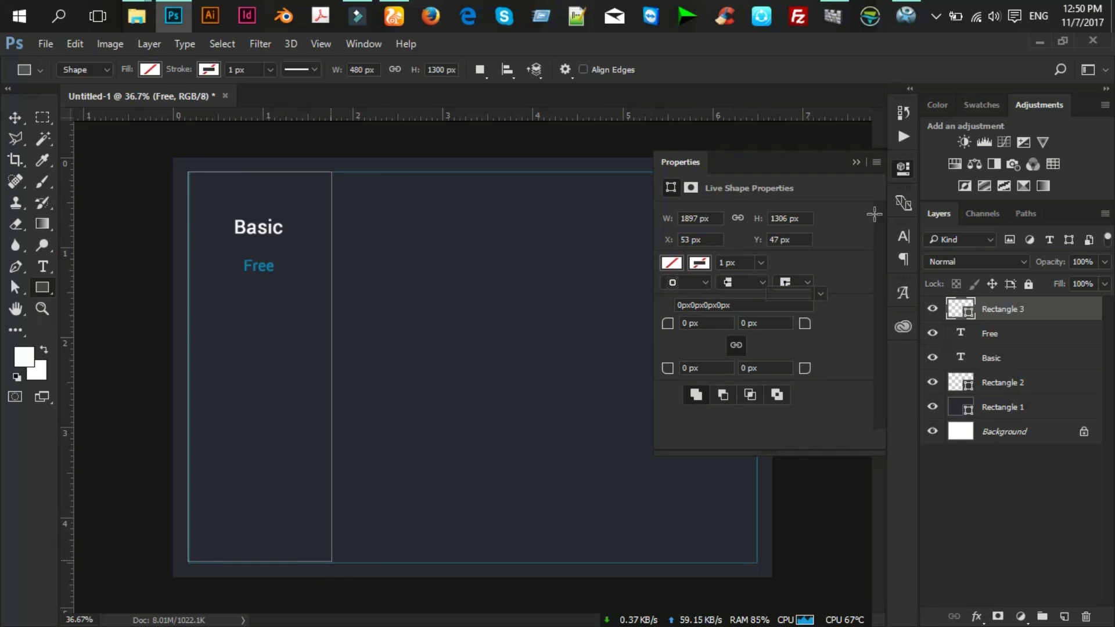
click(856, 162)
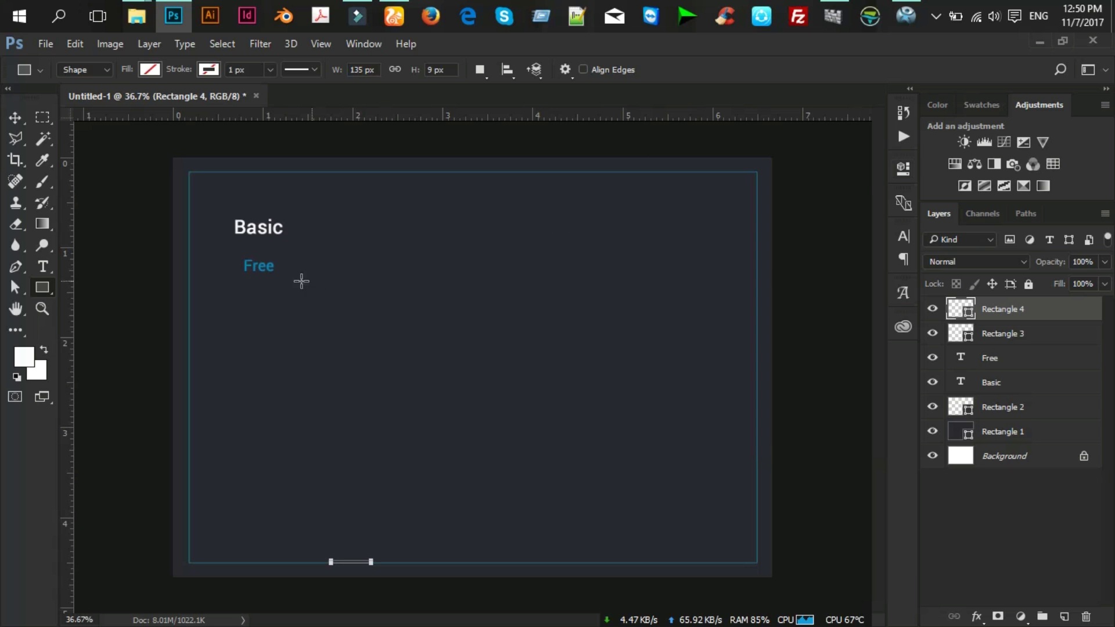
key(ctrl+z)
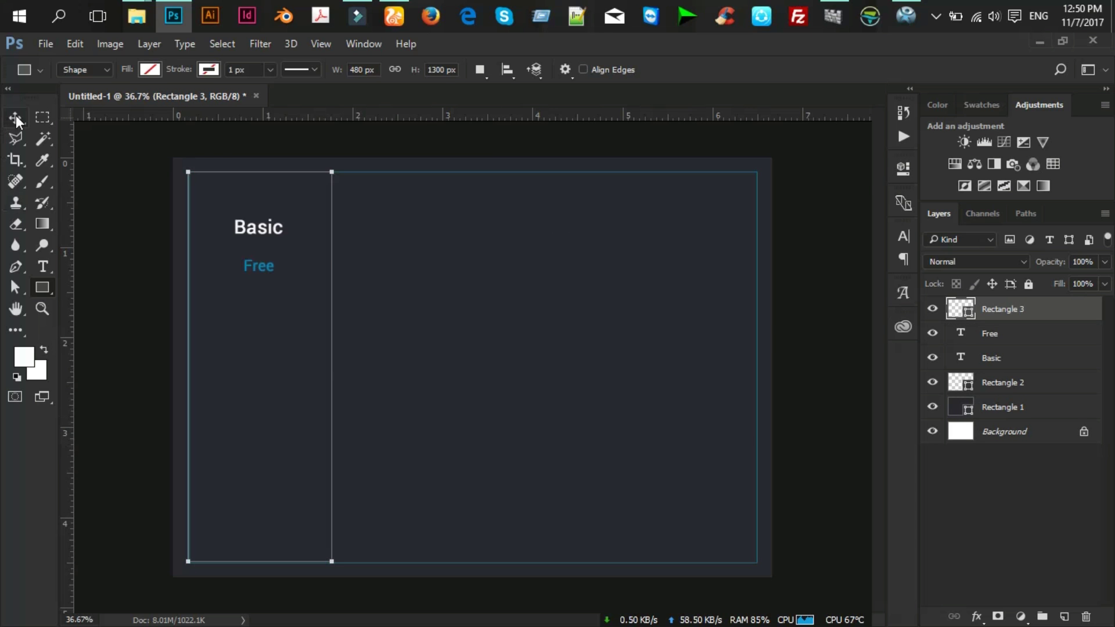
click(20, 116)
key(ctrl+t)
drag(331, 370, 407, 371)
click(721, 69)
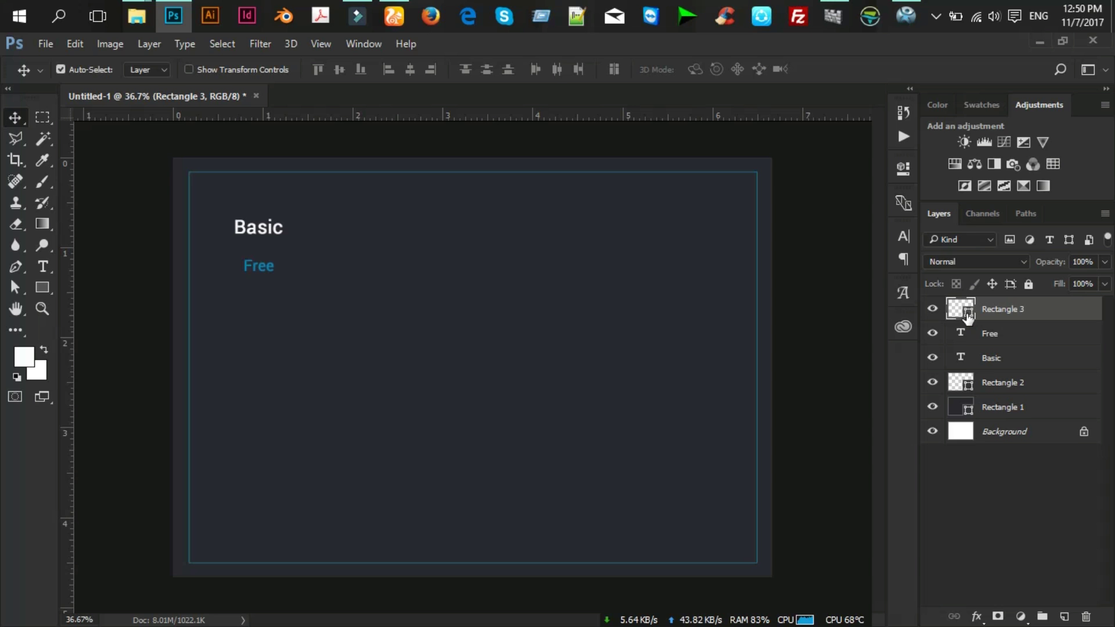
key(Delete)
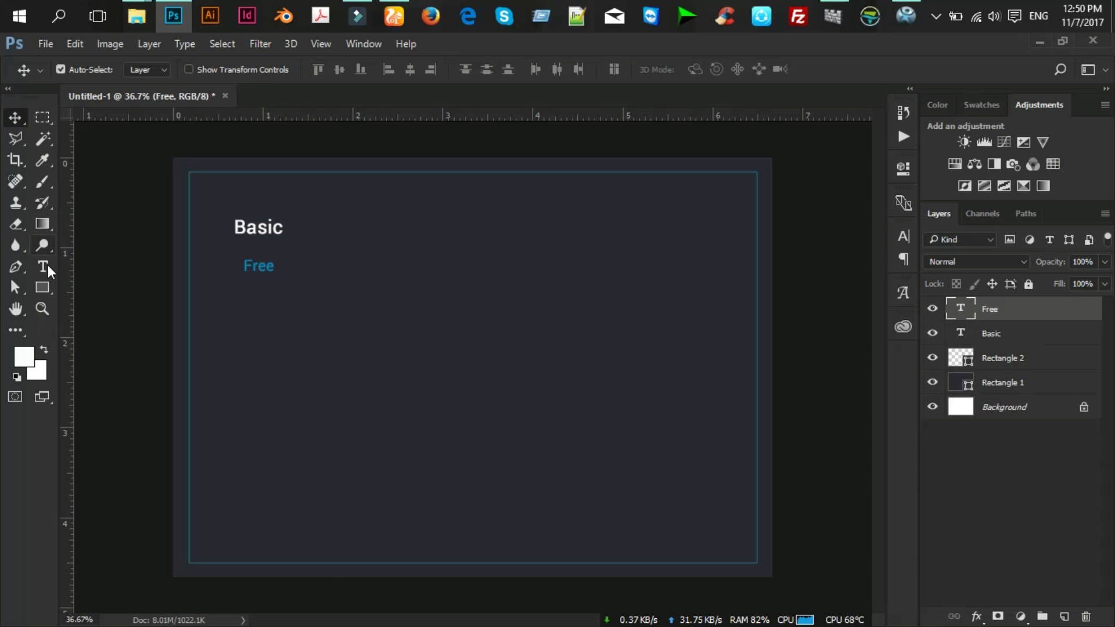
Drag vertical guides to about 2.2 in and 4.6 in on the card.
drag(68, 210, 375, 240)
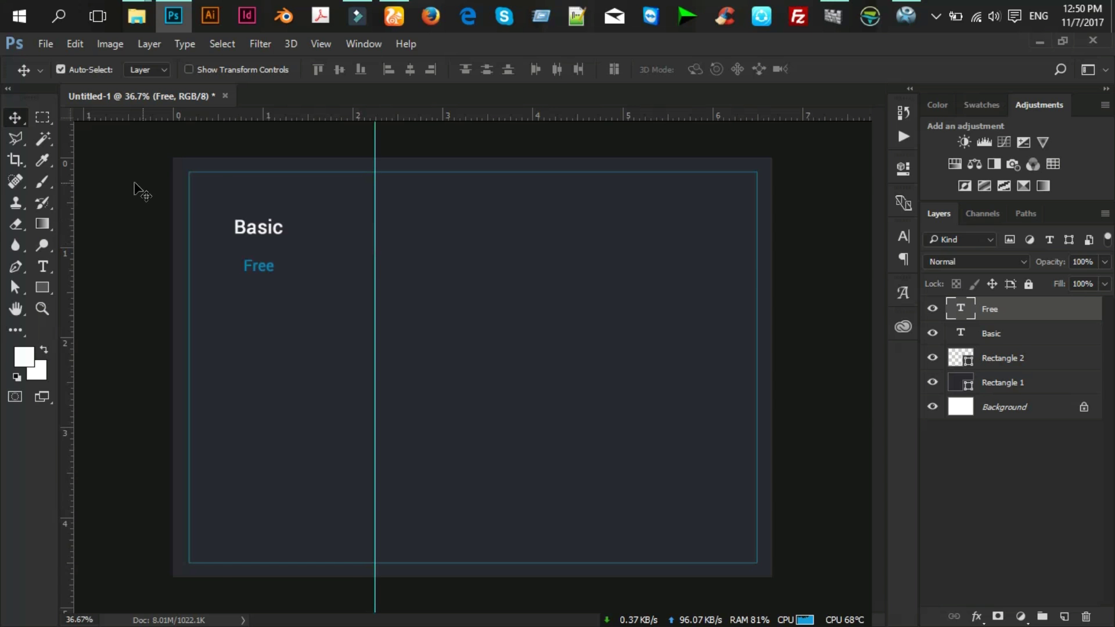
drag(72, 200, 560, 326)
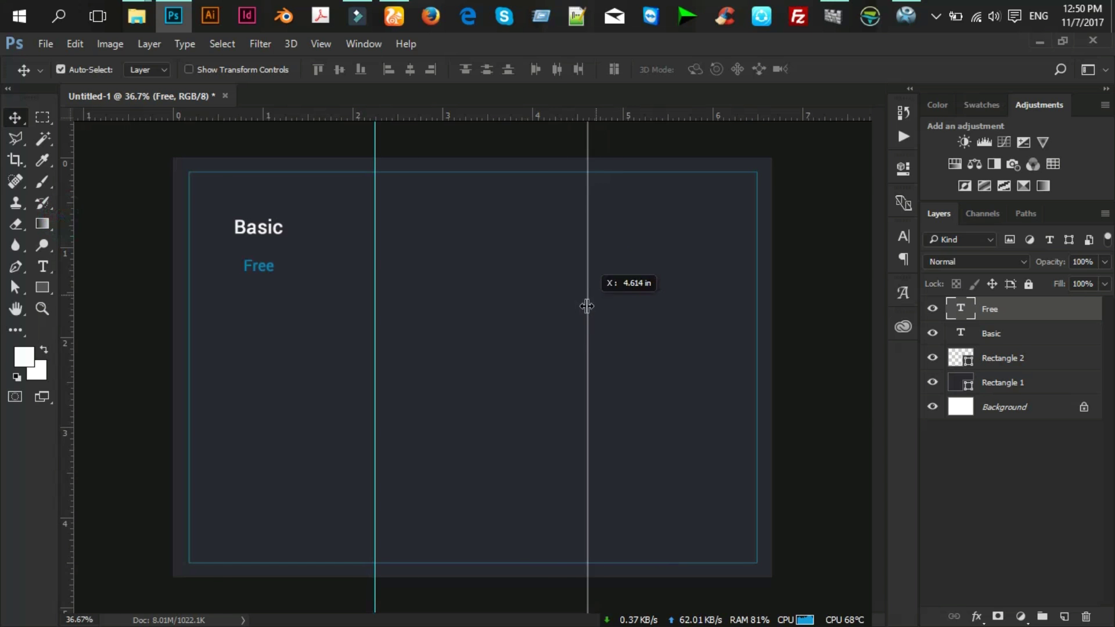
drag(561, 325, 572, 324)
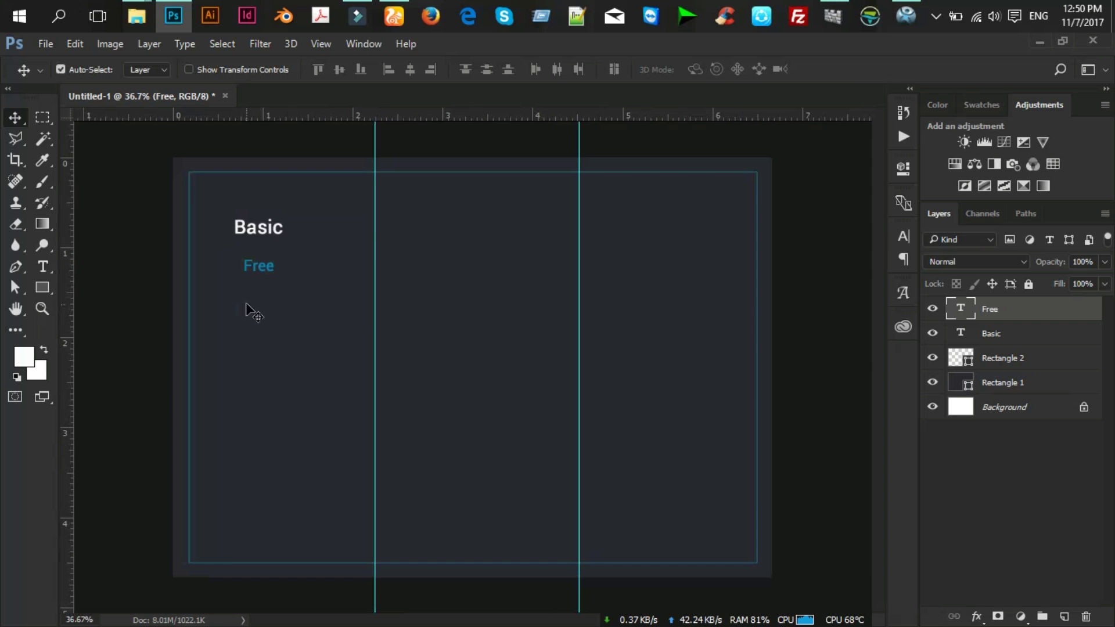
Reselect the Basic and Free layers to check Free's spacing.
click(253, 232)
click(263, 273)
key(ctrl)
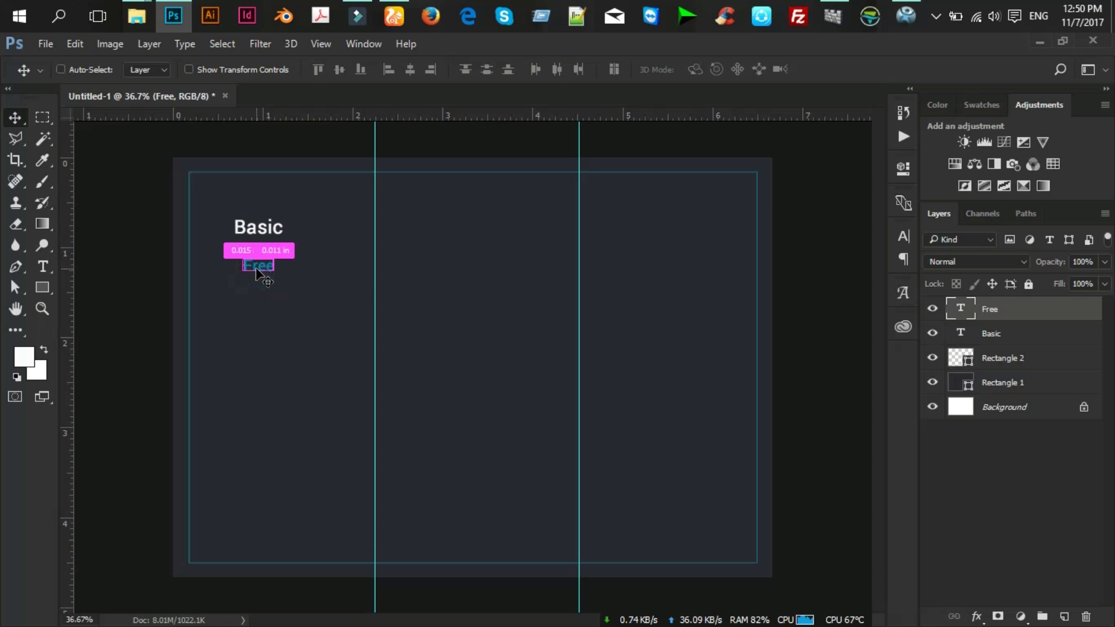
Start a placeholder text line below Free.
click(43, 269)
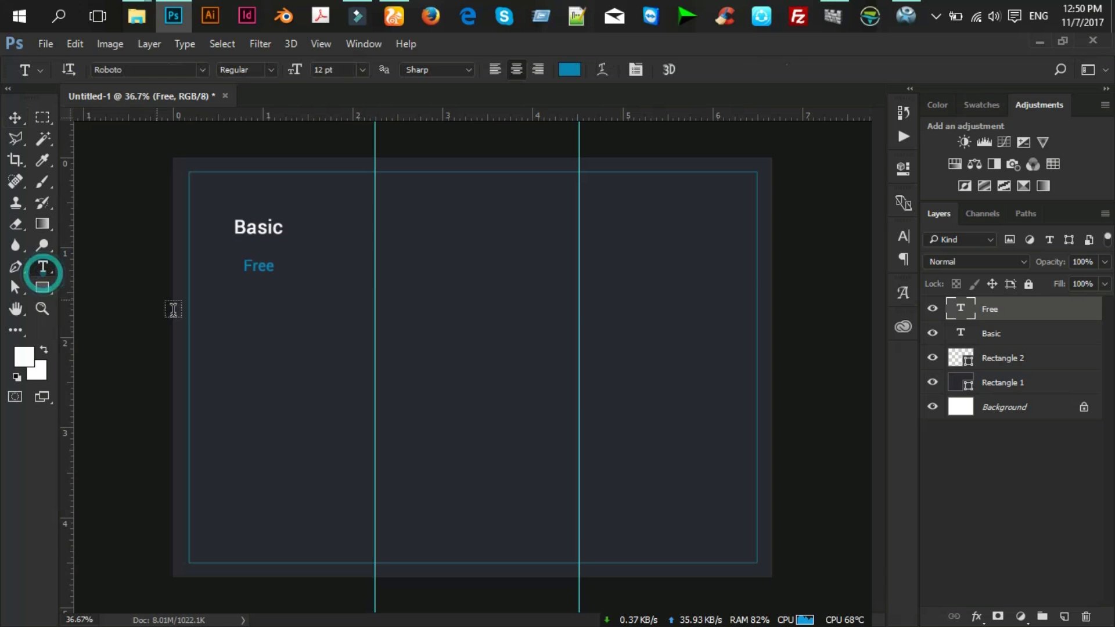
click(233, 327)
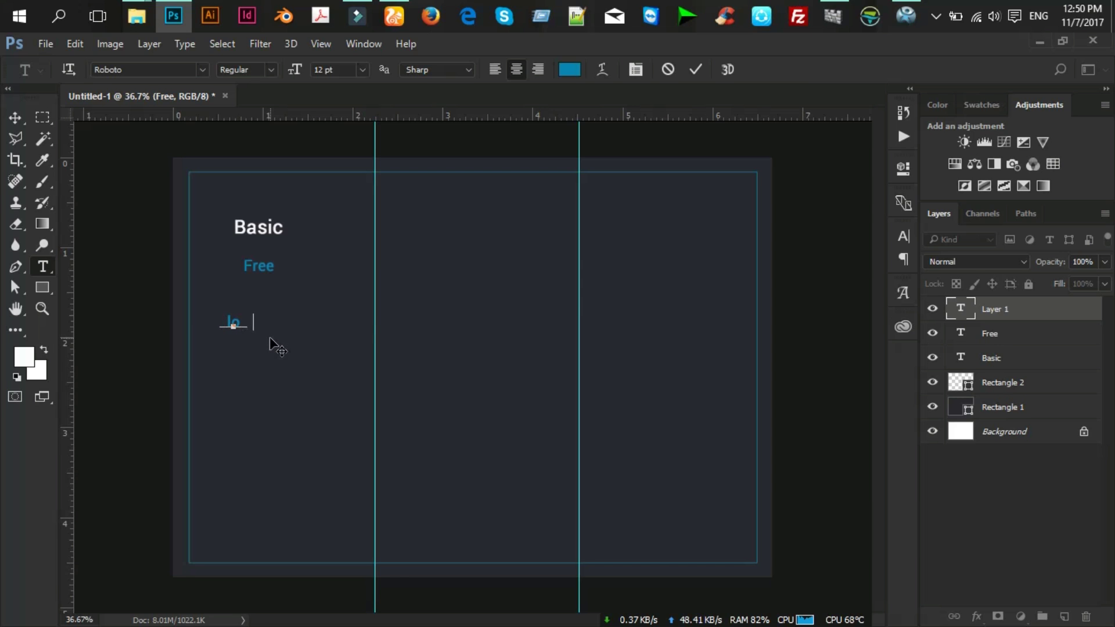
text(rem ipsum)
key(ctrl+a)
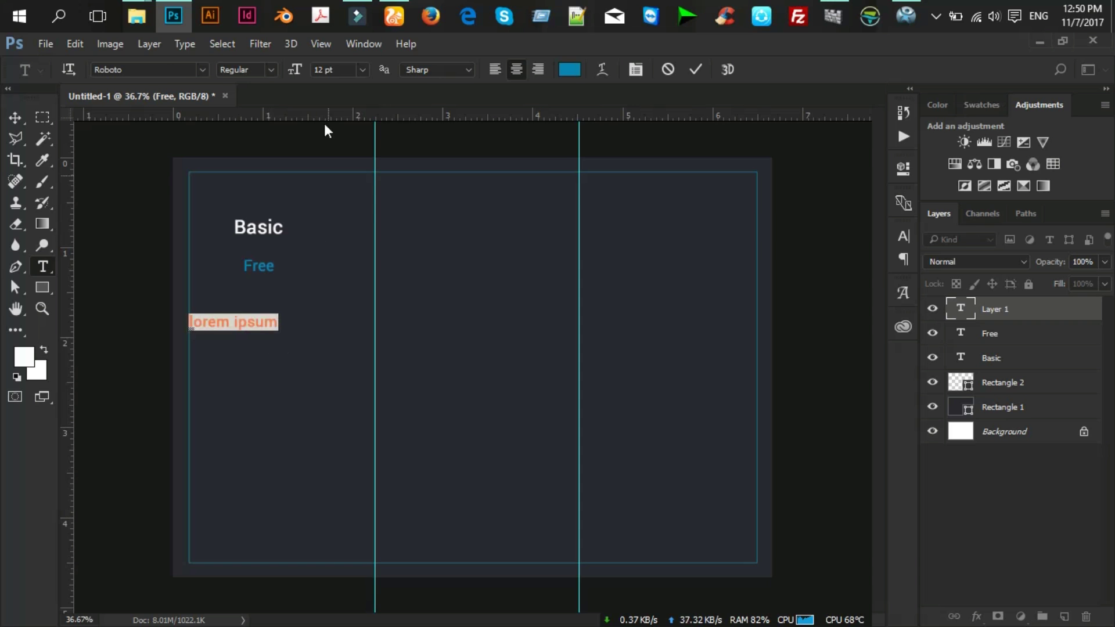
Set the placeholder text to Roboto Light at 8 pt.
click(241, 68)
click(270, 69)
click(259, 110)
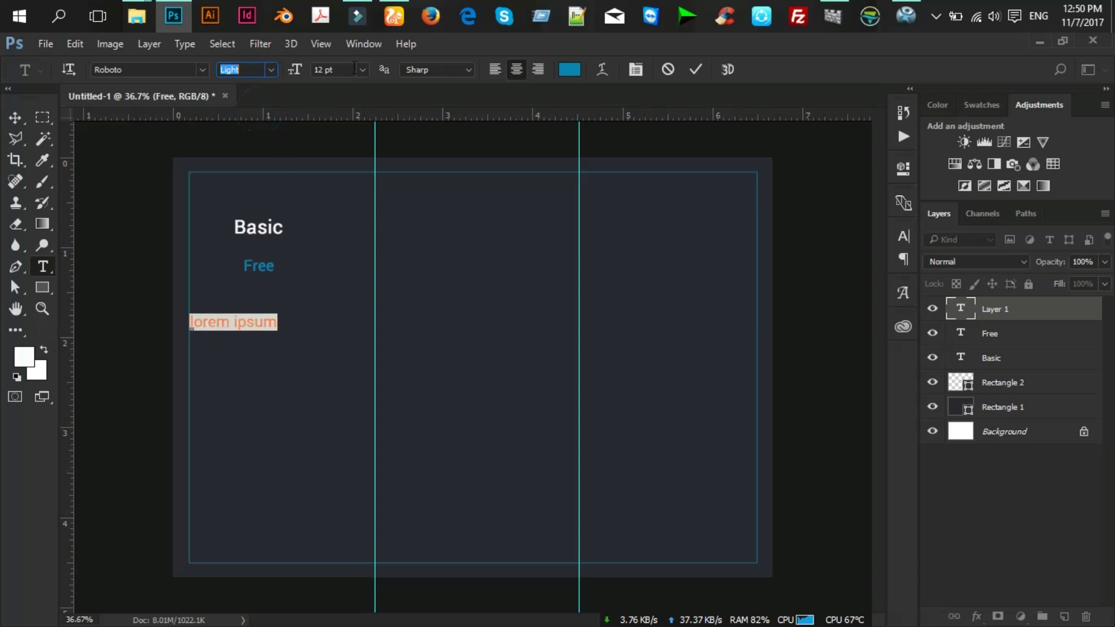
click(347, 67)
key(Return)
click(554, 284)
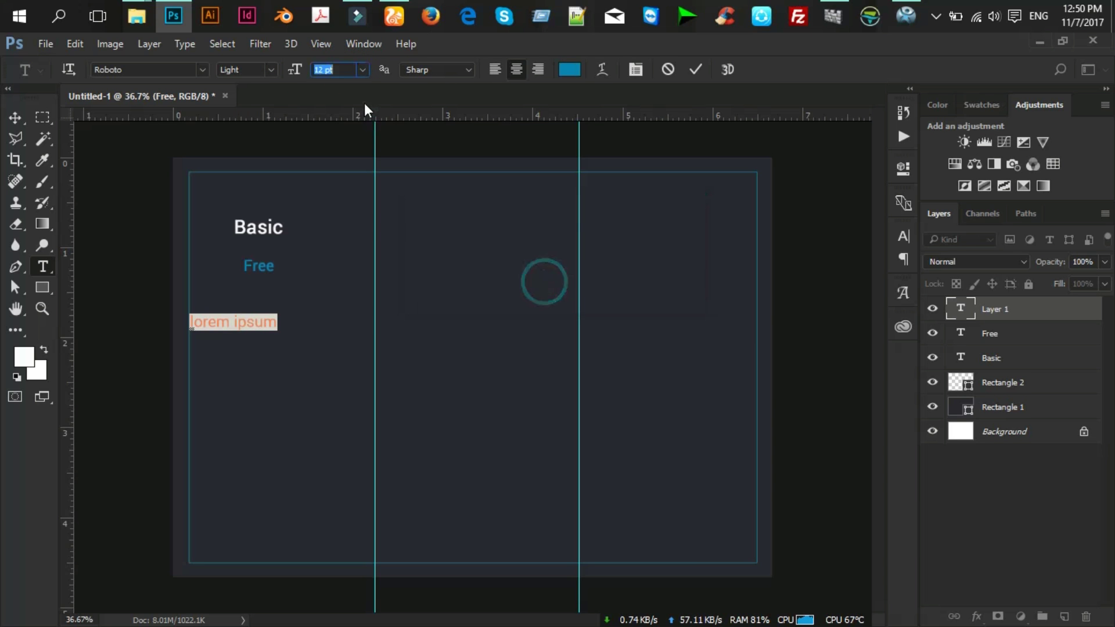
text(8)
key(Return)
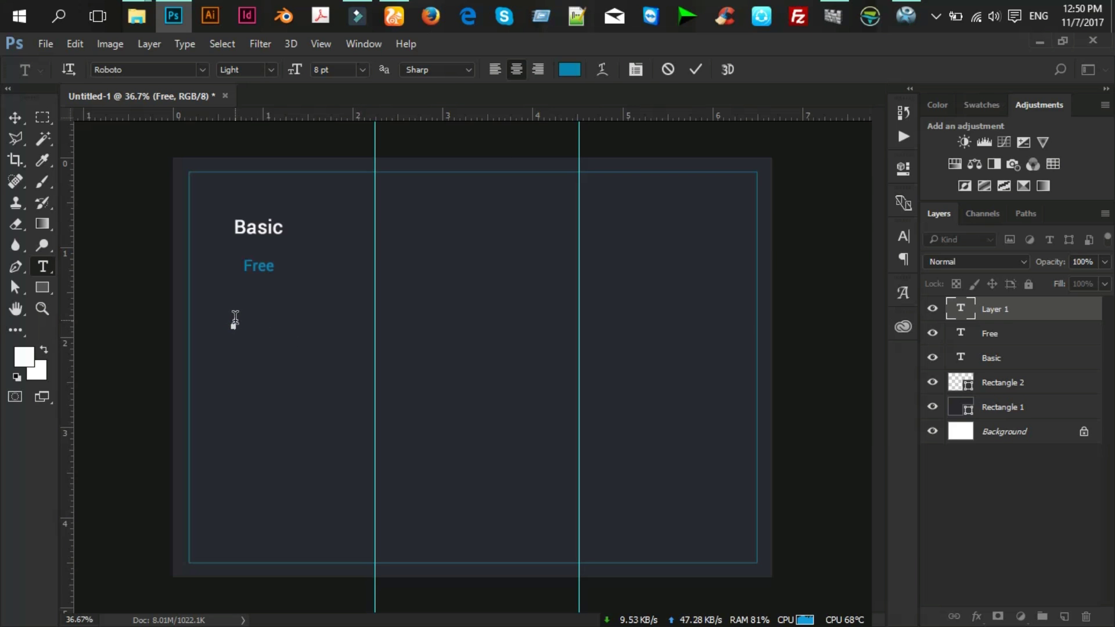
Complete the 'lorem ipsum' text, colour it grey #908f8f, and place it under Free.
click(235, 320)
text(psum)
key(ctrl+a)
click(574, 70)
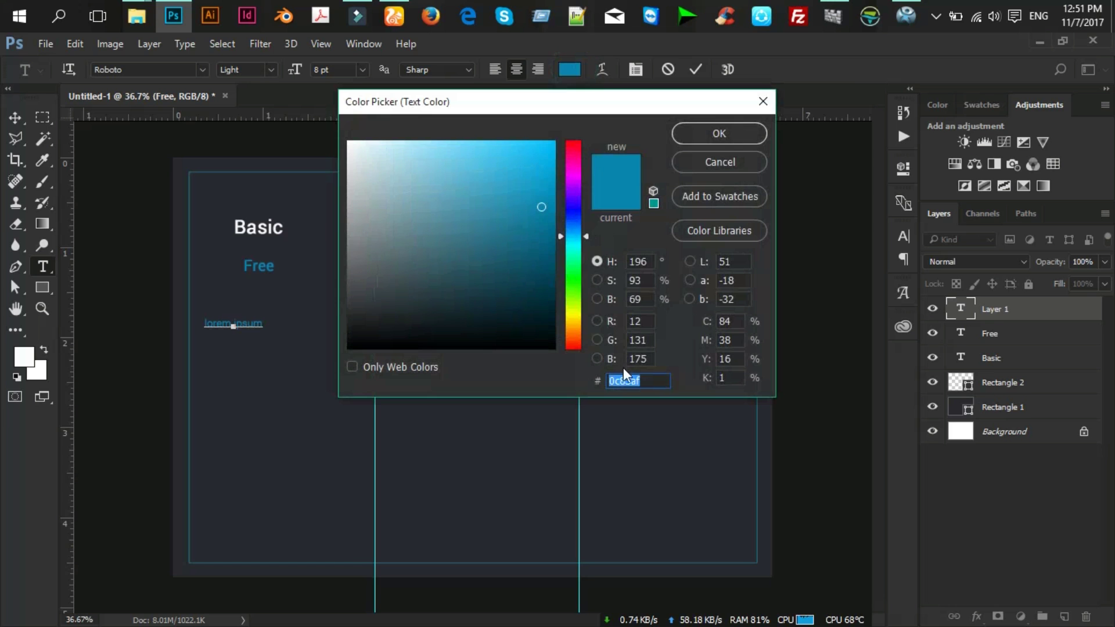
text(9)
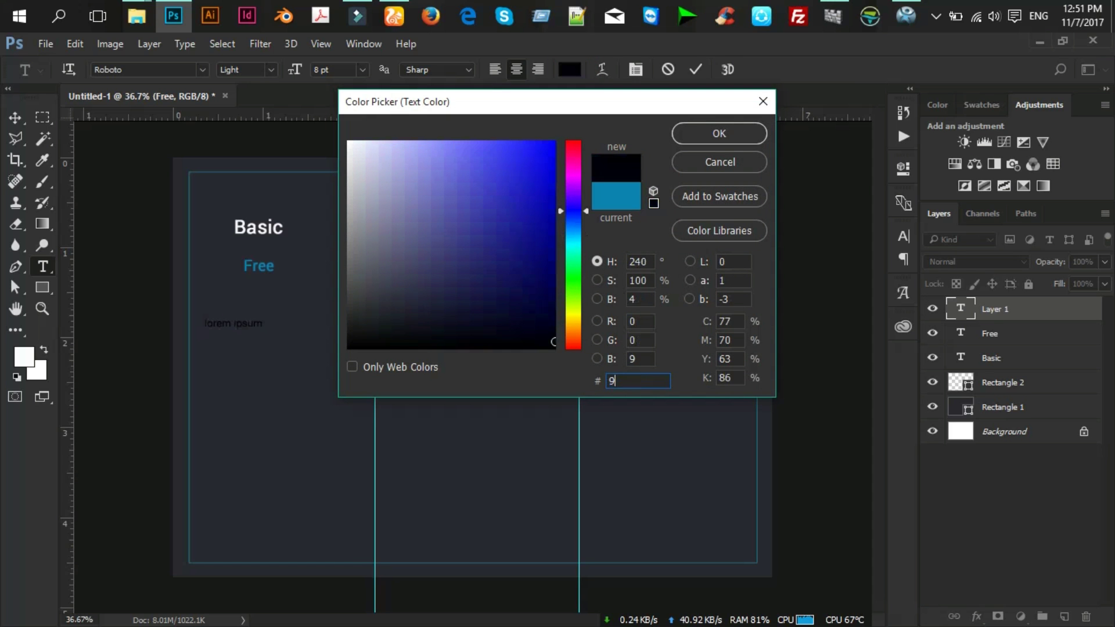
text(08)
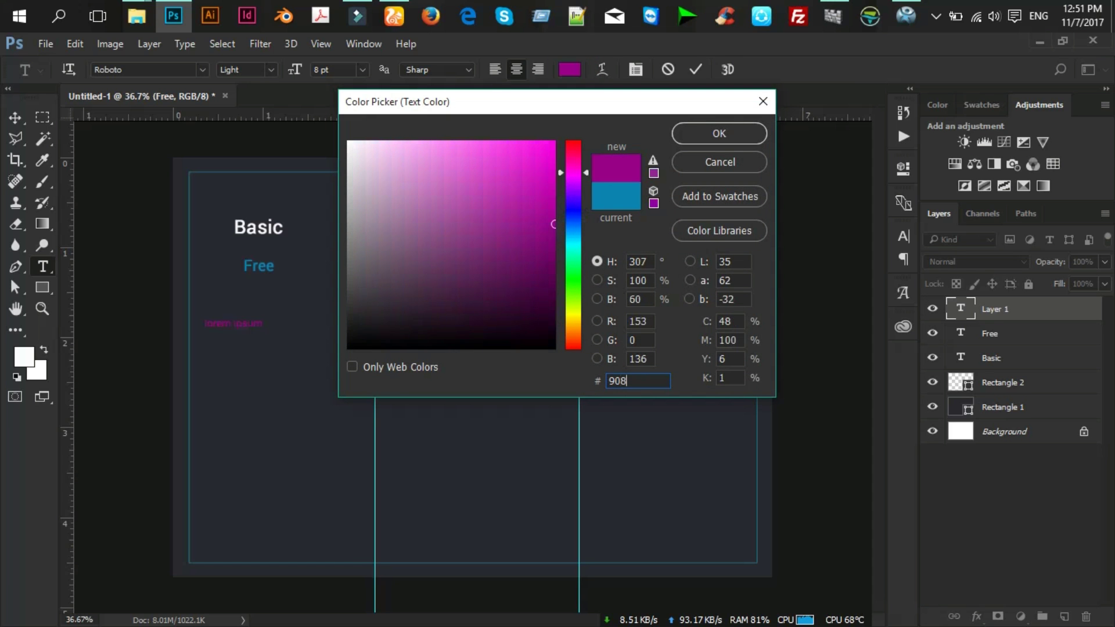
text(f8f)
click(720, 133)
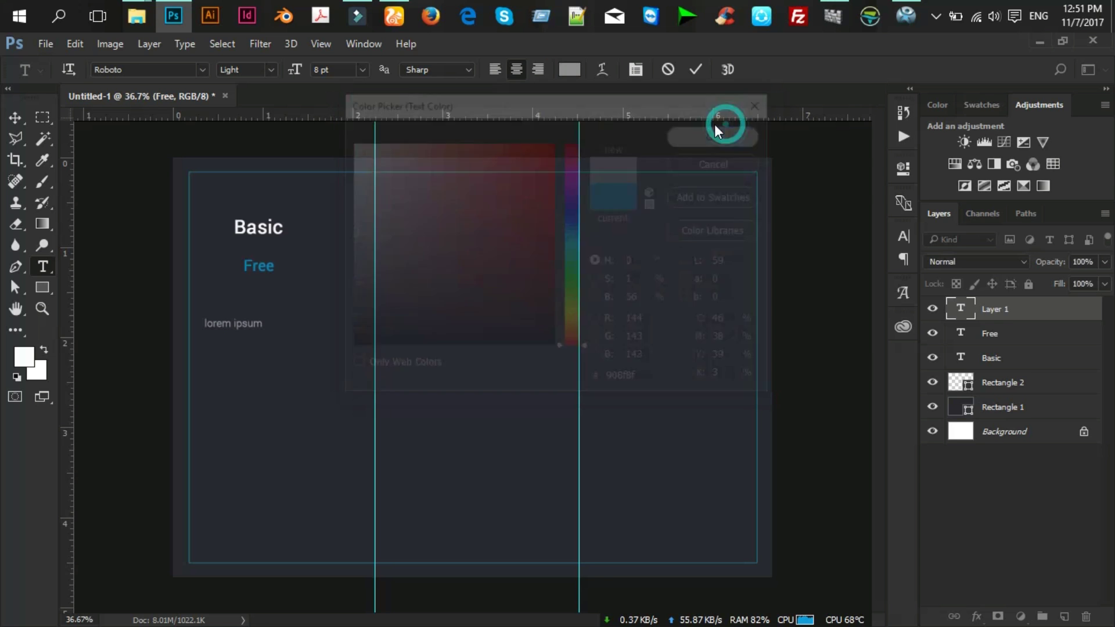
click(15, 117)
drag(245, 326, 285, 317)
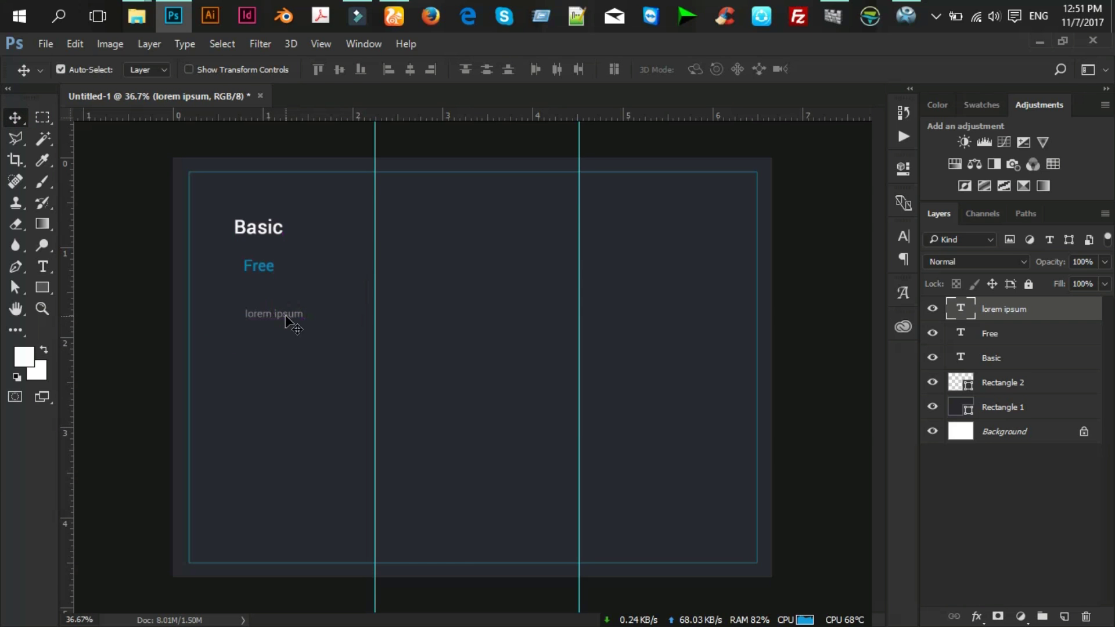
Select the left column with Basic, Free and lorem ipsum layers and align their horizontal centres.
click(42, 118)
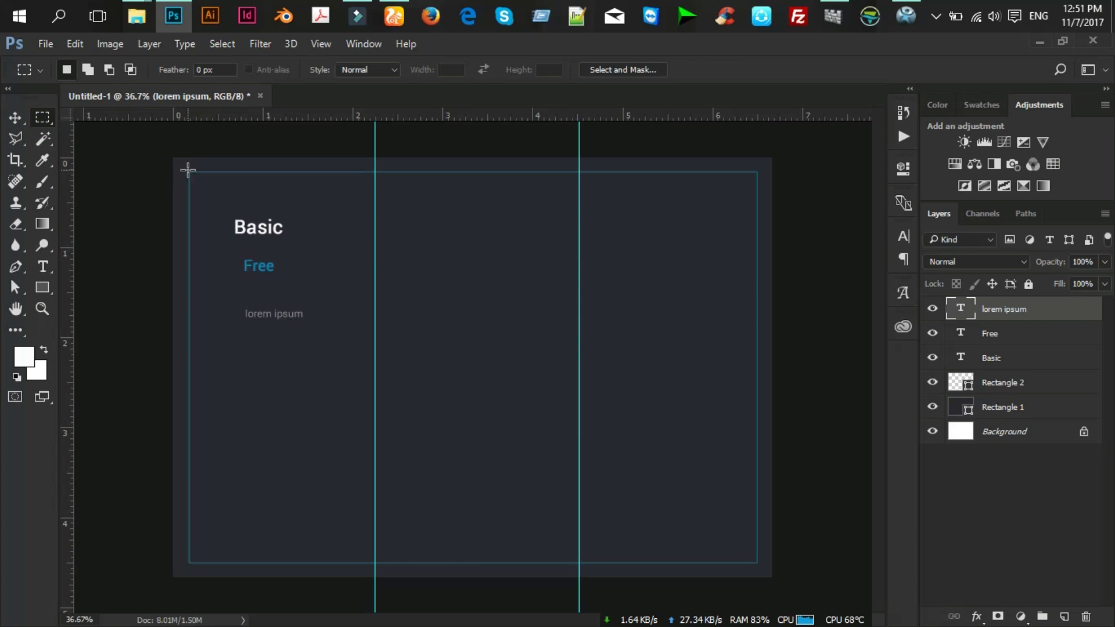
drag(188, 171, 376, 563)
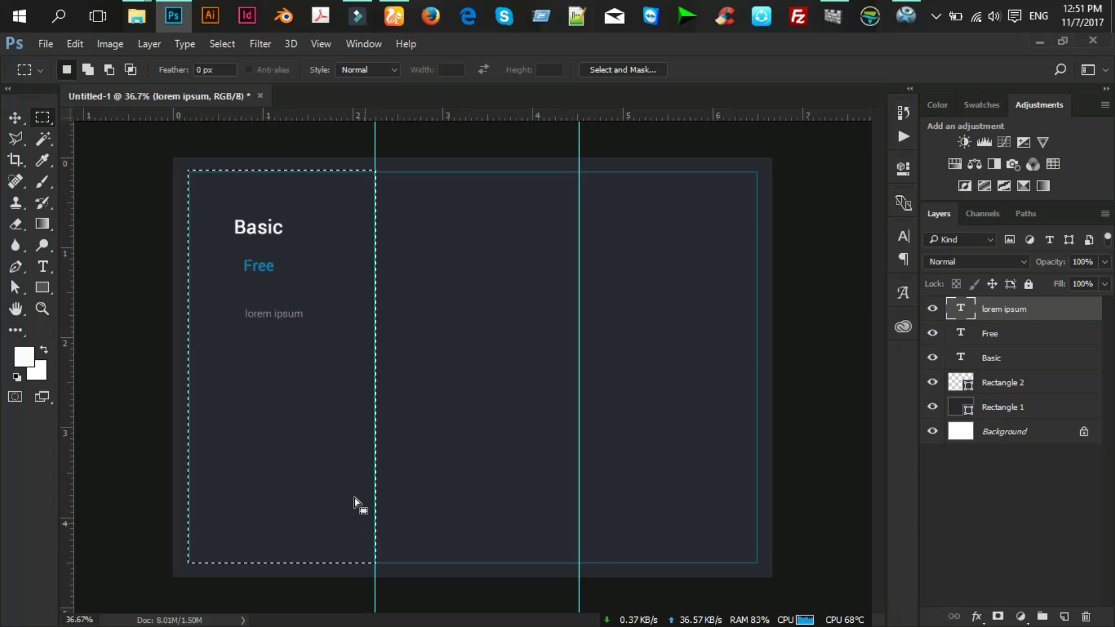
shift+click(1010, 359)
click(22, 116)
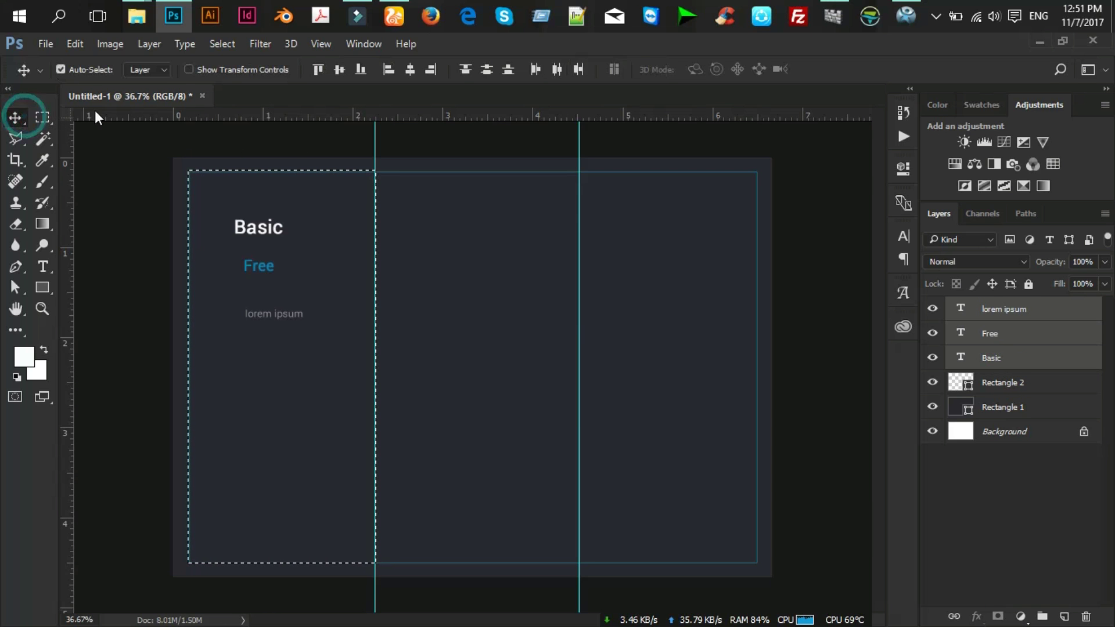
click(556, 69)
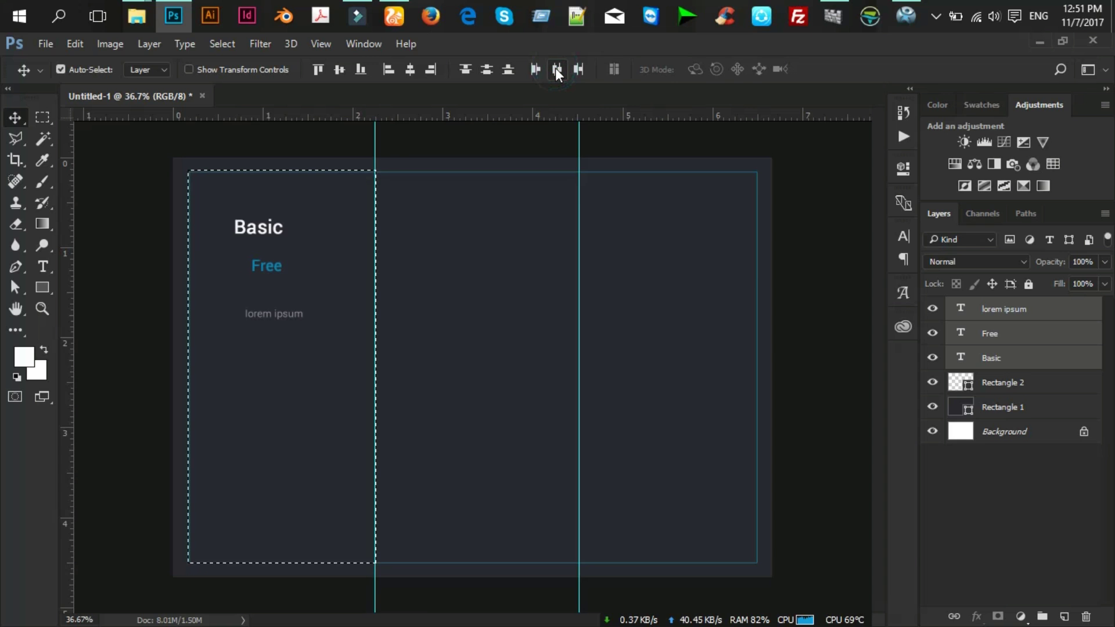
click(410, 69)
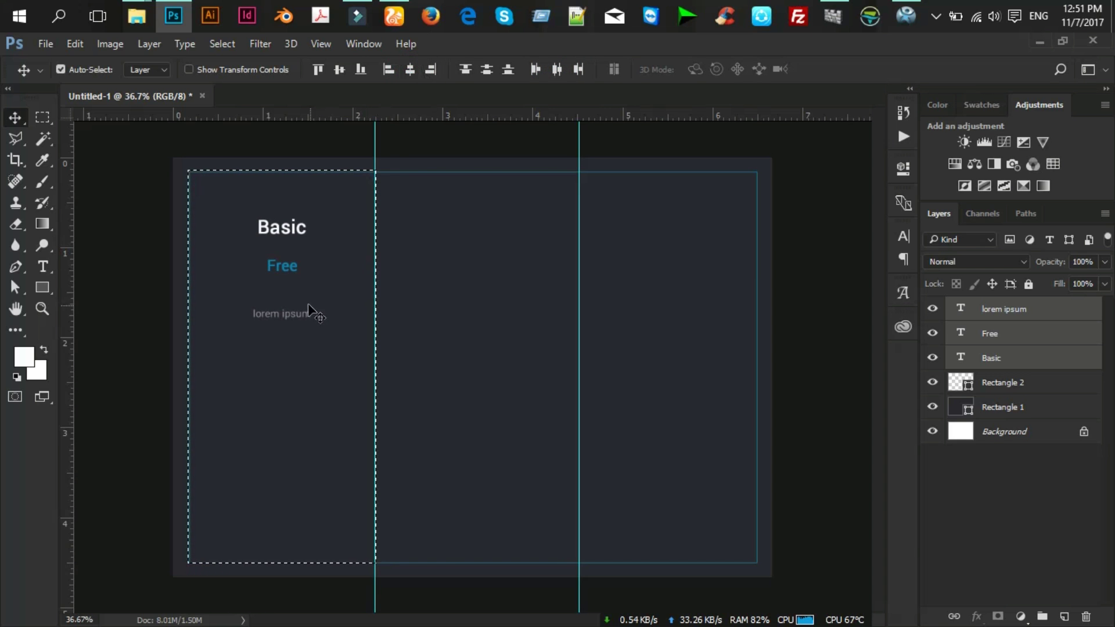
key(ctrl+d)
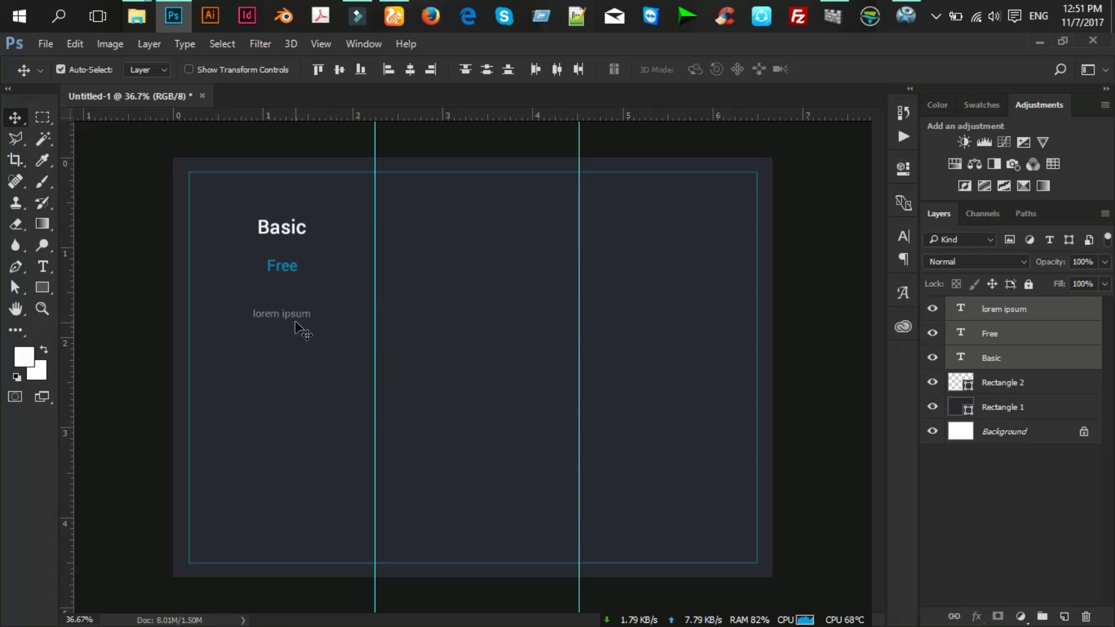
click(294, 315)
click(1035, 312)
Duplicate the lorem ipsum layer and nudge the copy down.
right_click(1014, 312)
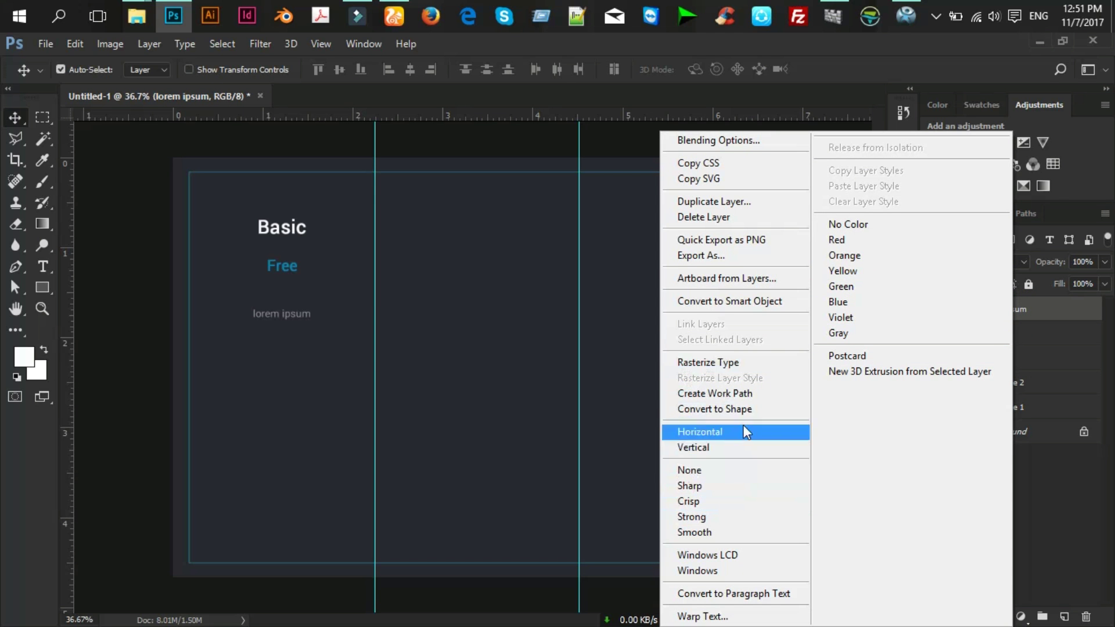
click(741, 209)
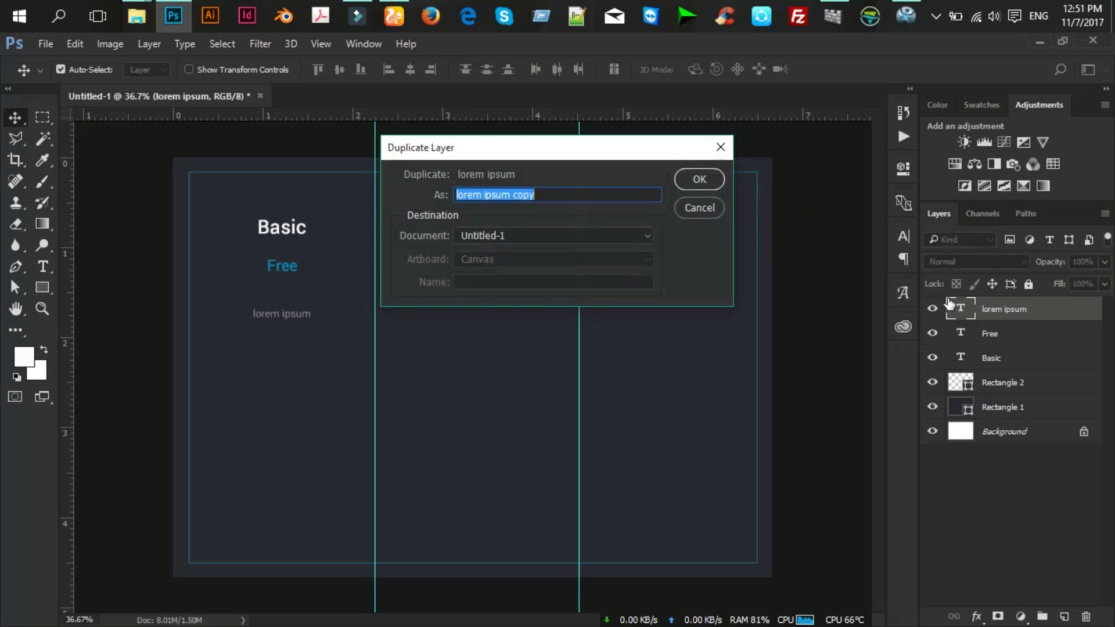
click(699, 180)
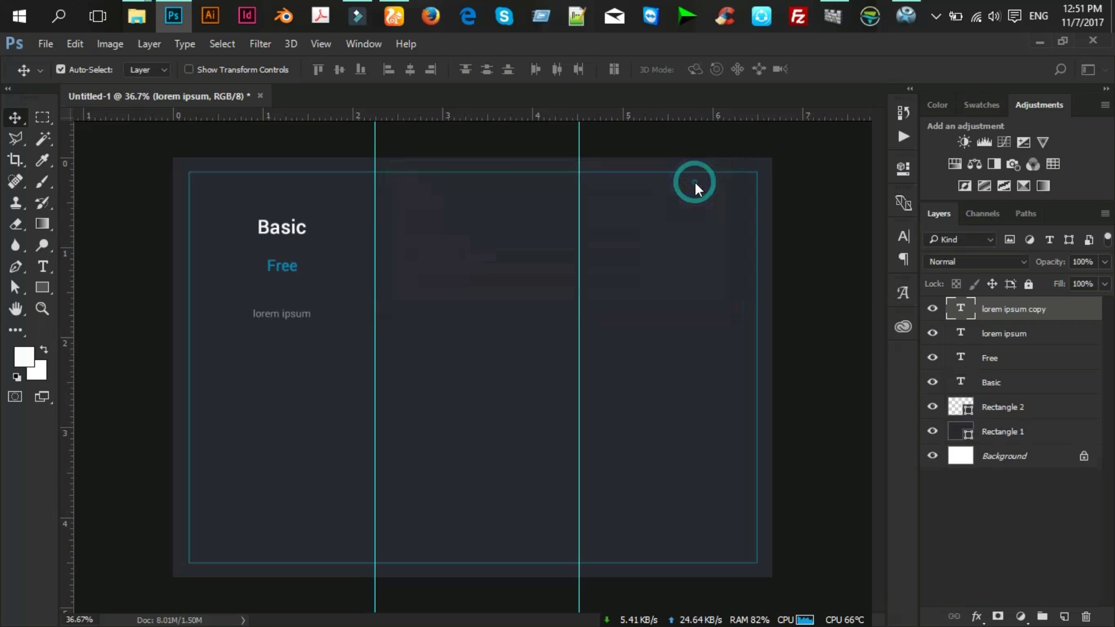
key(shift+Down)
key(shift+Down)
key(shift+Down)
key(shift+Down)
key(shift+Down)
key(shift+Down)
key(shift+Down)
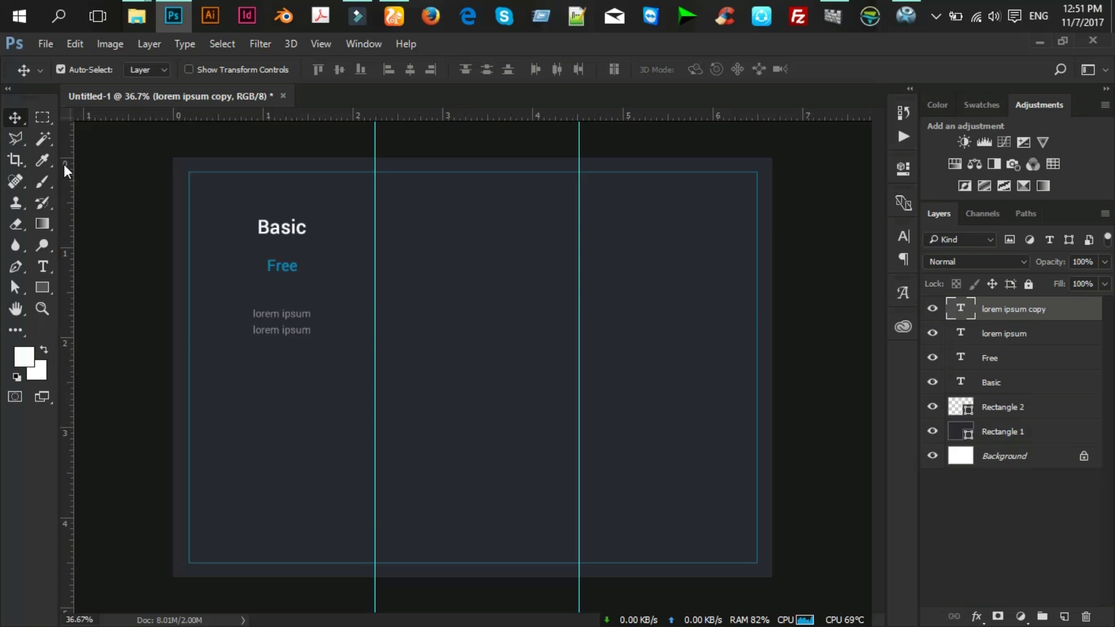
Duplicate both lorem ipsum lines and nudge the copies into the next rows.
ctrl+click(1017, 336)
right_click(1028, 314)
click(774, 204)
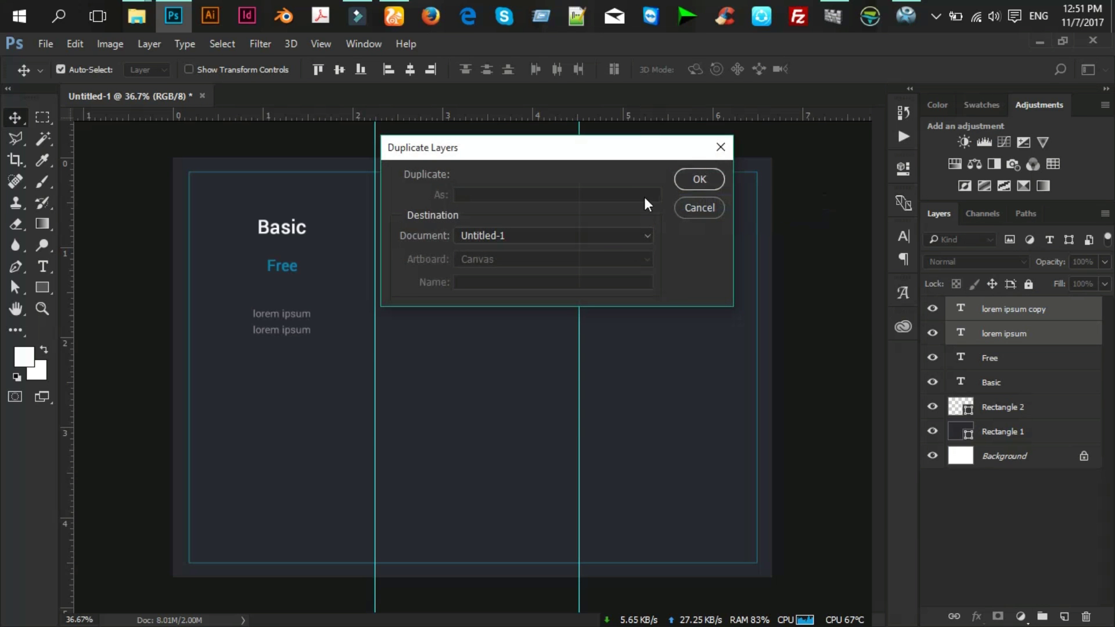
click(698, 180)
key(shift+Down)
key(shift+Down)
key(shift+Down)
key(shift+Down)
key(shift+Down)
key(shift+Down)
key(shift+Down)
key(shift+Down)
key(shift+Down)
key(shift+Down)
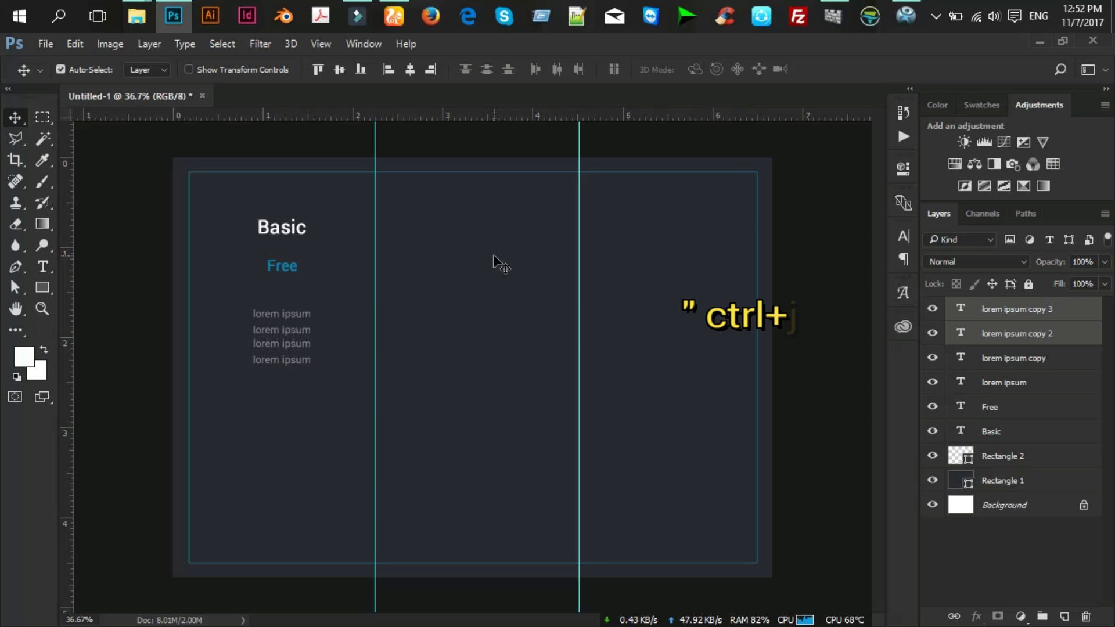
key(shift+Down)
key(shift+Down)
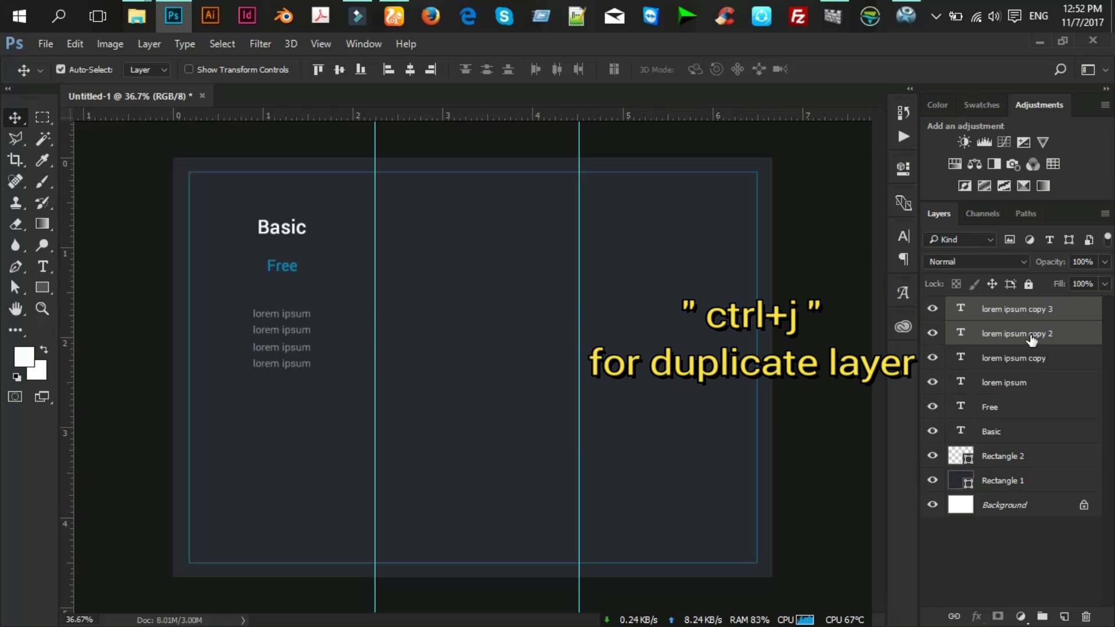
Duplicate the pair again with Ctrl+J, making six evenly spaced lines.
key(ctrl+j)
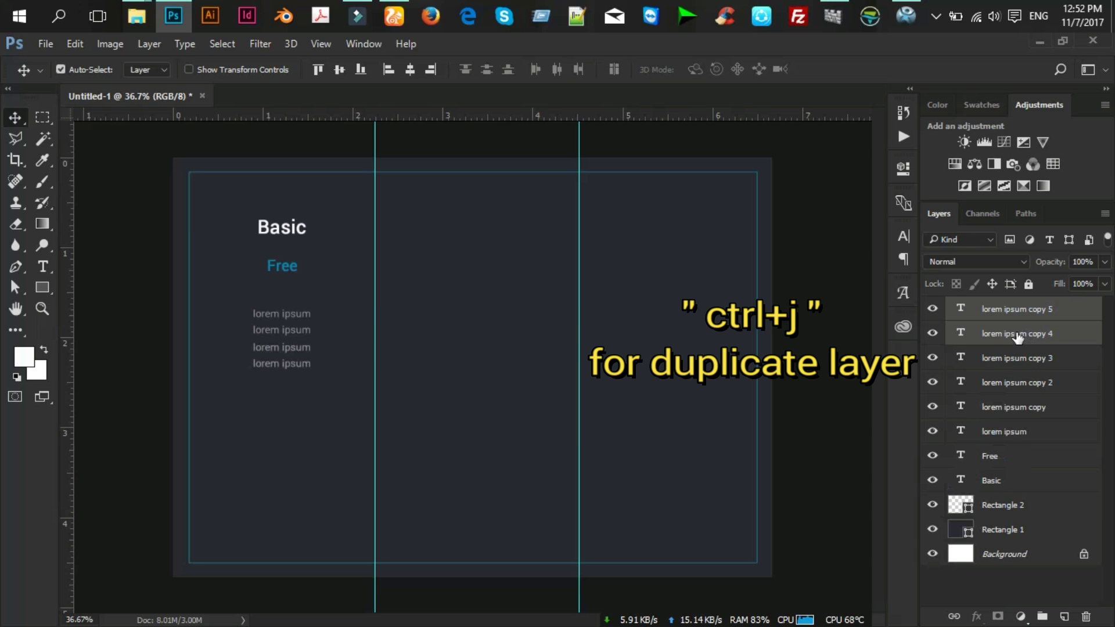
drag(343, 381, 337, 360)
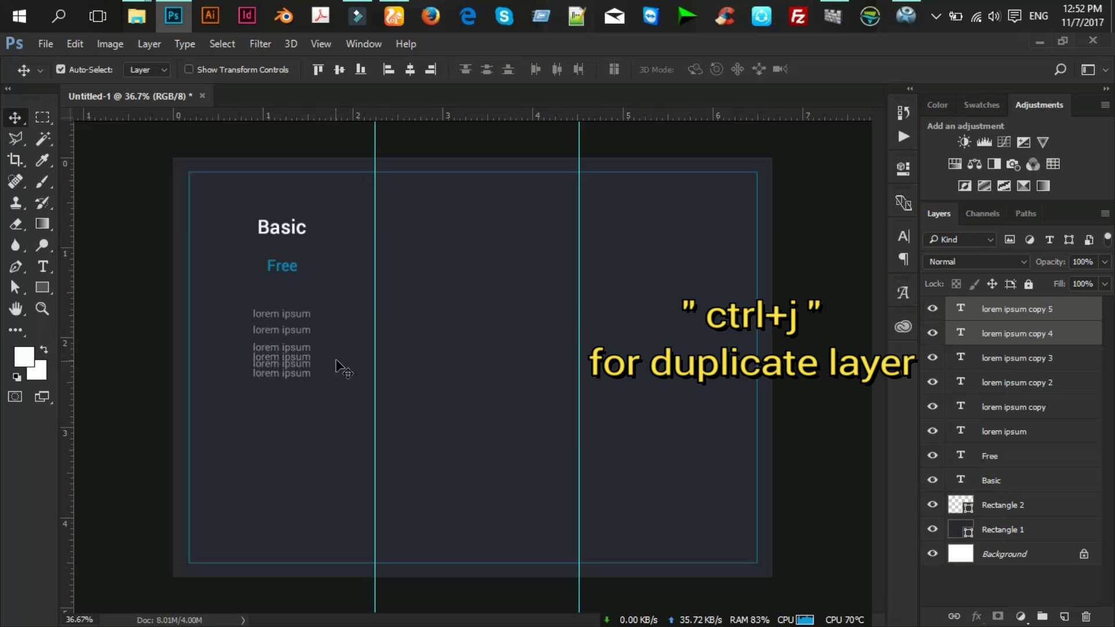
key(shift+Down)
key(shift+Down)
key(shift+Down)
key(shift+Down)
key(shift+Down)
key(shift+Down)
key(shift+Down)
key(shift+Down)
key(Up)
key(Up)
scroll(339, 357, down, 1)
scroll(337, 360, up, 1)
scroll(328, 365, up, 1)
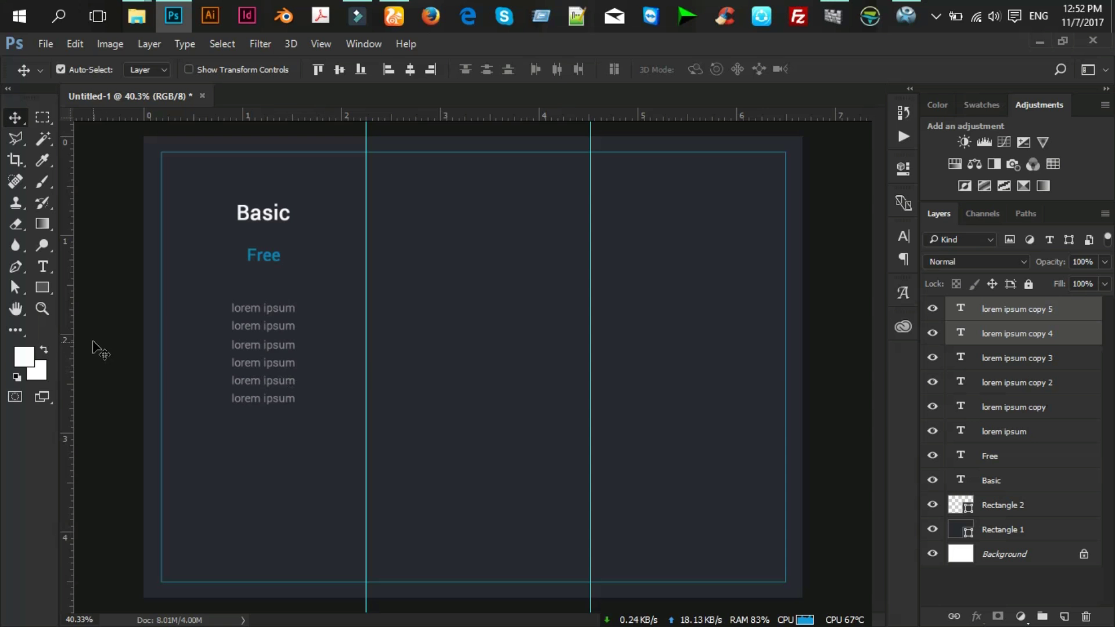
Replace the first two placeholder lines with 'Free Bandwidth' and '1Gb Disk Space'.
click(43, 267)
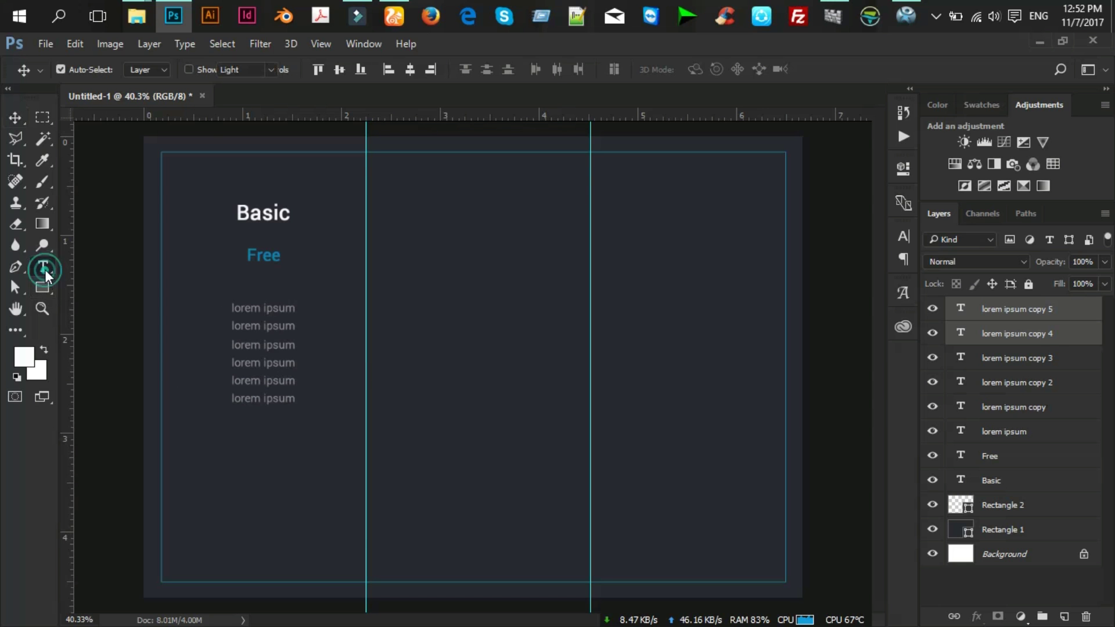
click(266, 308)
key(ctrl+a)
key(BackSpace)
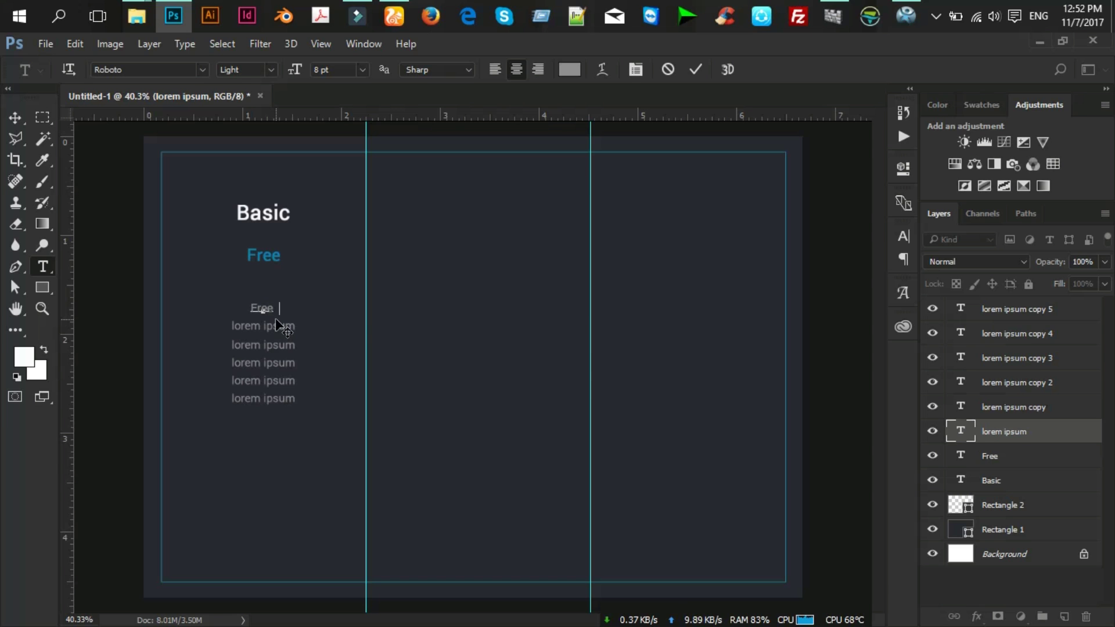
text(Bandwidth)
click(696, 69)
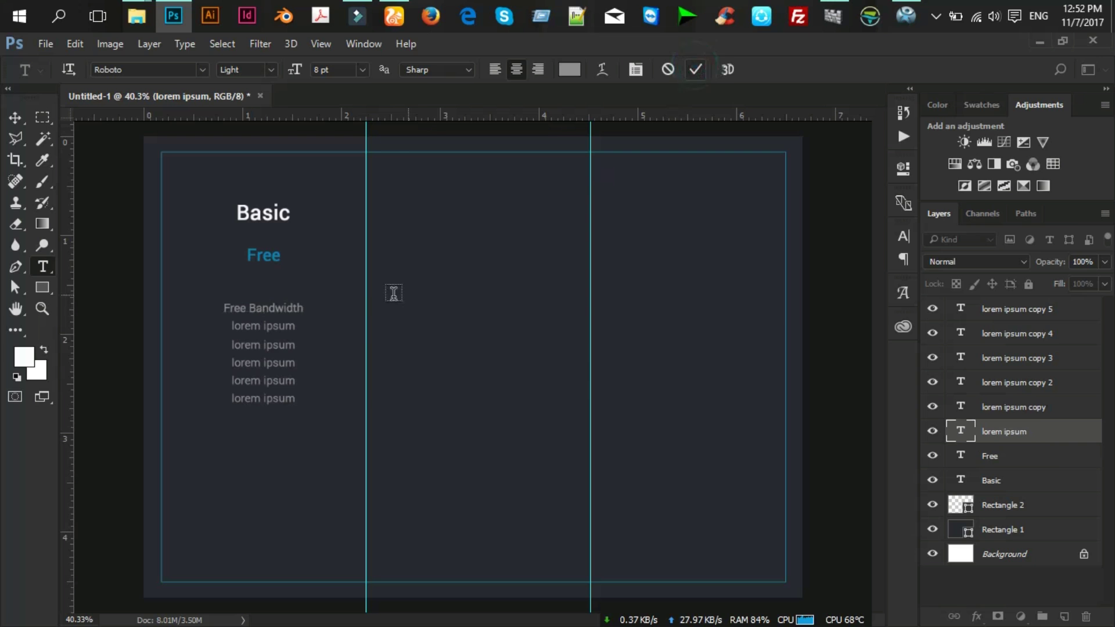
triple_click(278, 329)
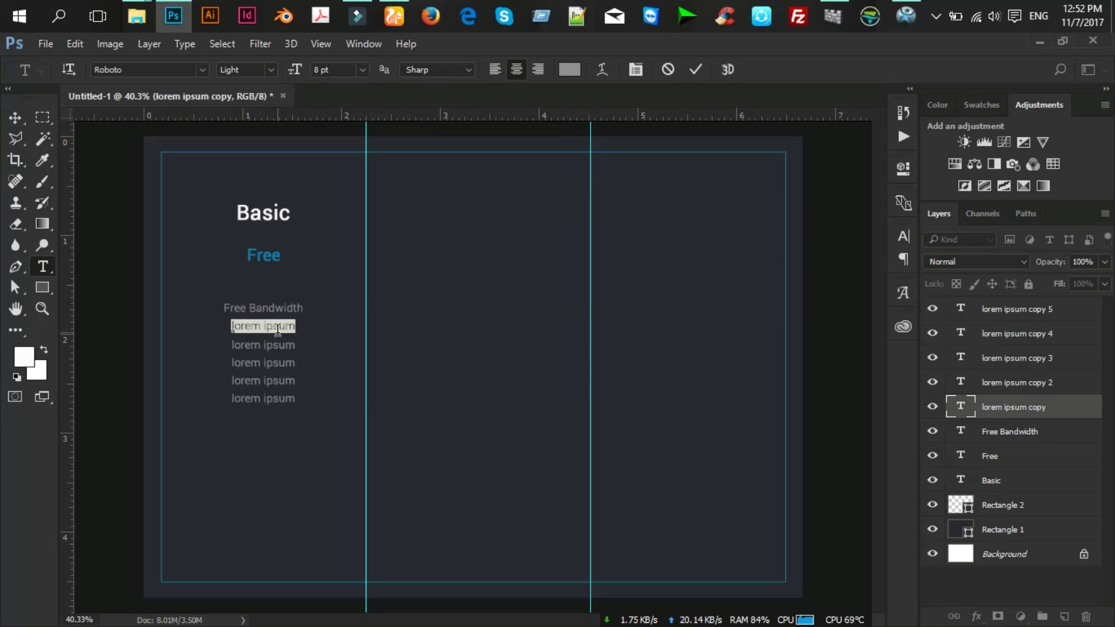
text(10)
text( o)
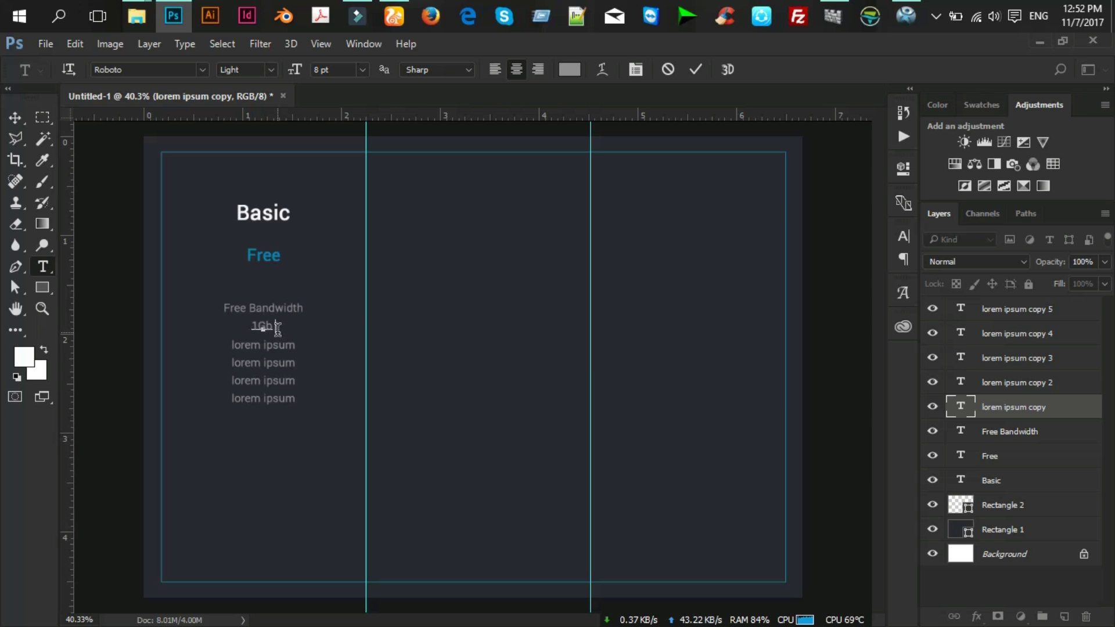
text(isk Space)
click(695, 69)
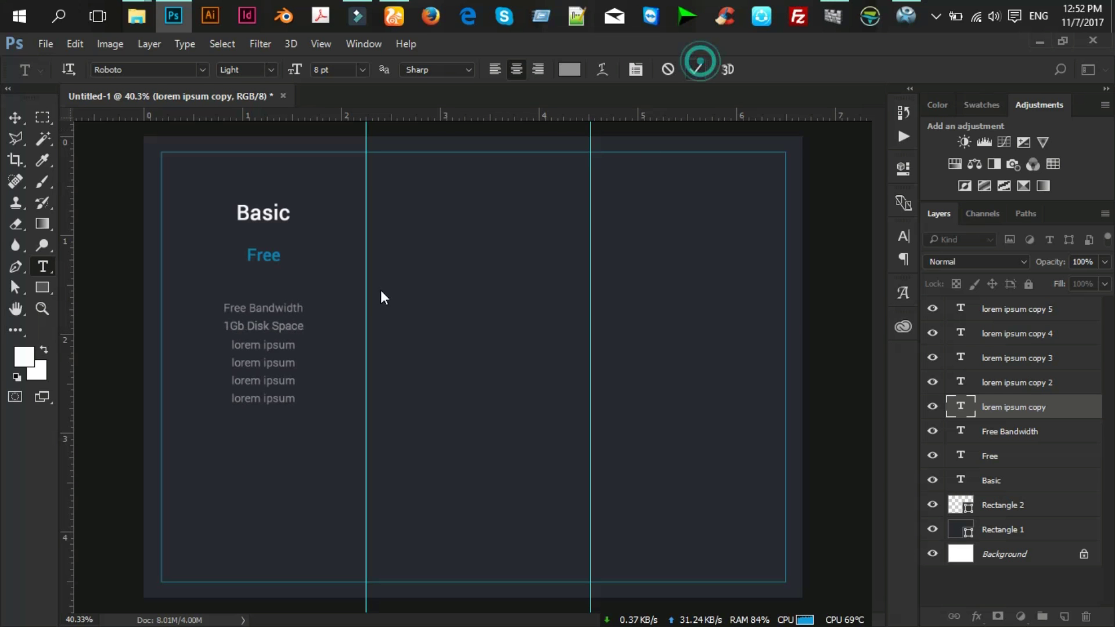
Replace the next two placeholder lines with 'Email support' and '24/7 customer support'.
click(252, 345)
key(ctrl+a)
text(Email)
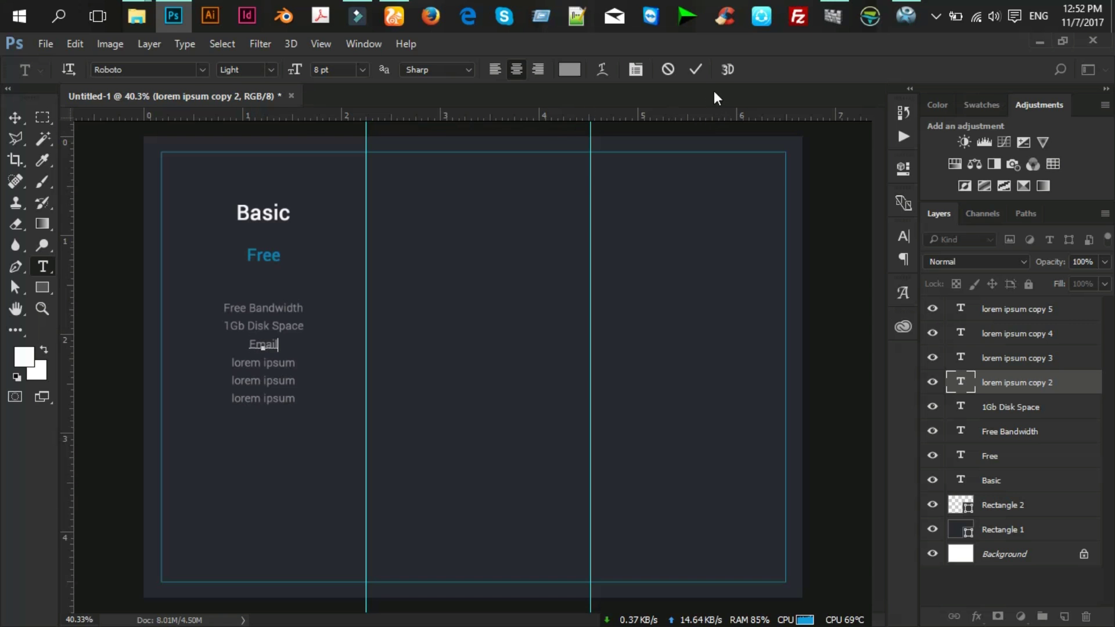
text( support)
click(695, 69)
click(264, 361)
key(ctrl+a)
key(BackSpace)
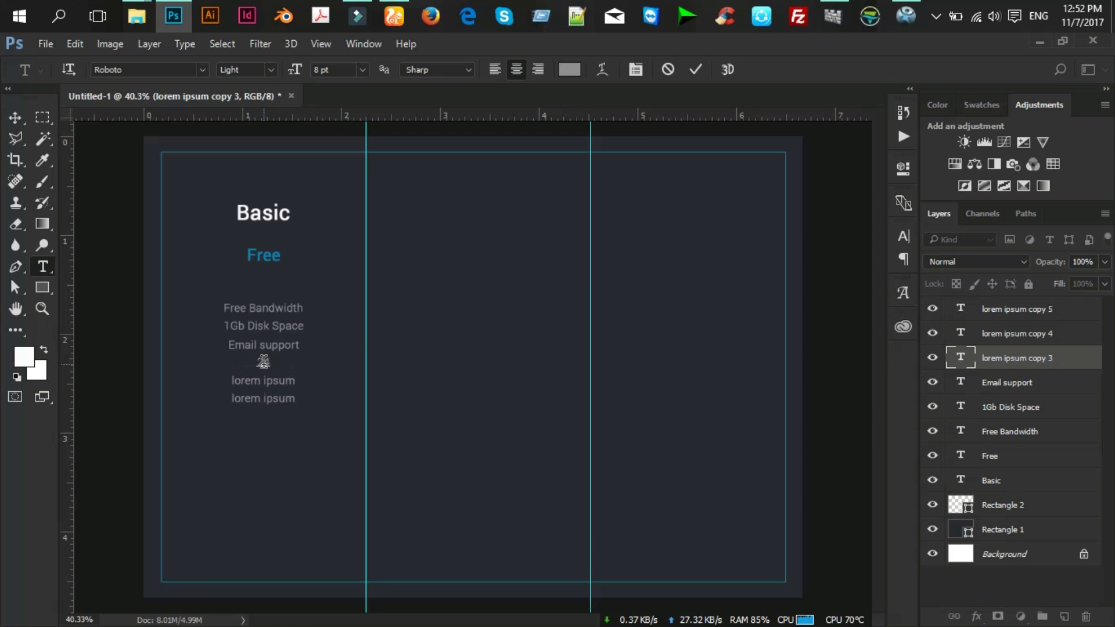
text(7 c)
text(ustomer support)
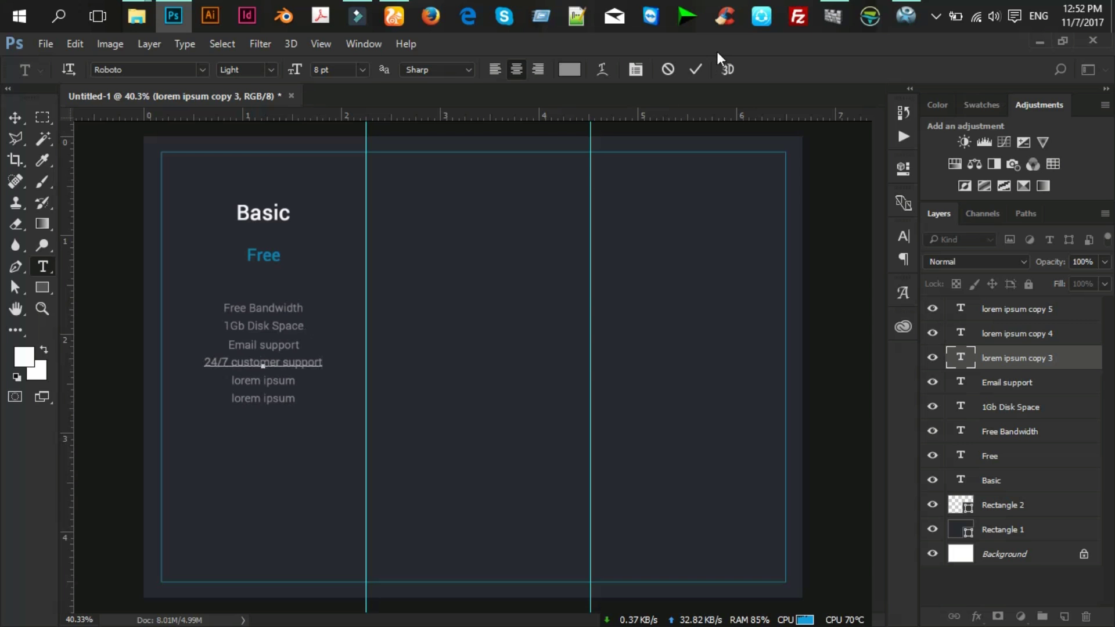
click(696, 69)
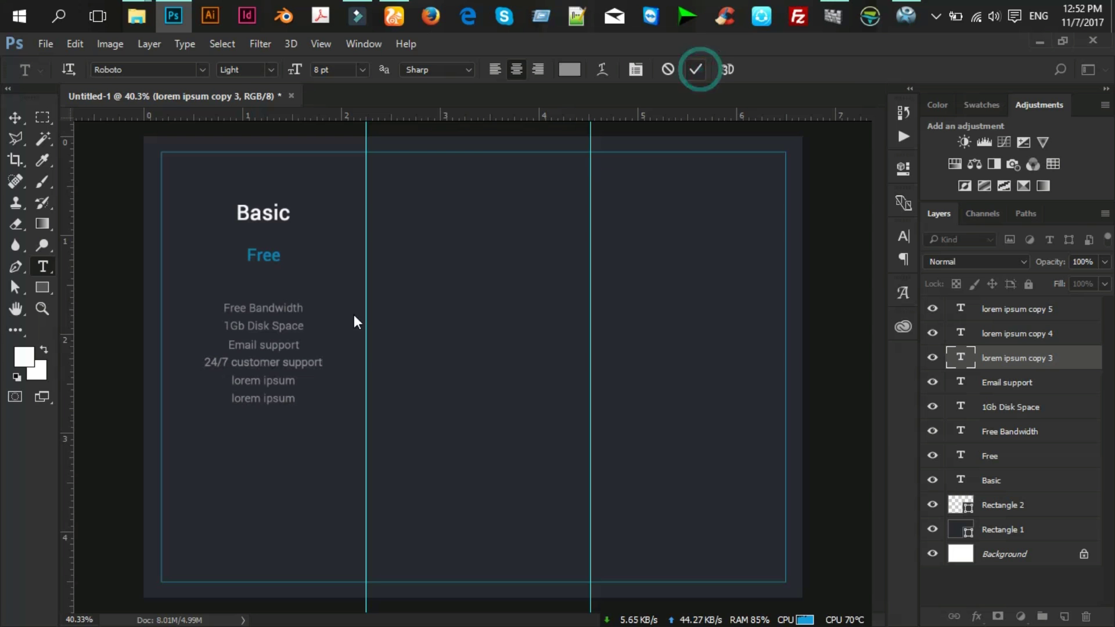
Replace the last two placeholder lines with 'Free domain' and 'Free Hosting'.
click(270, 381)
key(ctrl+a)
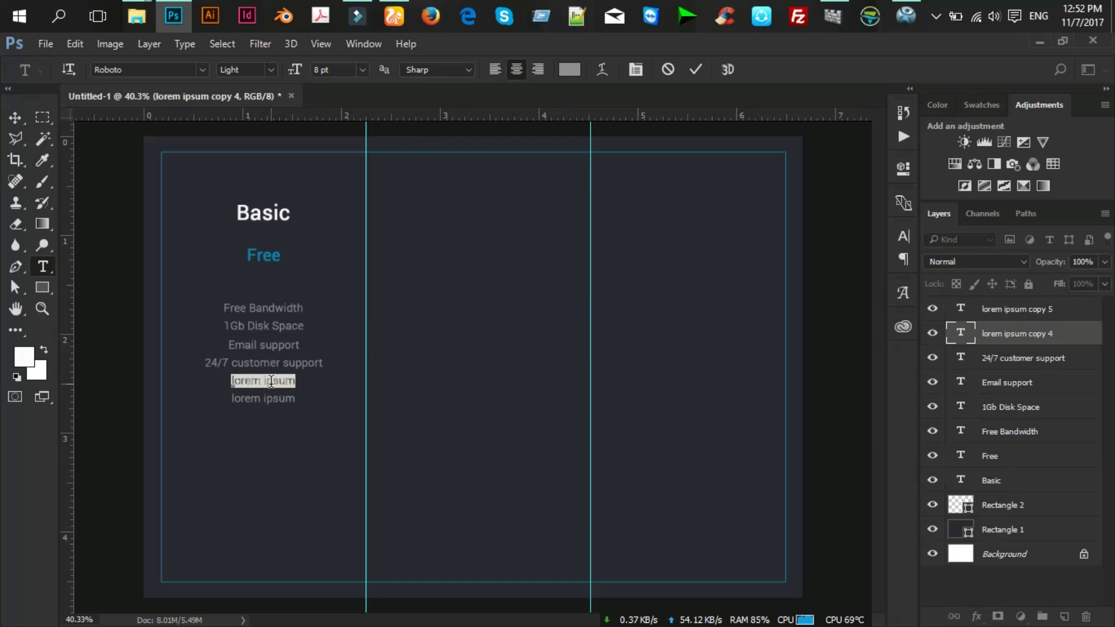
key(BackSpace)
text(Free domain)
click(696, 69)
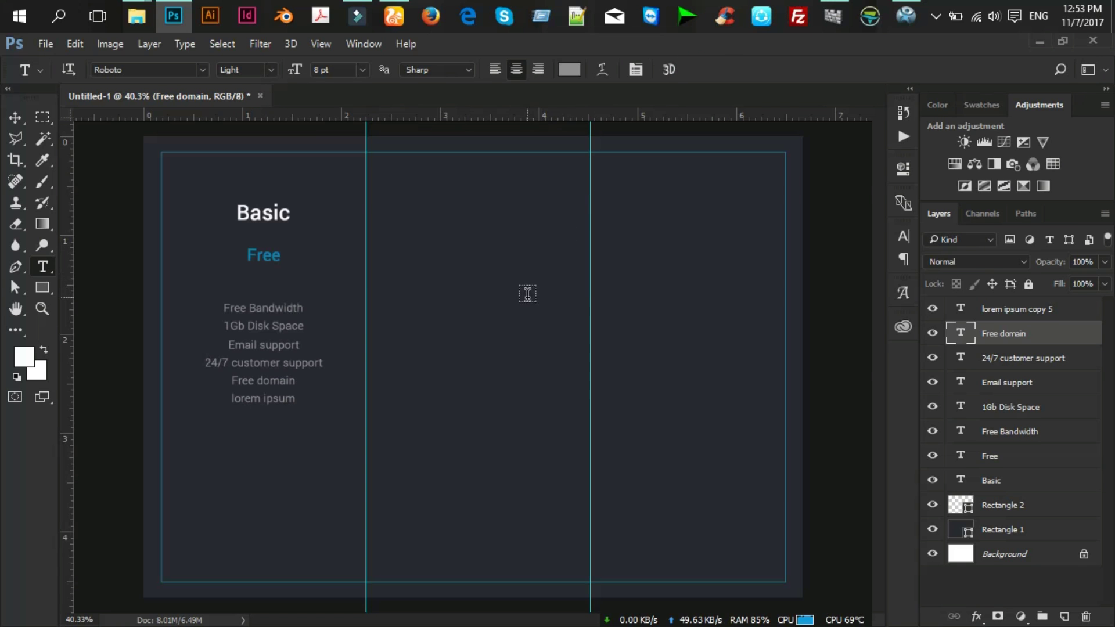
triple_click(276, 399)
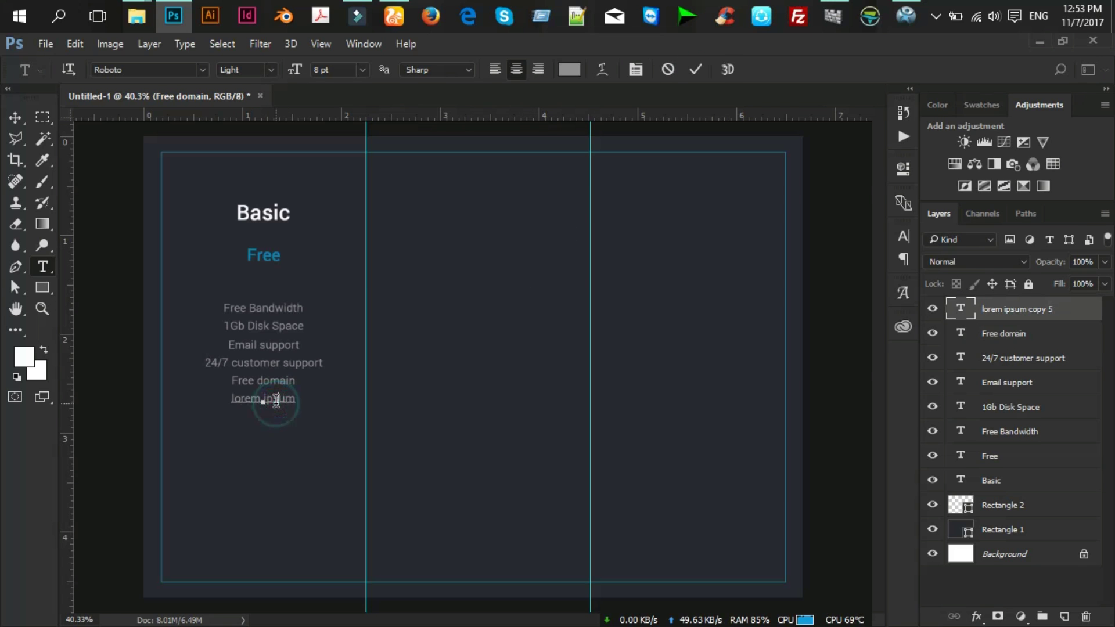
text(Free)
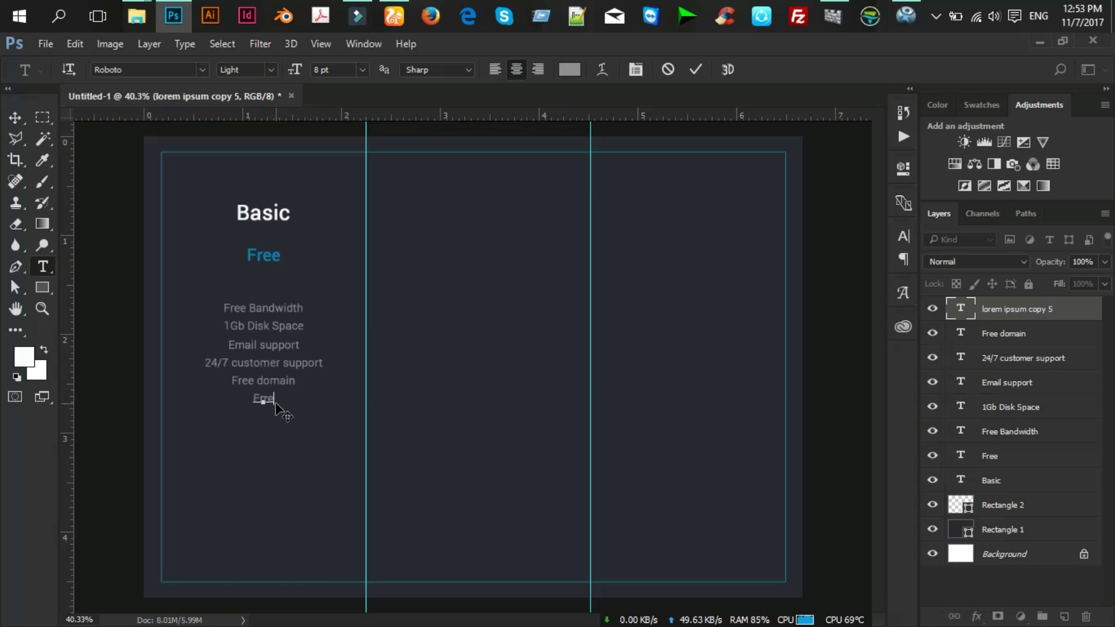
text( Hosting)
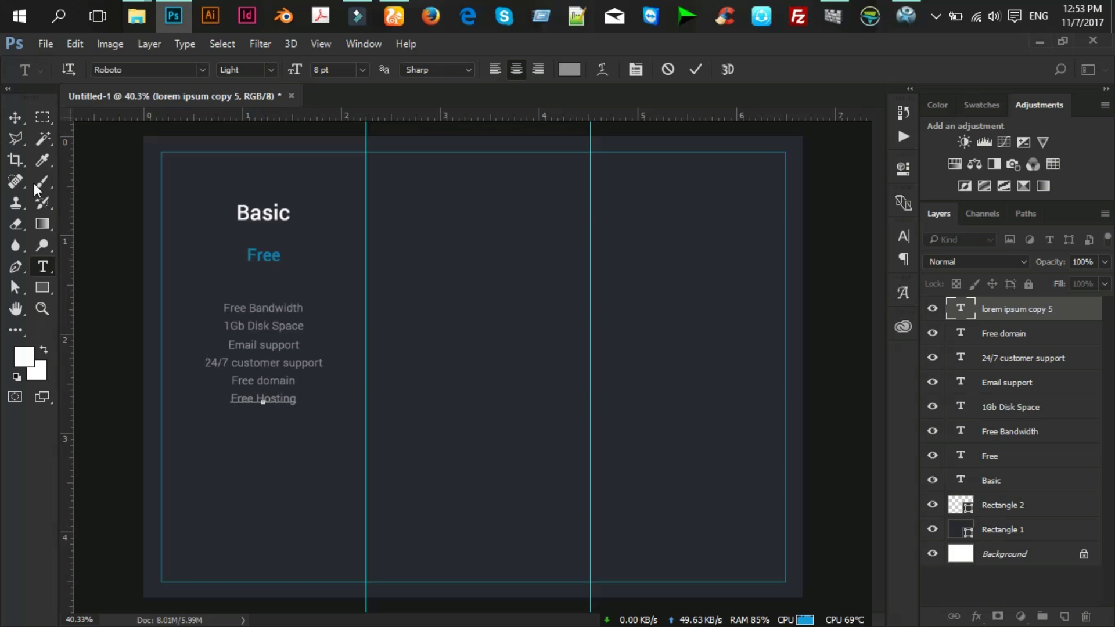
click(15, 117)
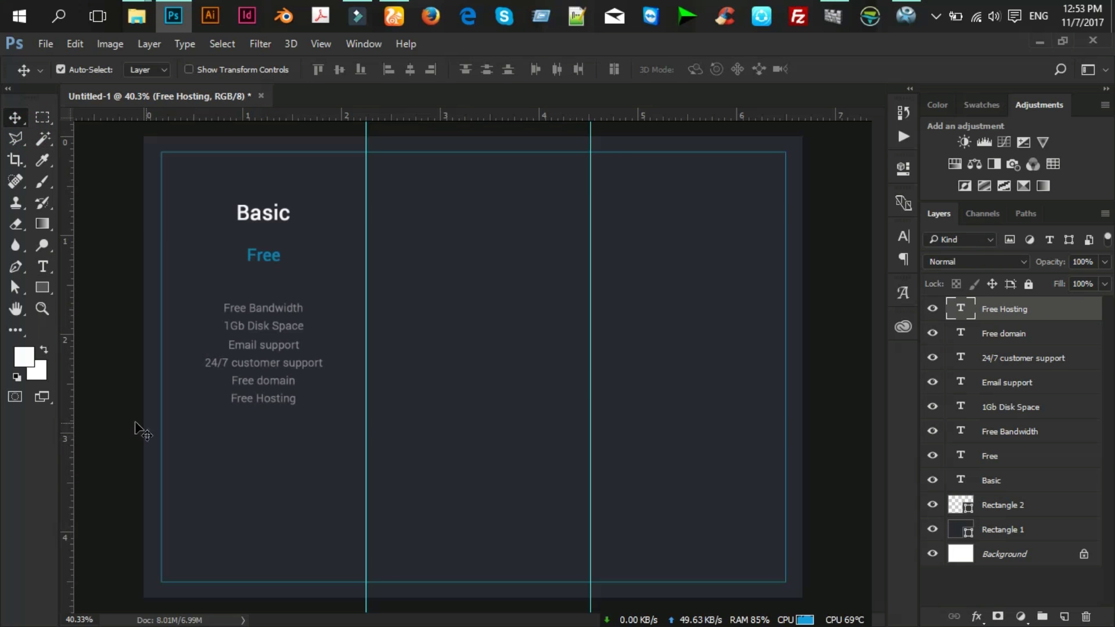
Draw a teal-filled 313 × 93 px rounded rectangle below the Basic feature list.
click(44, 293)
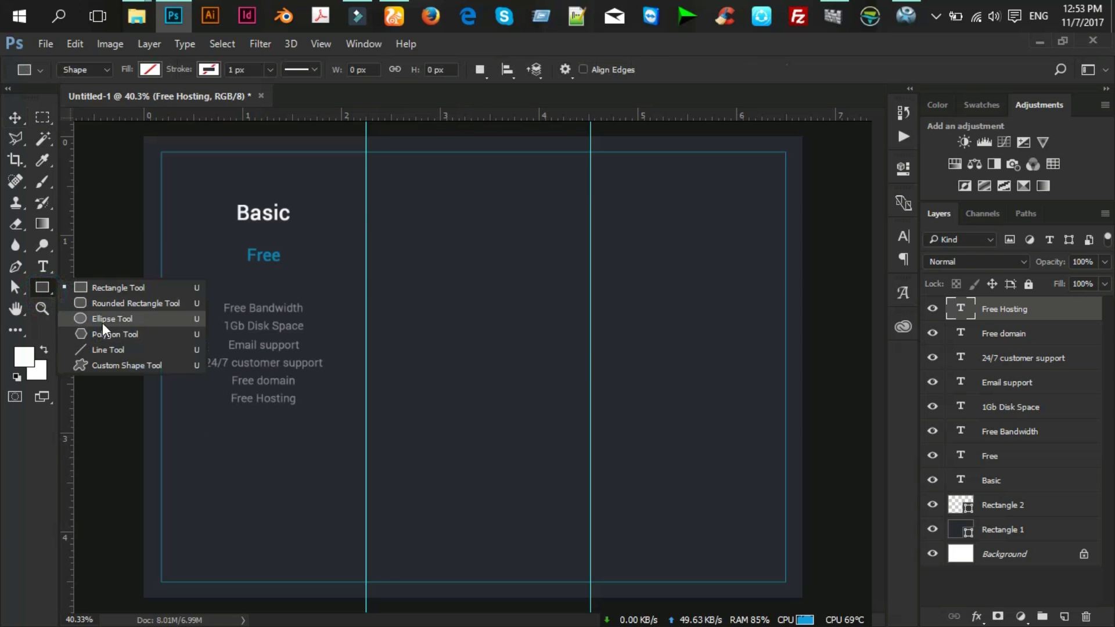
click(122, 305)
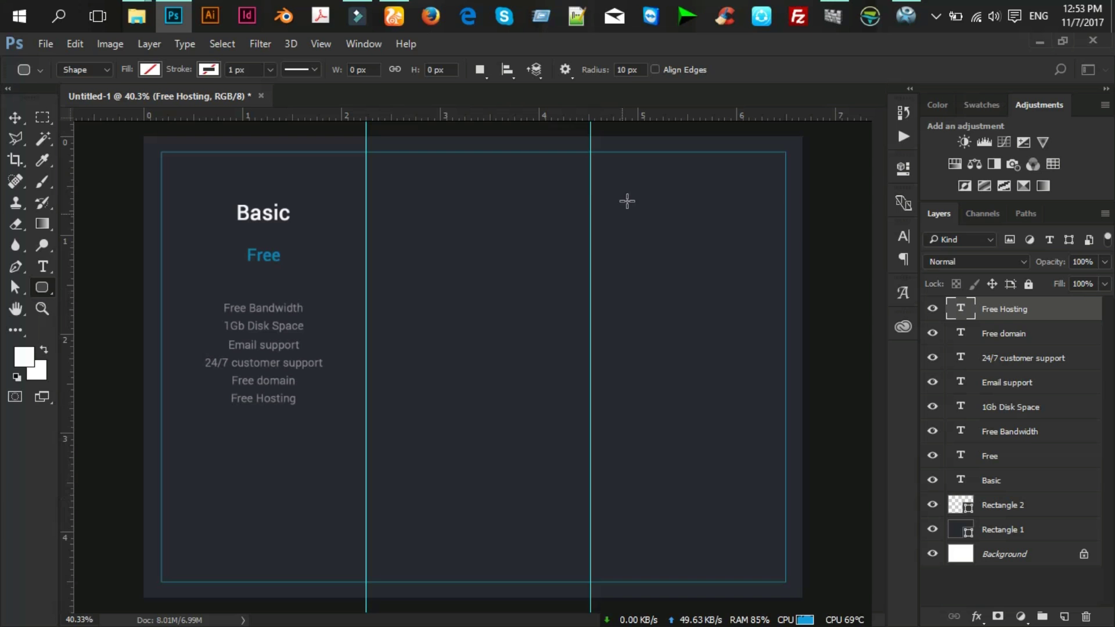
drag(211, 517, 312, 547)
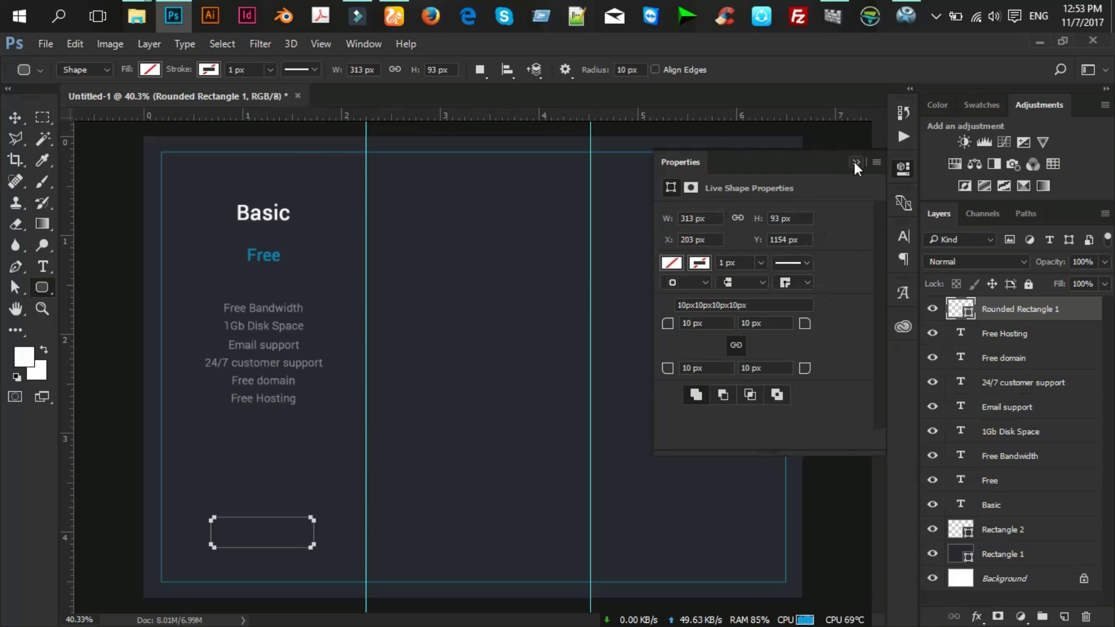
click(855, 163)
click(149, 69)
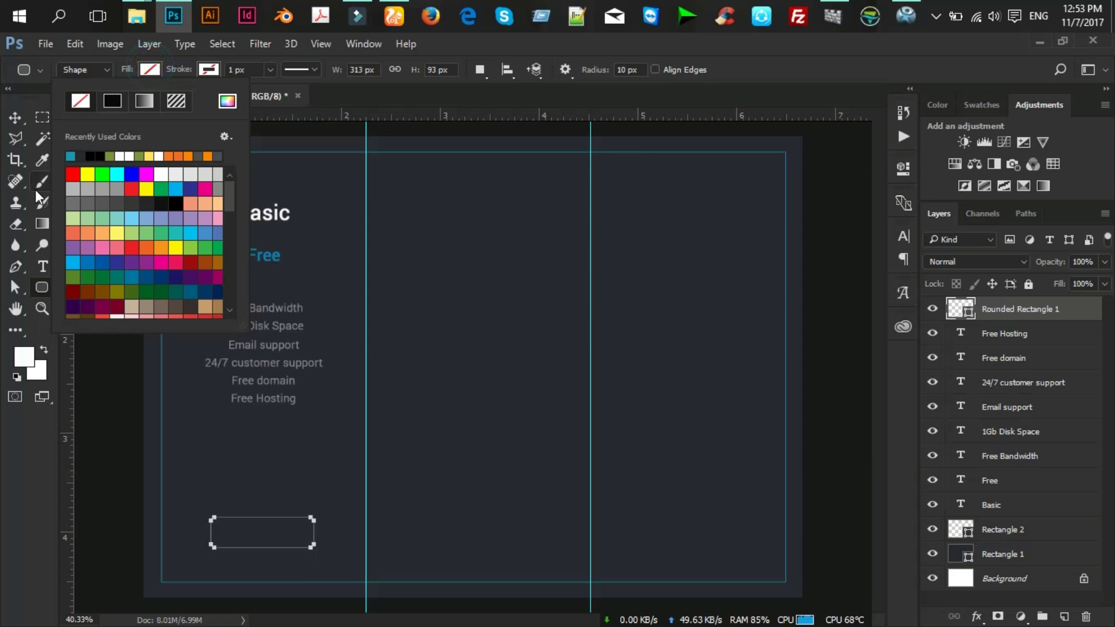
click(70, 156)
click(22, 117)
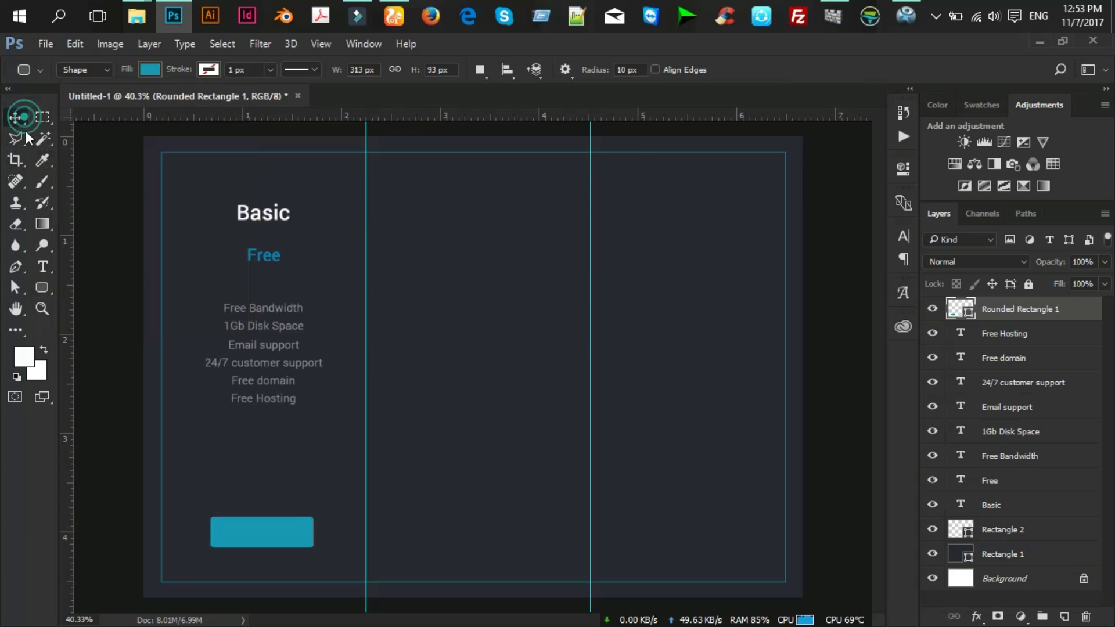
drag(270, 534, 267, 531)
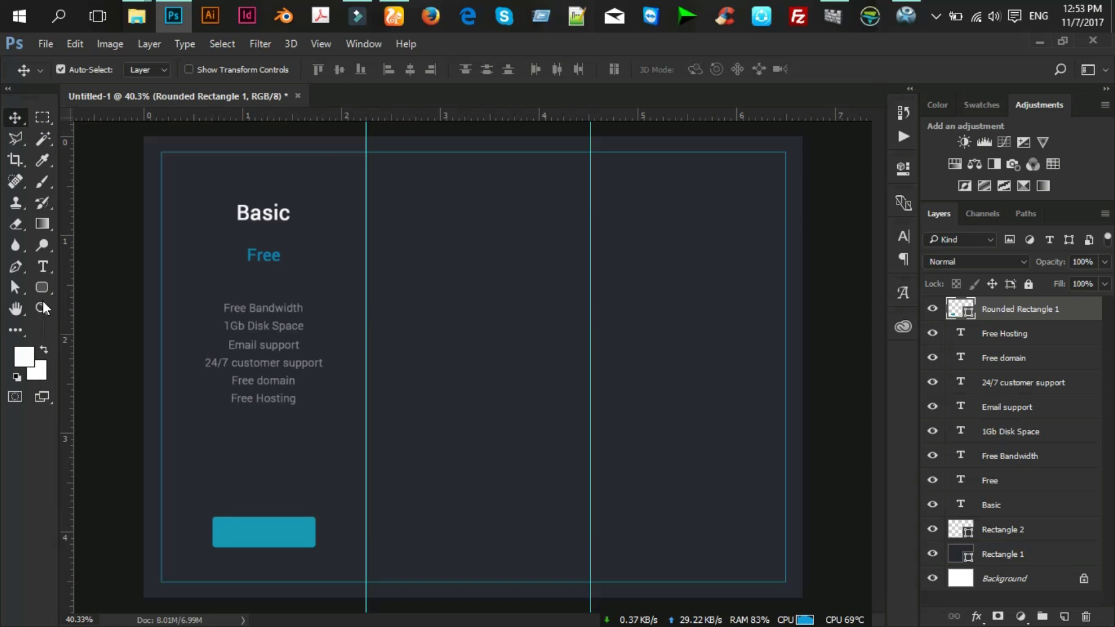
Add near-black 'Select Plan' text and move it onto the teal button.
click(40, 268)
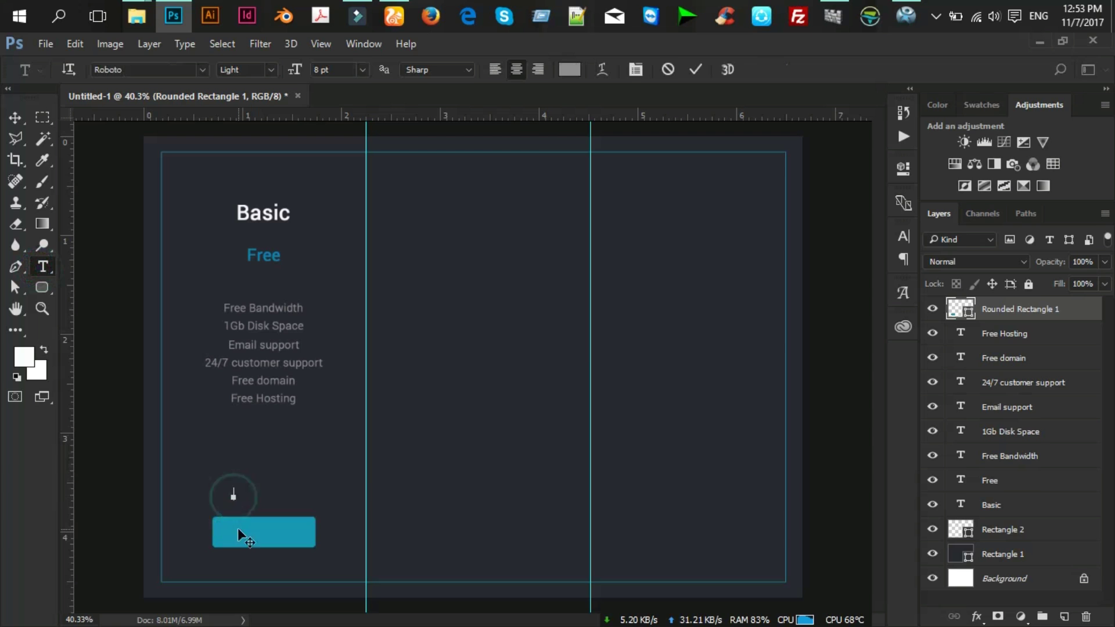
click(233, 495)
text(Select Plan)
key(ctrl+a)
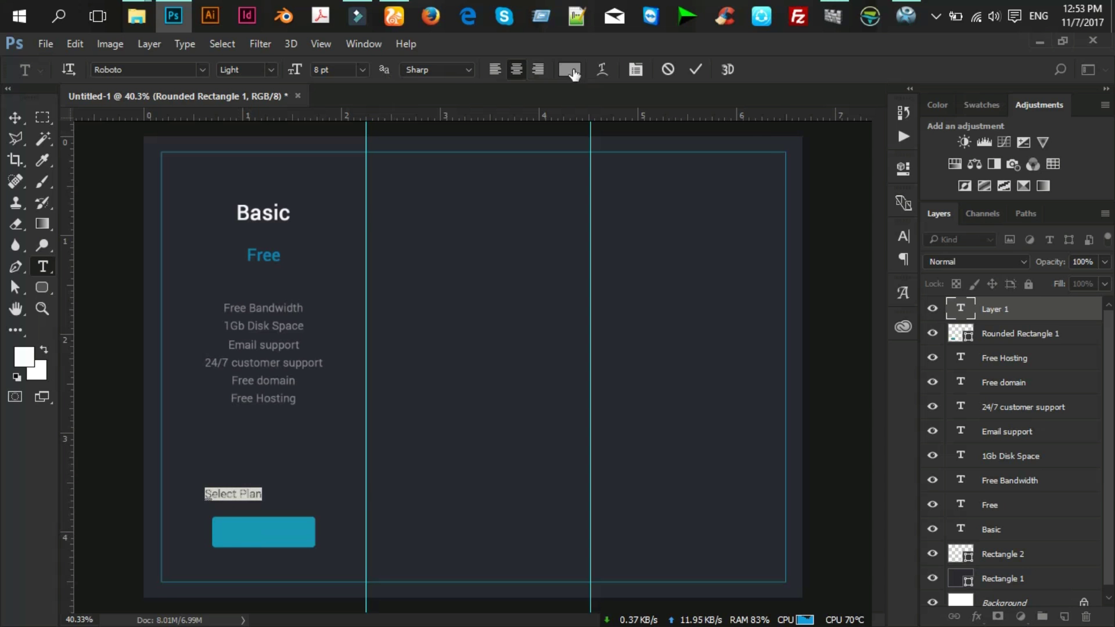
click(569, 69)
text(10)
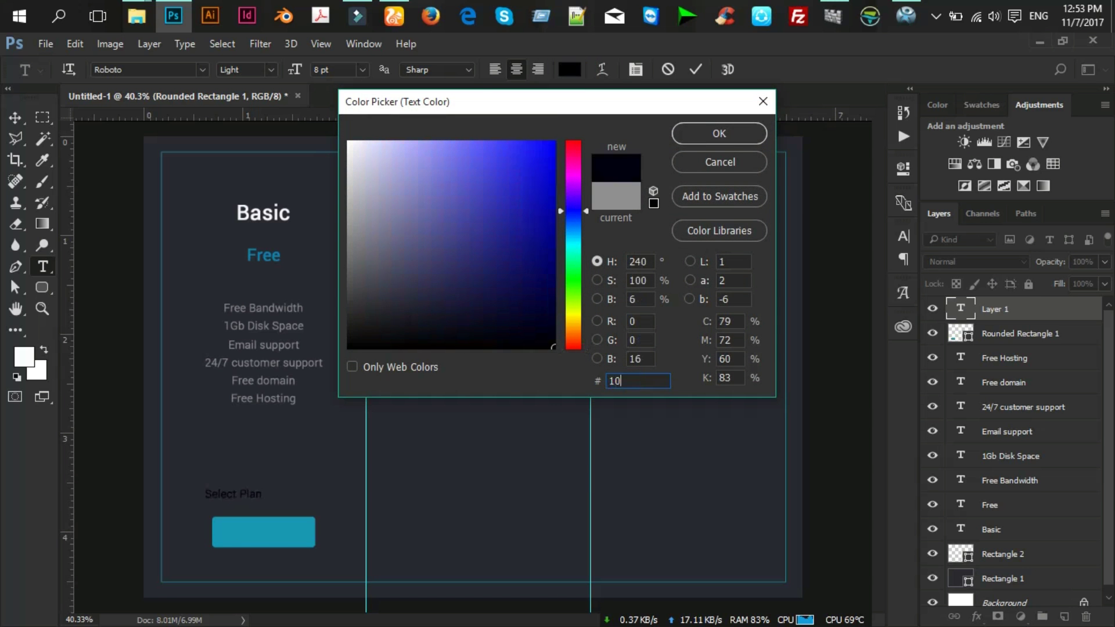
text(101010)
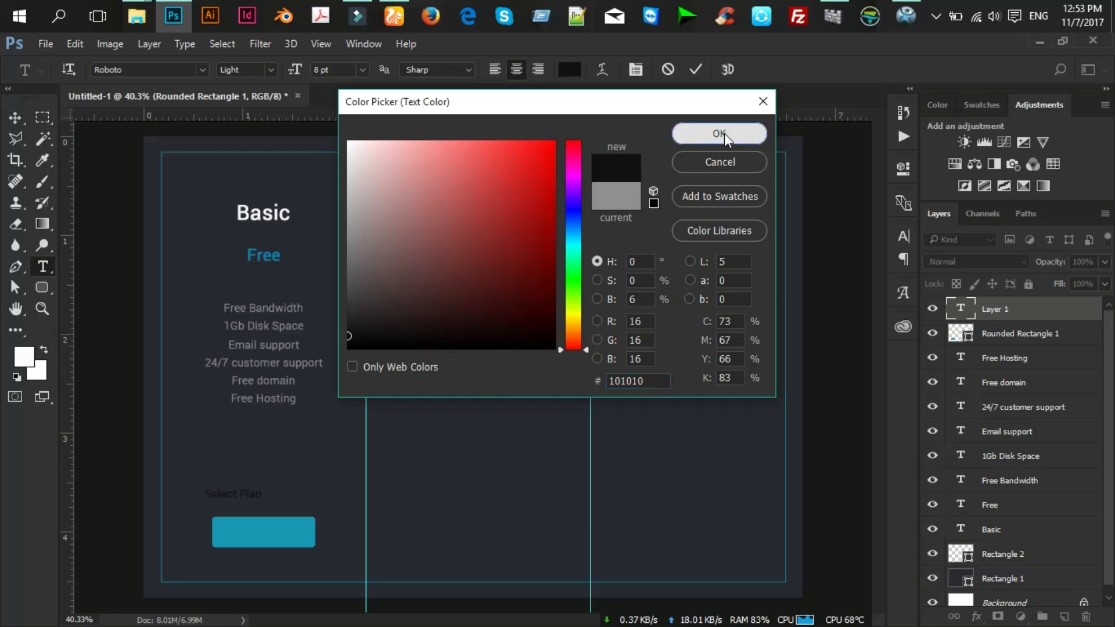
click(720, 133)
click(15, 117)
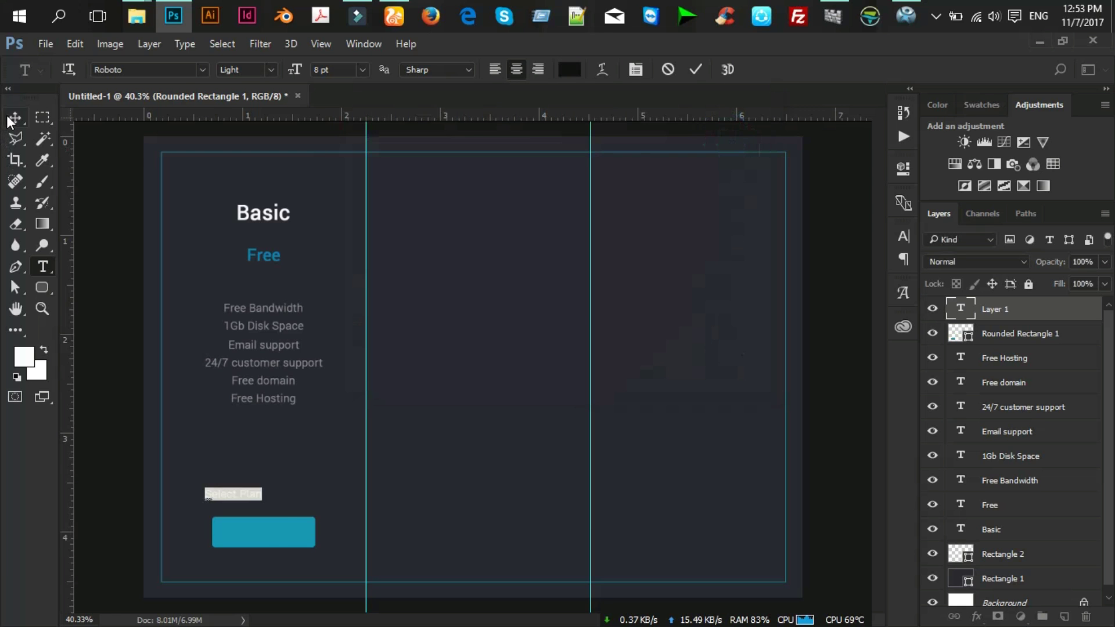
click(253, 503)
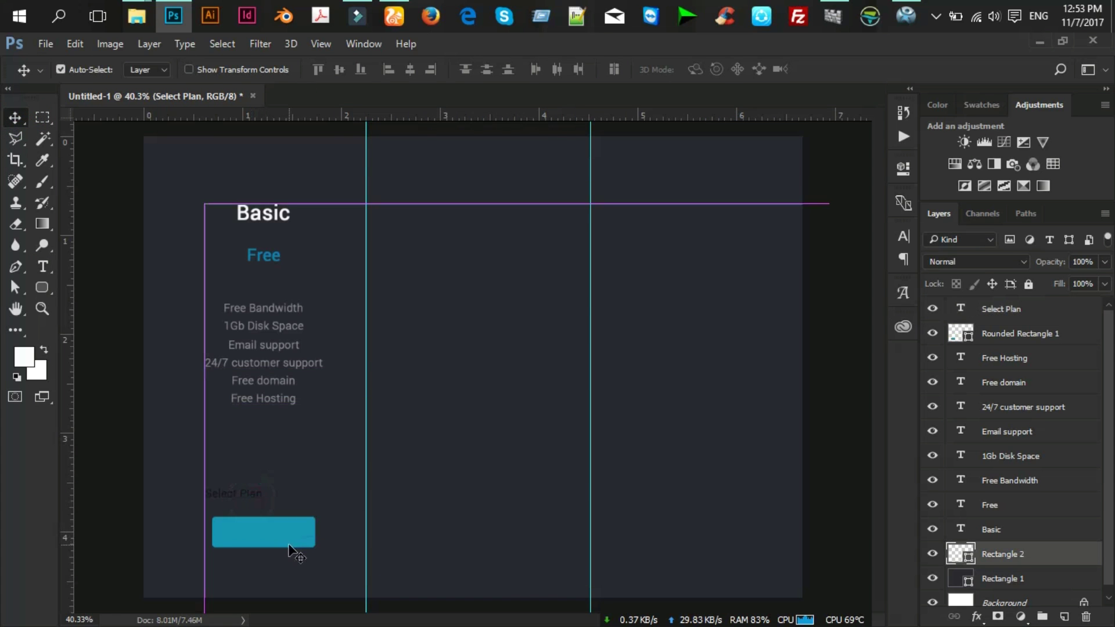
drag(254, 495, 289, 541)
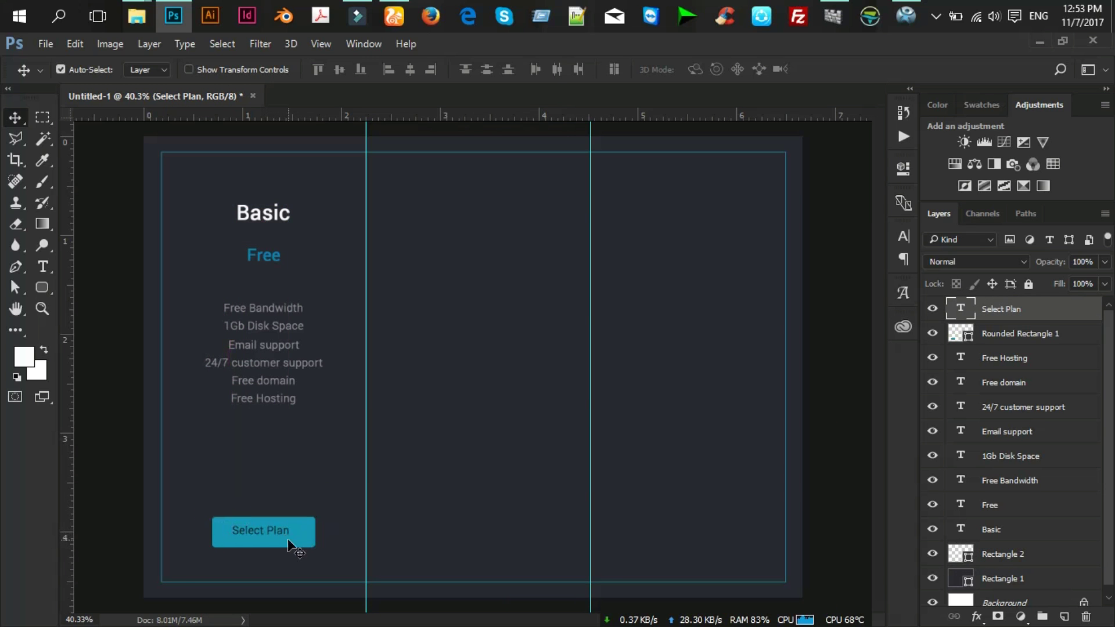
Shrink the teal button slightly on all sides with Free Transform.
scroll(289, 543, up, 2)
scroll(300, 517, up, 2)
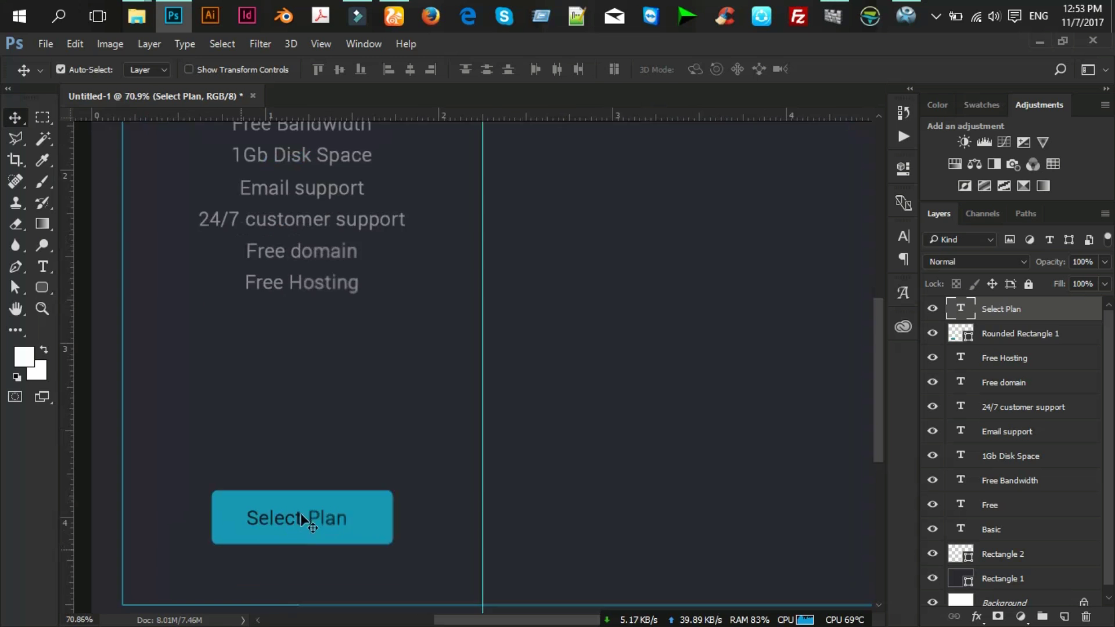
scroll(319, 496, up, 1)
click(319, 495)
key(ctrl+t)
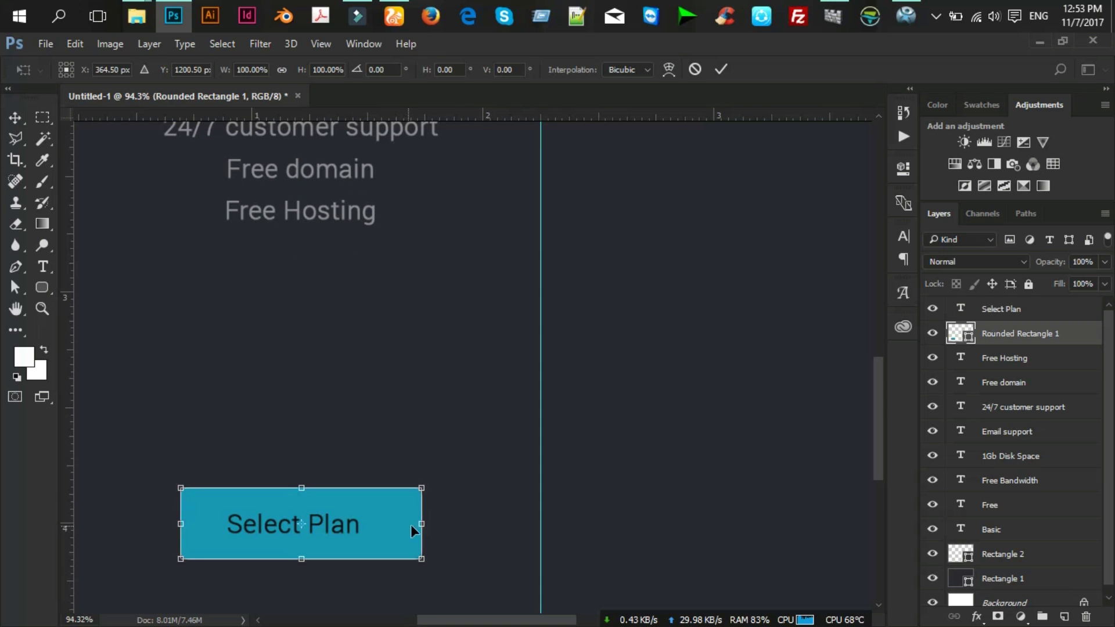
drag(400, 525, 402, 526)
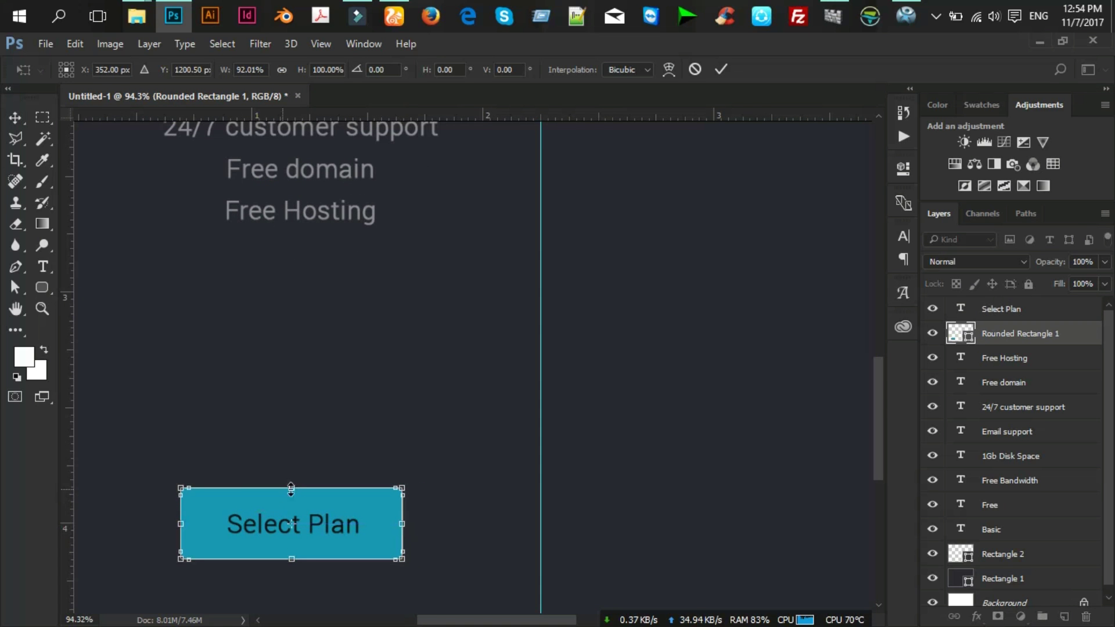
drag(299, 488, 297, 496)
drag(184, 529, 191, 528)
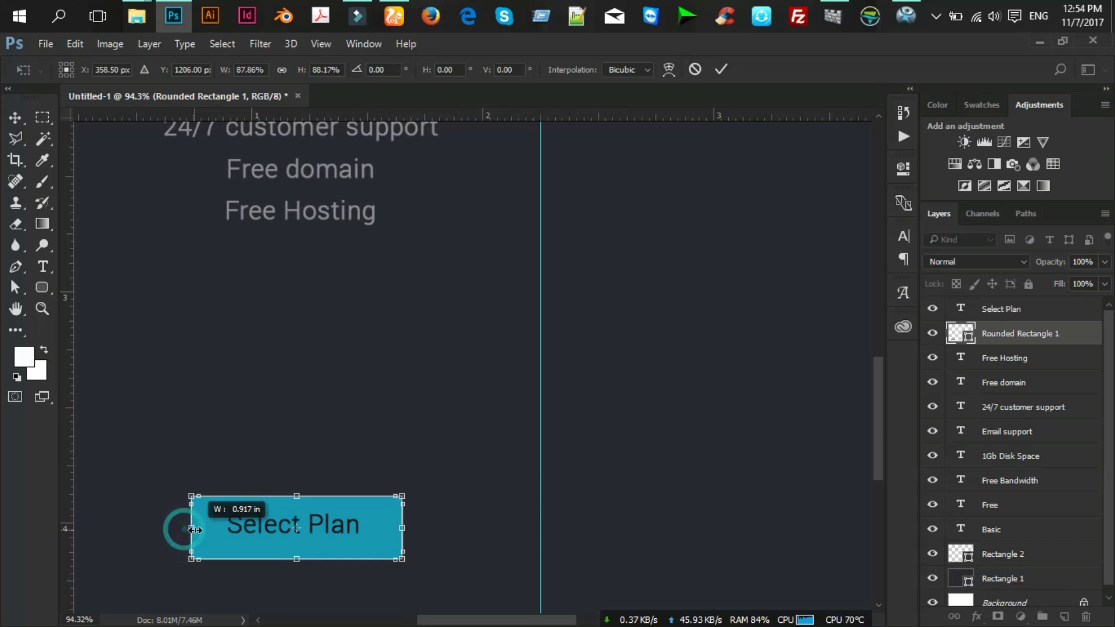
drag(290, 557, 294, 549)
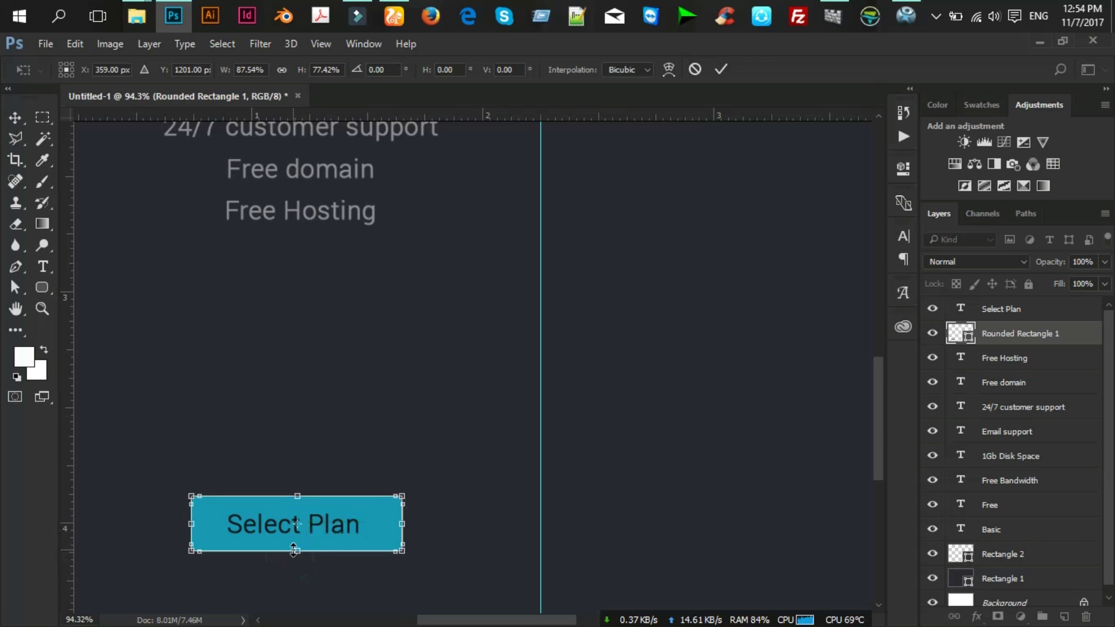
click(721, 69)
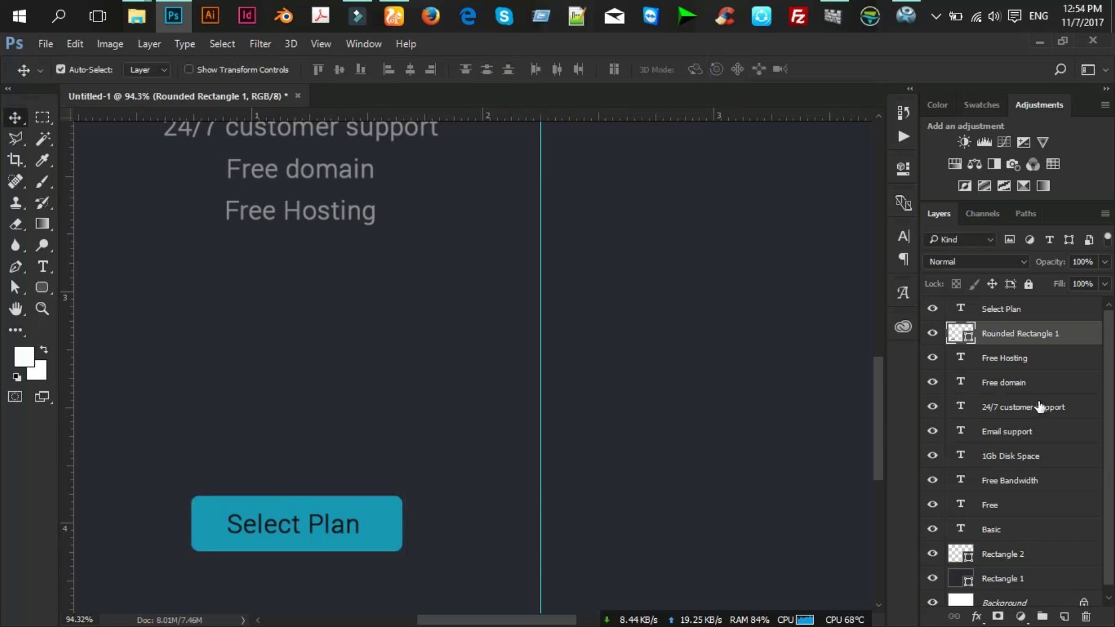
Select the Select Plan text with the button and zoom out to show the whole Basic card.
ctrl+click(1022, 313)
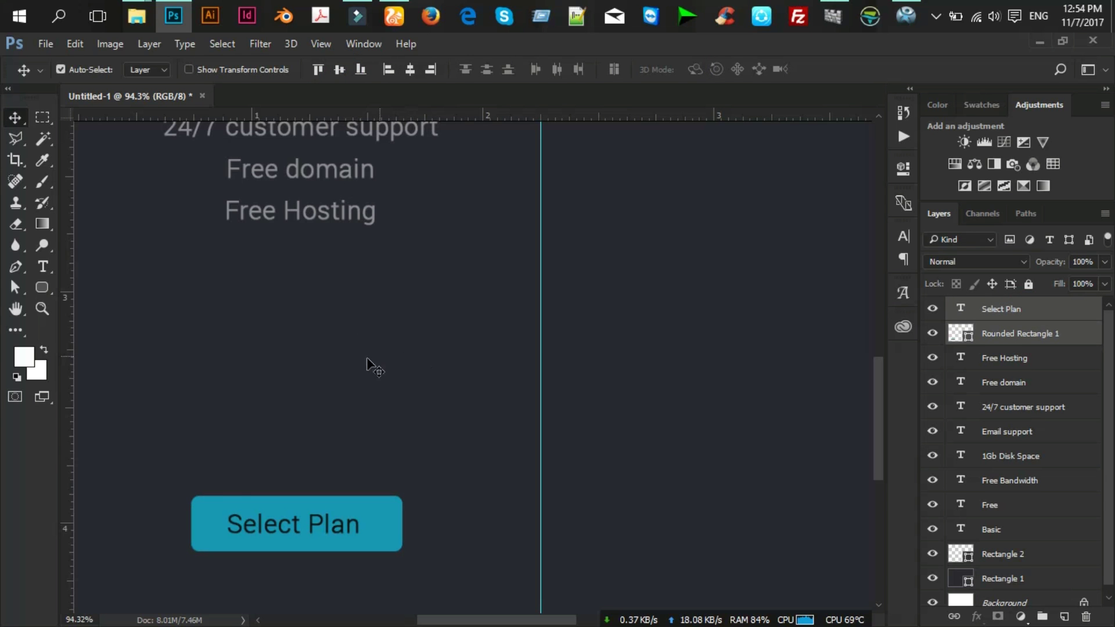
scroll(364, 360, down, 2)
scroll(365, 364, down, 1)
scroll(296, 325, down, 1)
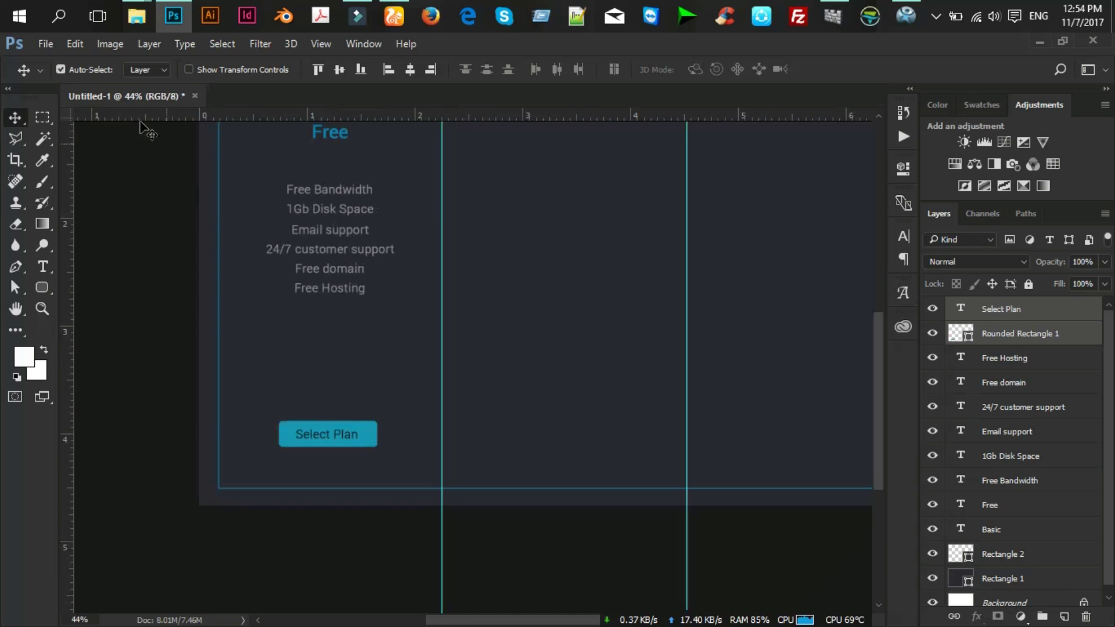
scroll(353, 331, down, 1)
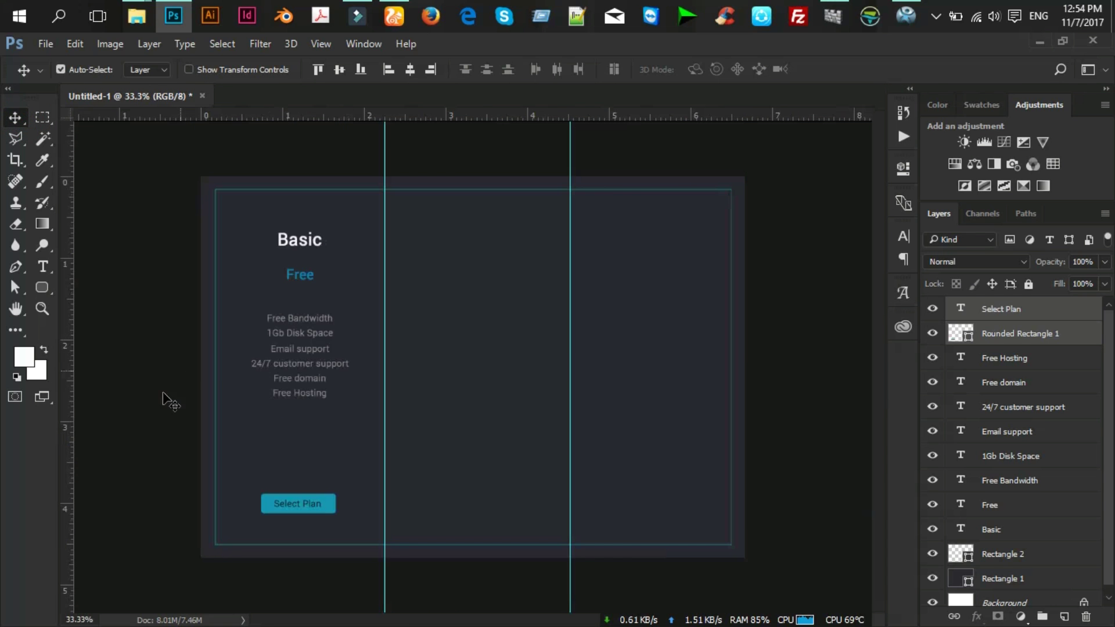
Marquee the left column and centre the Select Plan button horizontally within it.
click(44, 119)
drag(161, 150, 365, 569)
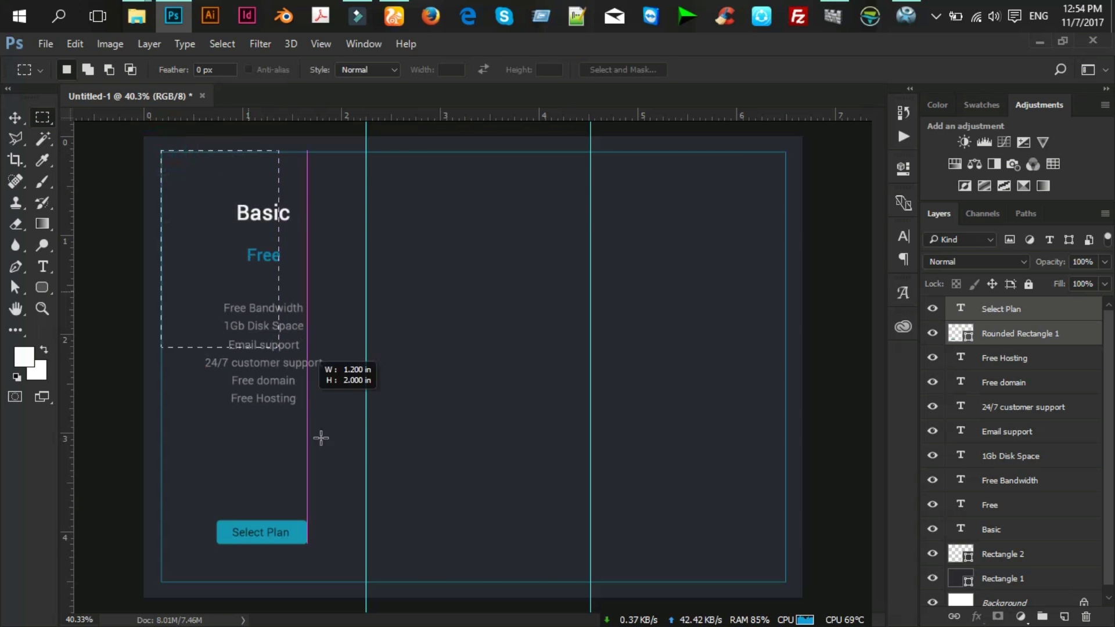
drag(364, 569, 366, 583)
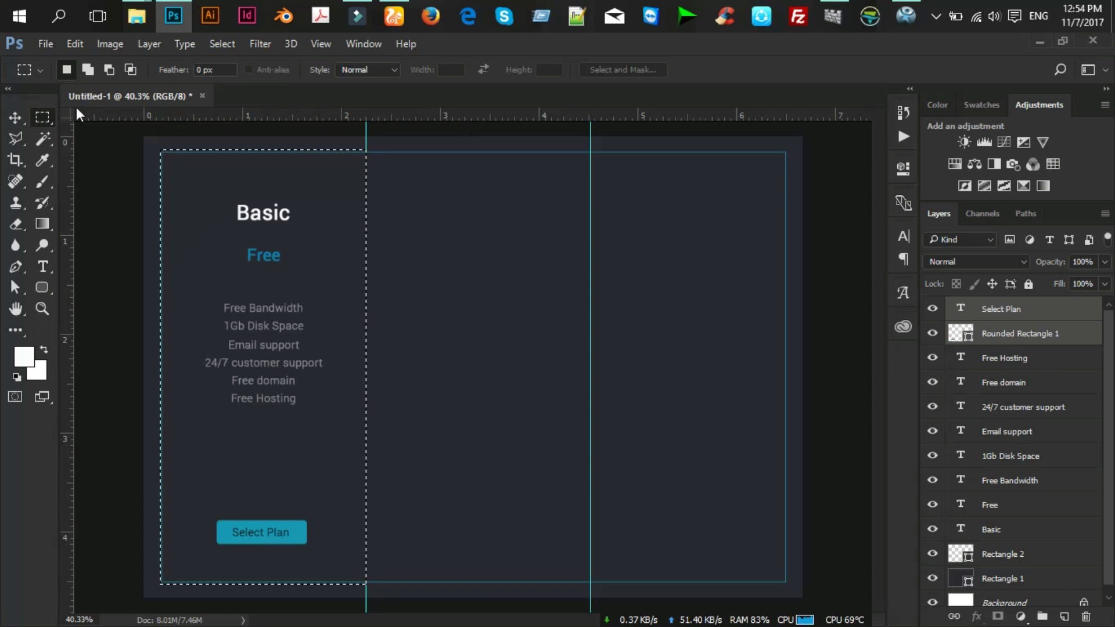
click(17, 118)
click(408, 69)
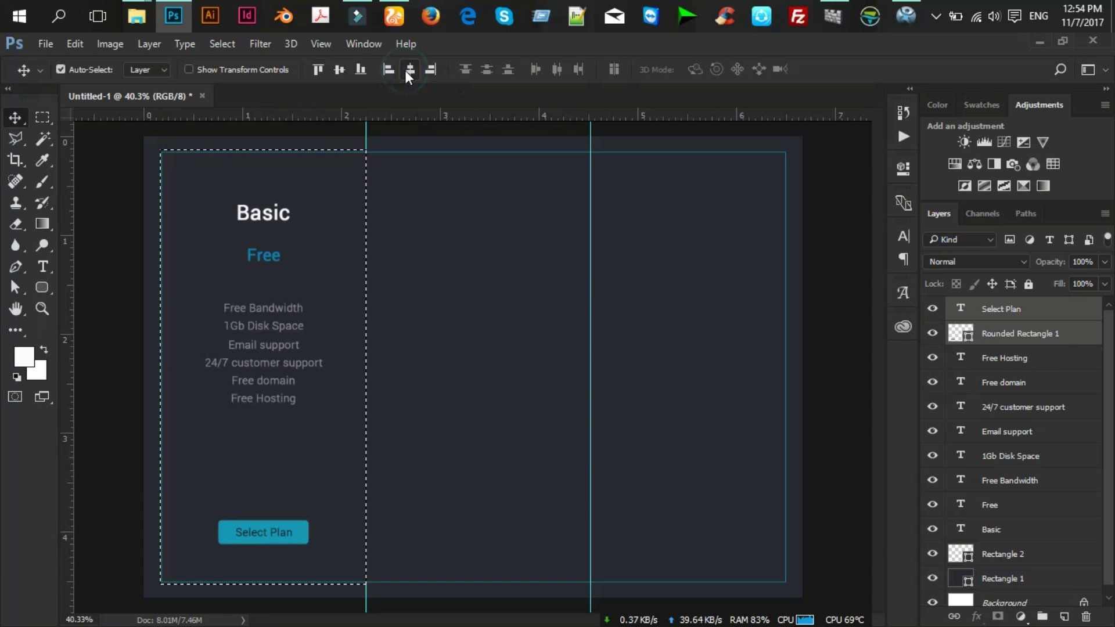
Centre the six feature lines horizontally in the column and nudge them lower.
click(1019, 359)
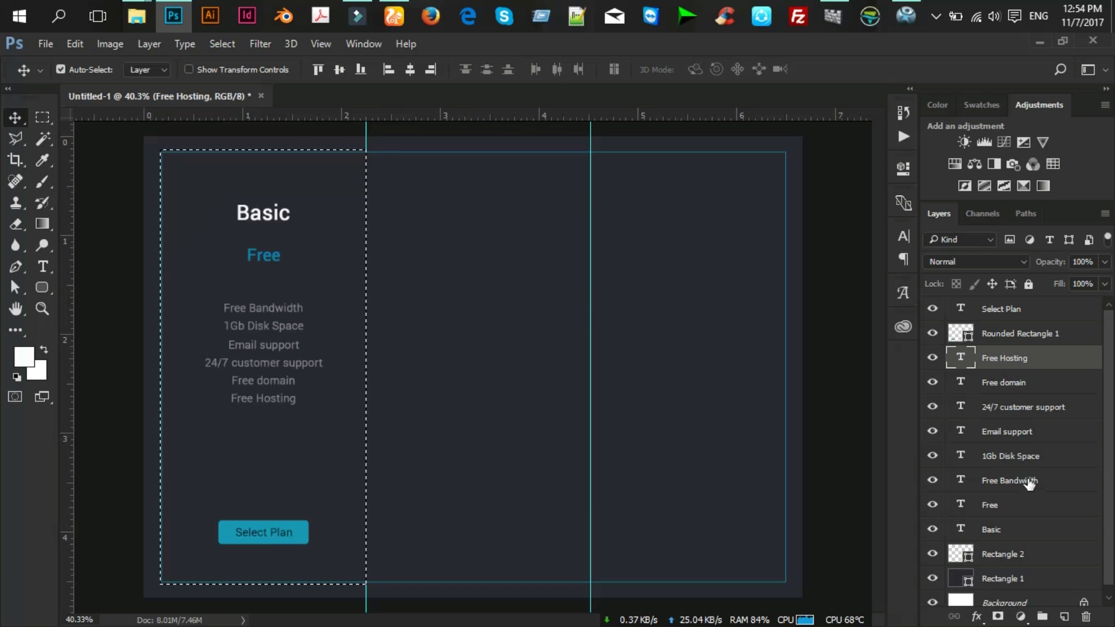
shift+click(1027, 482)
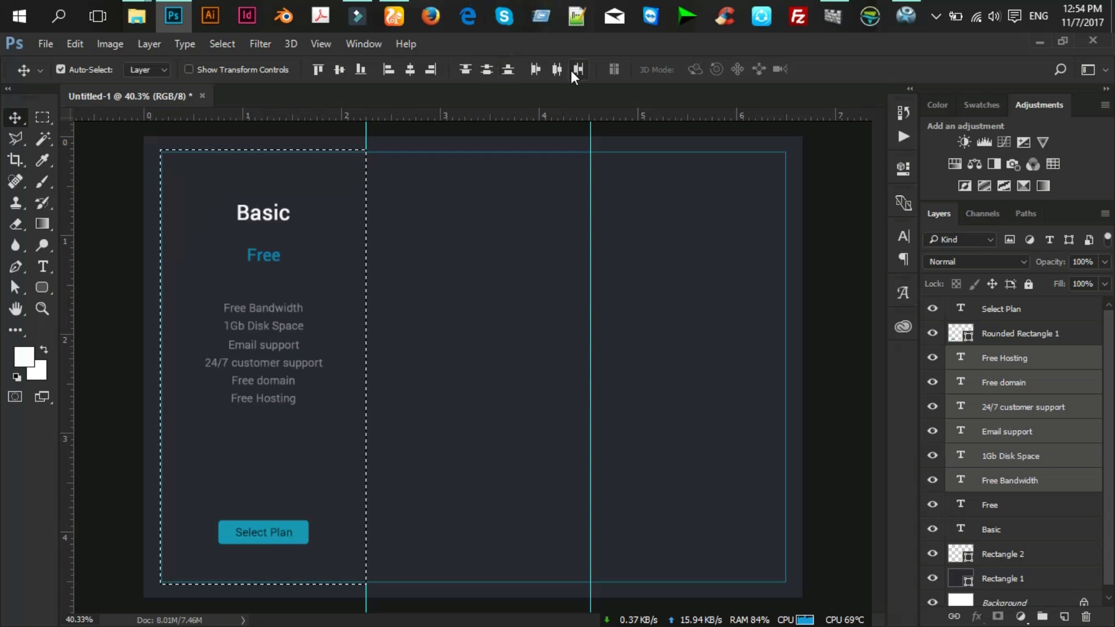
click(413, 68)
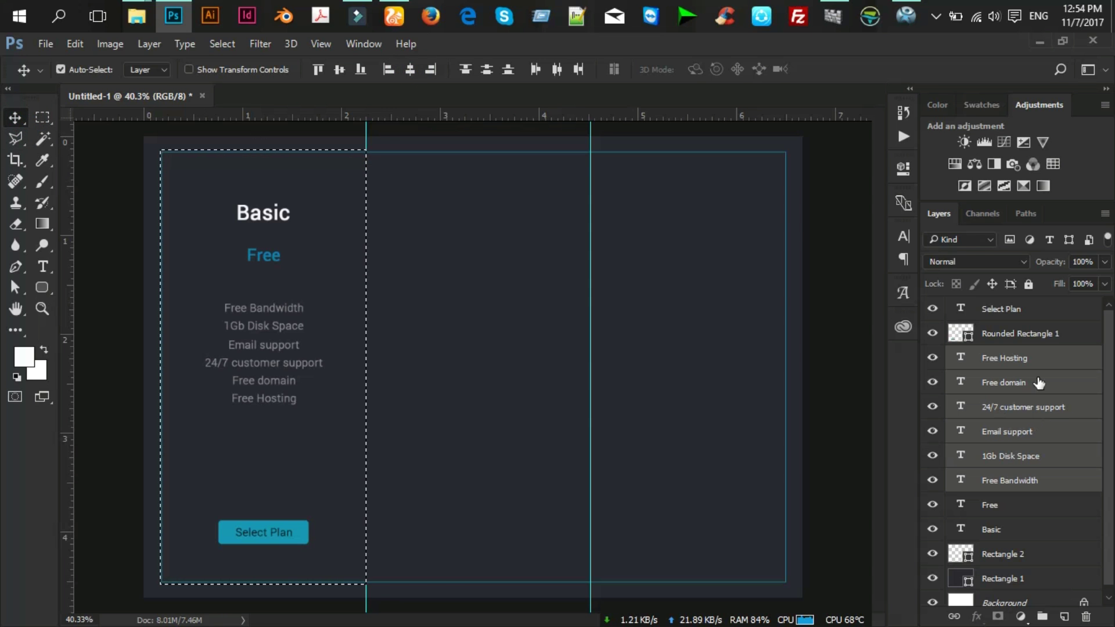
key(ctrl+d)
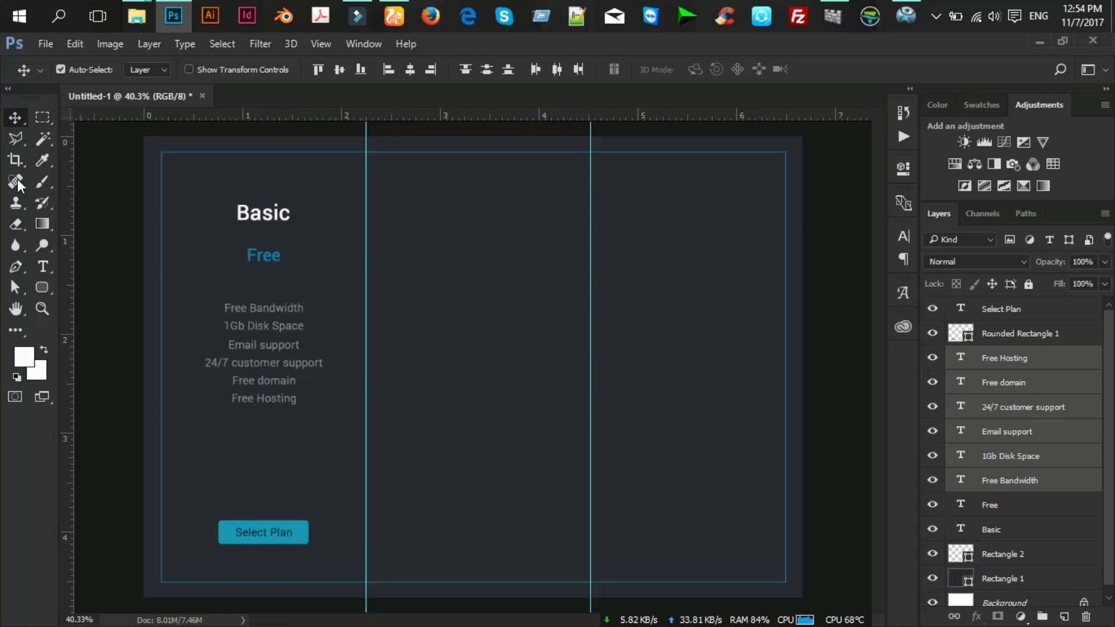
key(shift+Down)
key(Down)
key(Down)
key(Down)
key(Down)
key(Down)
key(Down)
key(Down)
key(Down)
key(Down)
key(Down)
key(Down)
key(Down)
key(Down)
key(Down)
key(Down)
key(Down)
key(Down)
key(Down)
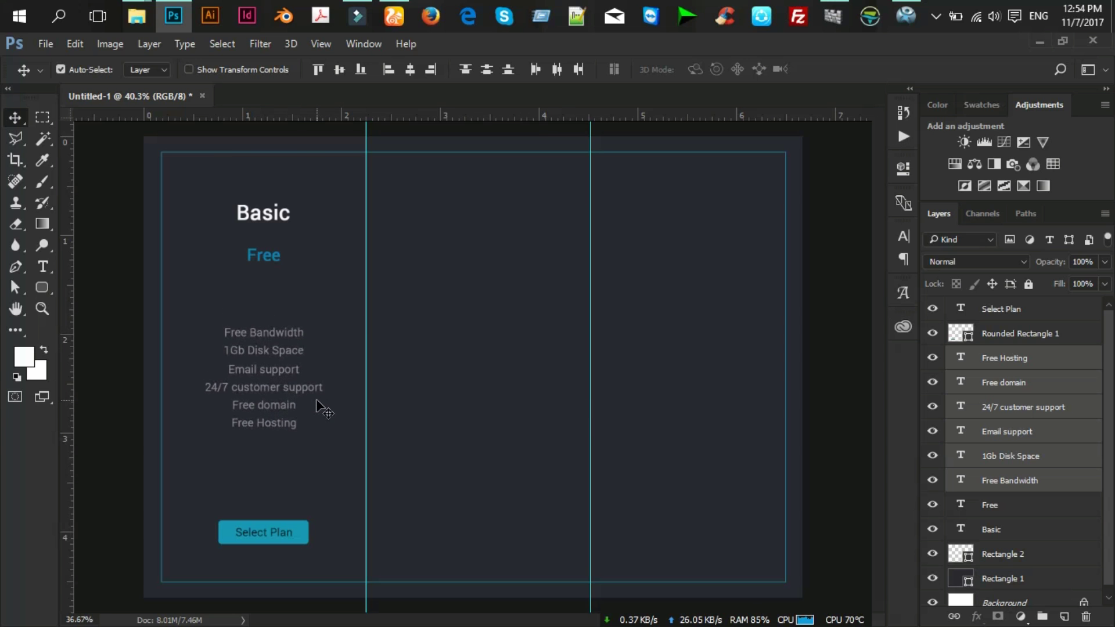
Reposition the Basic heading and Free price with arrow-key nudges.
scroll(317, 401, down, 3)
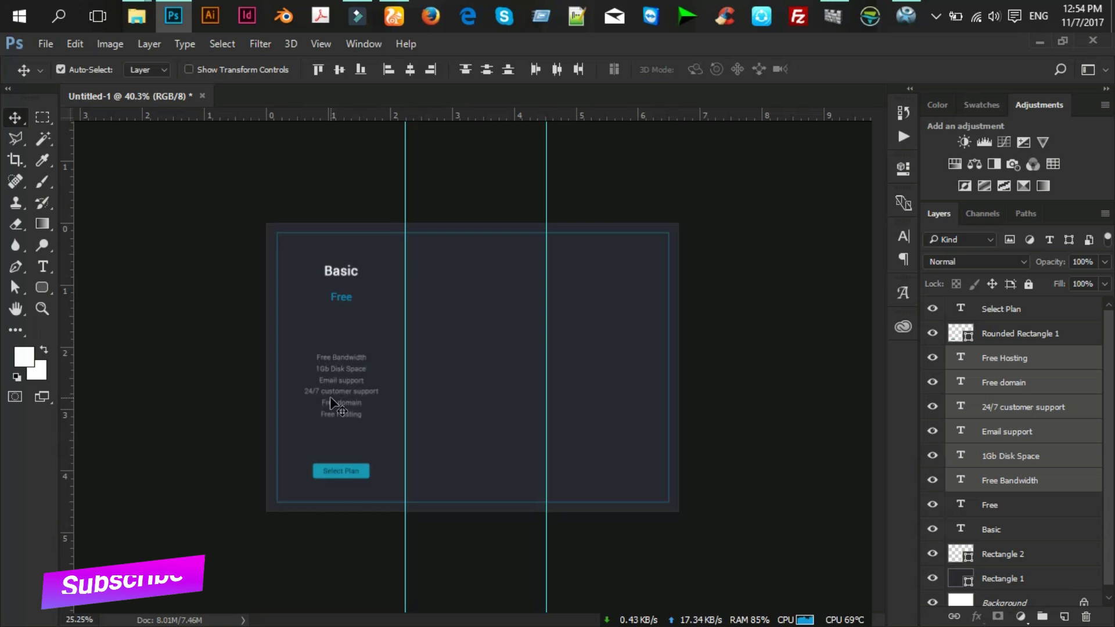
scroll(328, 400, up, 1)
click(302, 279)
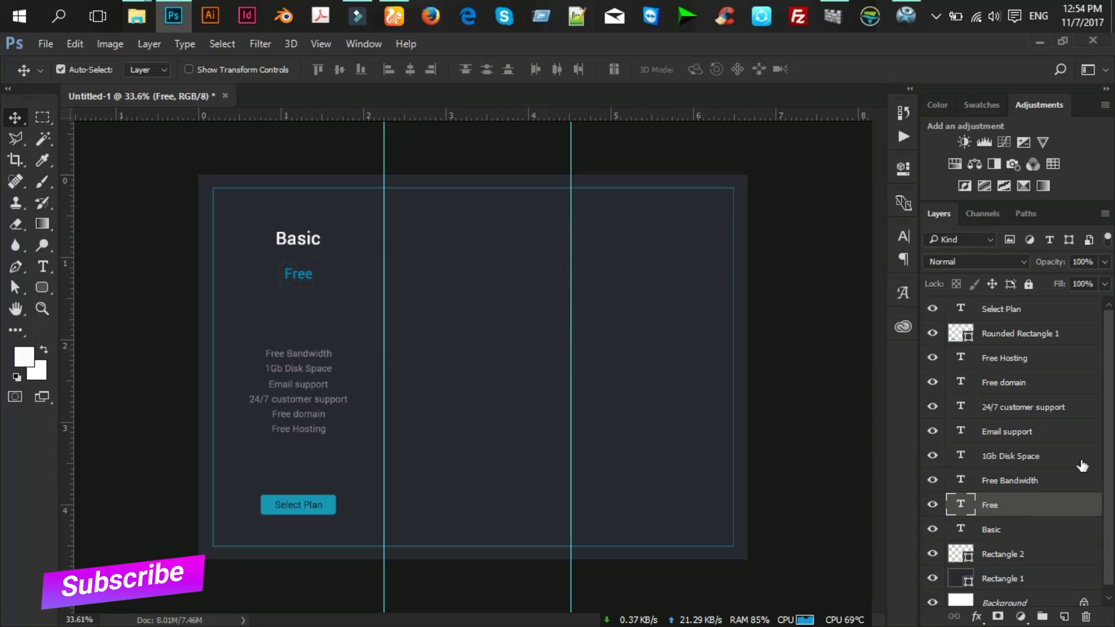
ctrl+click(1017, 524)
key(shift+Down)
key(shift+Down)
key(shift+Down)
key(shift+Down)
key(shift+Down)
key(shift+Down)
key(shift+Down)
key(shift+Down)
key(shift+Down)
key(shift+Down)
key(shift+Down)
key(shift+Down)
key(shift+Down)
key(shift+Down)
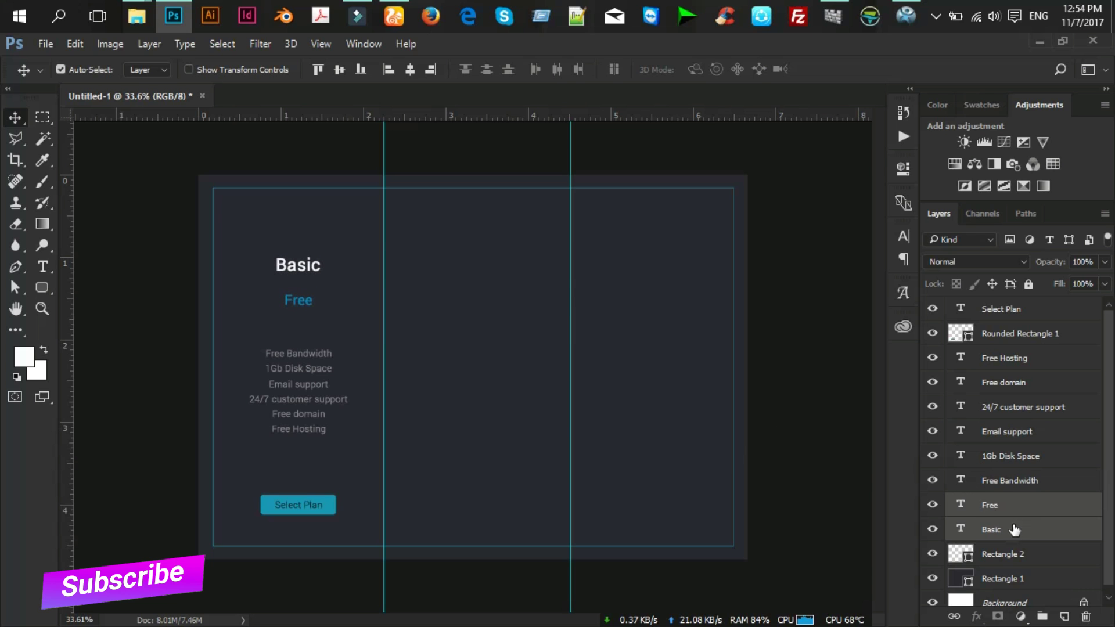
click(1014, 529)
key(shift+Up)
key(shift+Up)
key(shift+Up)
key(shift+Up)
key(shift+Up)
key(shift+Up)
key(shift+Up)
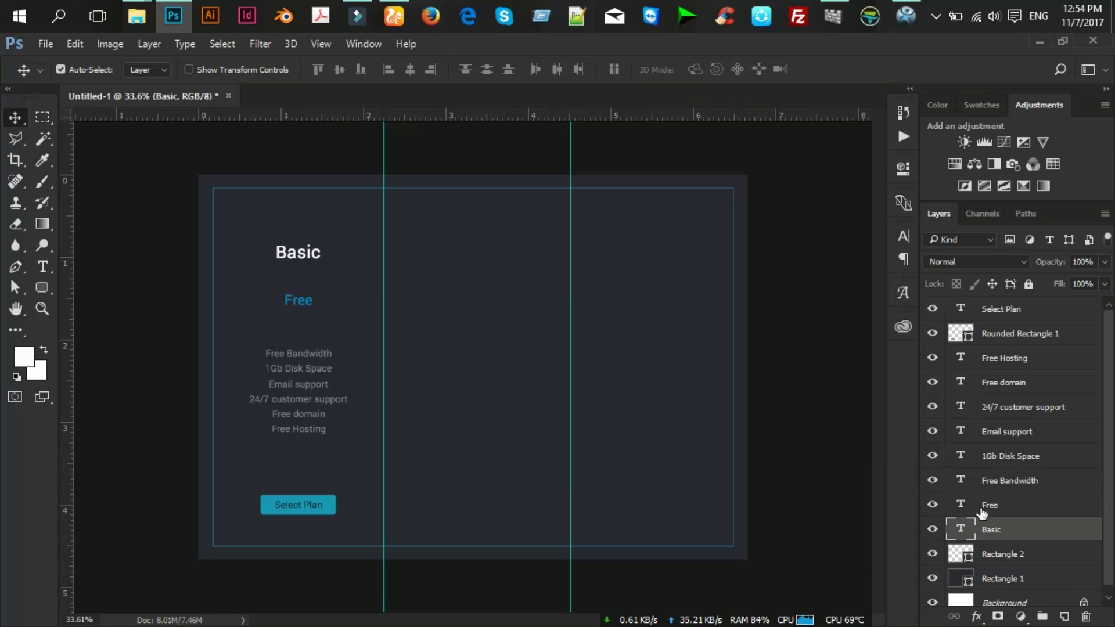
click(989, 505)
key(shift+Up)
key(shift+Up)
key(shift+Up)
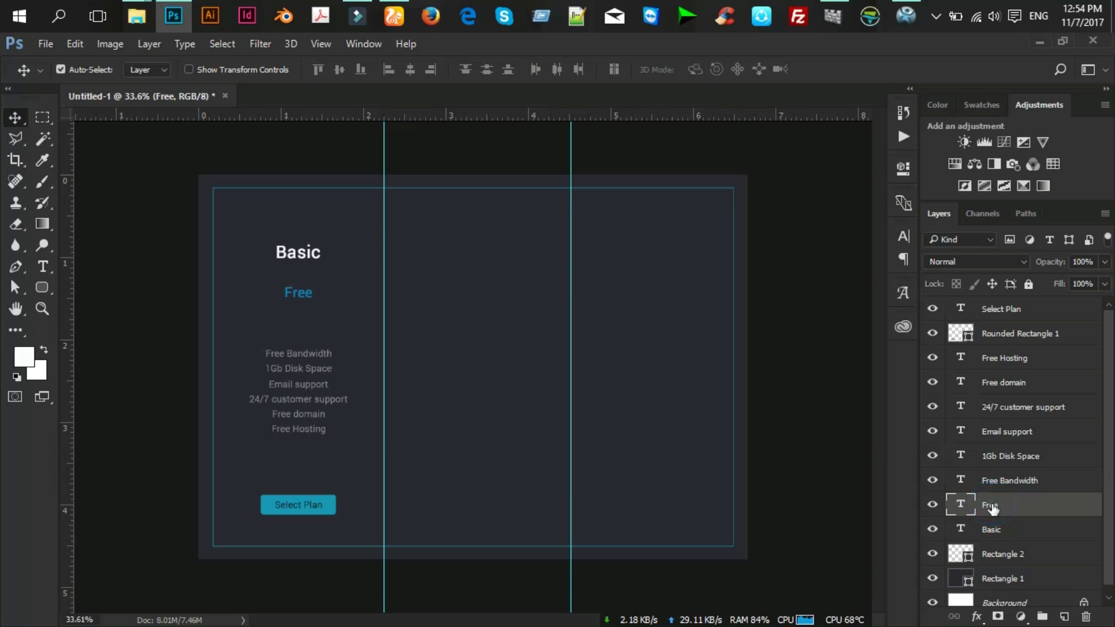
Nudge Free Bandwidth up and move the Email support line slightly lower.
click(325, 361)
scroll(378, 372, up, 2)
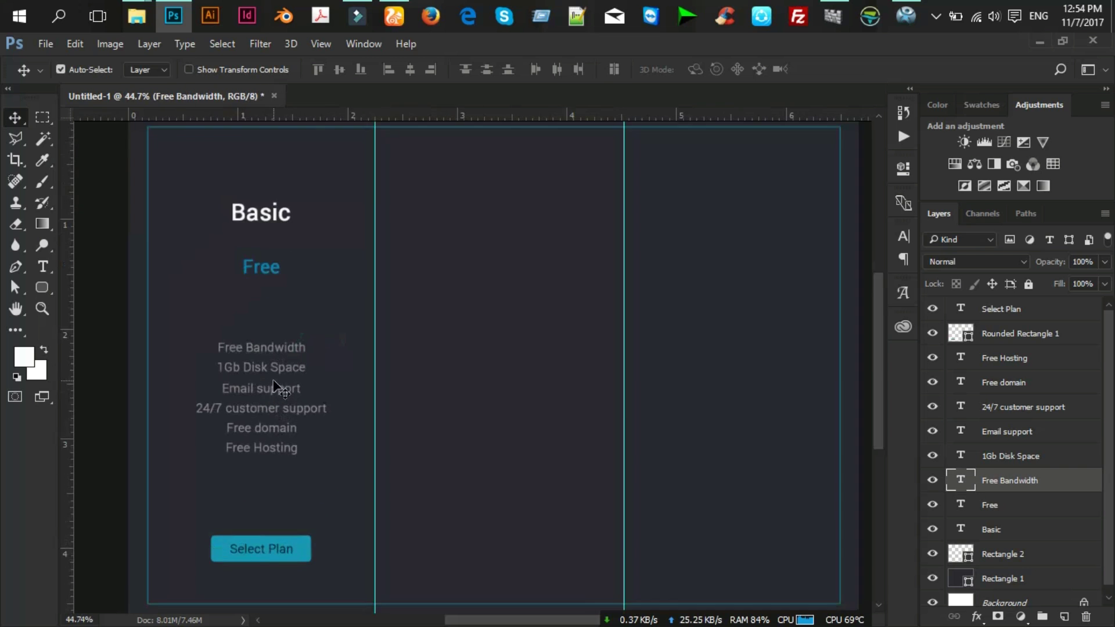
scroll(255, 352, up, 1)
scroll(266, 349, up, 1)
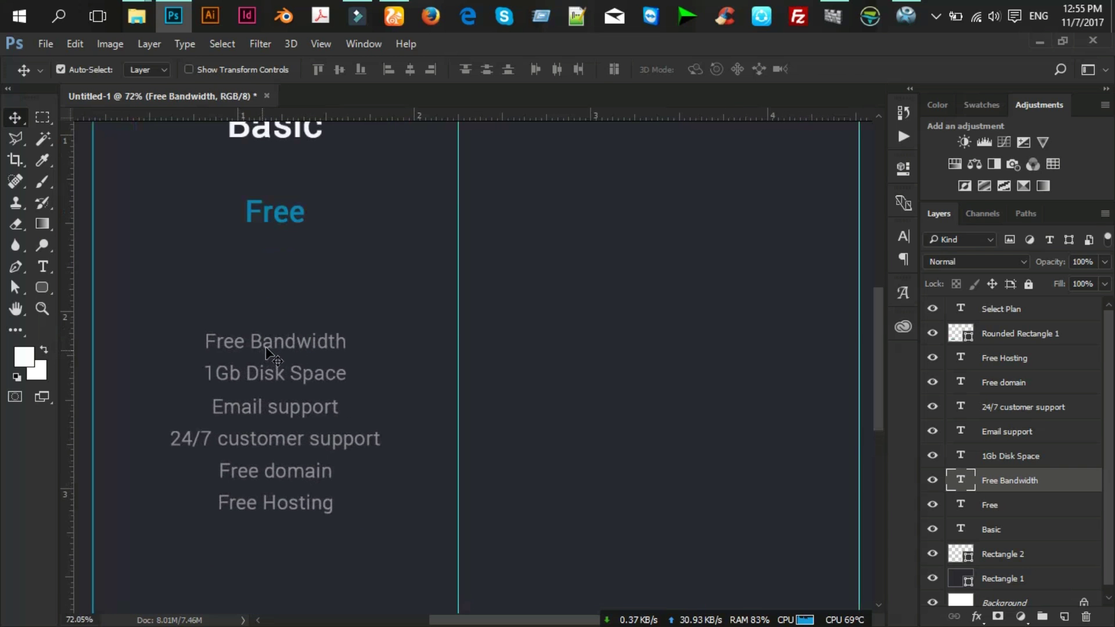
key(shift+Up)
key(shift+Up)
key(shift+Up)
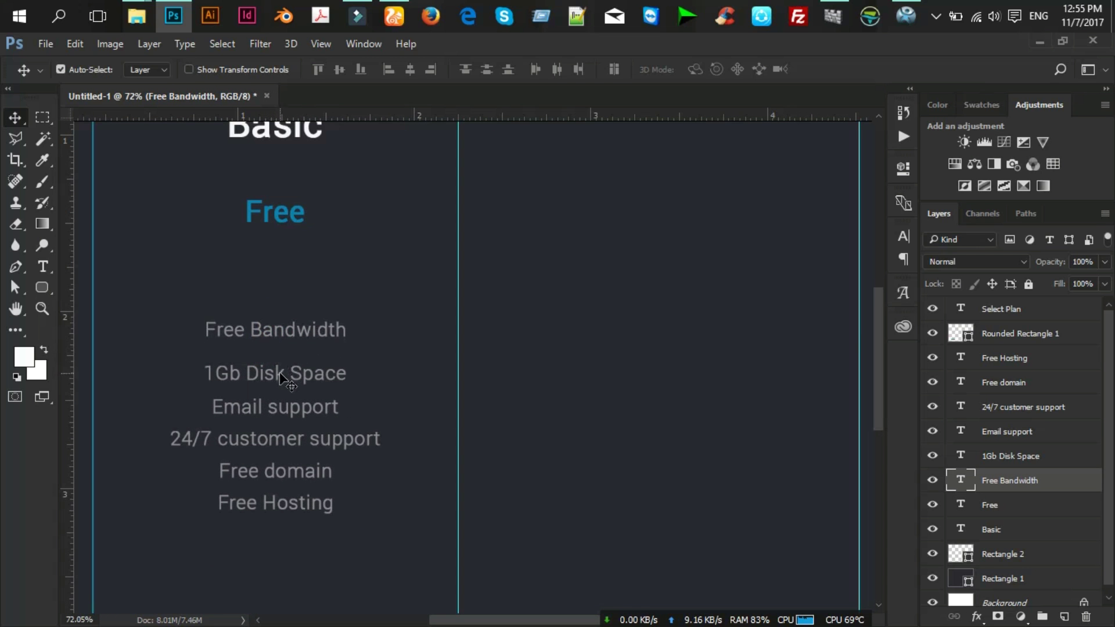
click(279, 378)
key(shift+Up)
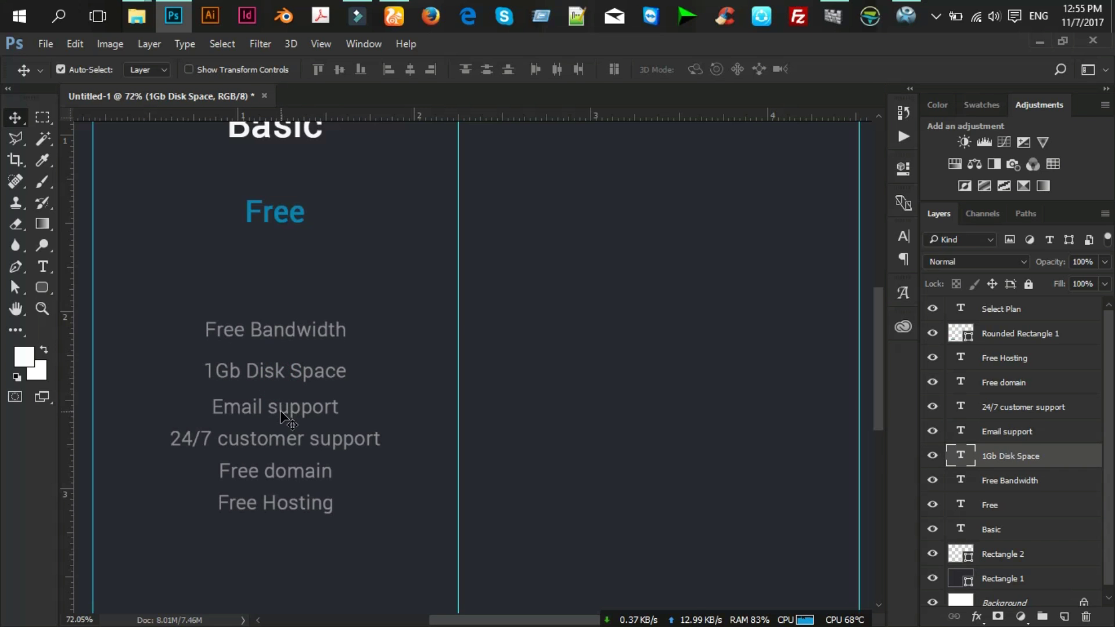
click(281, 413)
drag(281, 413, 279, 442)
Nudge the Free domain and Free Hosting lines down to even the spacing.
click(279, 468)
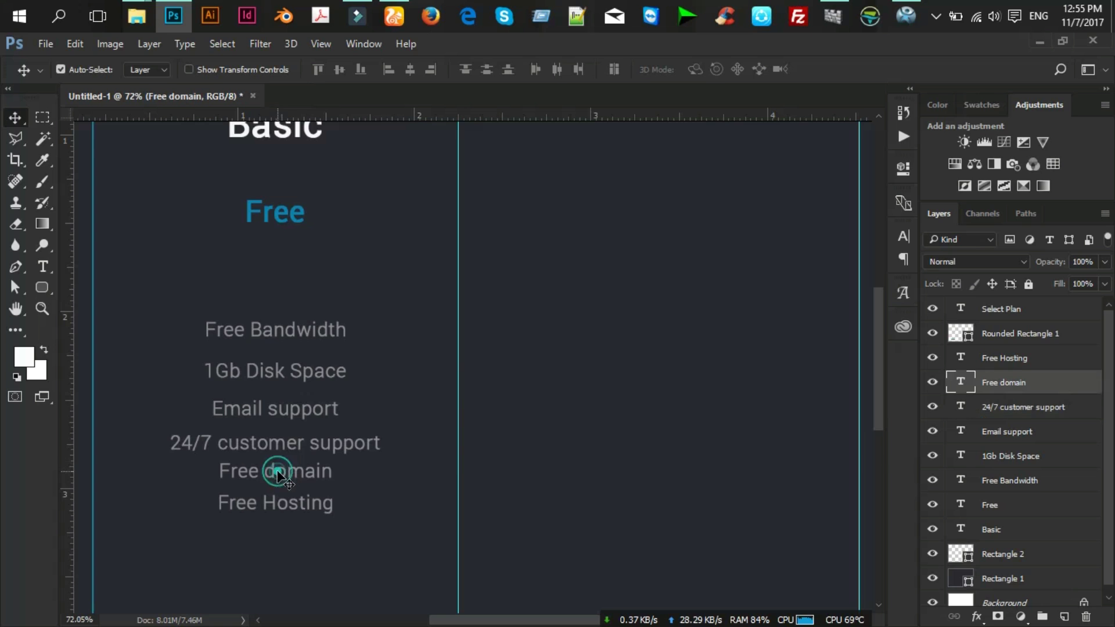
shift+click(1015, 365)
key(Down)
key(Down)
key(Down)
key(Down)
key(Down)
key(Down)
key(Down)
key(Down)
key(Down)
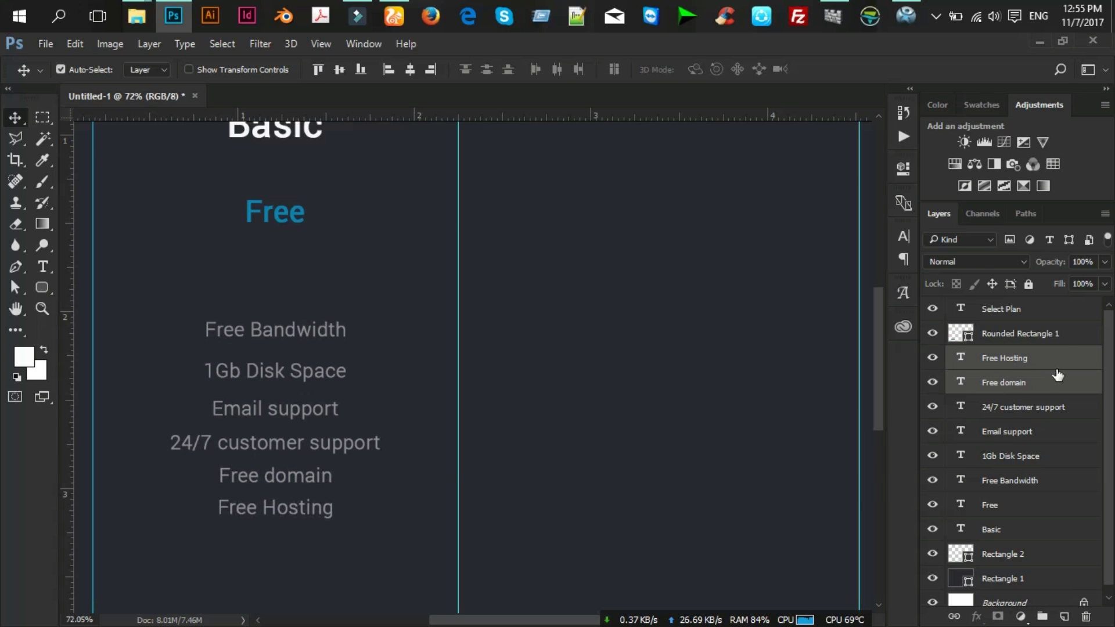
click(1024, 365)
key(Down)
key(Down)
key(Down)
key(Down)
key(Down)
key(Down)
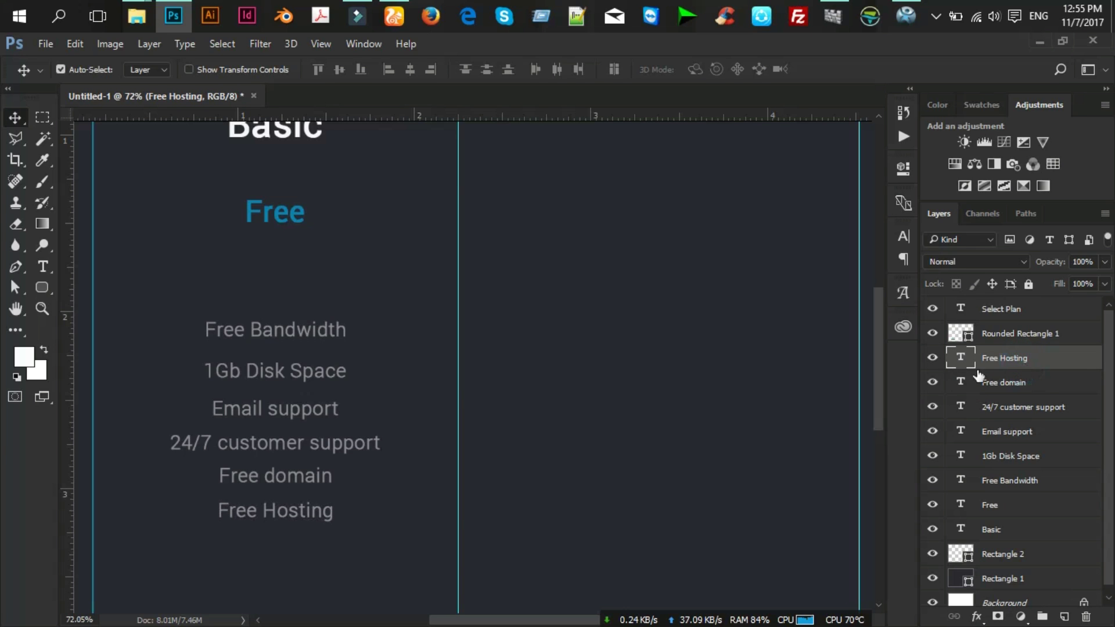
key(Down)
key(Down)
key(Down)
key(Down)
key(Down)
key(Down)
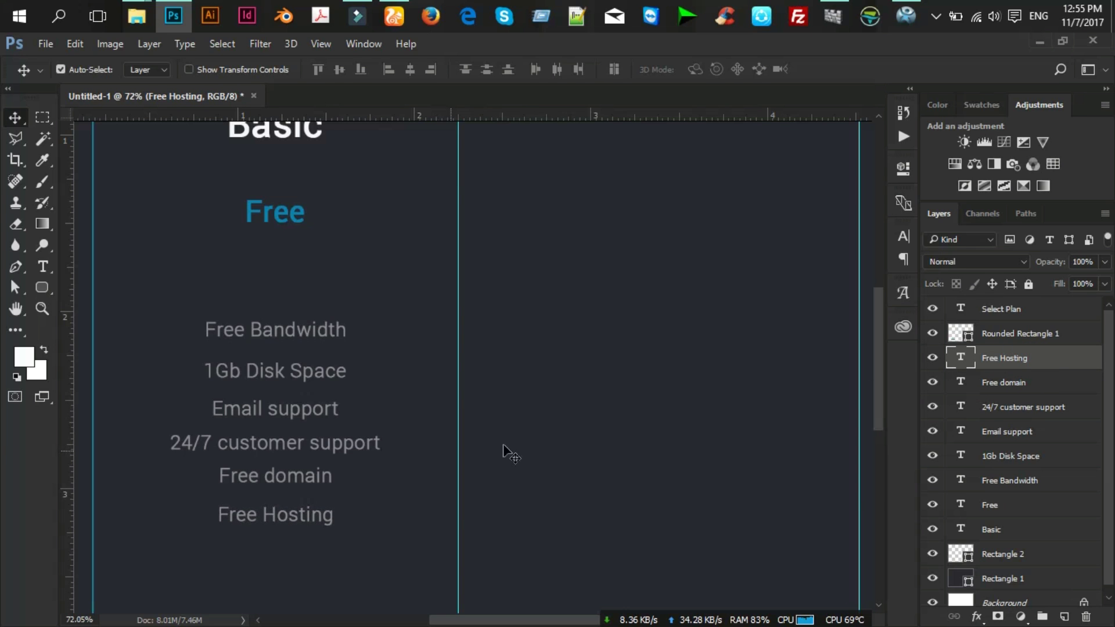
click(1009, 380)
key(Down)
key(Down)
key(Down)
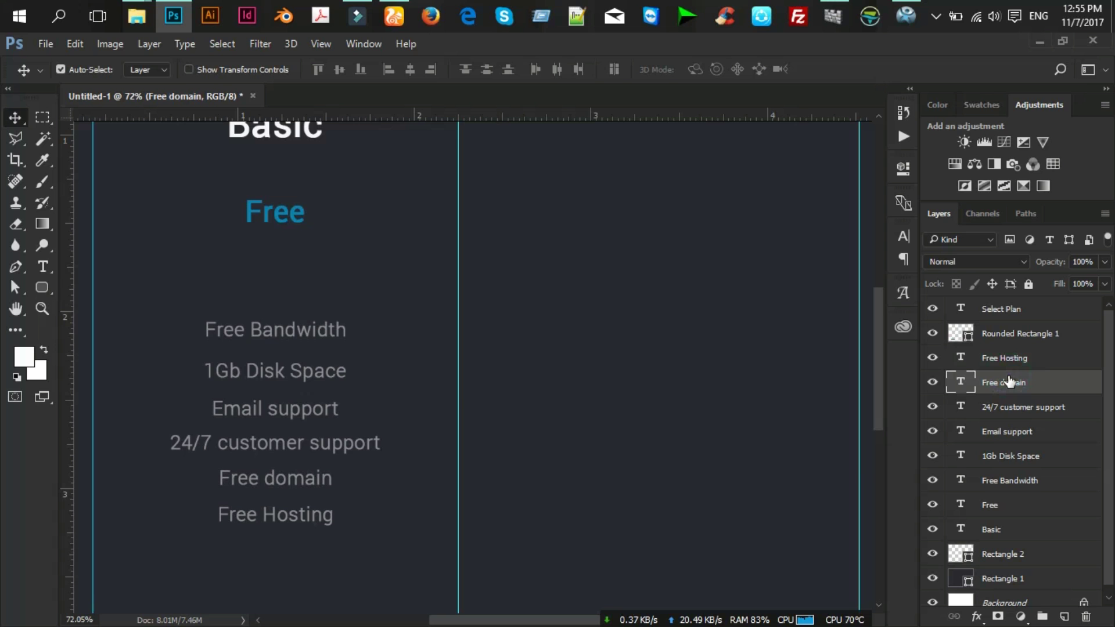
click(1031, 409)
scroll(460, 424, down, 2)
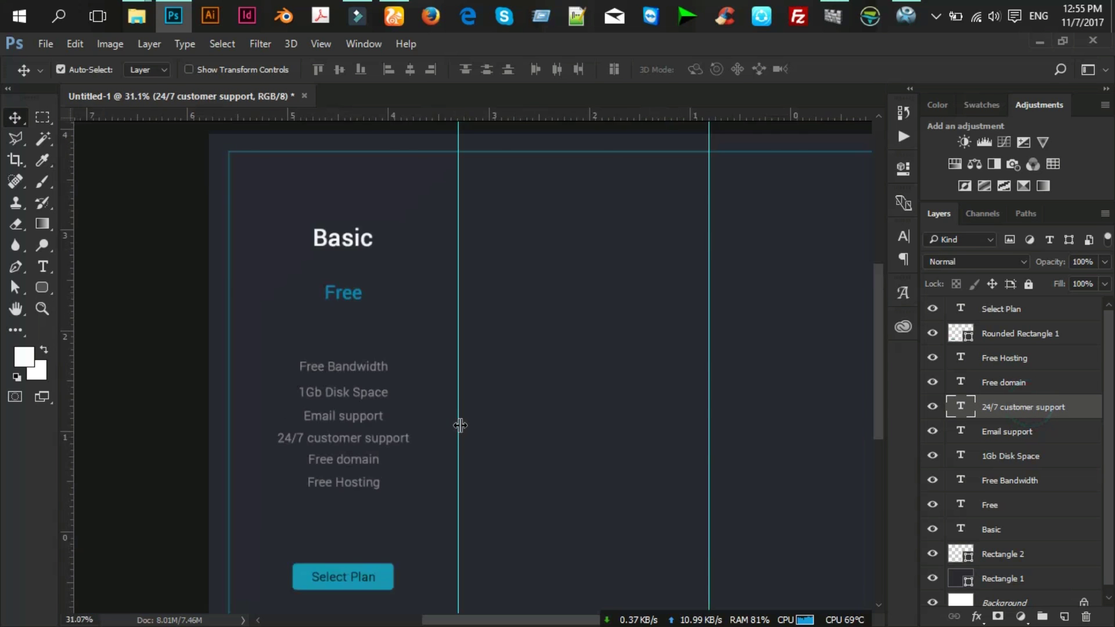
scroll(457, 432, down, 3)
scroll(306, 460, up, 1)
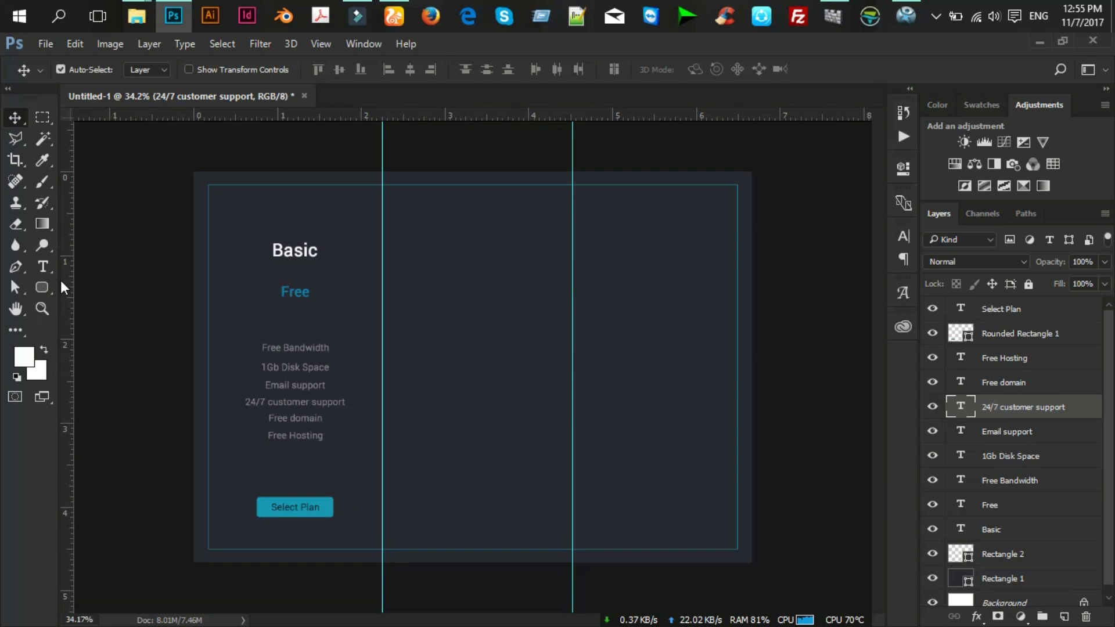
Change the fourth feature line to read 'Free Hosting'.
click(40, 269)
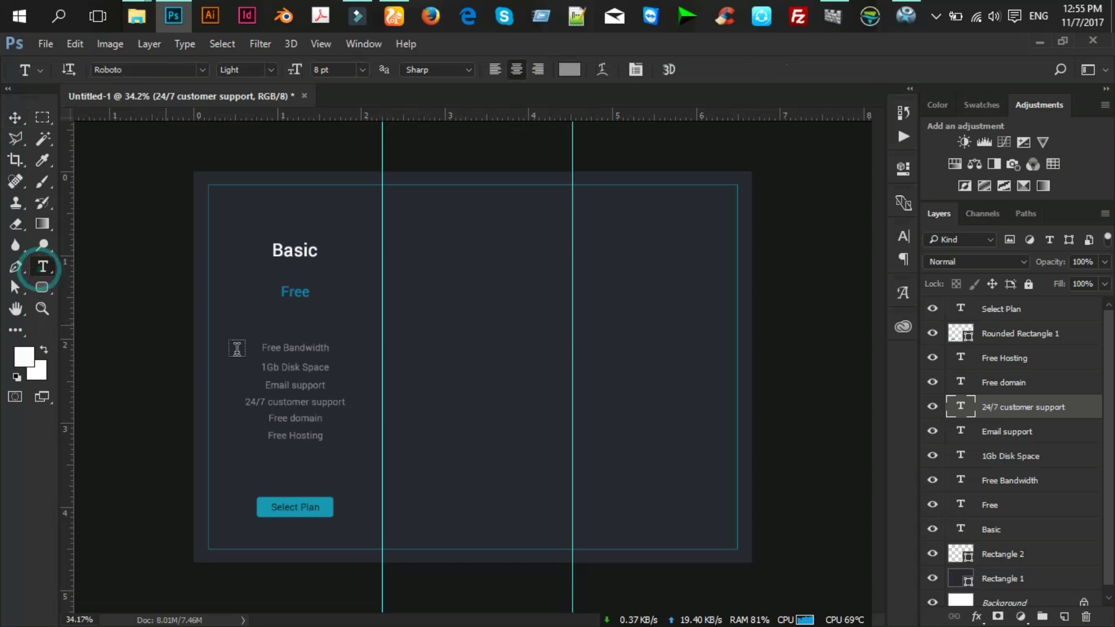
click(304, 402)
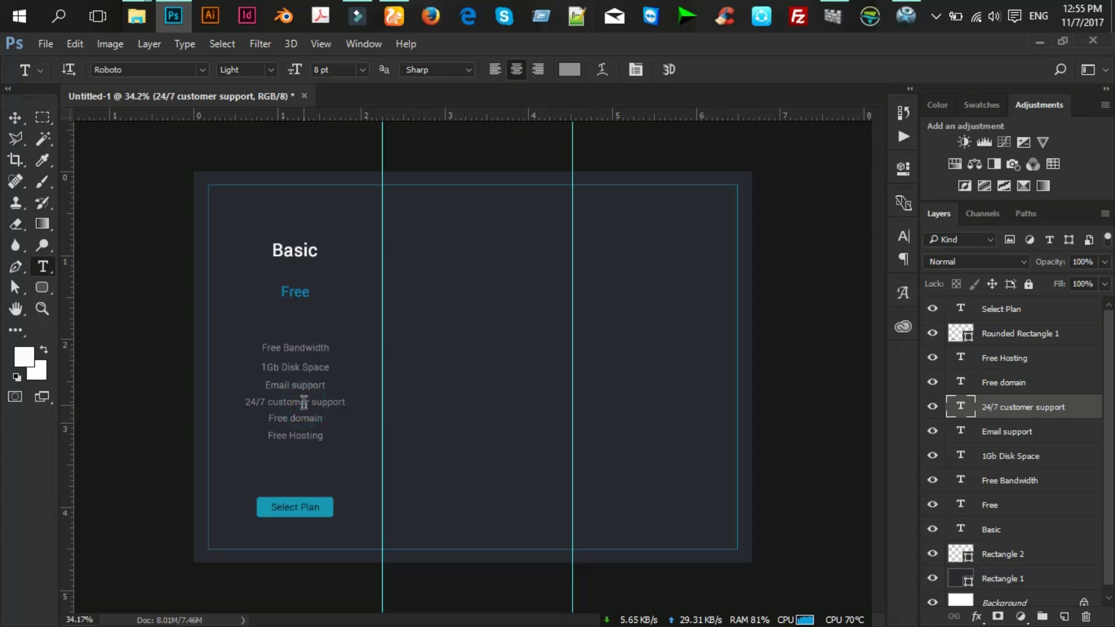
triple_click(252, 402)
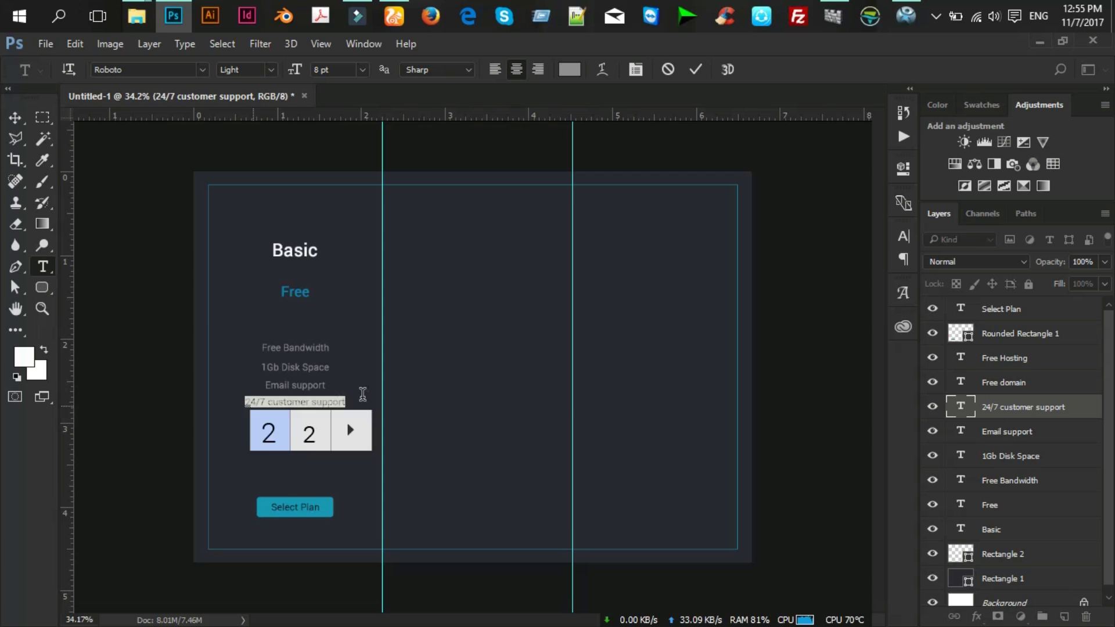
click(319, 405)
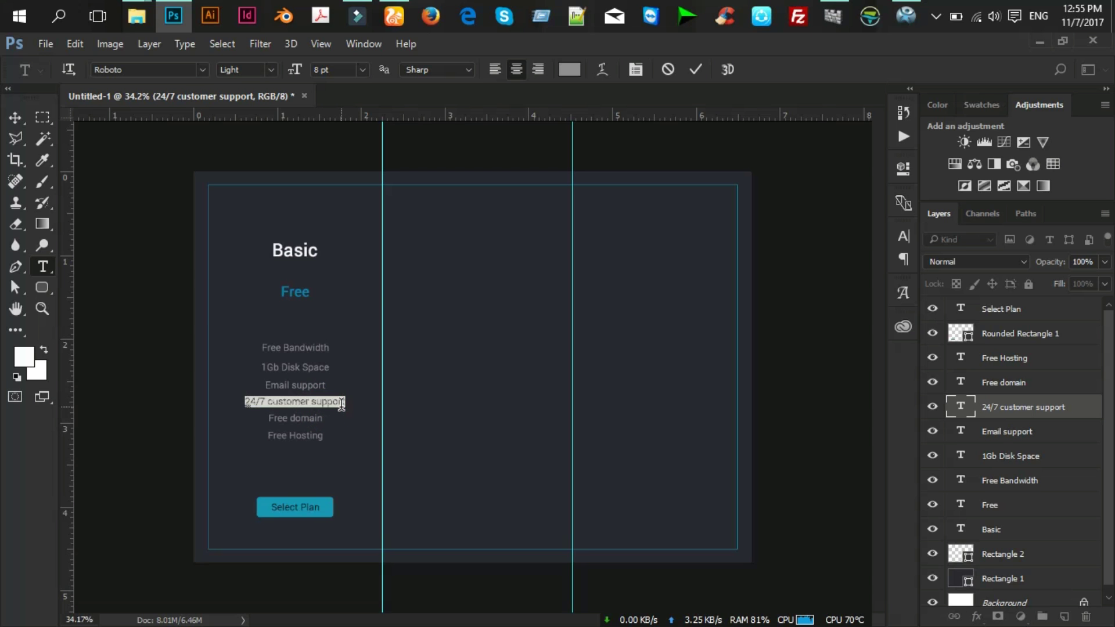
click(341, 405)
text(Free H)
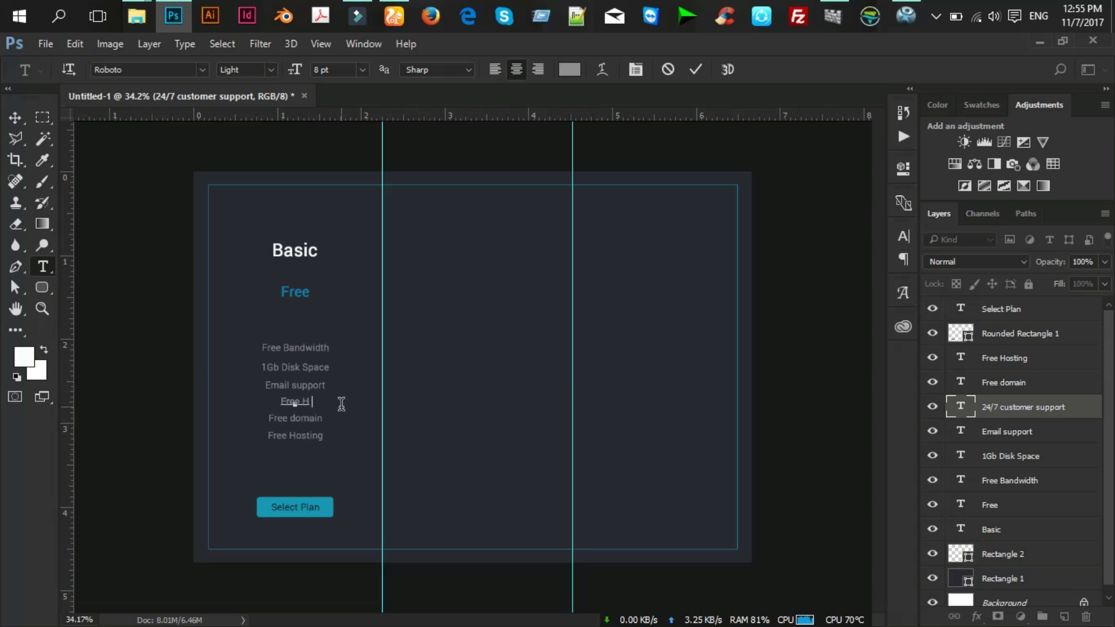
click(696, 69)
Retype the last feature line as '24/7 service'.
click(294, 435)
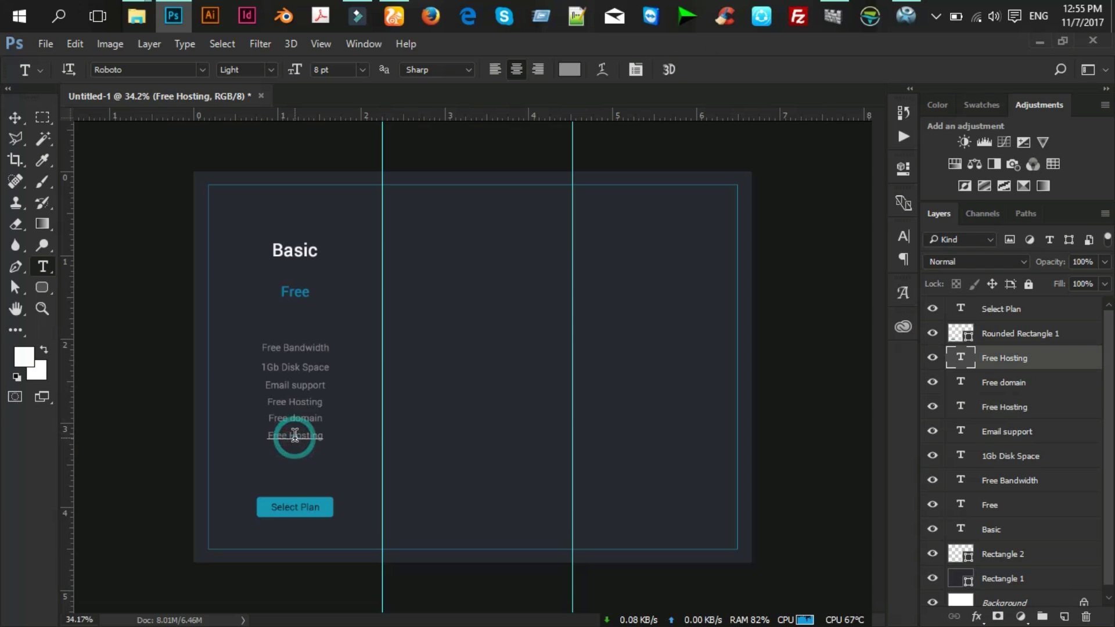
key(ctrl+a)
text(908f8f)
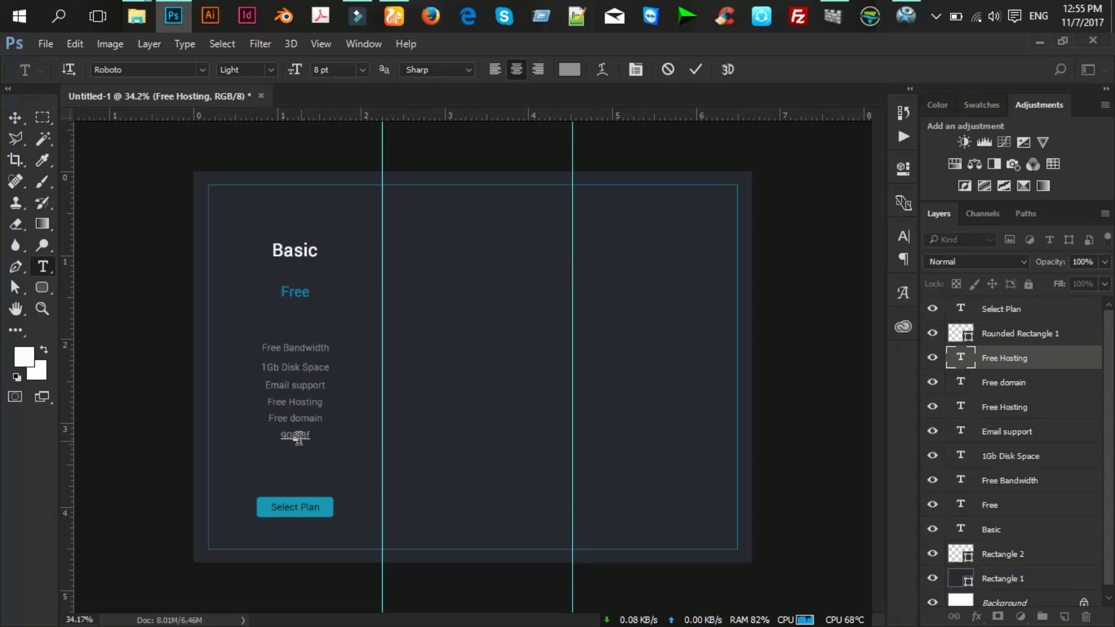
text(z)
key(ctrl+a)
click(296, 444)
click(696, 70)
Raise the screen brightness and zoom the canvas to fit the pricing table.
click(7, 120)
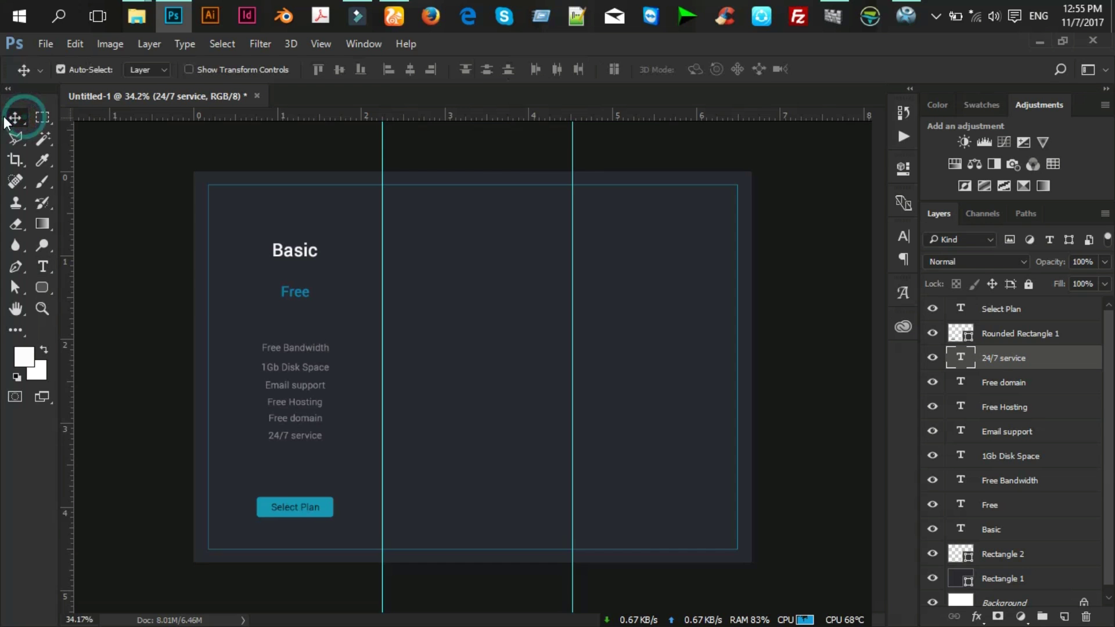
scroll(197, 306, up, 1)
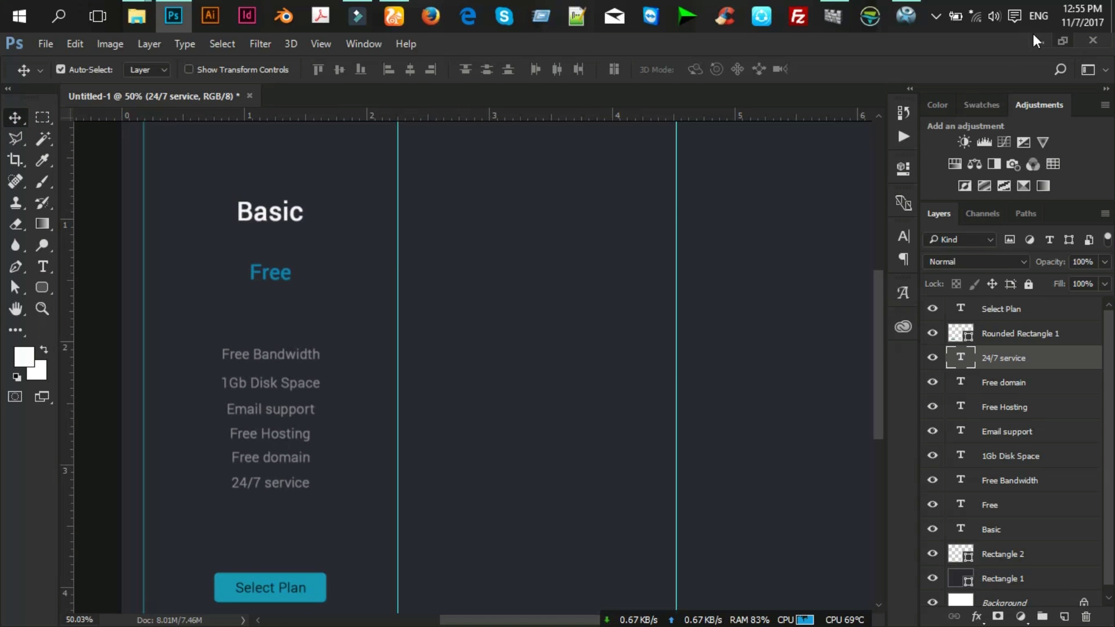
click(1016, 23)
click(1072, 529)
click(725, 38)
key(ctrl+0)
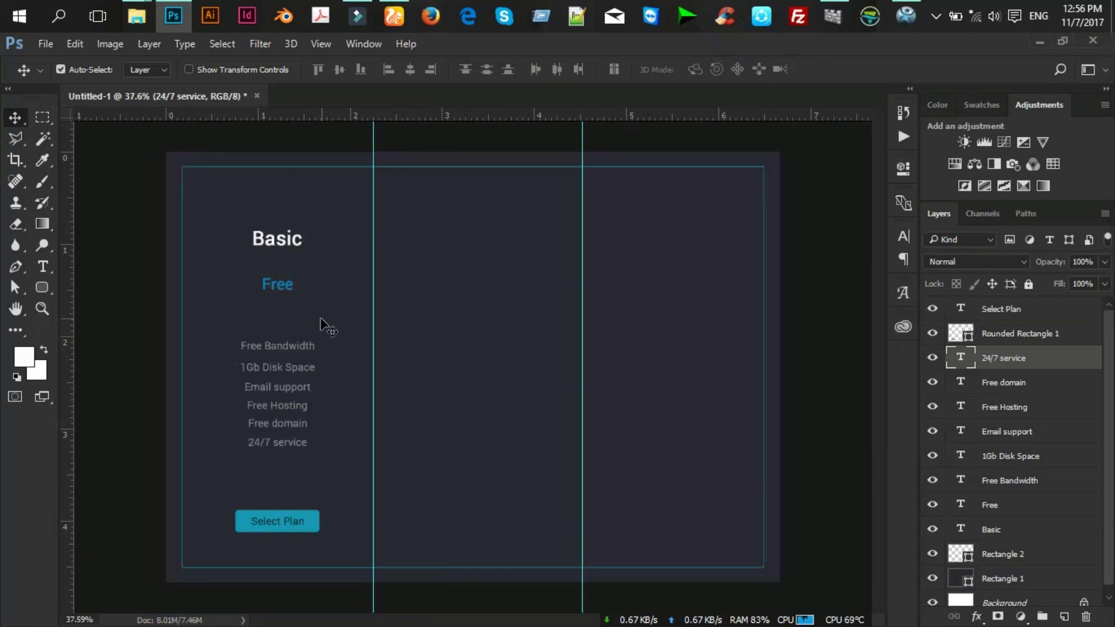
key(ctrl+minus)
key(ctrl+plus)
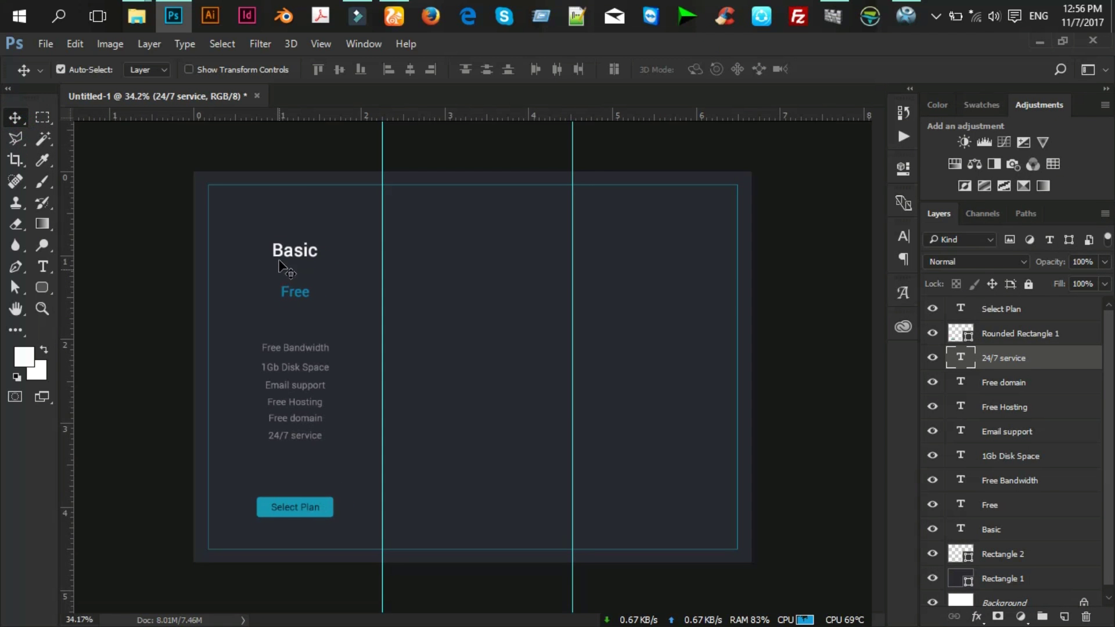
Group all layers from the Basic heading through Select Plan into a new group.
click(288, 259)
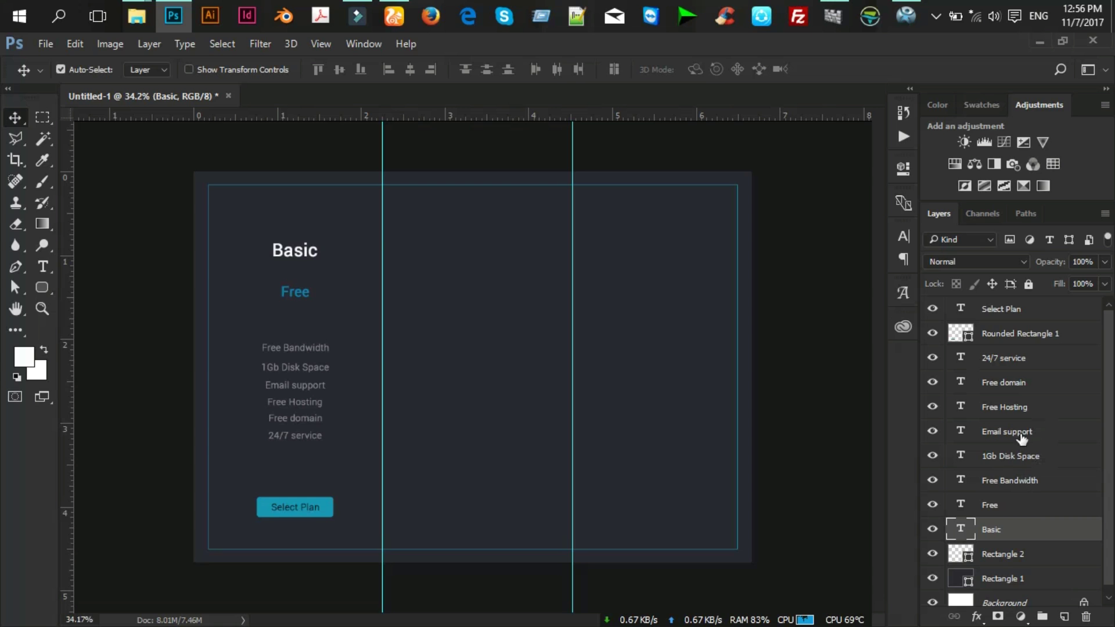
shift+click(1028, 314)
click(933, 554)
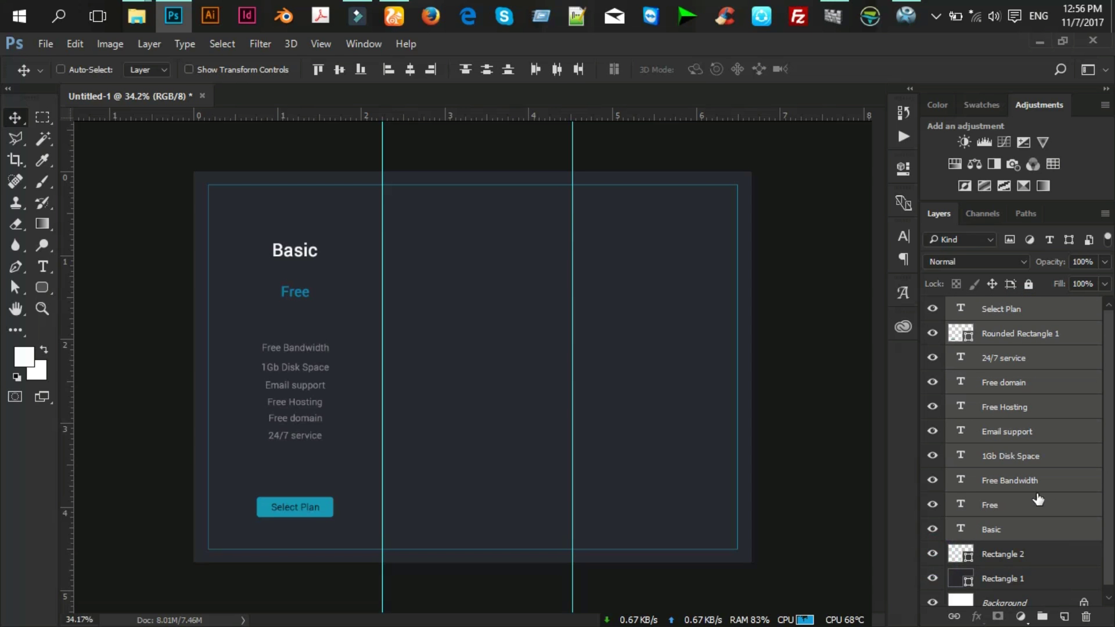
key(ctrl+g)
key(ctrl+z)
right_click(1013, 312)
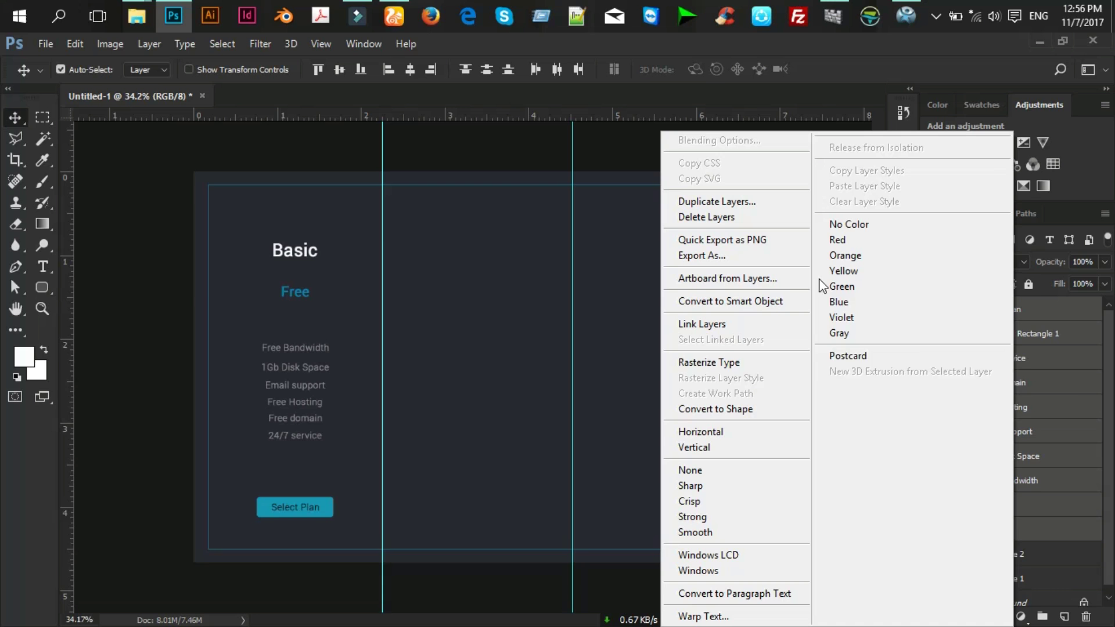
click(1078, 368)
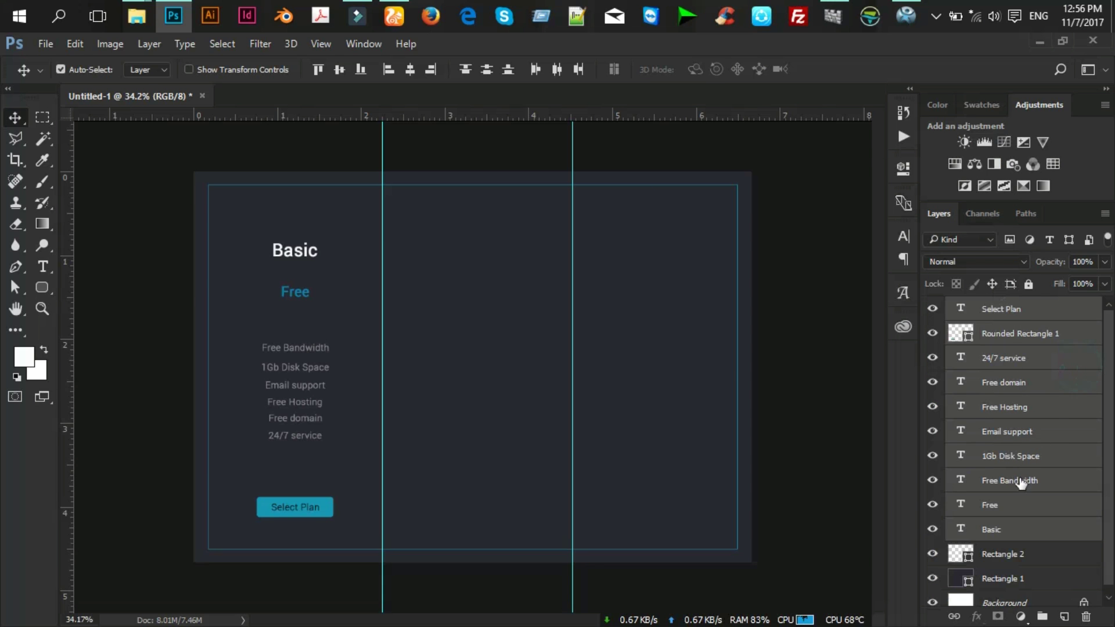
click(1053, 620)
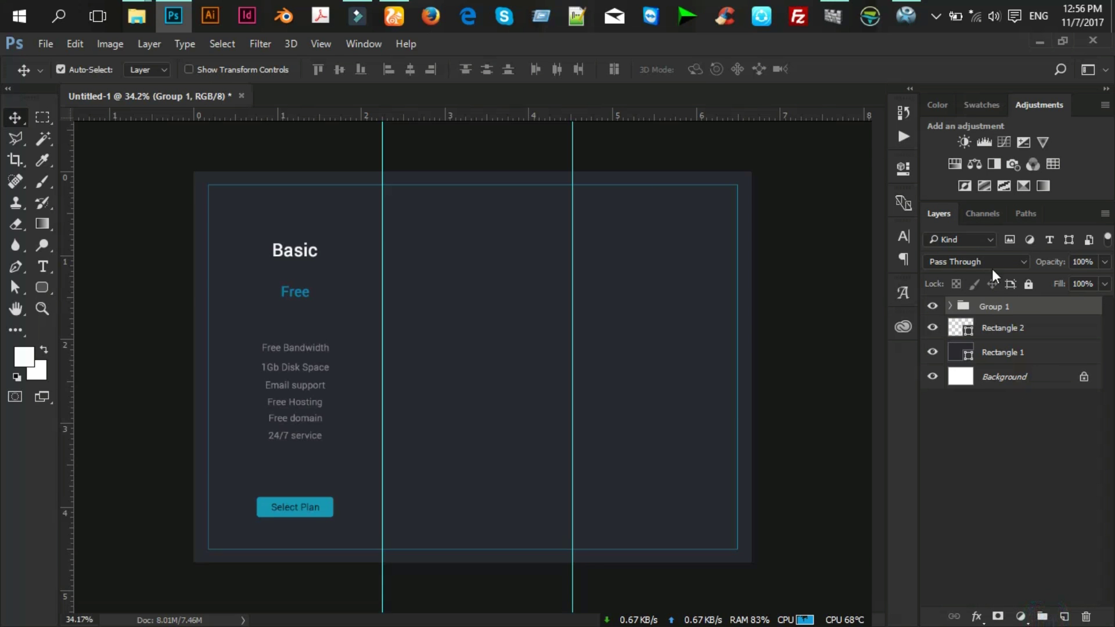
Rename Group 1 to 'Basic'.
double_click(994, 308)
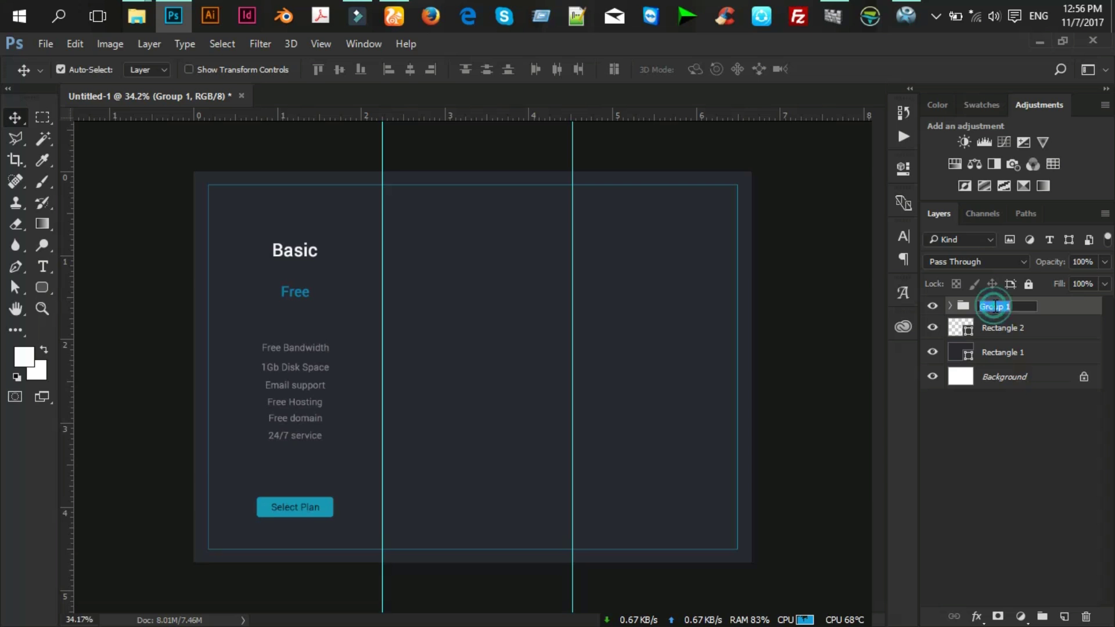
text(Basic)
click(1050, 312)
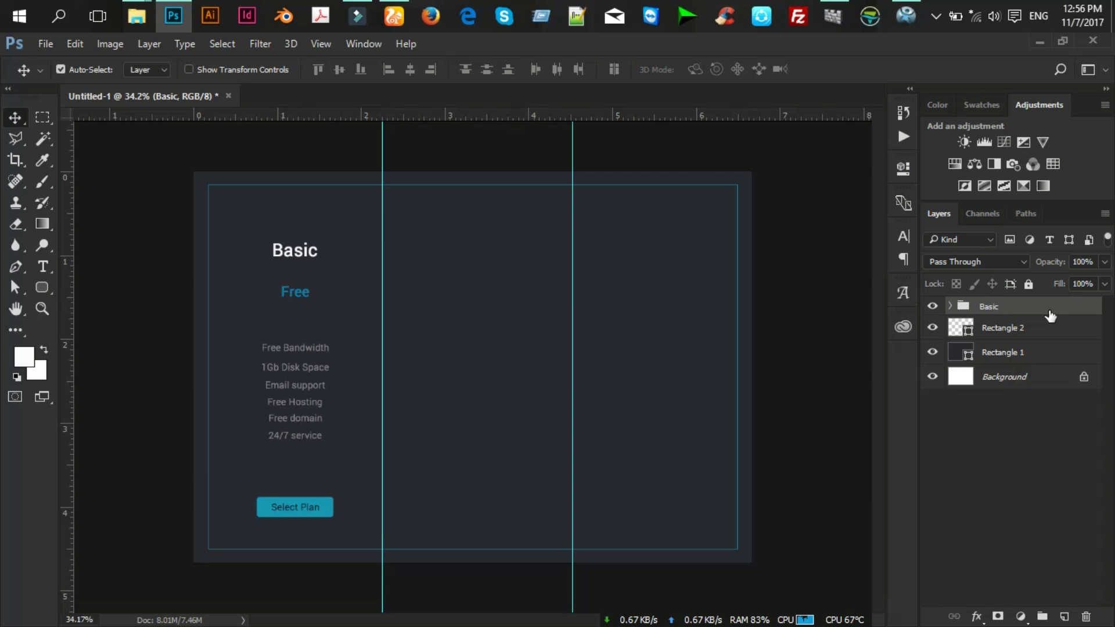
scroll(443, 324, down, 3)
scroll(444, 324, down, 2)
scroll(407, 370, up, 3)
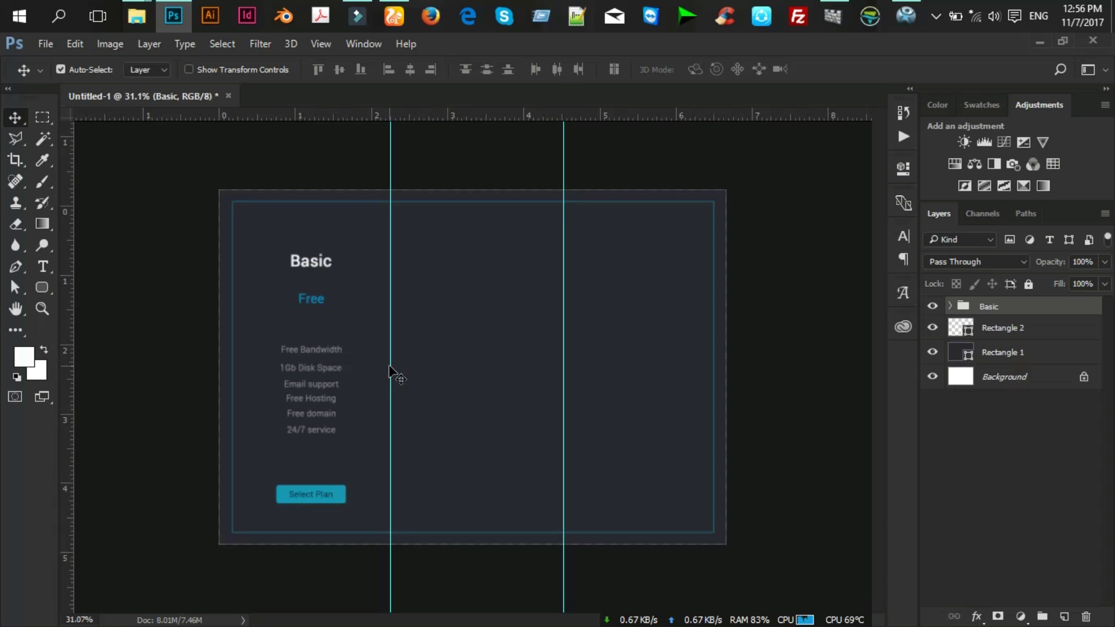
Draw a rectangle over the middle column, extending it to the bottom edge.
click(46, 287)
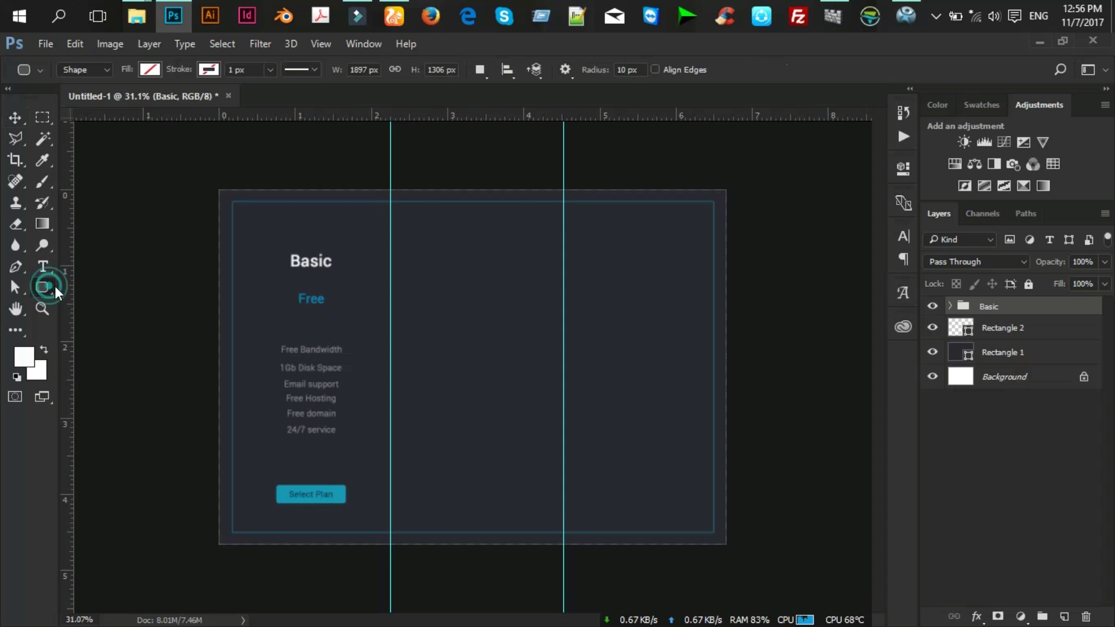
click(96, 286)
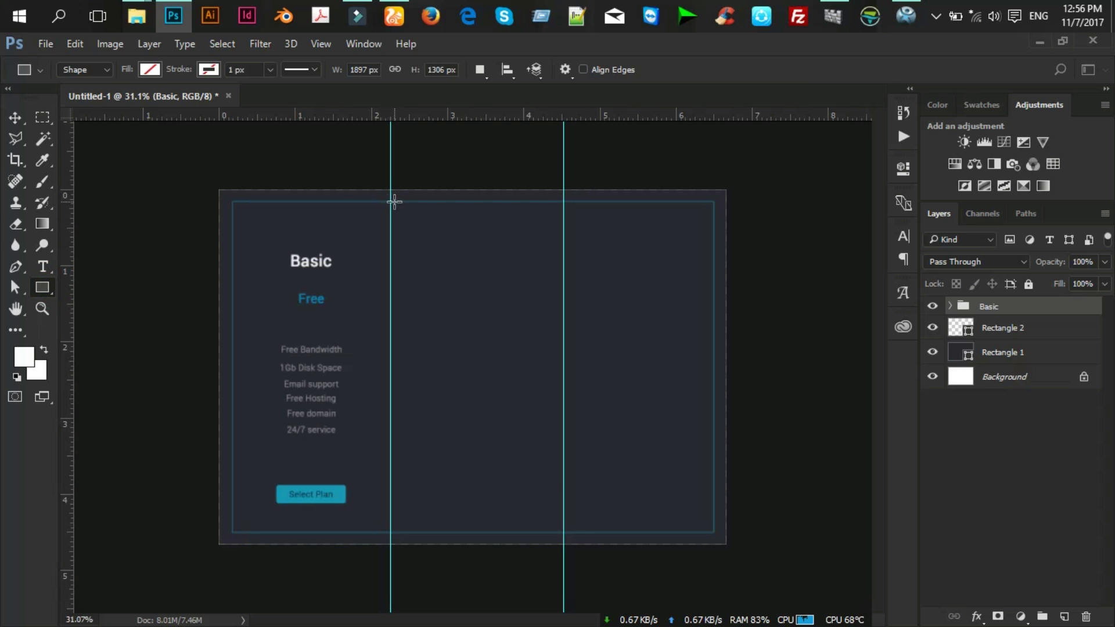
drag(389, 200, 565, 525)
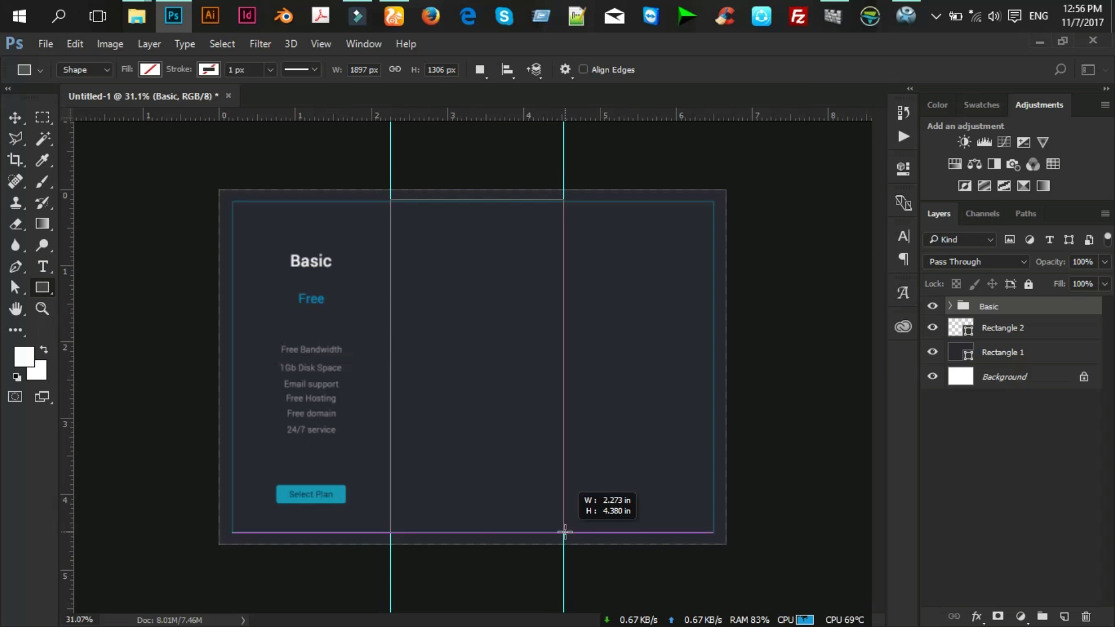
drag(565, 525, 564, 533)
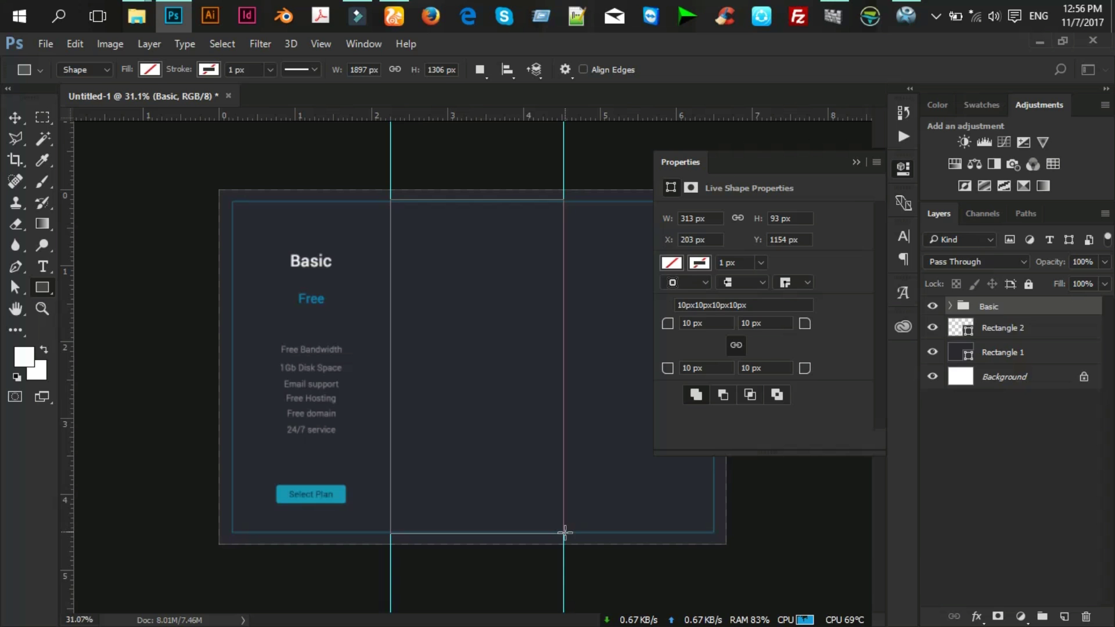
click(859, 166)
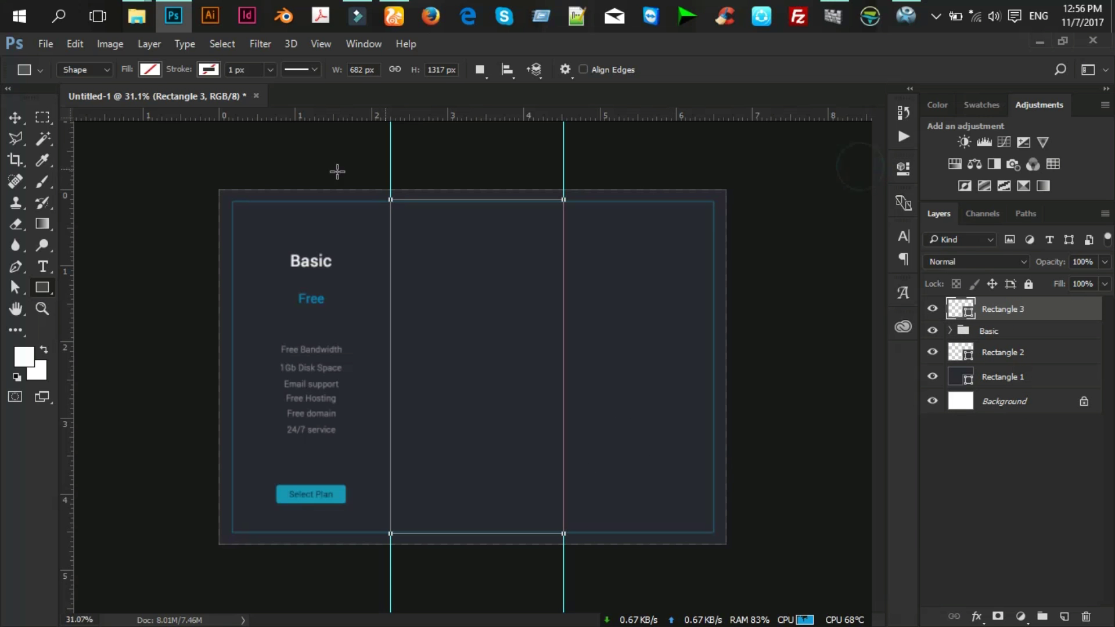
Give the rectangle no fill and a 10 px teal stroke.
click(156, 68)
click(208, 68)
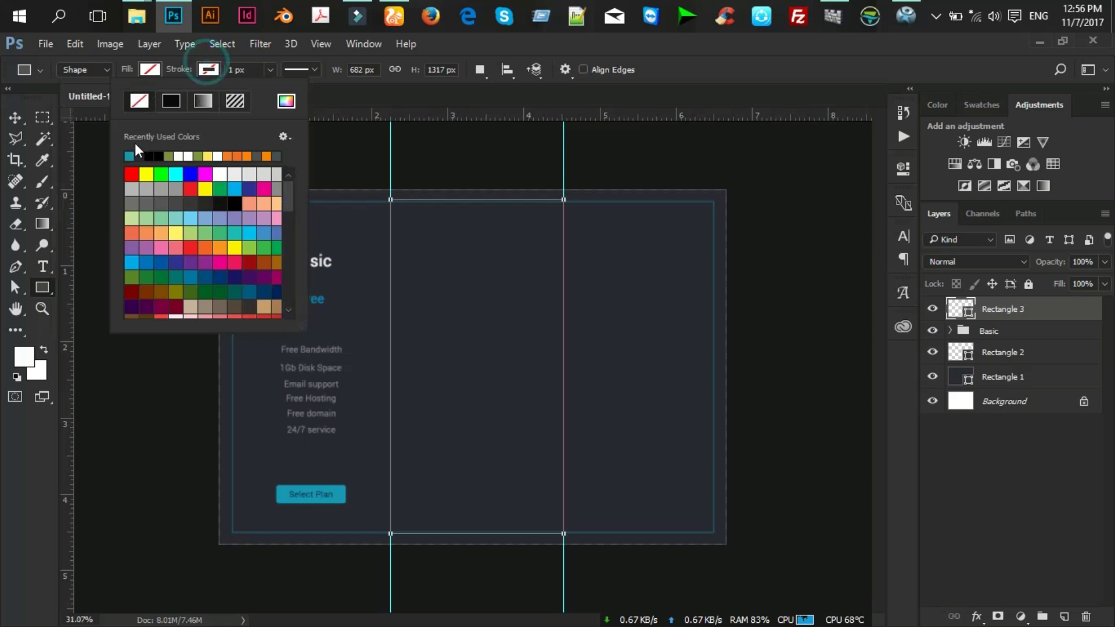
click(129, 155)
click(233, 70)
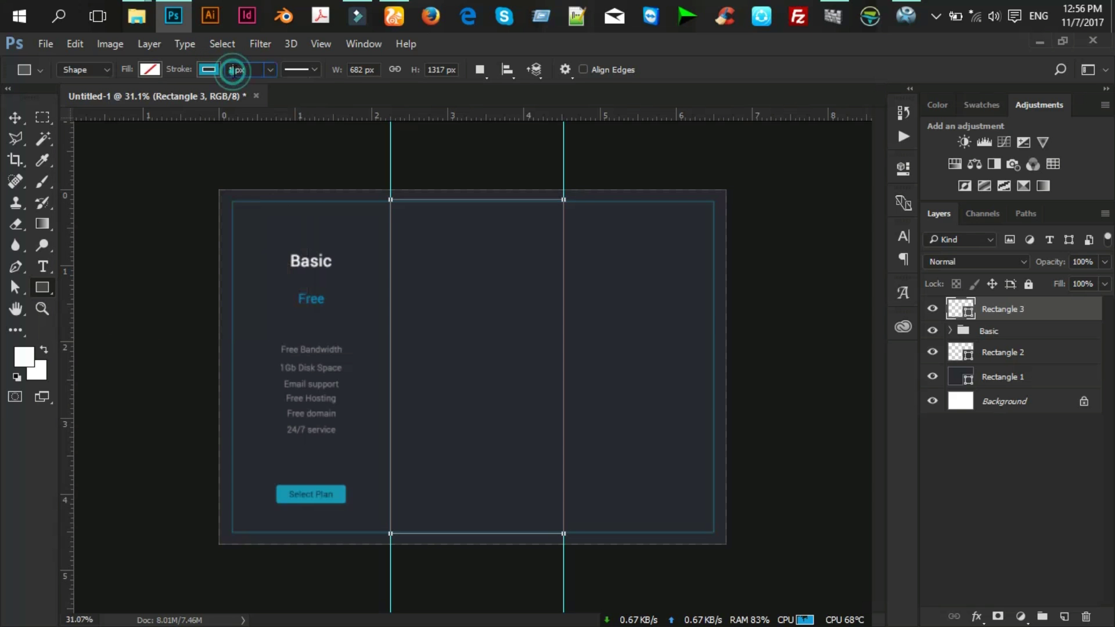
text(0)
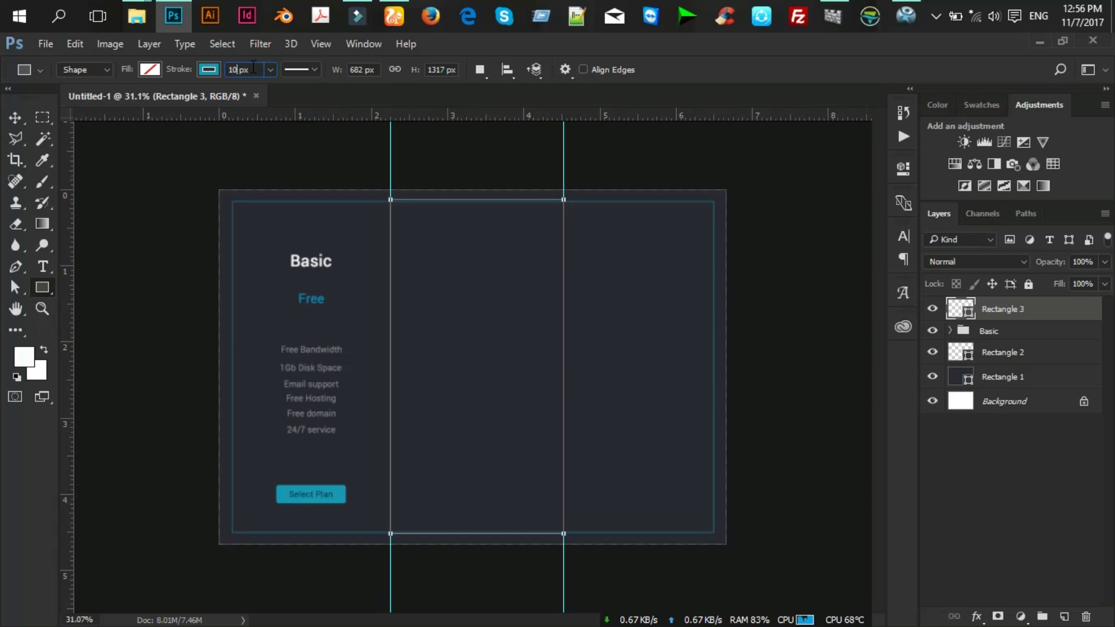
key(Return)
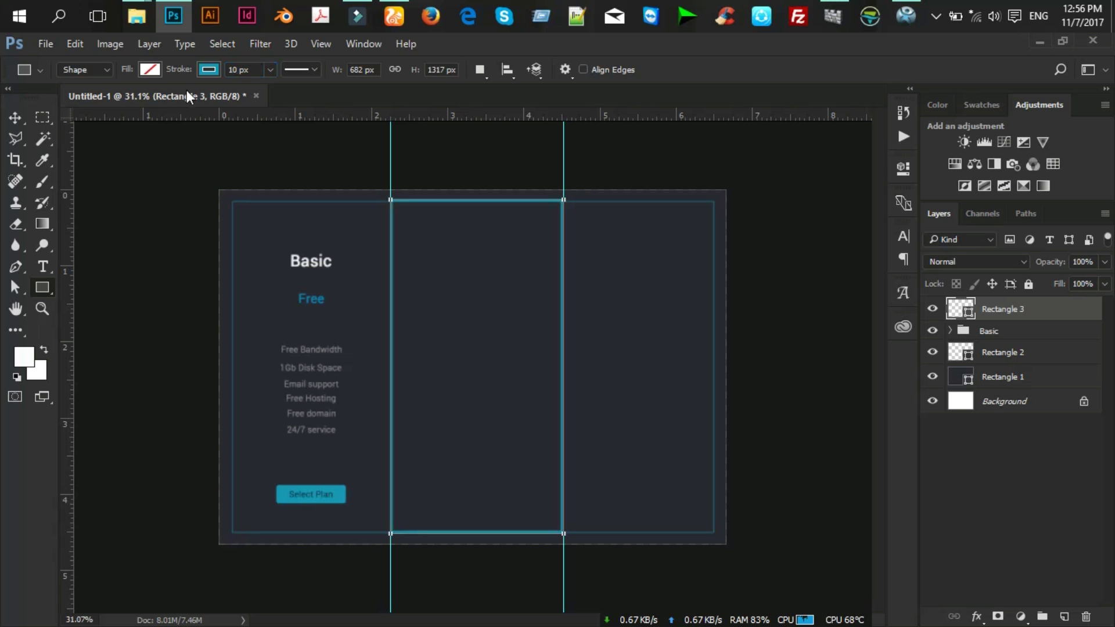
Pull the rectangle's top edge down slightly with Free Transform to fit the guides.
click(15, 118)
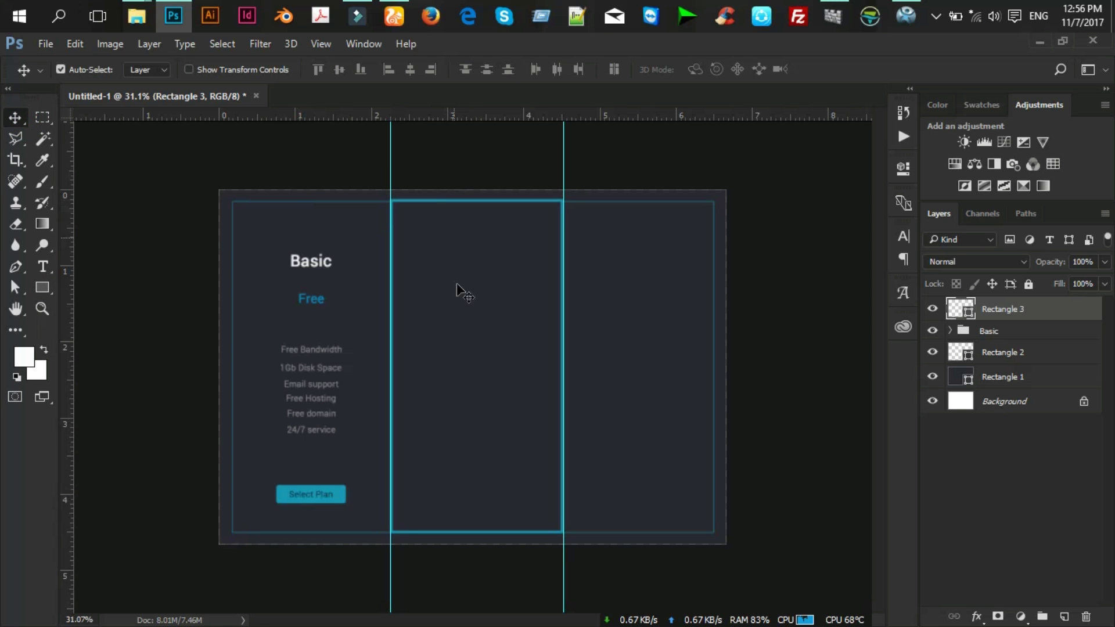
scroll(472, 376, up, 2)
scroll(536, 348, down, 2)
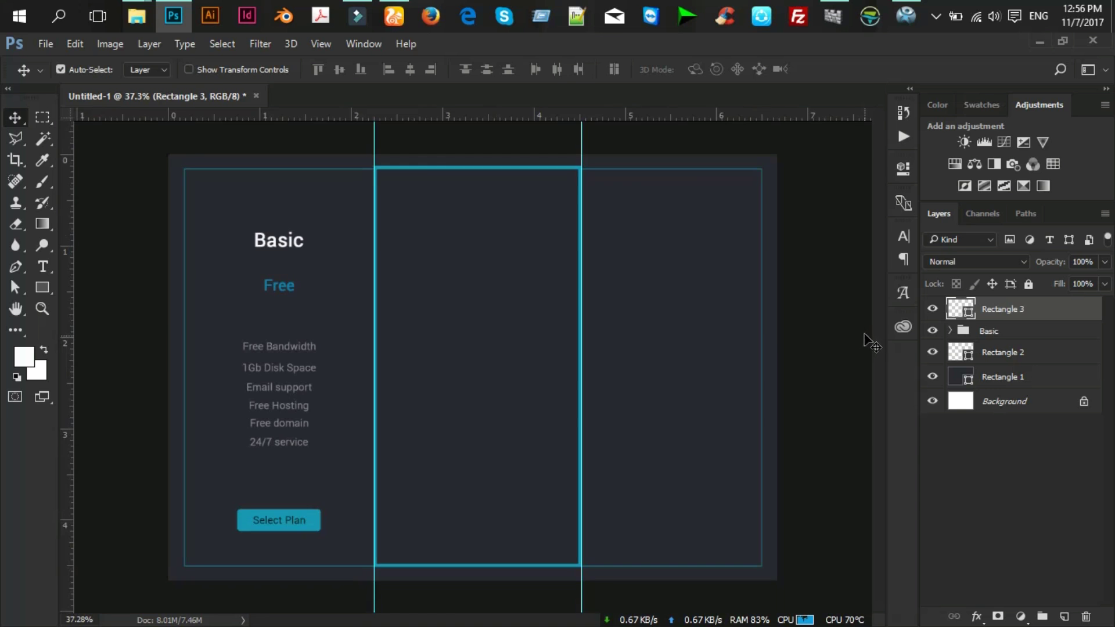
scroll(580, 308, up, 1)
scroll(580, 308, up, 1)
mouse_move(875, 336)
mouse_down()
mouse_move(877, 305)
mouse_move(879, 343)
mouse_up()
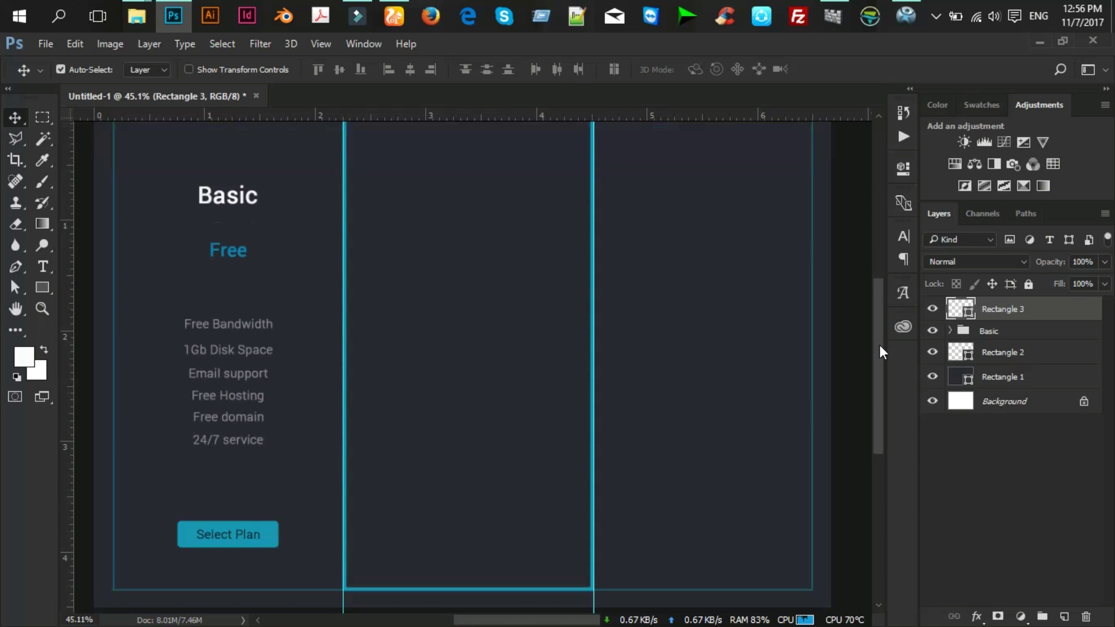
scroll(793, 276, up, 1)
scroll(807, 290, up, 2)
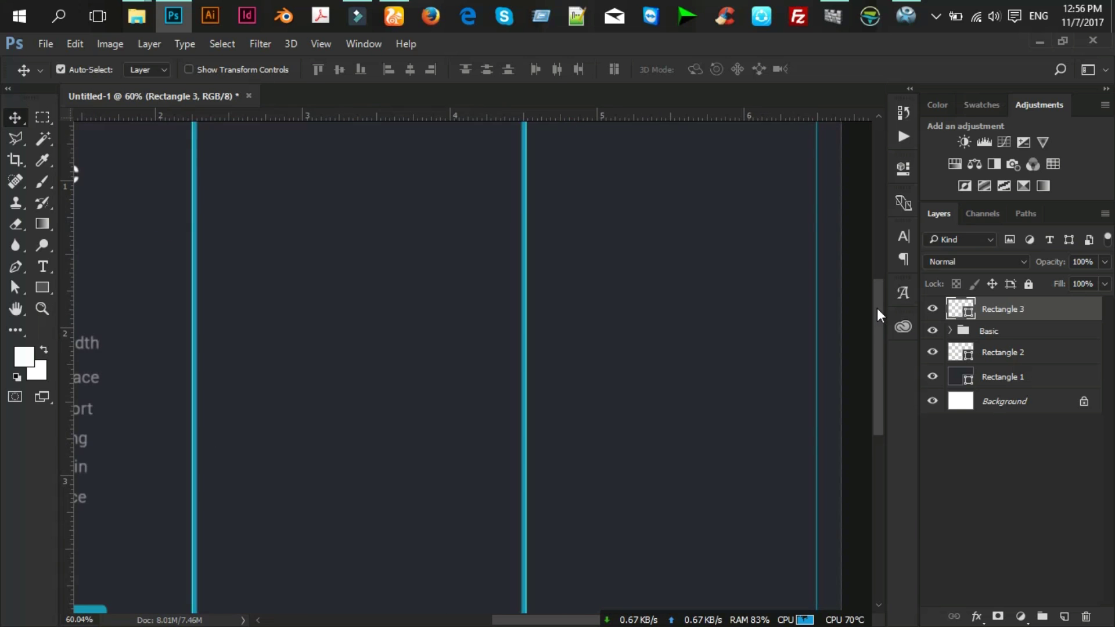
drag(877, 308, 869, 257)
scroll(366, 250, up, 3)
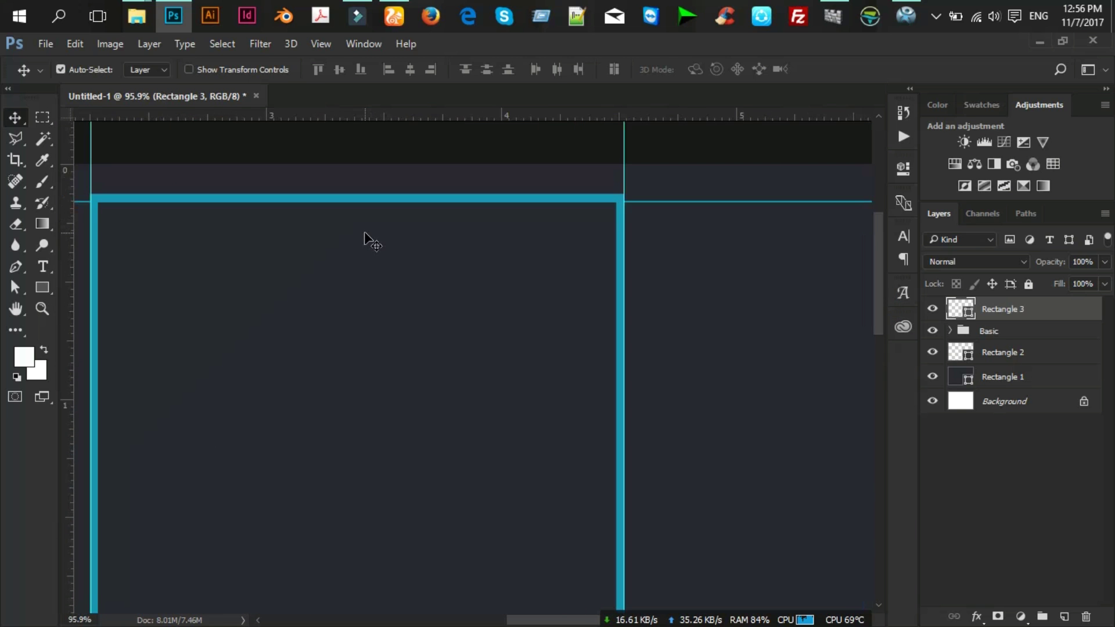
key(ctrl+t)
drag(357, 198, 356, 201)
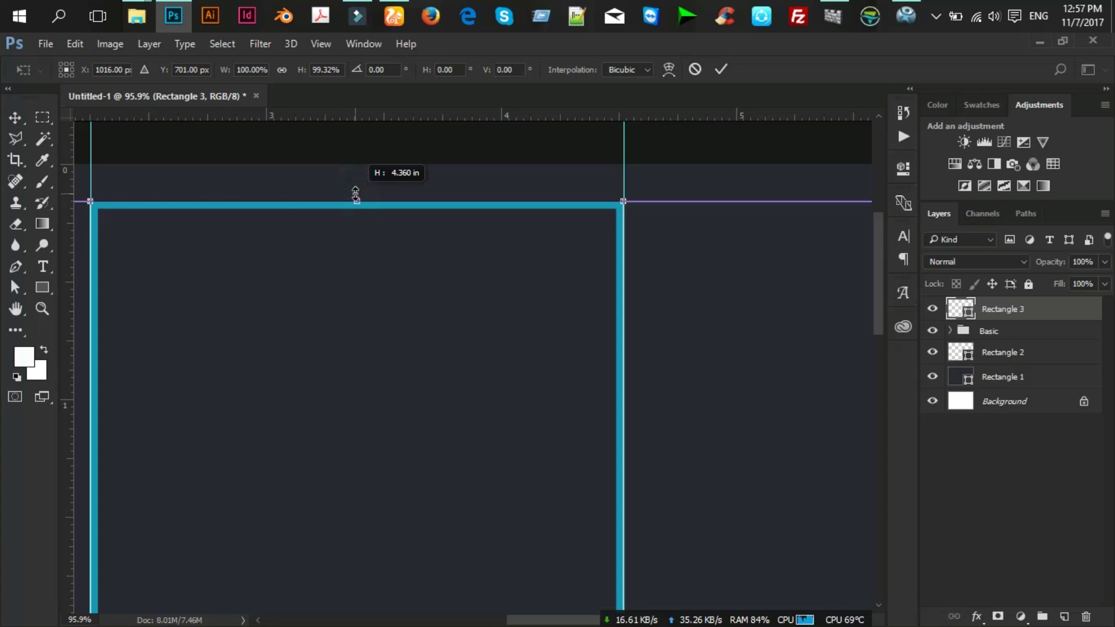
click(720, 70)
scroll(516, 287, down, 4)
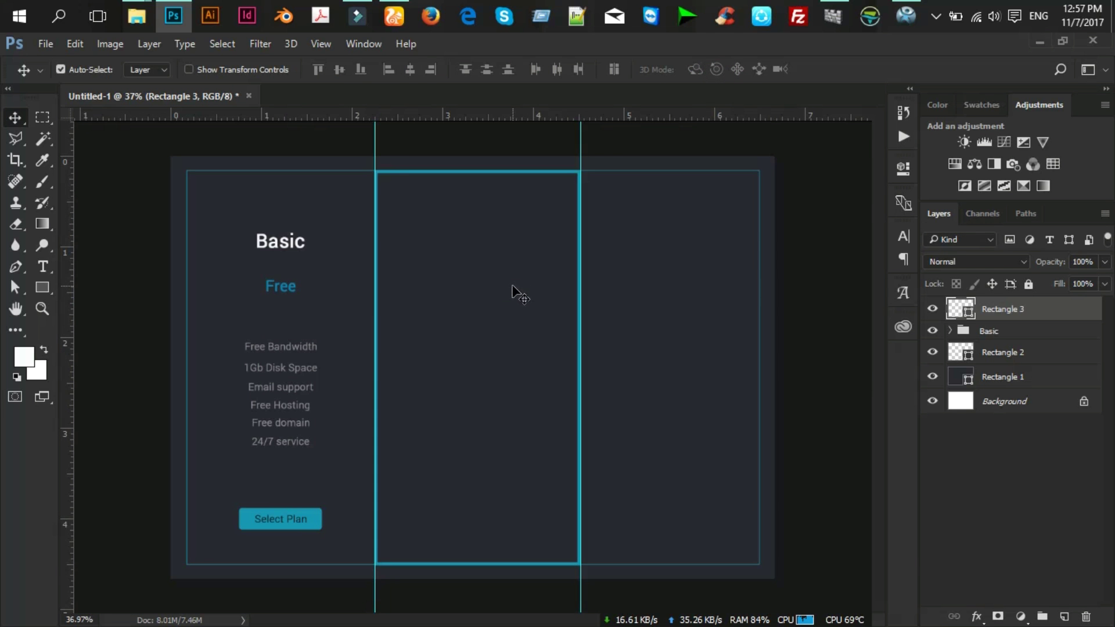
scroll(274, 511, up, 1)
scroll(274, 511, up, 1)
scroll(274, 511, down, 1)
Duplicate the Basic group and name the copy Standard.
click(1028, 331)
right_click(1028, 331)
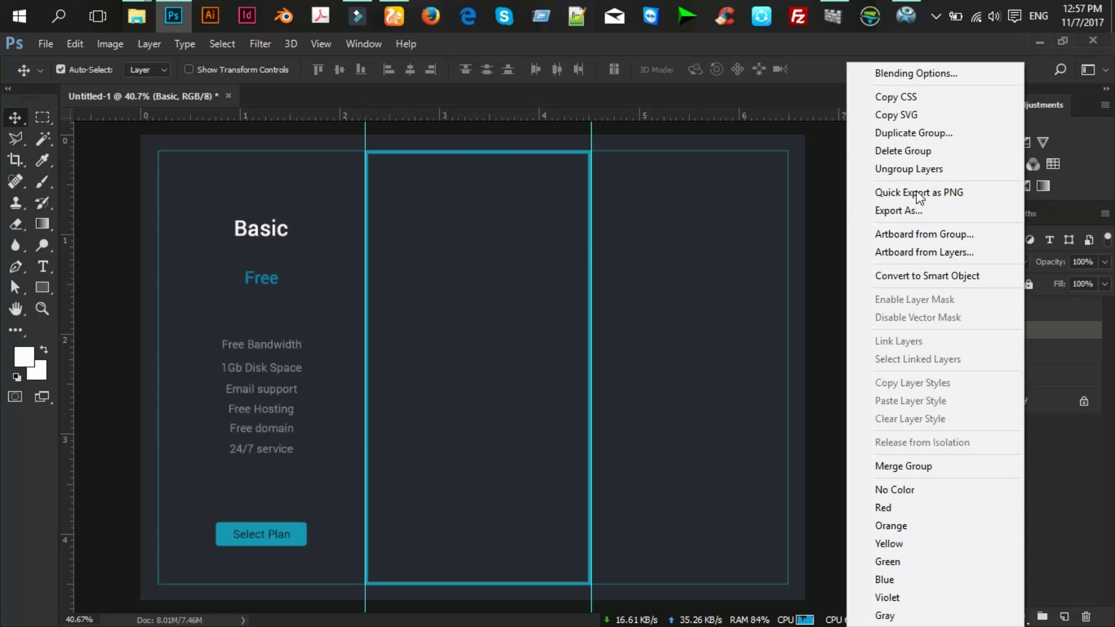
click(947, 134)
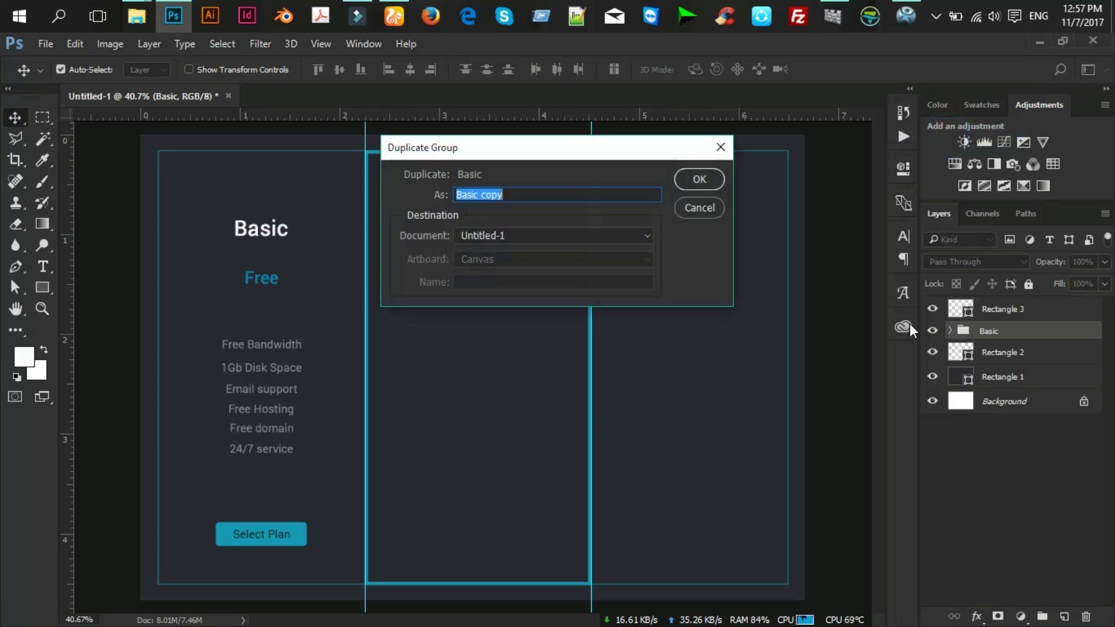
click(707, 178)
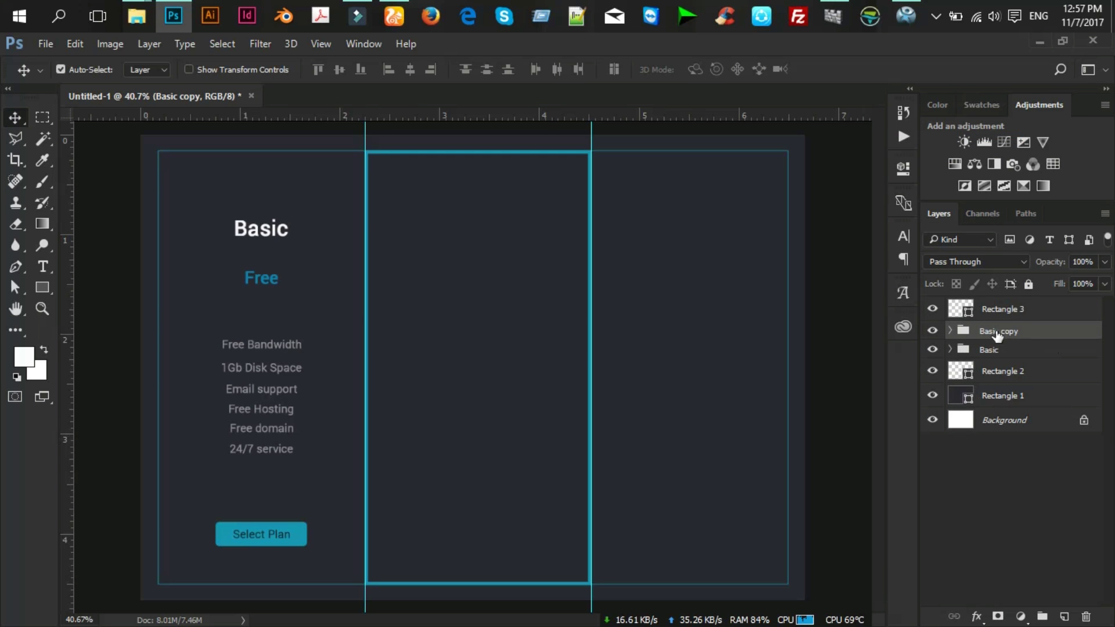
double_click(997, 332)
text(P)
key(Return)
Move the Standard group copy right into the middle column.
key(ctrl+minus)
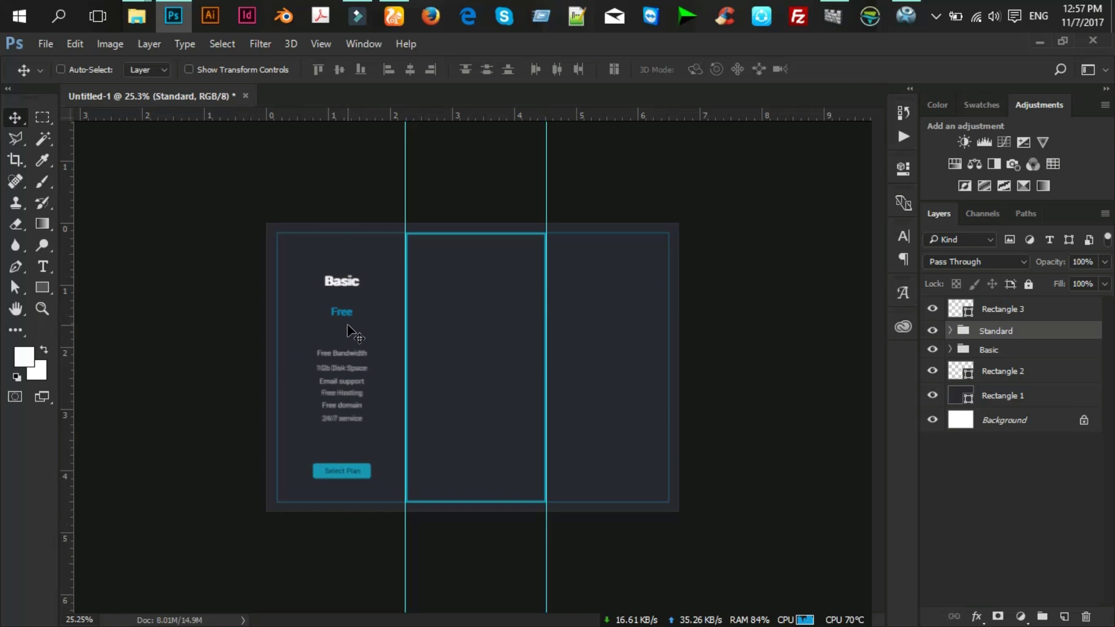
key(ctrl+t)
key(ctrl+plus)
drag(303, 306, 485, 305)
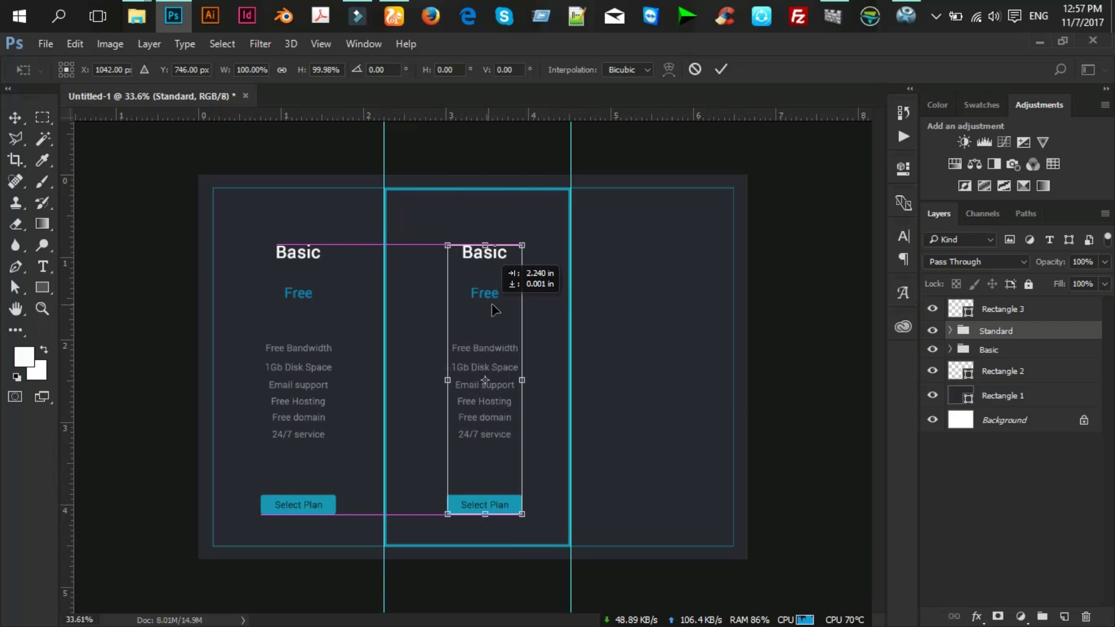
drag(485, 308, 489, 308)
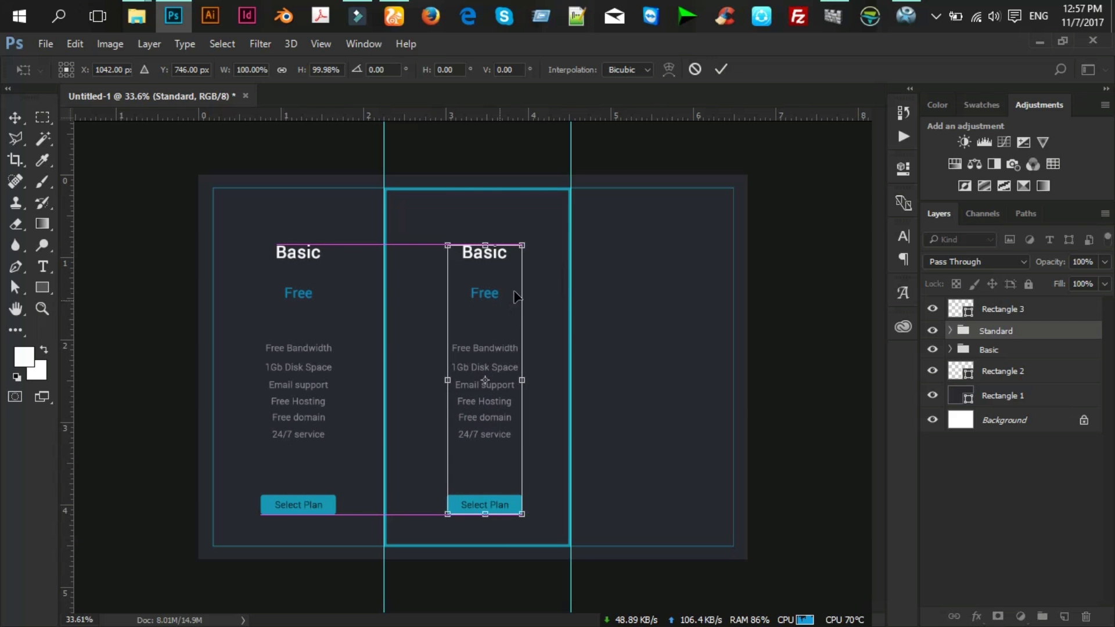
click(721, 69)
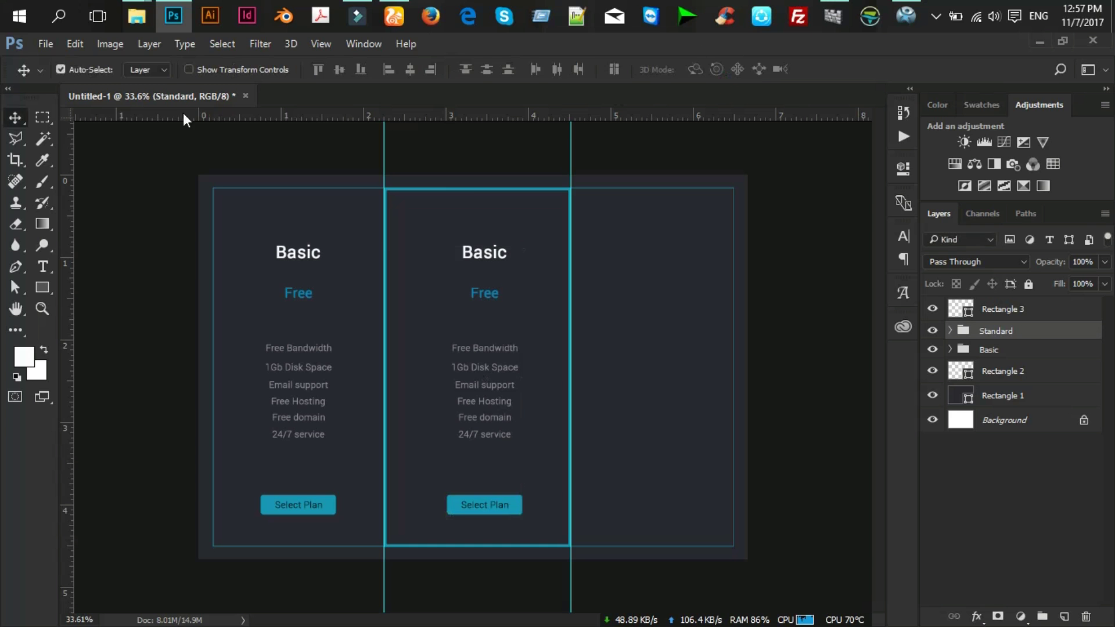
Centre the Standard content horizontally within the middle card's marquee selection.
click(42, 117)
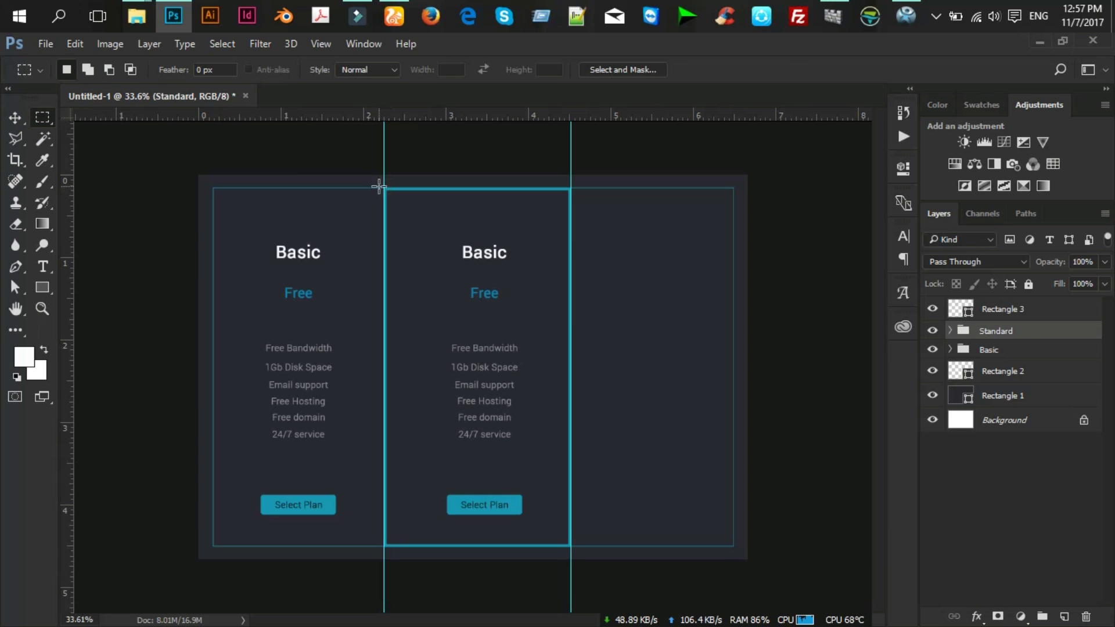
drag(385, 188, 570, 542)
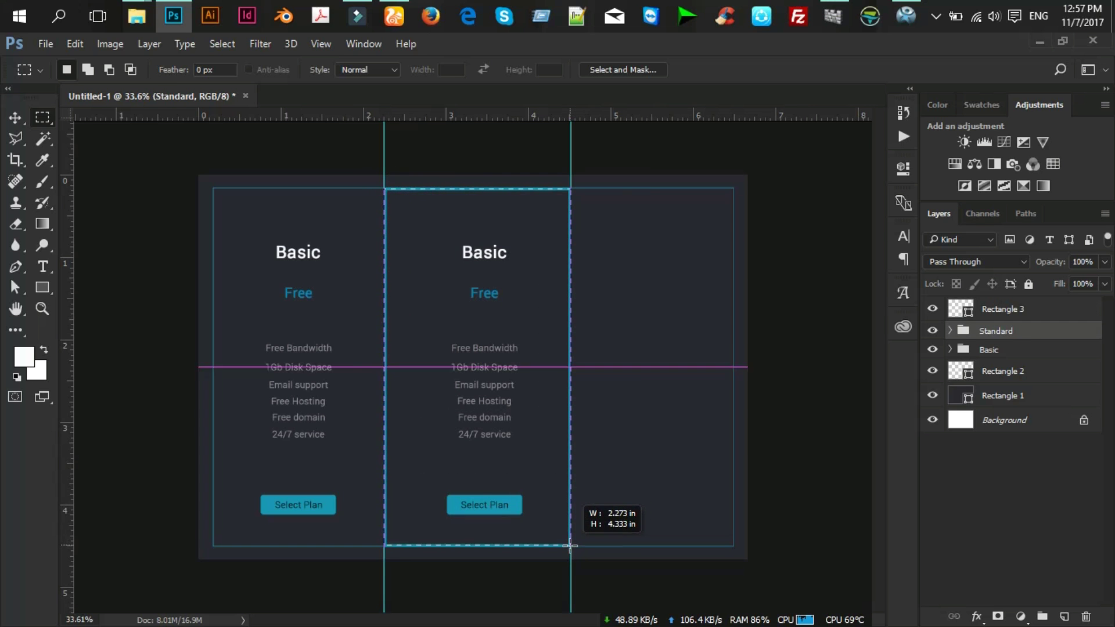
drag(570, 542, 570, 546)
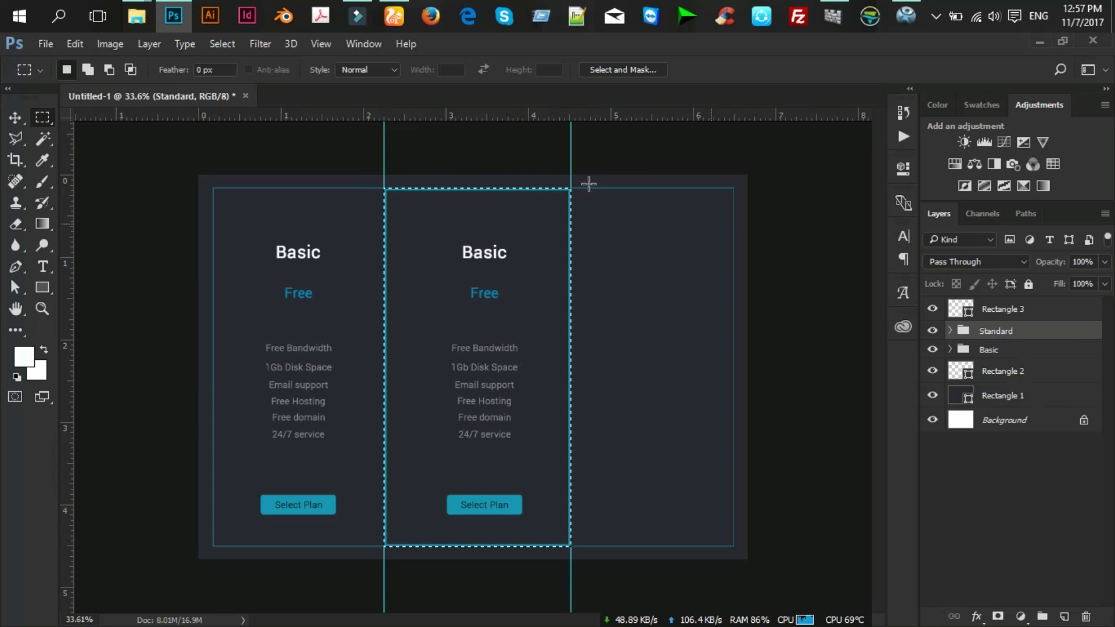
click(16, 118)
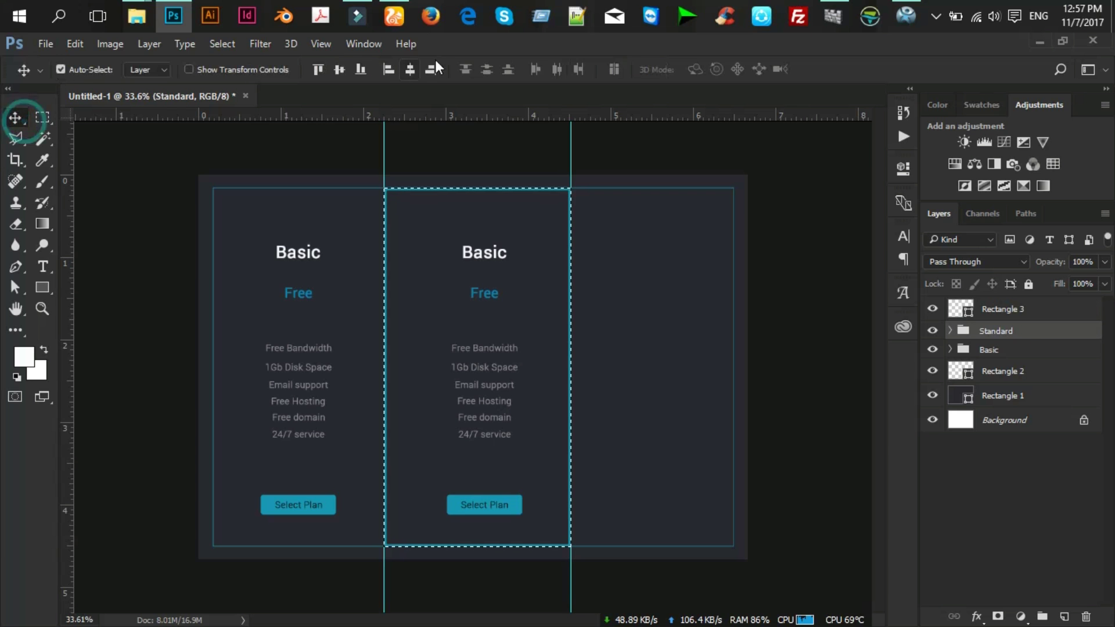
click(410, 70)
key(ctrl+d)
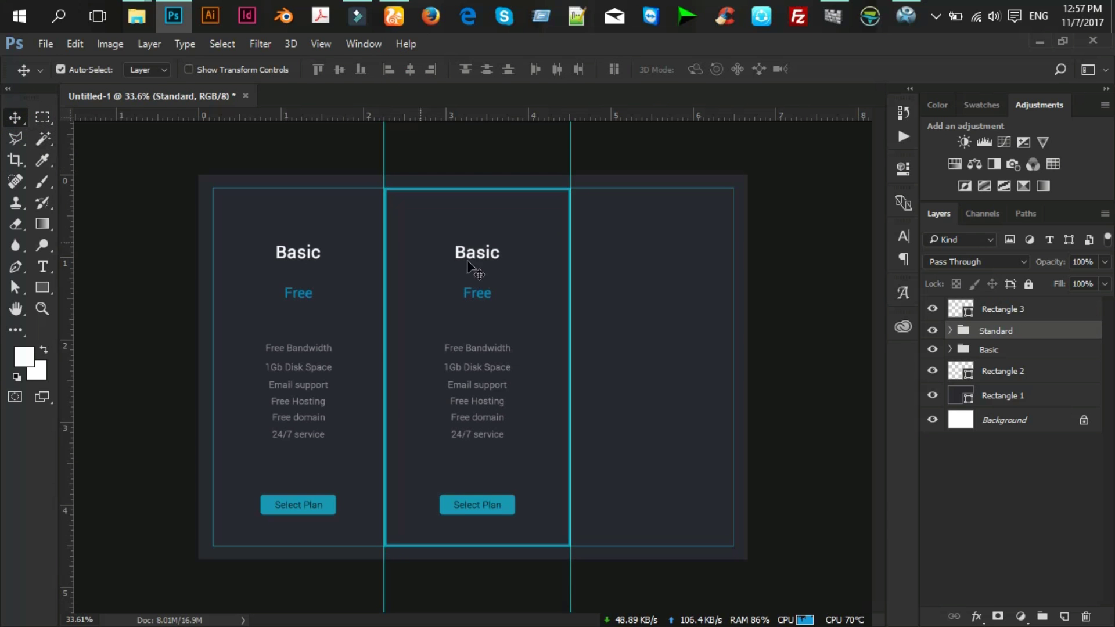
scroll(465, 313, down, 2)
scroll(455, 364, up, 1)
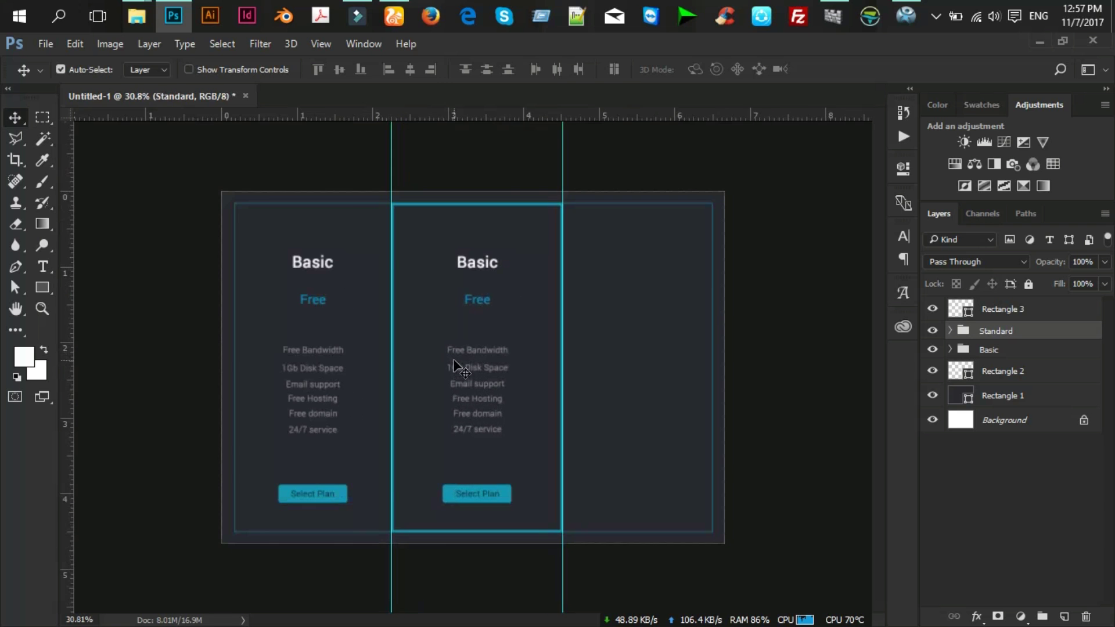
click(44, 271)
Change the middle column's heading text from Basic to Standard.
click(478, 262)
click(480, 263)
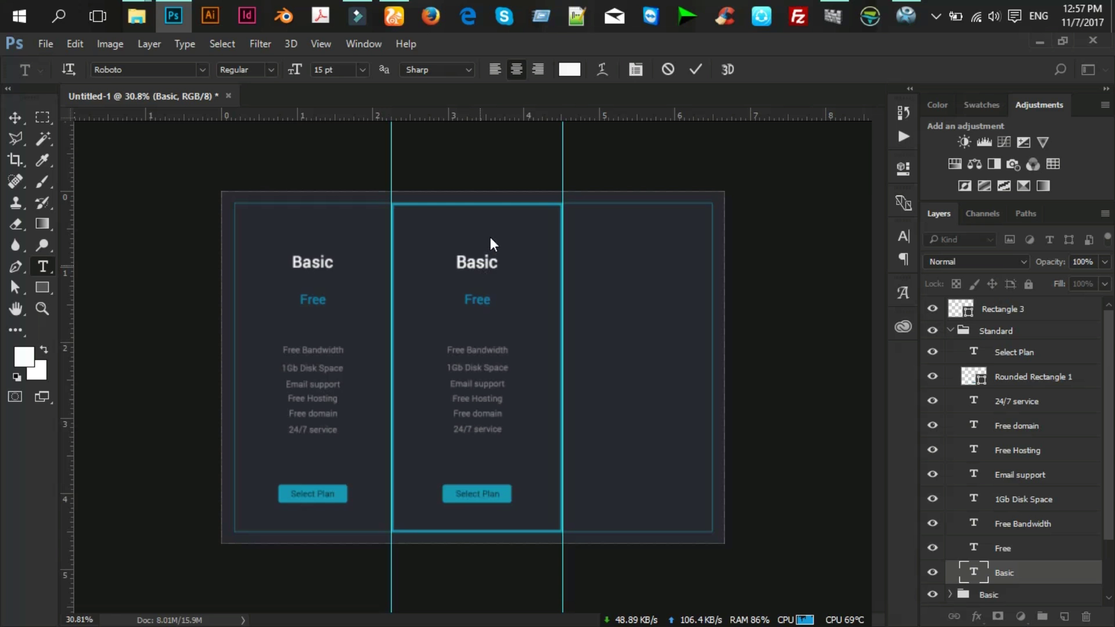
key(ctrl+s)
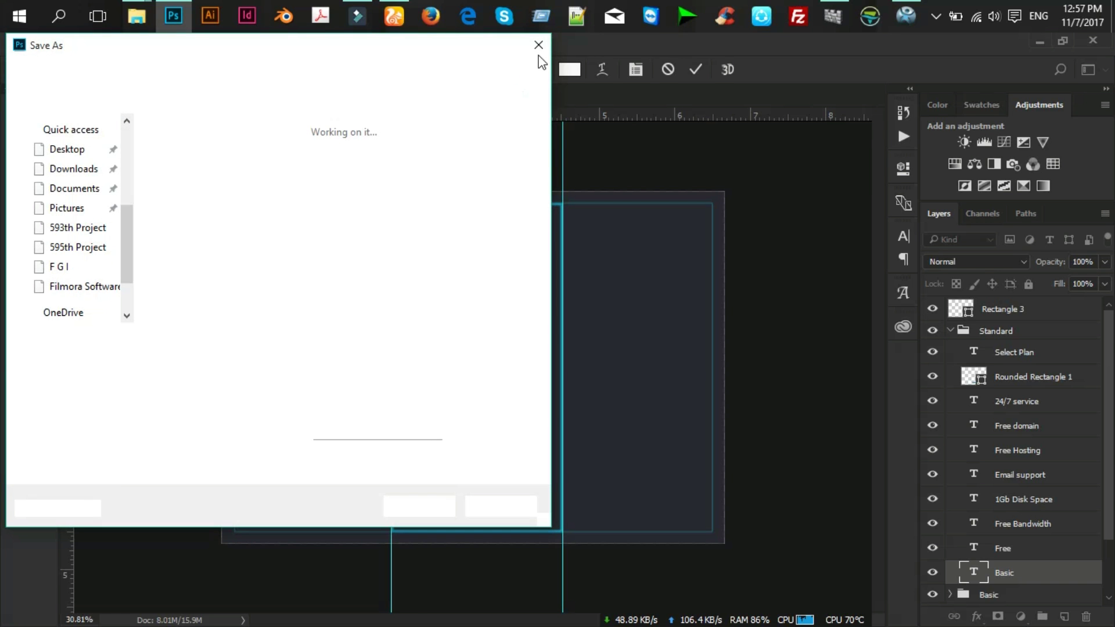
click(540, 43)
double_click(470, 266)
text(S)
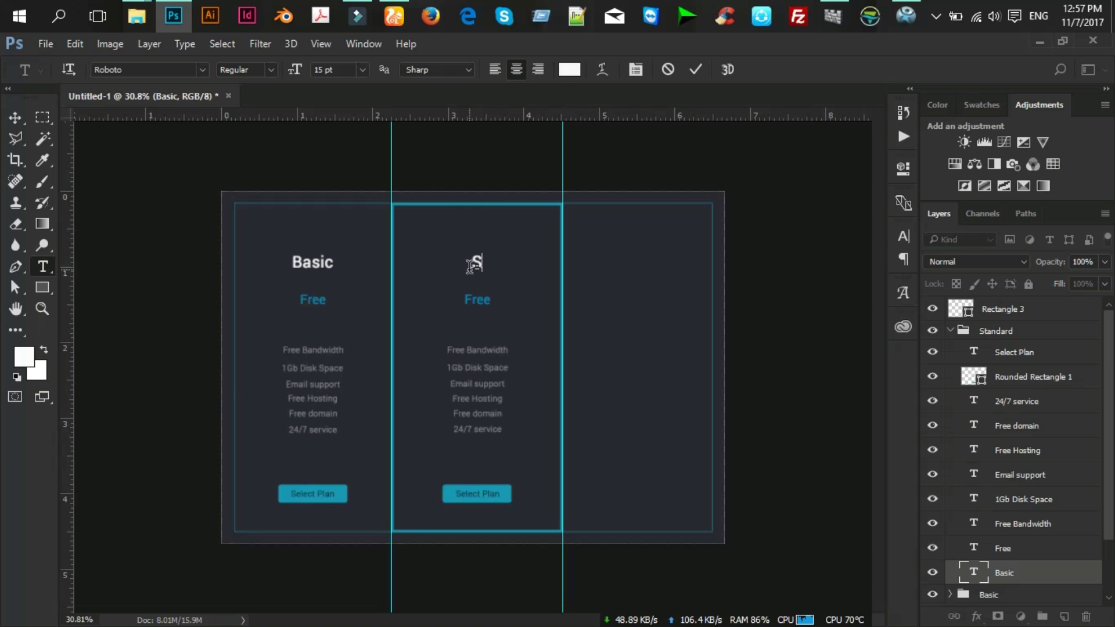
text(tandard)
click(476, 299)
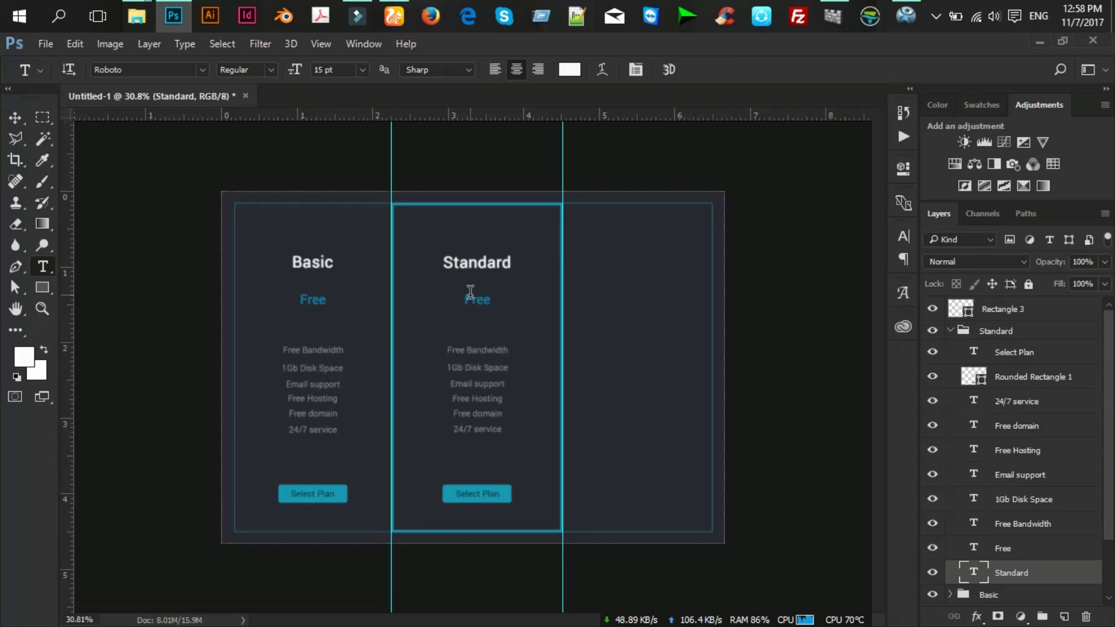
Replace the Standard column's Free price text with $29.00/mo.
scroll(498, 324, up, 3)
scroll(498, 328, up, 1)
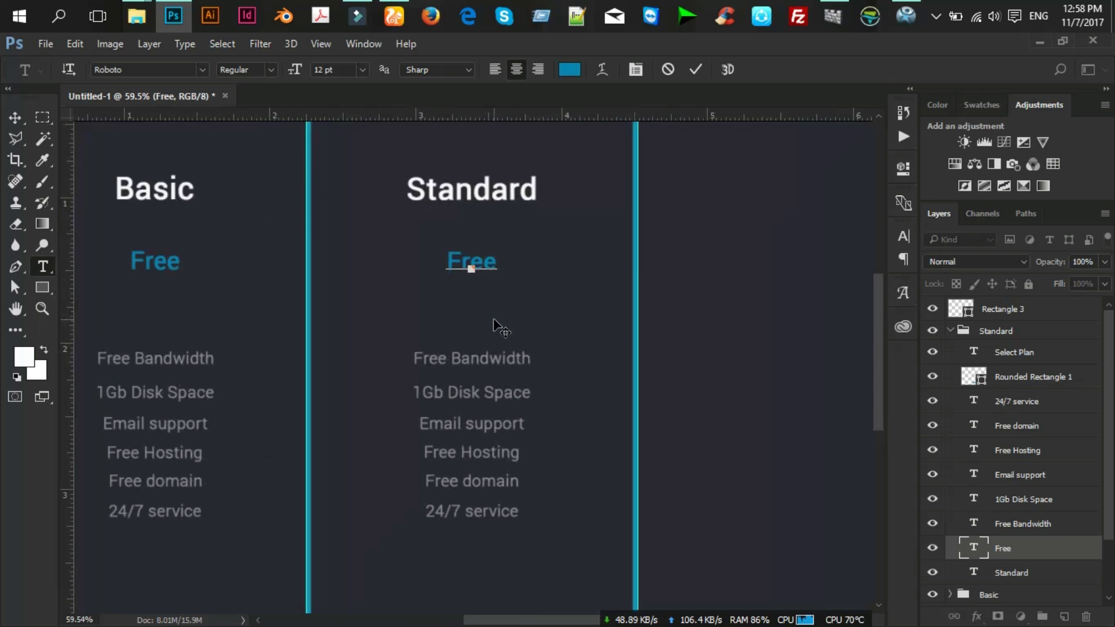
key(ctrl+a)
text(2)
text(9)
key(BackSpace)
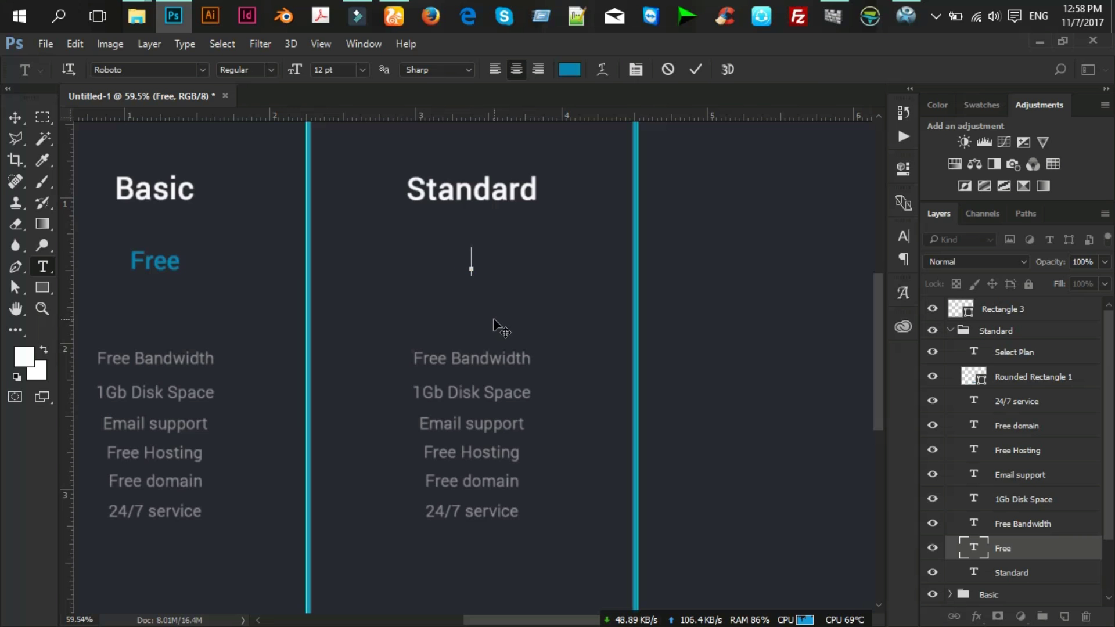
text(29.00/mo)
Make the price's dollar sign superscript with faux bold off.
drag(408, 261, 423, 262)
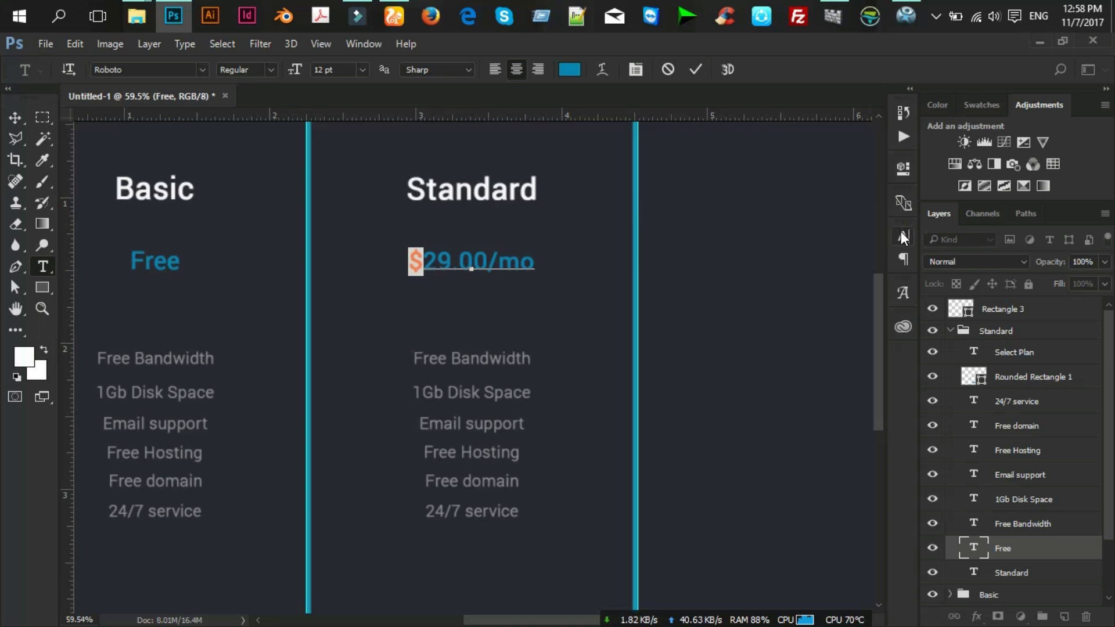
click(360, 47)
click(447, 215)
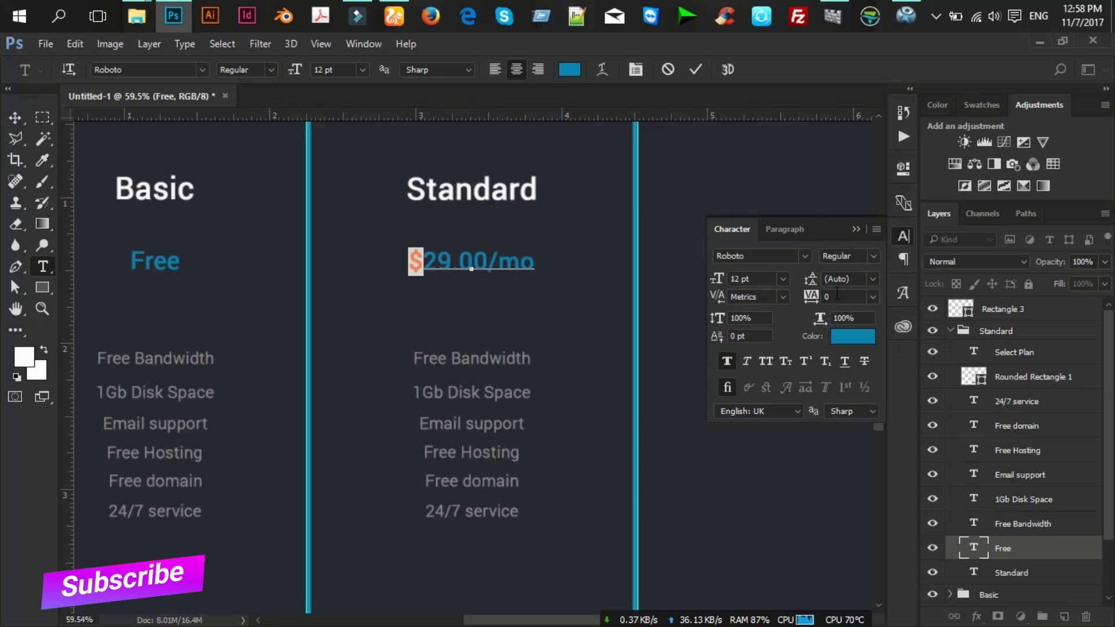
click(727, 361)
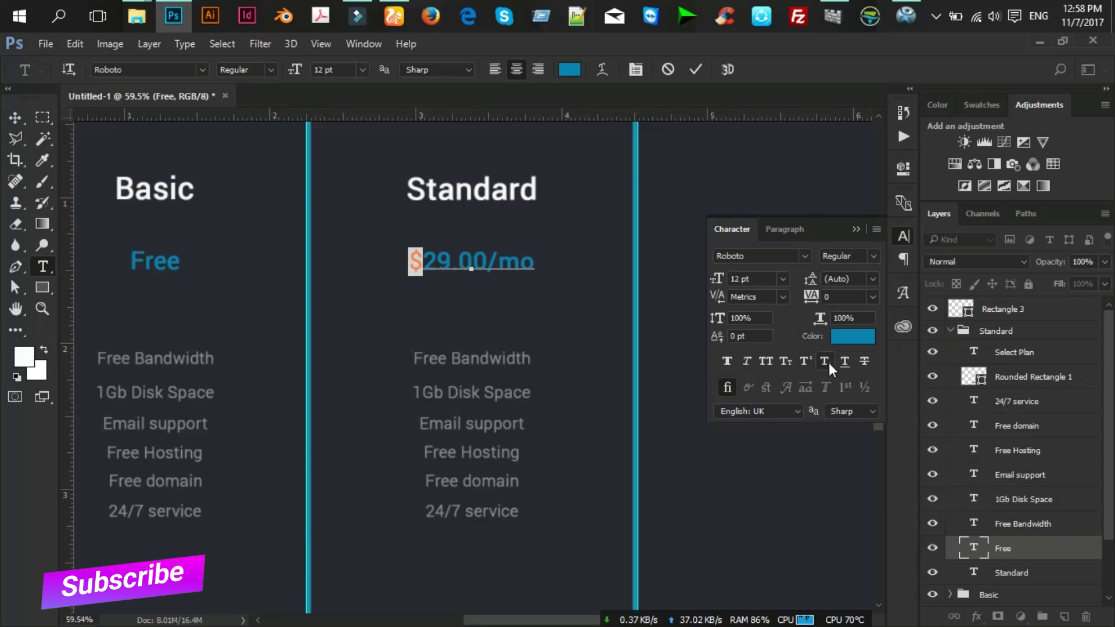
click(809, 362)
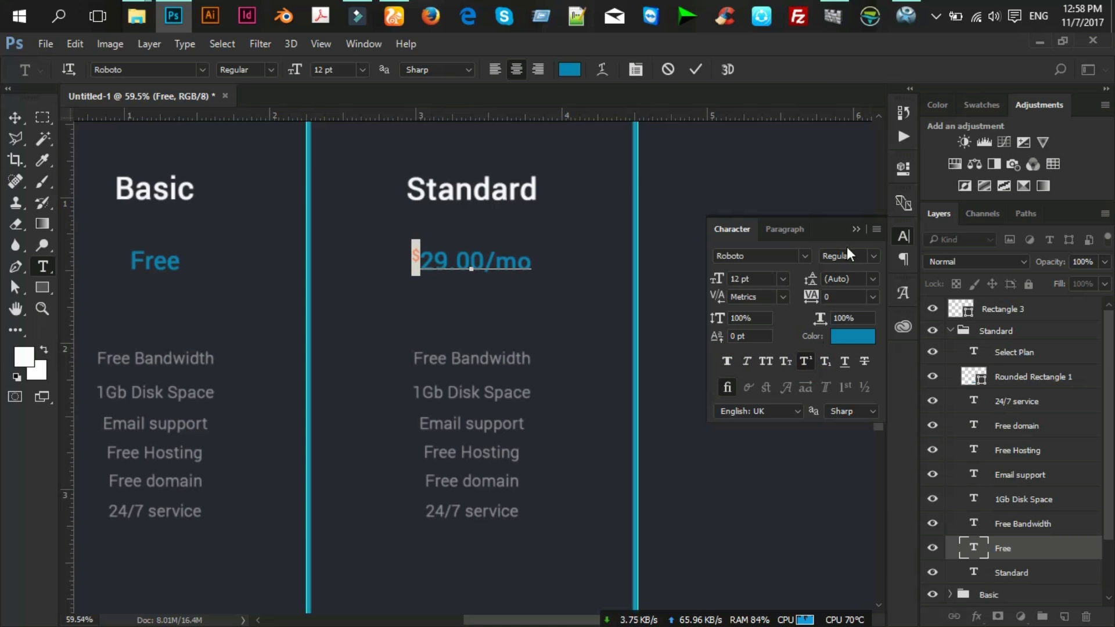
click(855, 231)
click(697, 71)
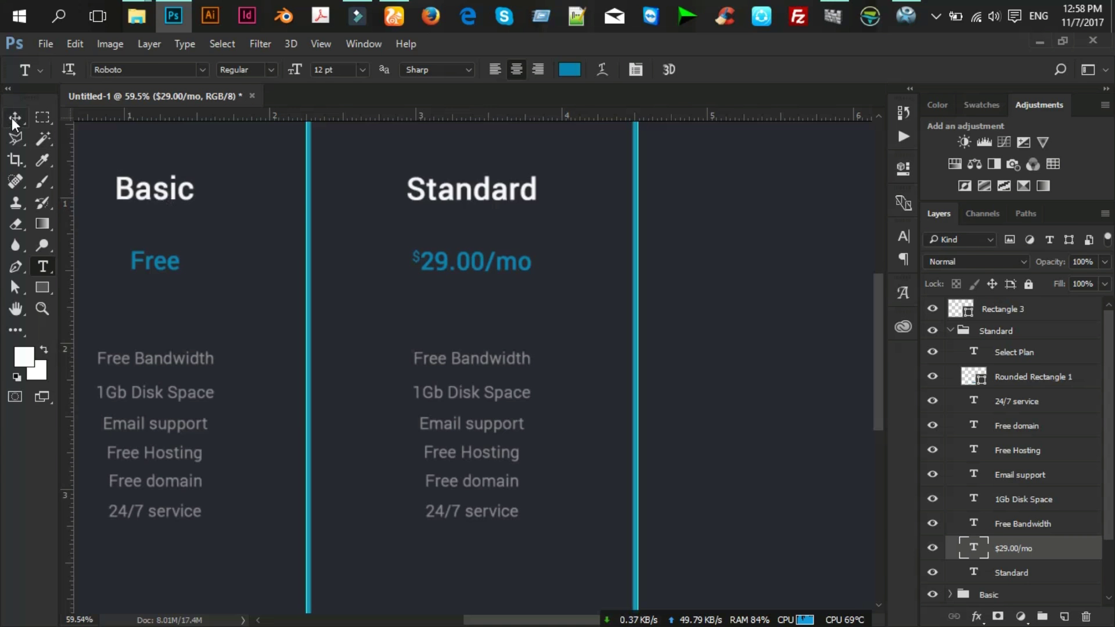
click(154, 191)
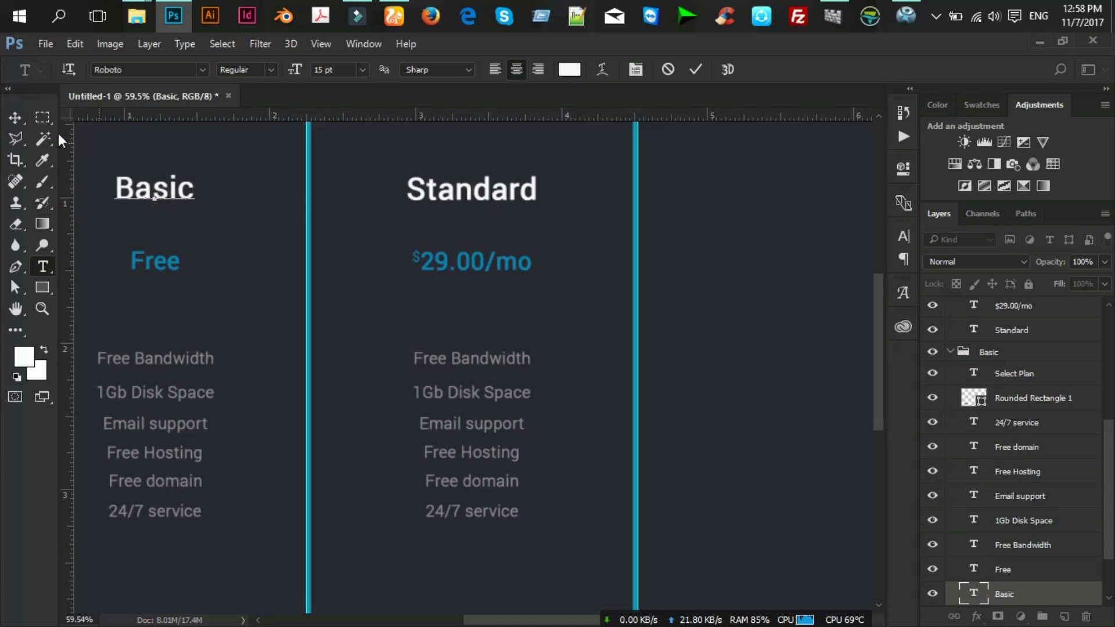
Remove faux bold from the Basic and Standard headings.
click(15, 118)
click(142, 185)
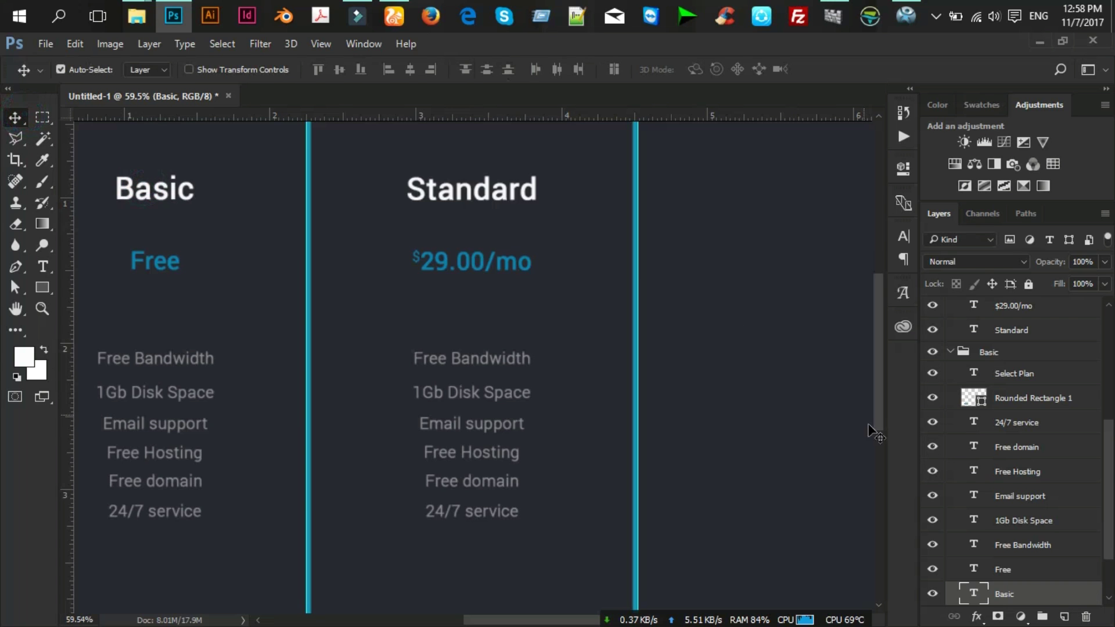
scroll(1027, 464, up, 3)
ctrl+click(1022, 405)
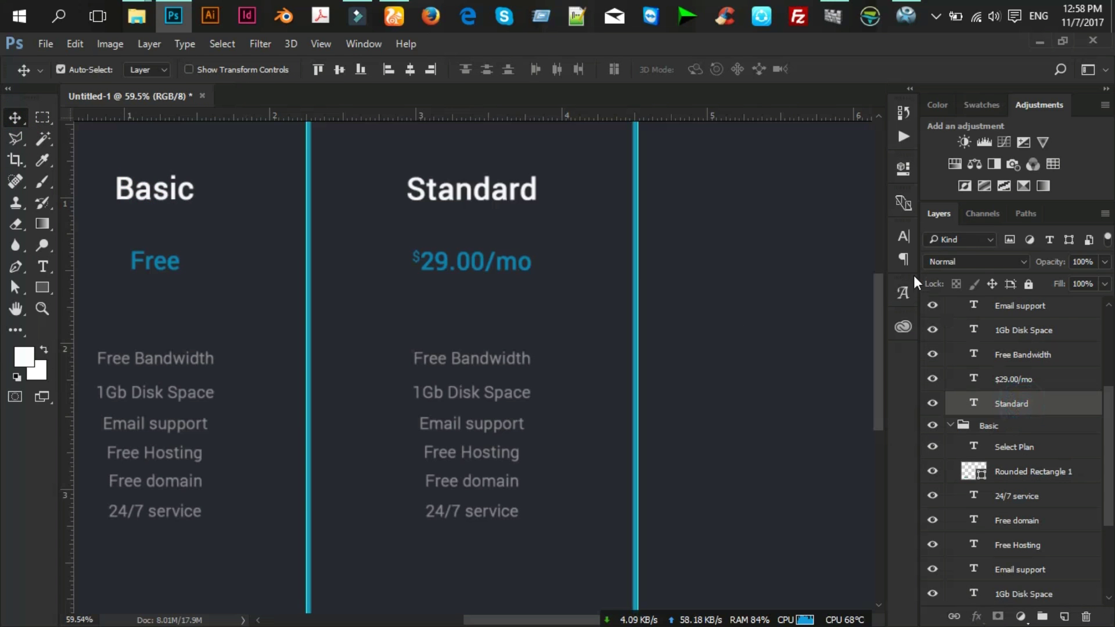
click(905, 238)
click(726, 360)
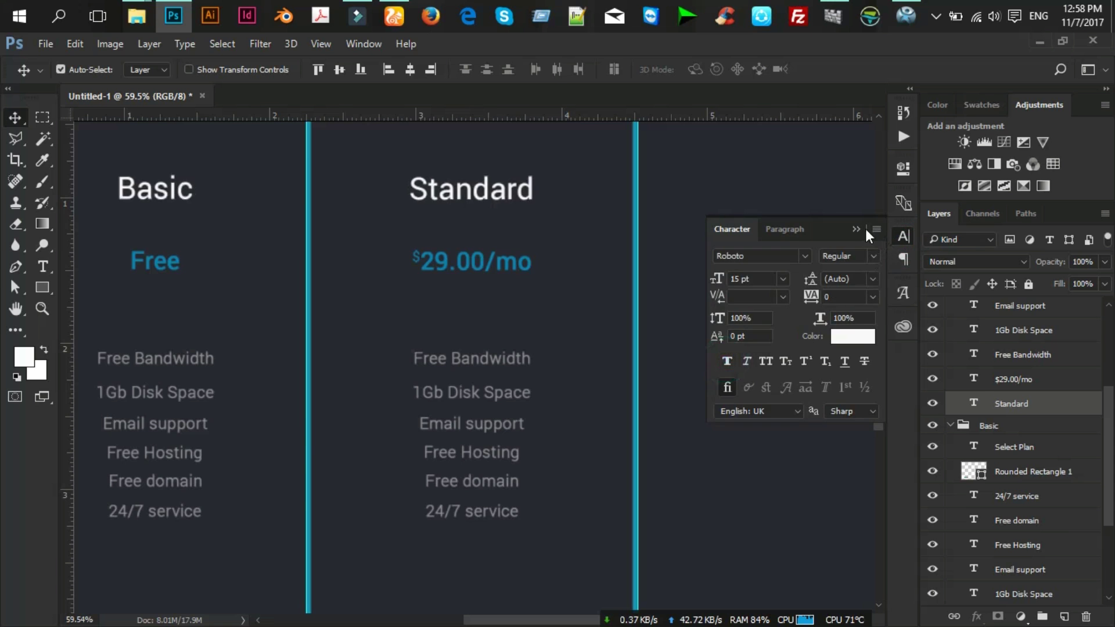
click(857, 229)
Remove faux bold from the $29.00/mo price text layer.
click(468, 265)
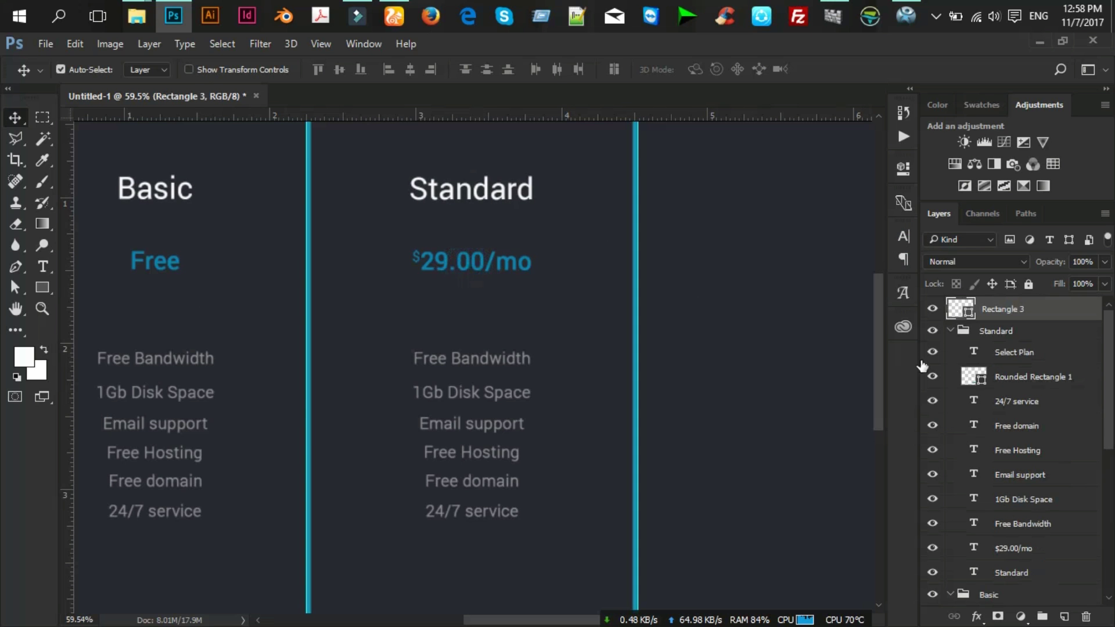
scroll(1066, 412, down, 2)
click(488, 268)
click(170, 271)
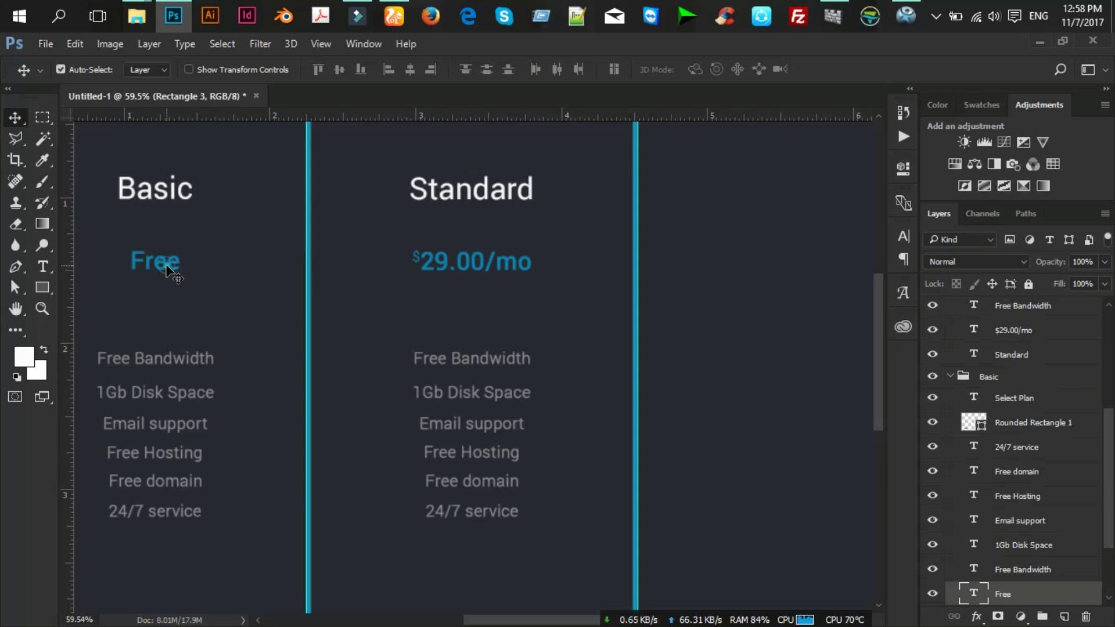
scroll(1031, 418, up, 2)
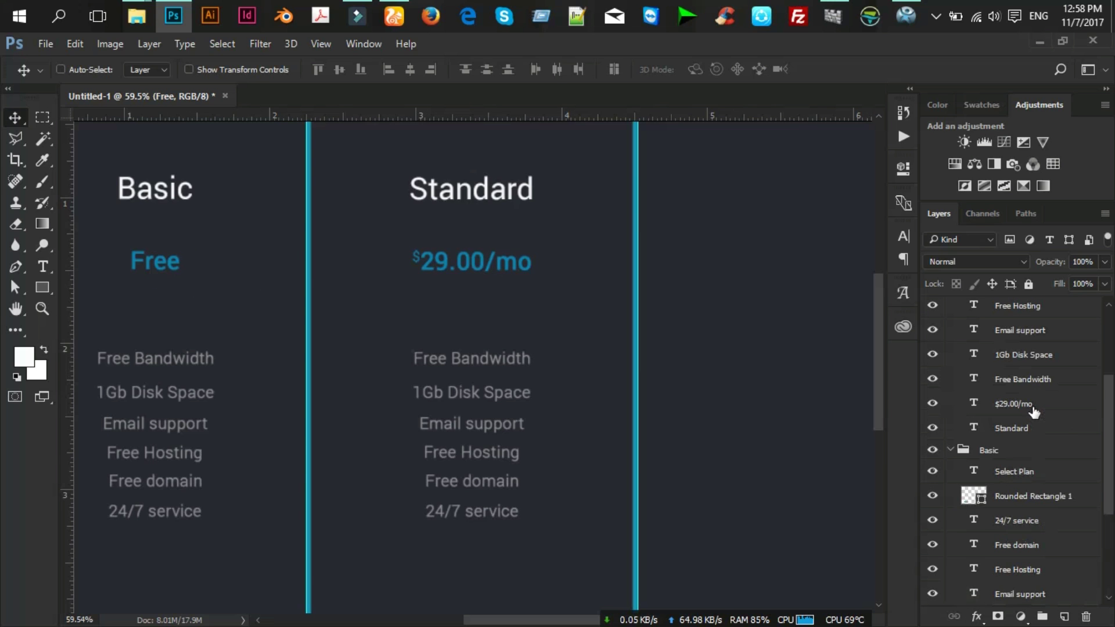
click(1026, 407)
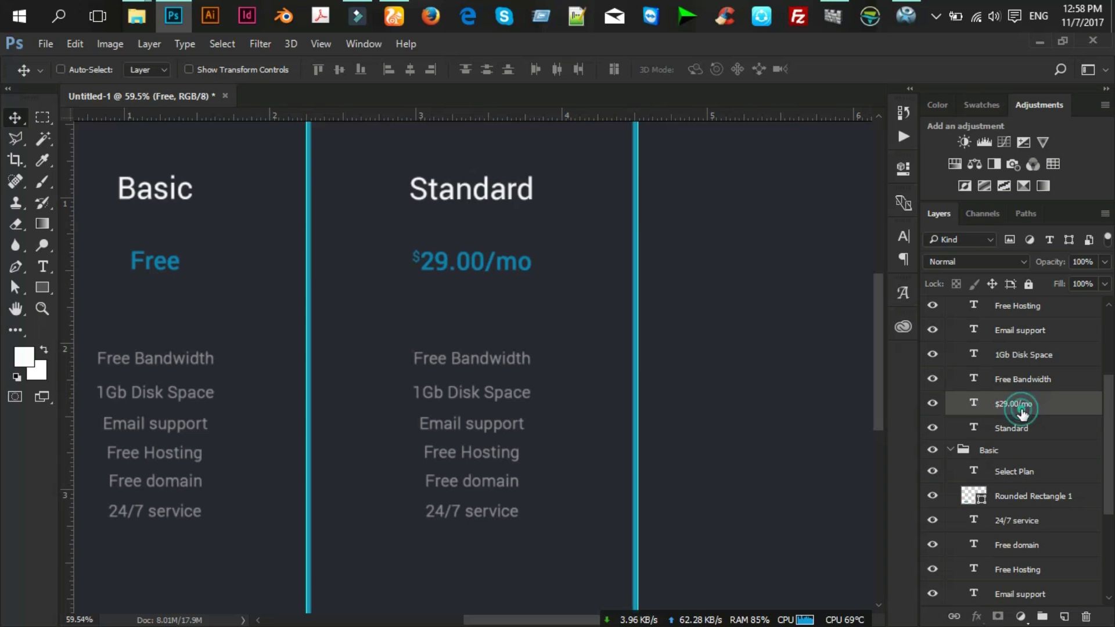
click(906, 241)
click(725, 361)
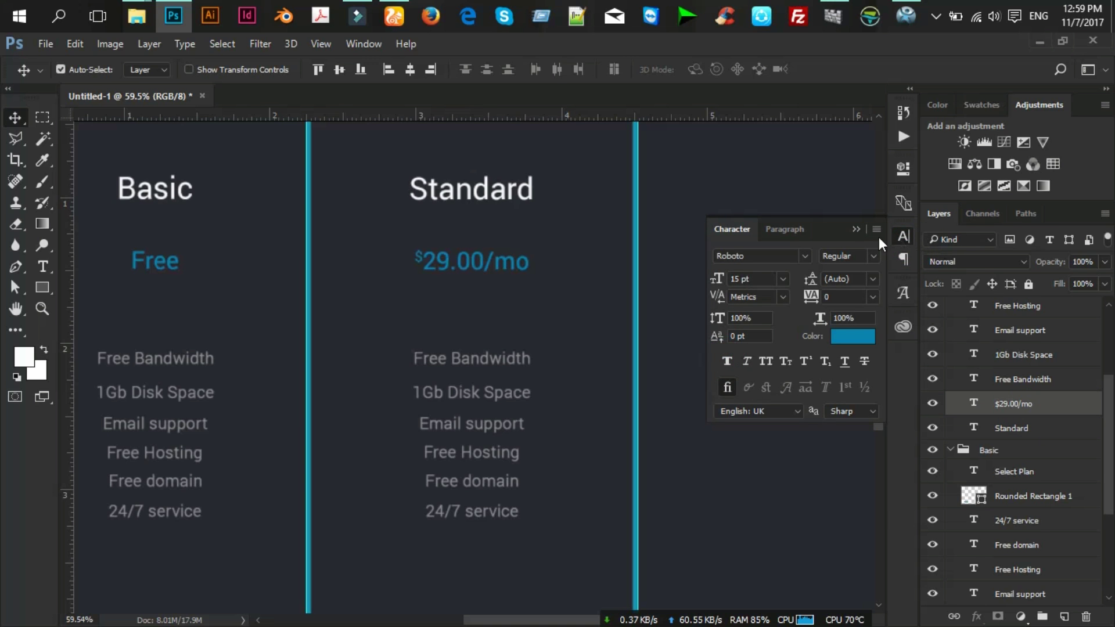
click(857, 229)
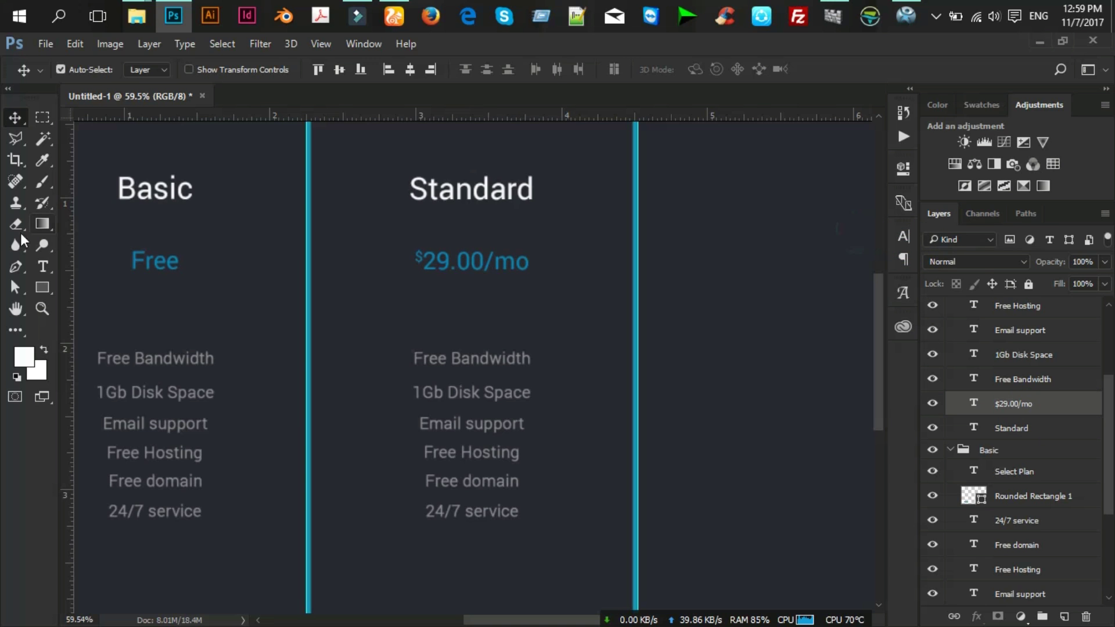
click(43, 267)
Set the '/mo' portion of the $29.00/mo price to 8 pt, then fit the table on screen.
drag(483, 264, 532, 267)
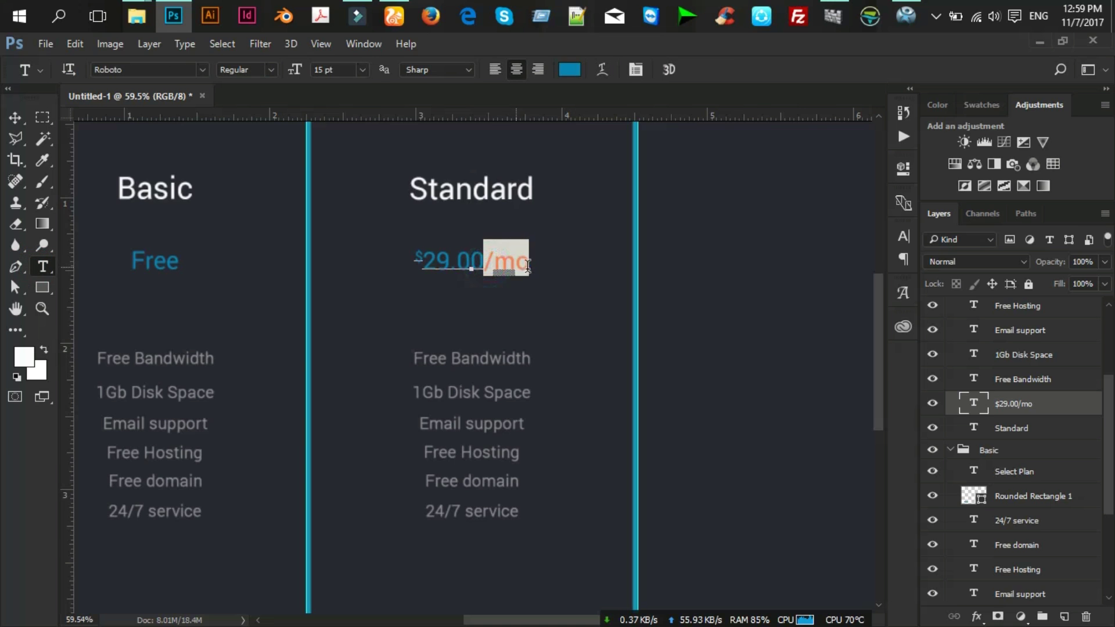
click(903, 237)
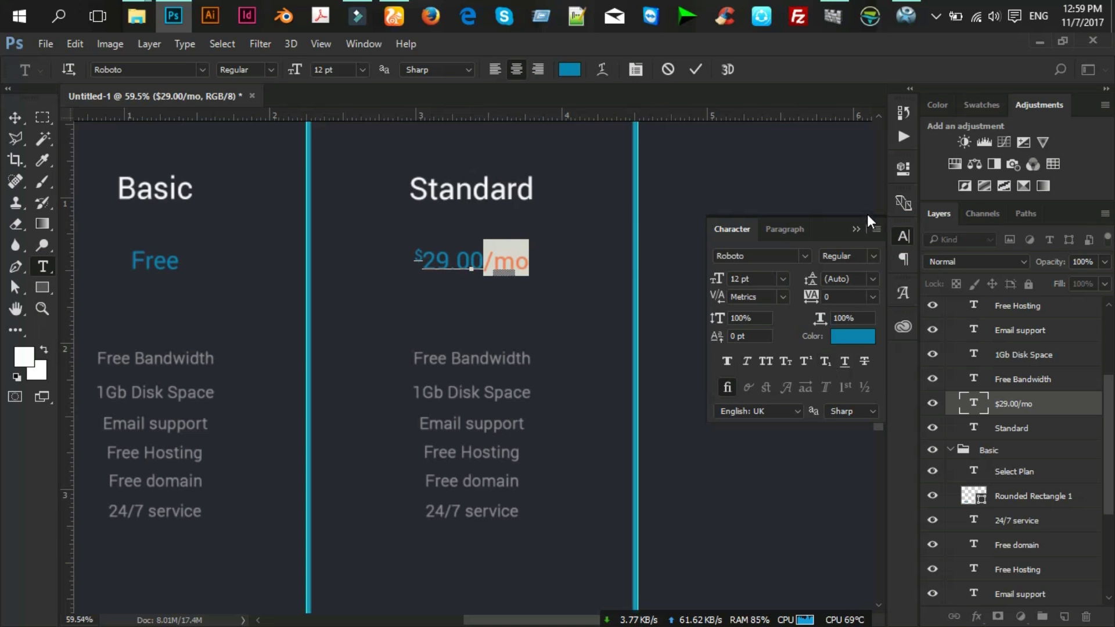
click(855, 230)
triple_click(330, 68)
text(4)
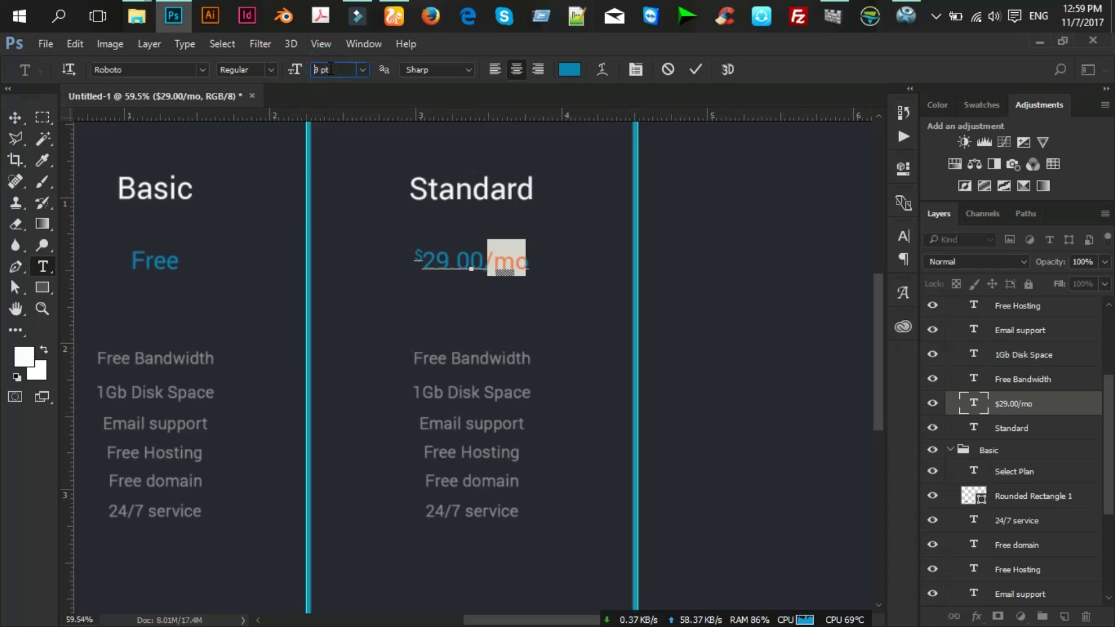
key(Return)
key(Up)
key(Up)
key(Up)
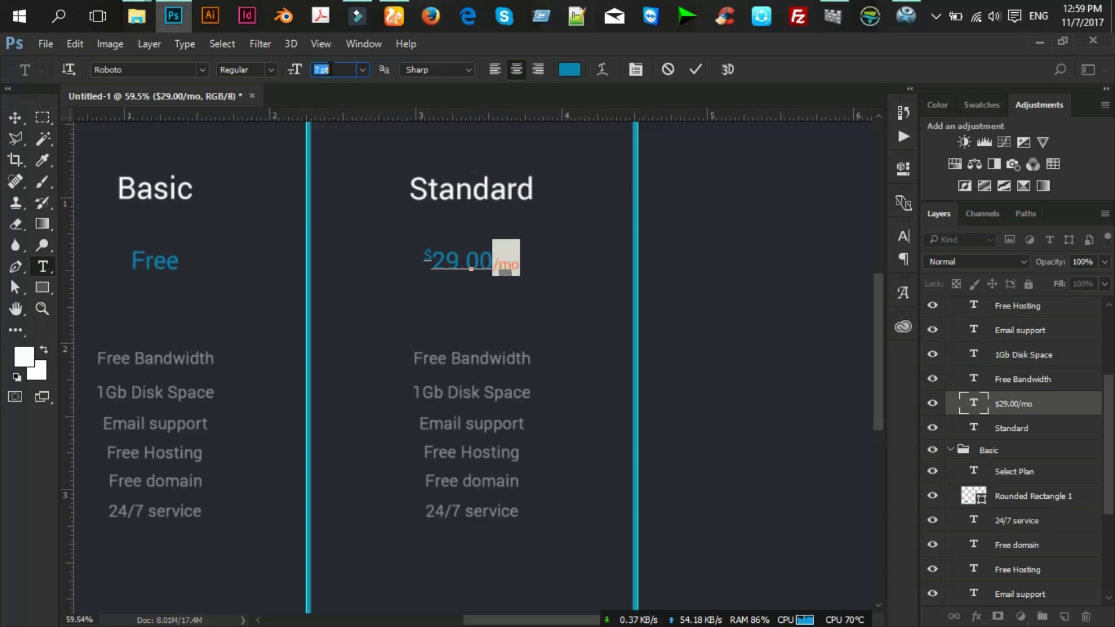
key(Up)
key(Up)
key(Down)
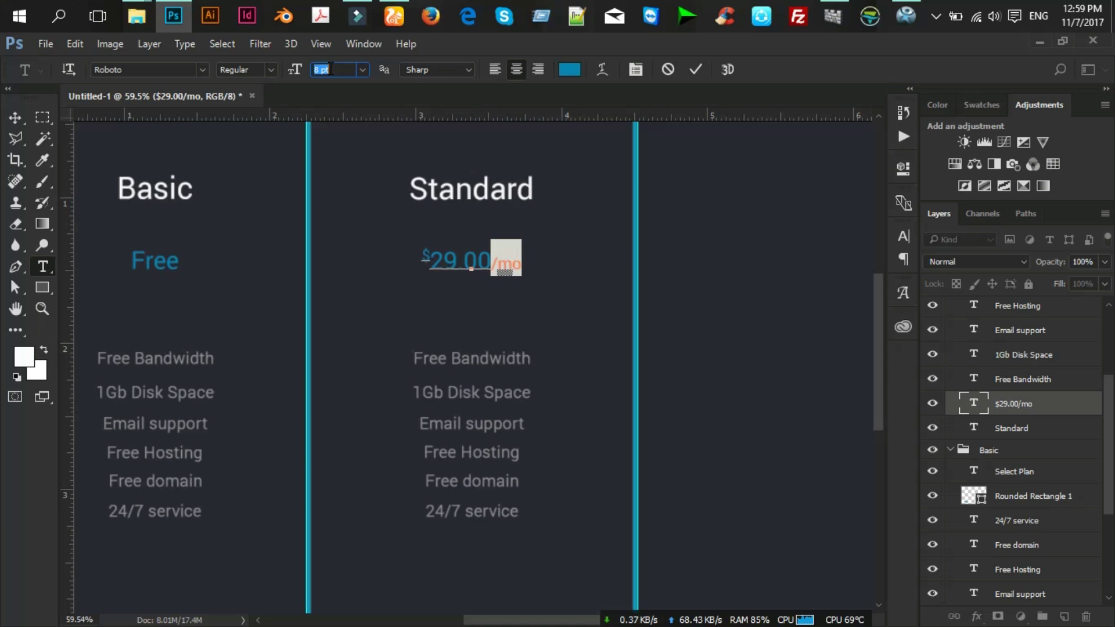
click(694, 70)
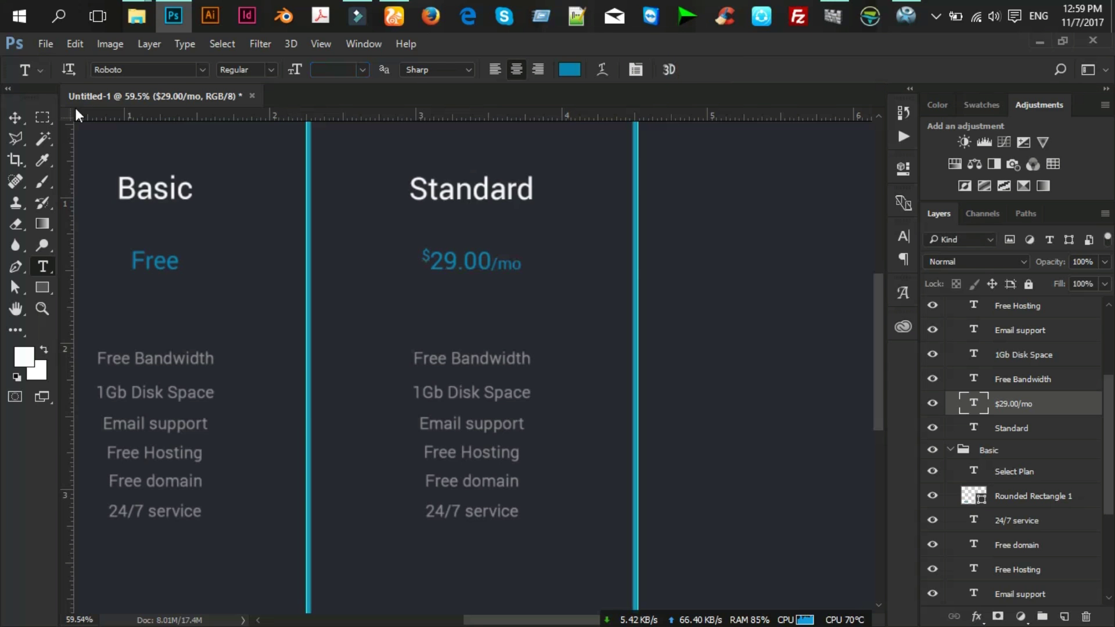
click(17, 118)
key(ctrl+0)
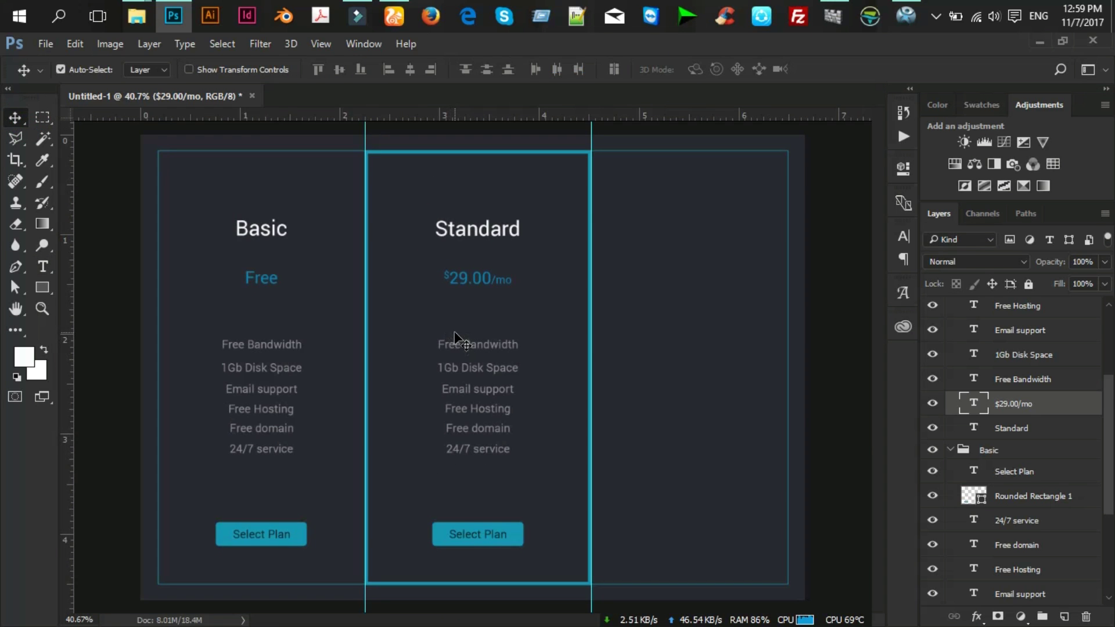
Change Standard's feature lines to 3Gb Disk Space and Unlimited Bandwidth.
click(42, 267)
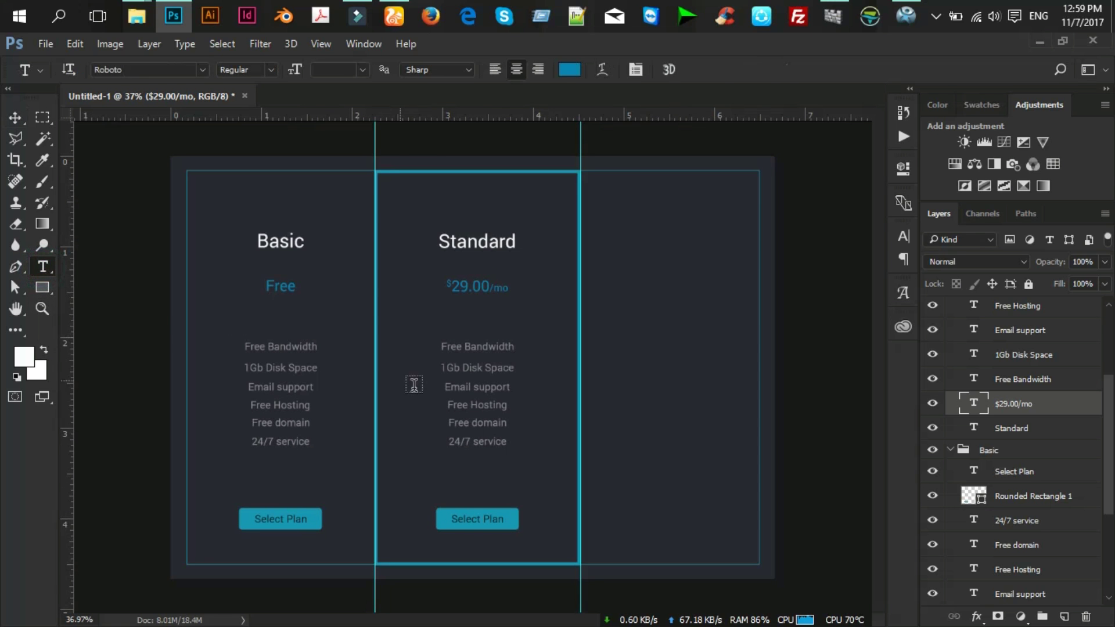
scroll(487, 412, up, 1)
scroll(474, 400, up, 1)
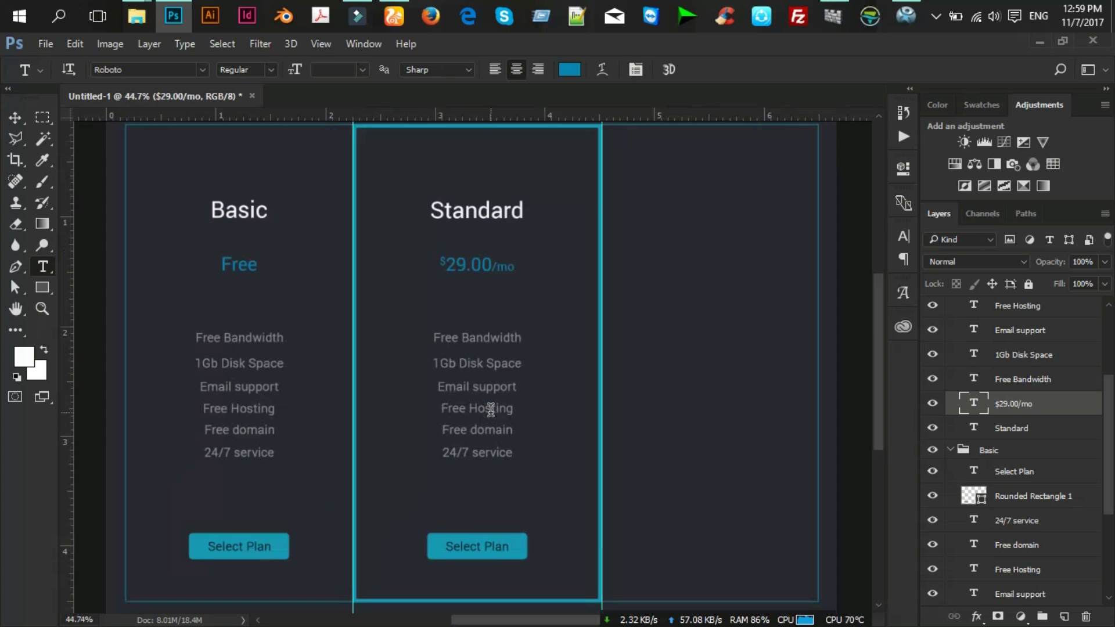
click(466, 365)
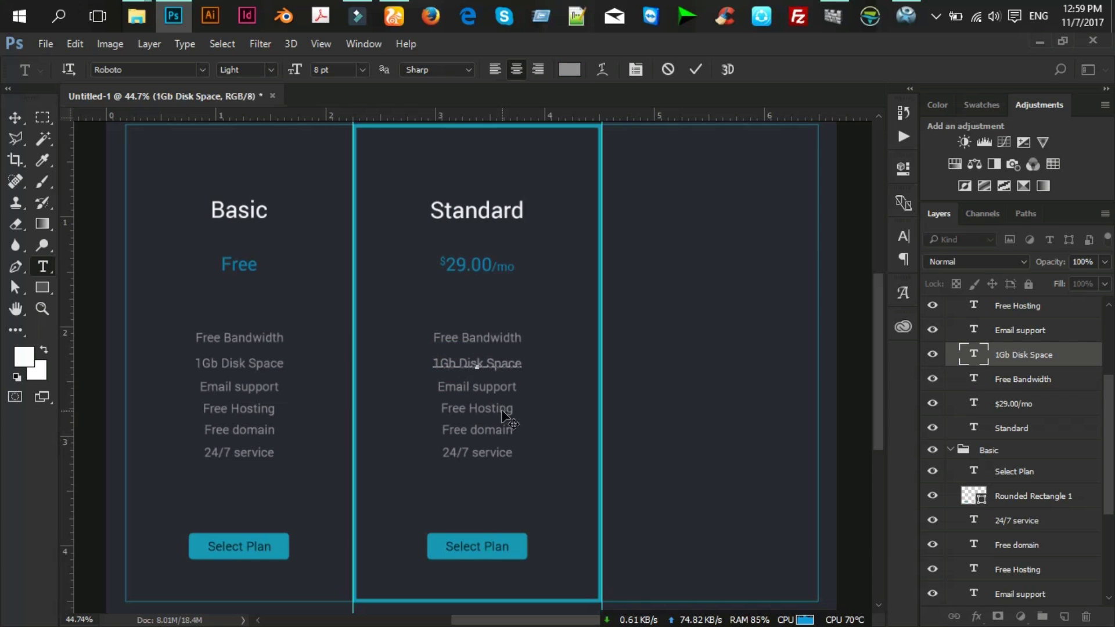
key(BackSpace)
text(3)
click(696, 69)
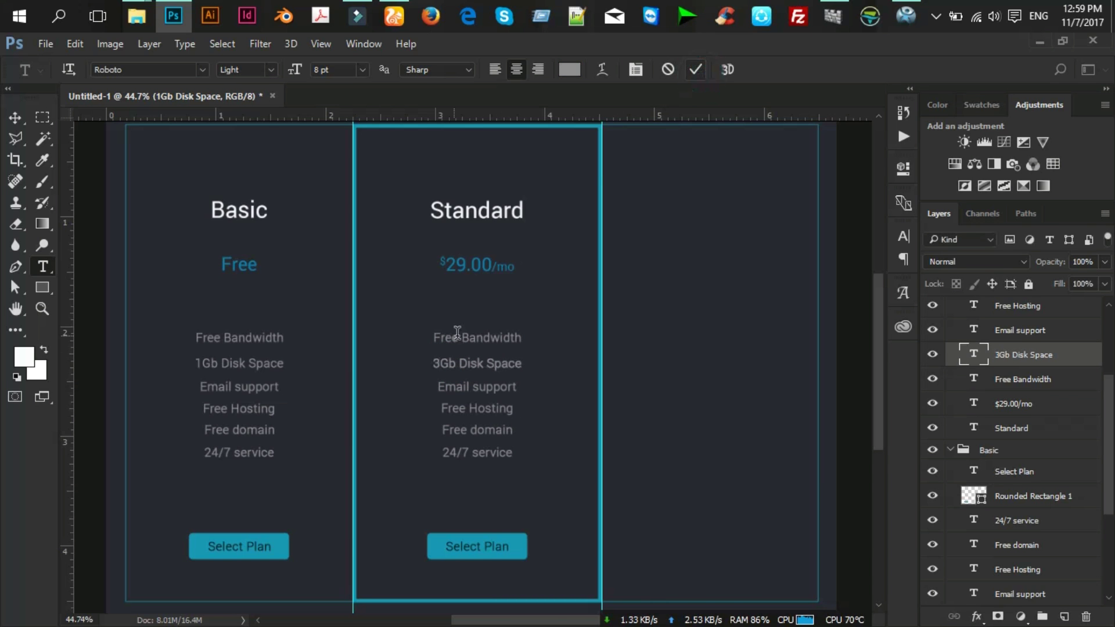
click(463, 337)
key(ctrl+a)
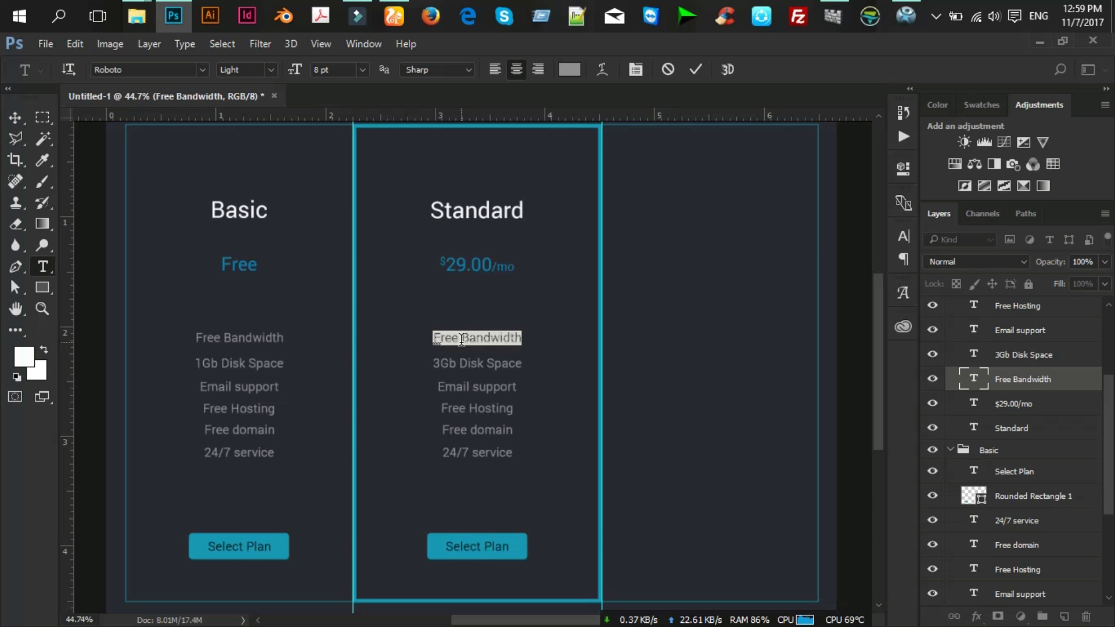
text(Unlimited Bandwidth)
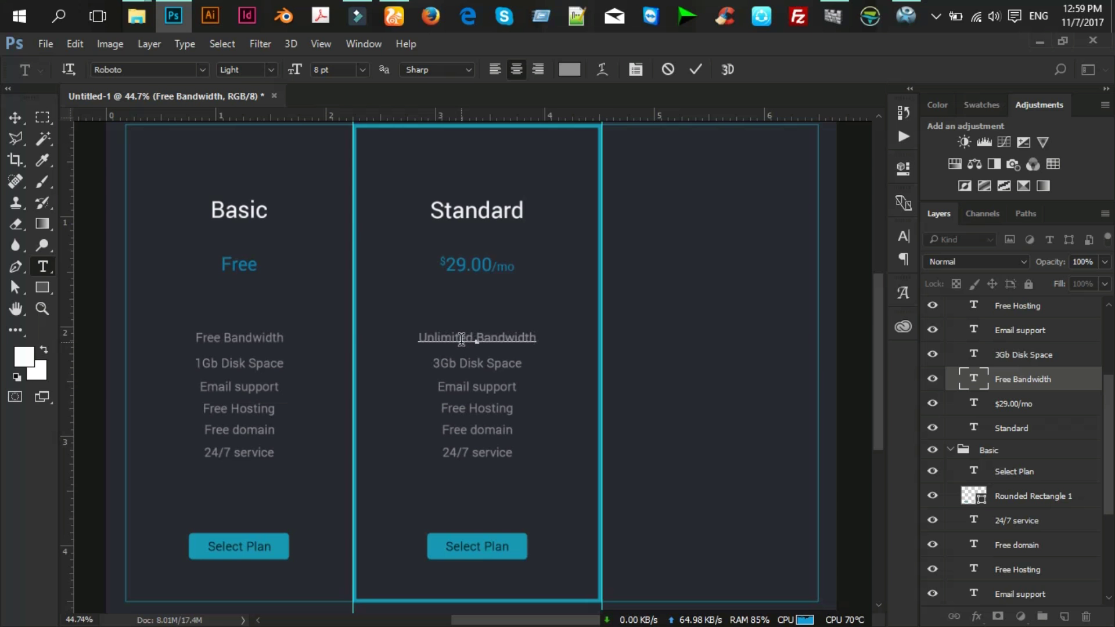
click(696, 69)
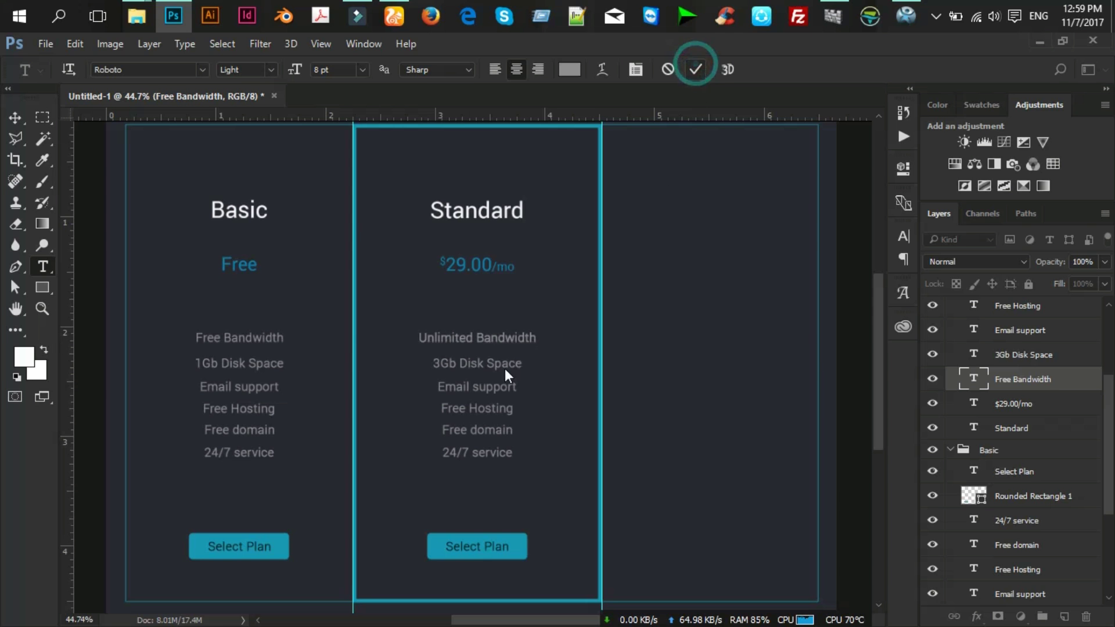
Replace Free Hosting with Agent Support and select the 24/7 service line's text.
click(482, 408)
key(ctrl+a)
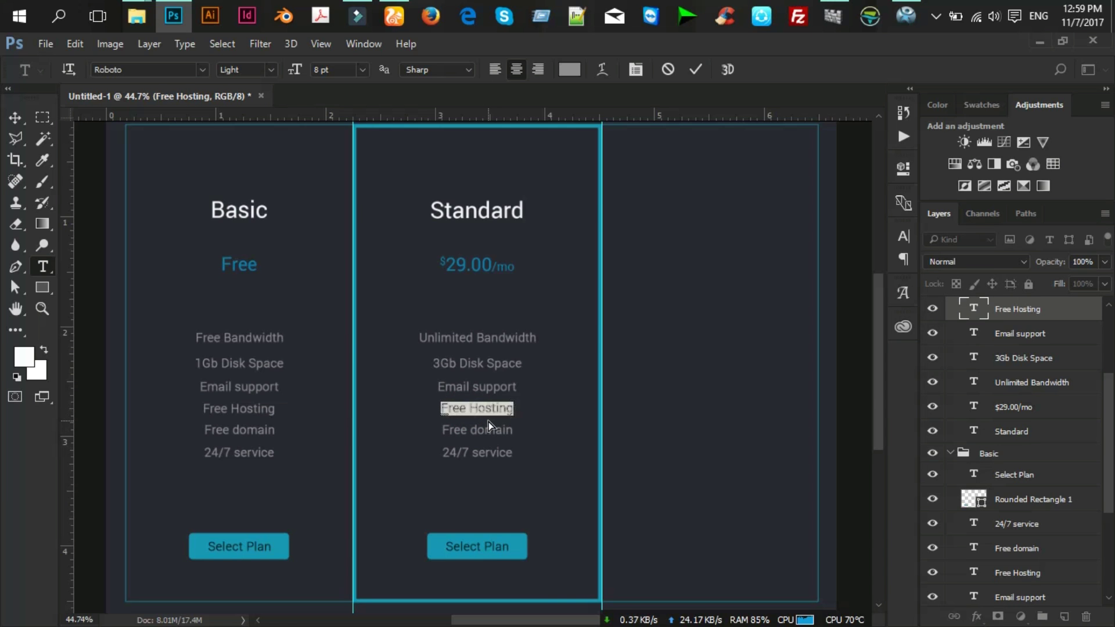
click(489, 422)
key(ctrl+a)
key(BackSpace)
text(Agent Support)
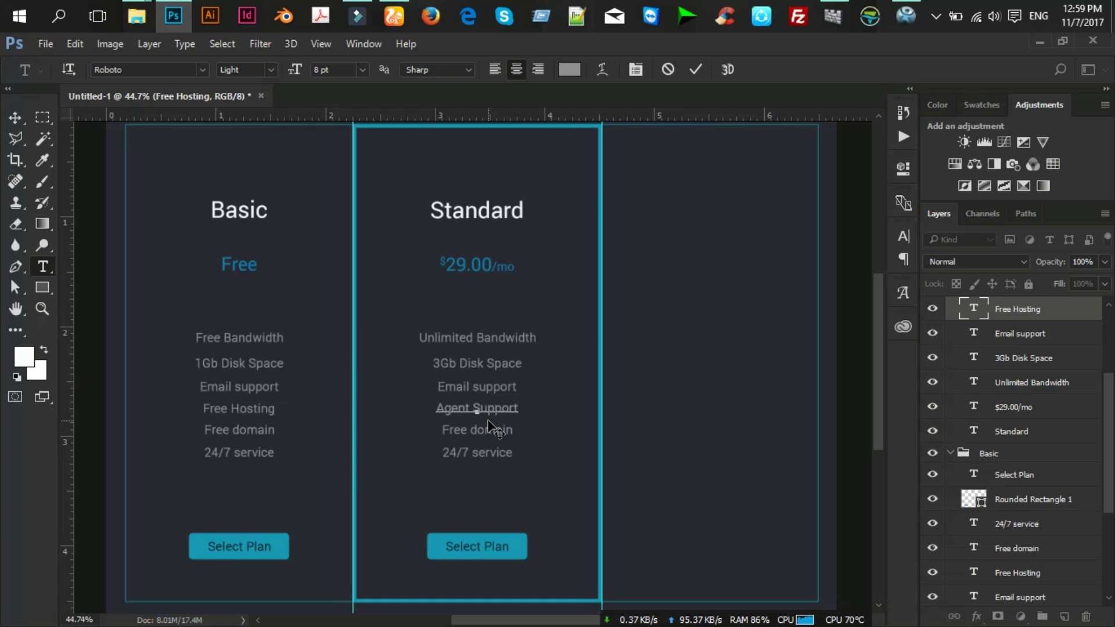
click(698, 68)
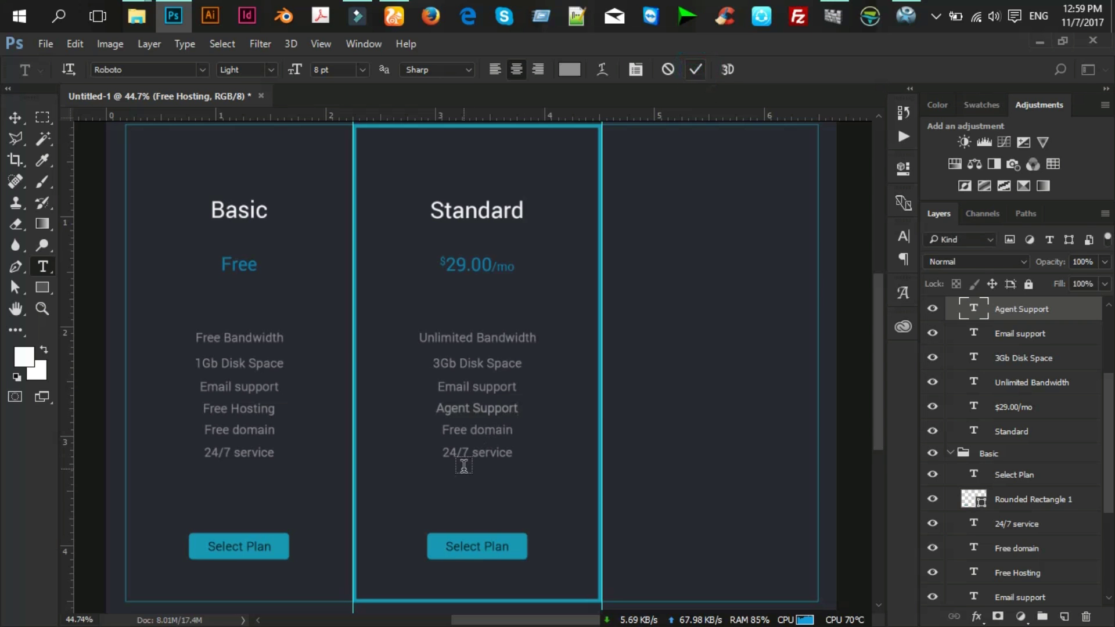
click(474, 455)
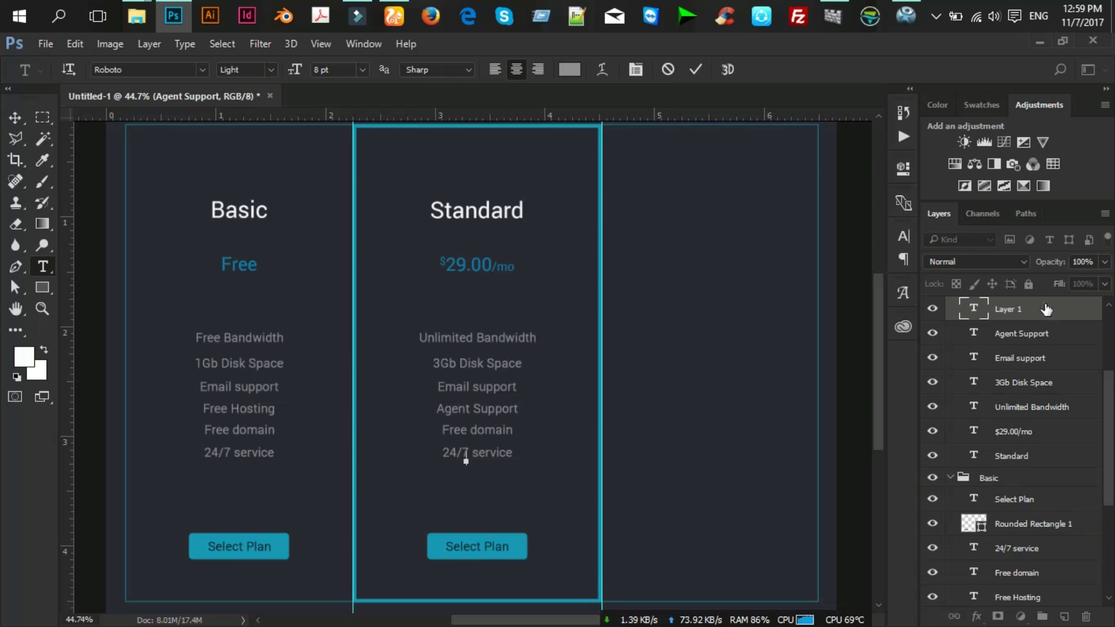
key(Escape)
click(465, 453)
double_click(465, 453)
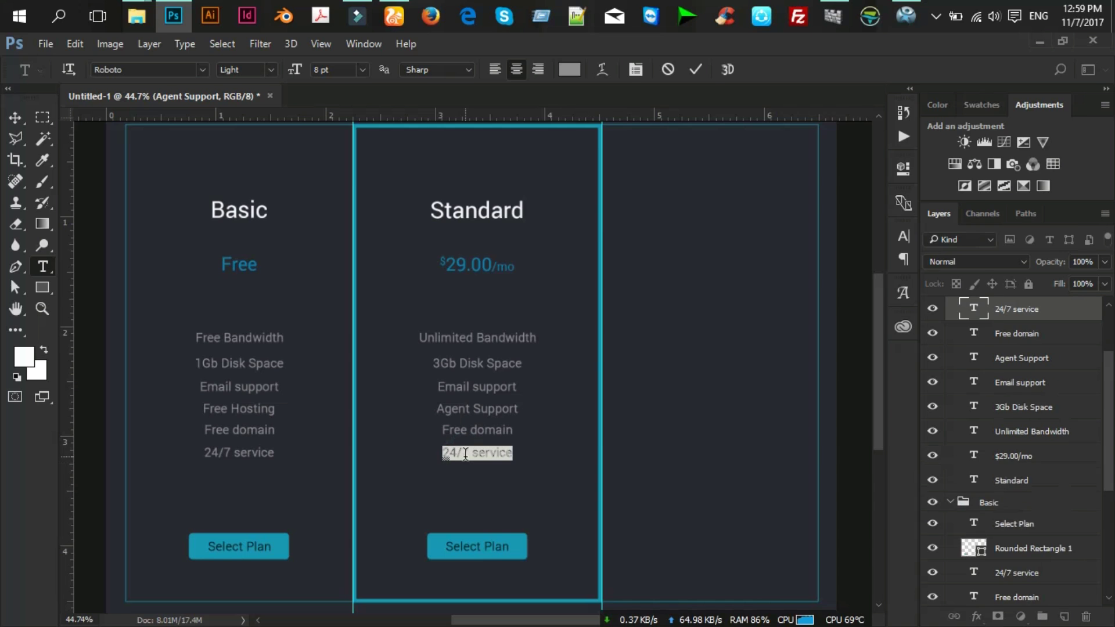
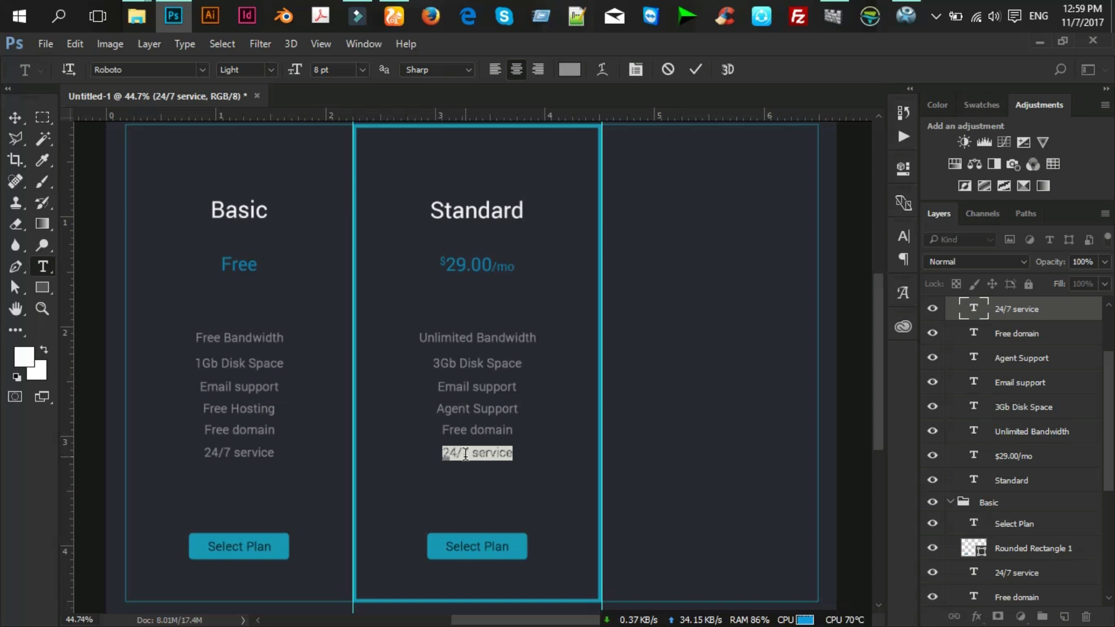
Replace the Standard card's '24/7 service' line with 'Customer Support' and commit the edit.
text(co)
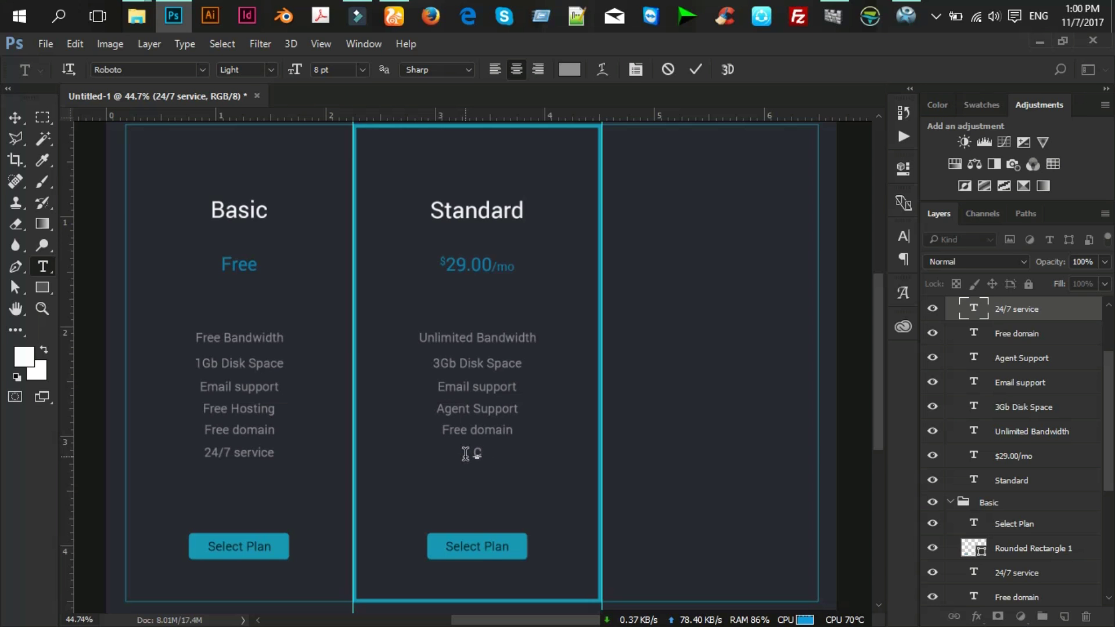
text(o)
text(omer )
text(S)
text(upport)
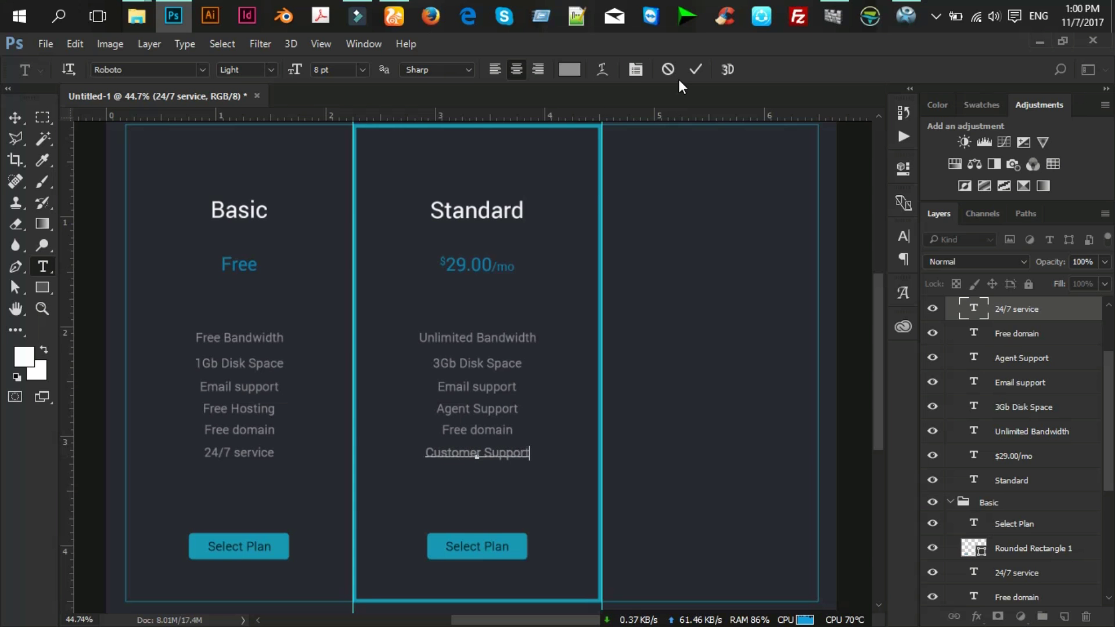
click(696, 69)
click(15, 118)
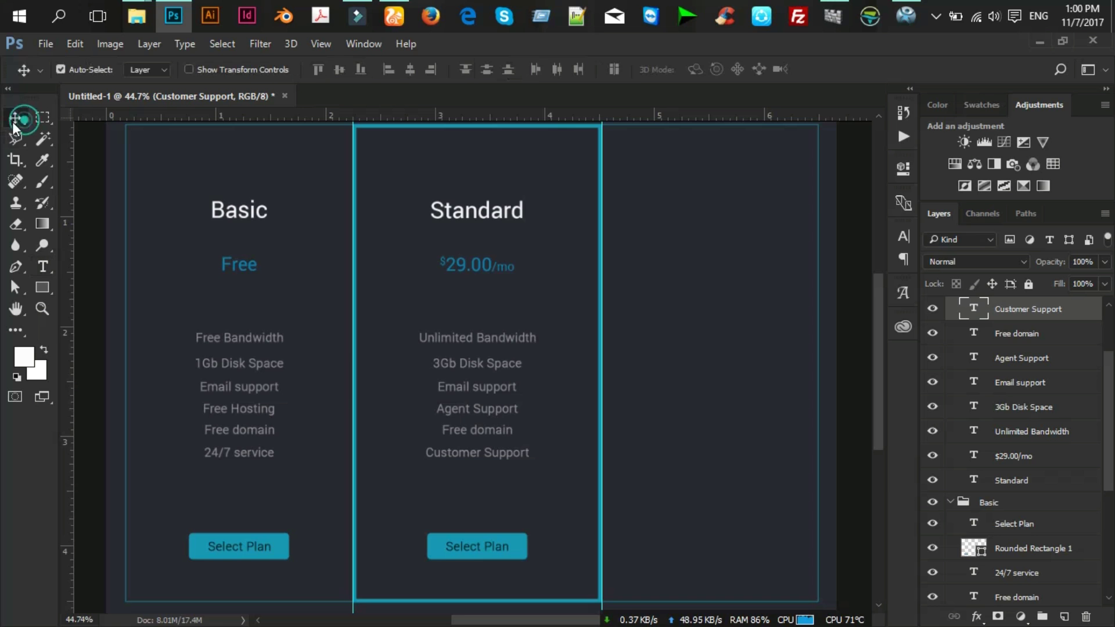
Select the Customer Support text layer in the Layers panel.
scroll(442, 413, down, 2)
scroll(542, 481, down, 2)
scroll(430, 482, up, 2)
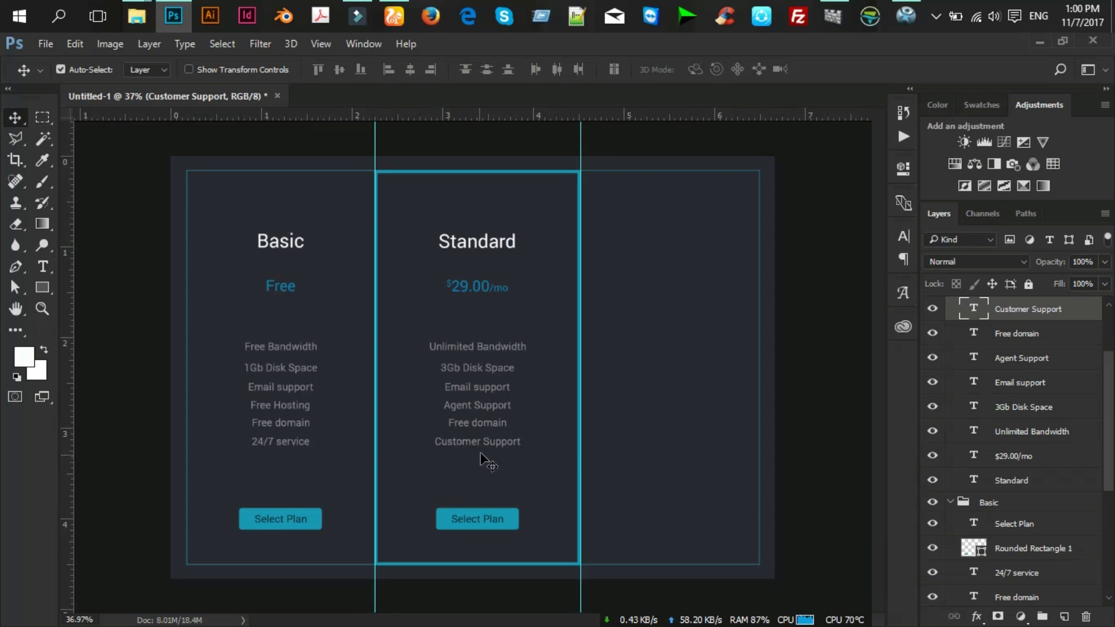
click(499, 444)
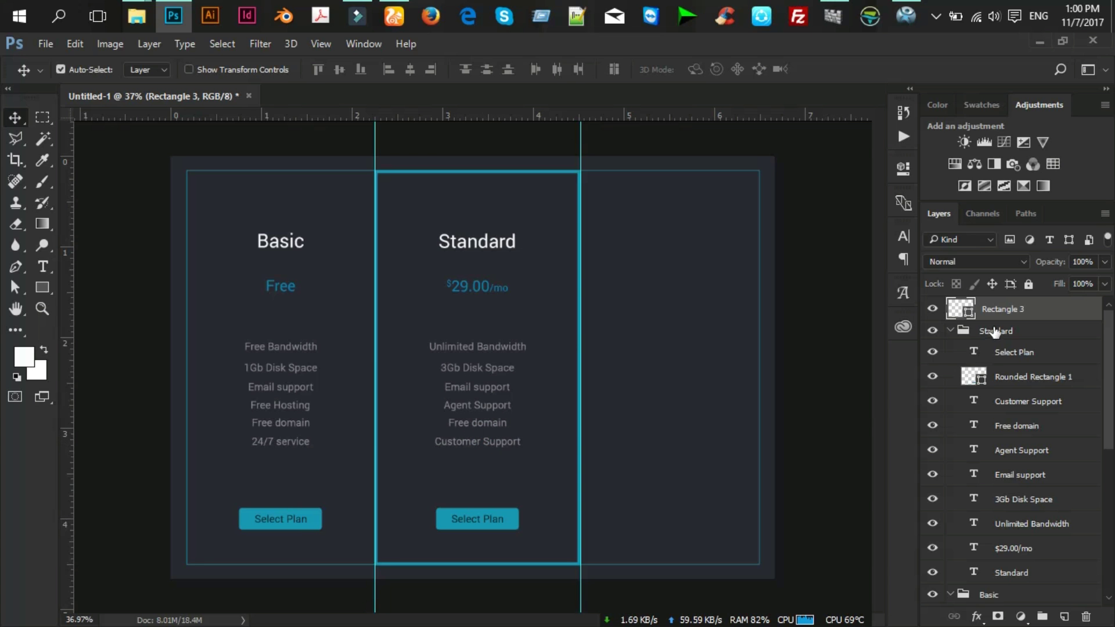
scroll(998, 431, down, 2)
scroll(998, 431, up, 2)
click(1028, 407)
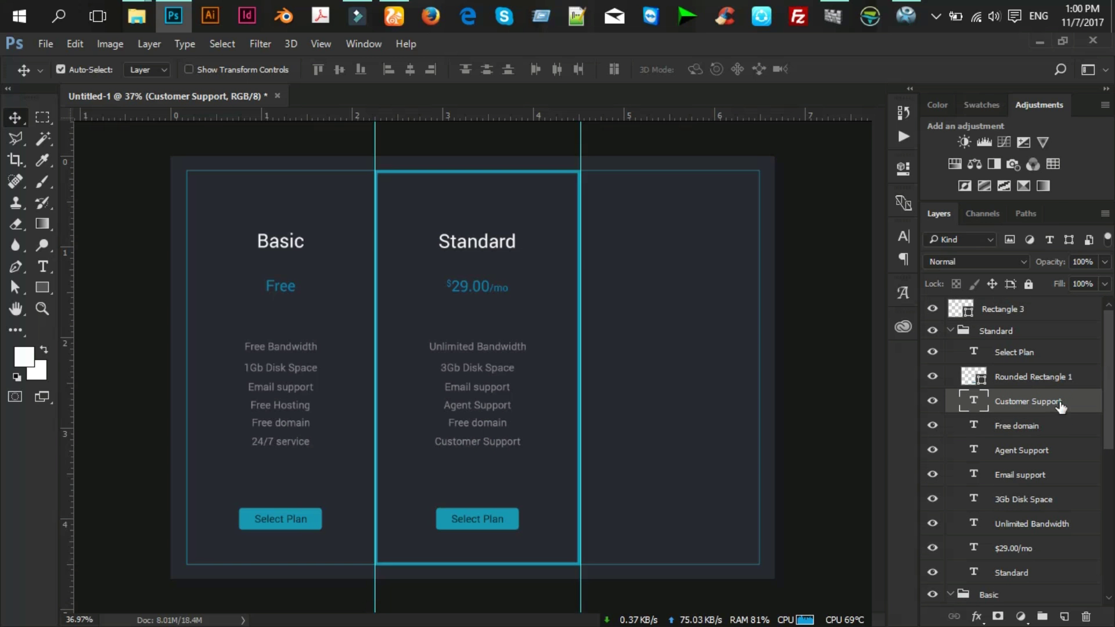
Duplicate the Customer Support layer and nudge the copy one line below it.
right_click(1057, 403)
click(782, 202)
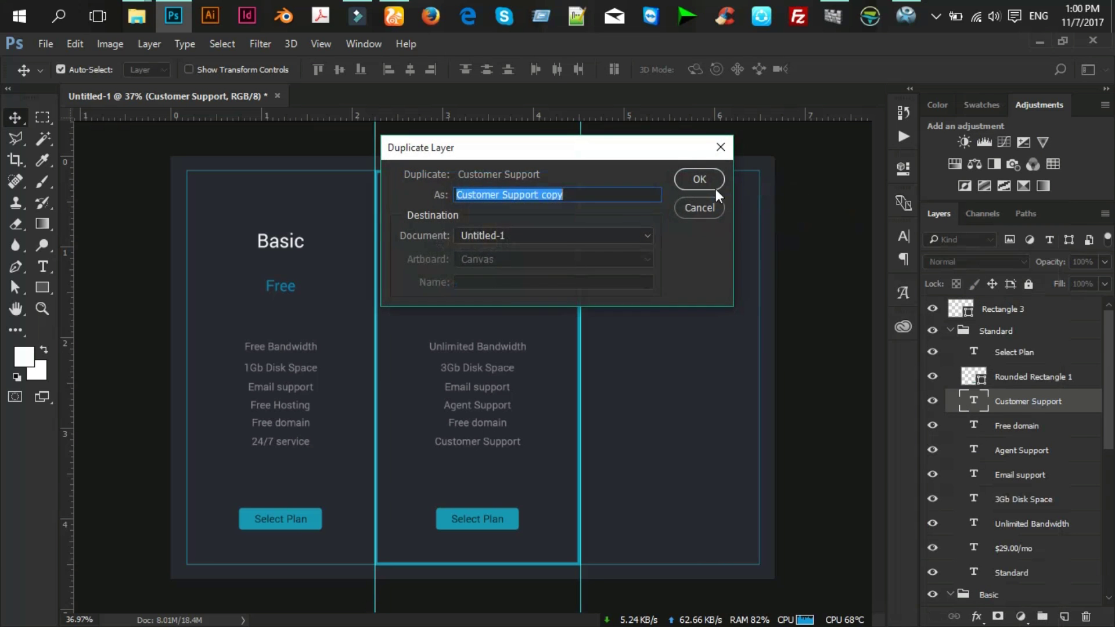
click(699, 180)
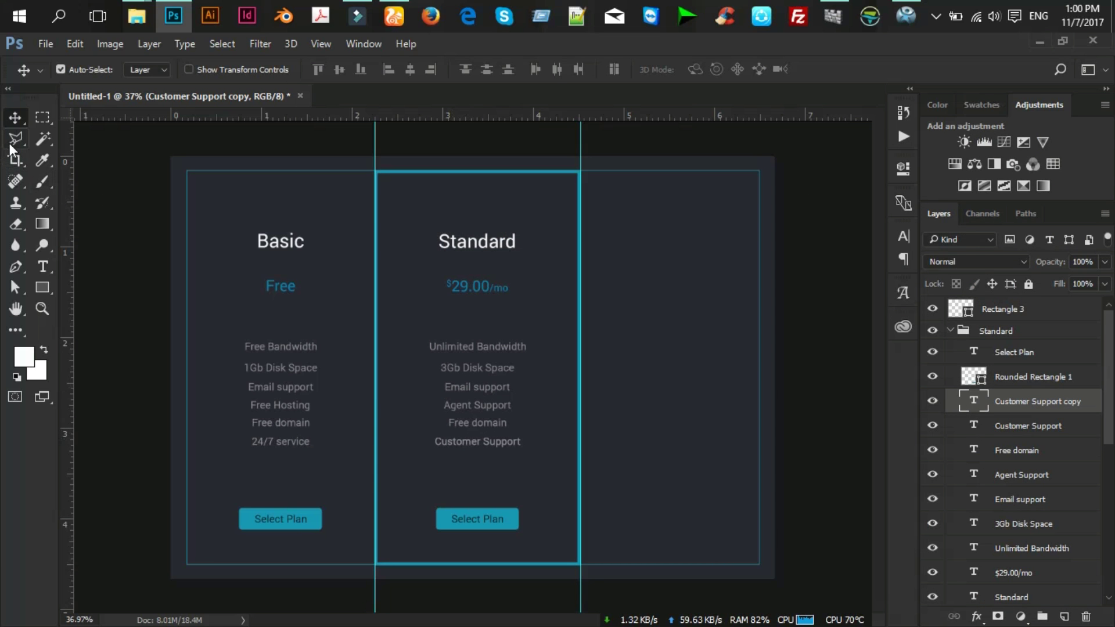
key(shift+Down)
key(shift+Down)
key(shift+Down)
key(shift+Down)
key(shift+Down)
key(shift+Down)
key(shift+Down)
key(shift+Down)
Retype the copied line as 'Web 2.0' and commit it.
click(42, 267)
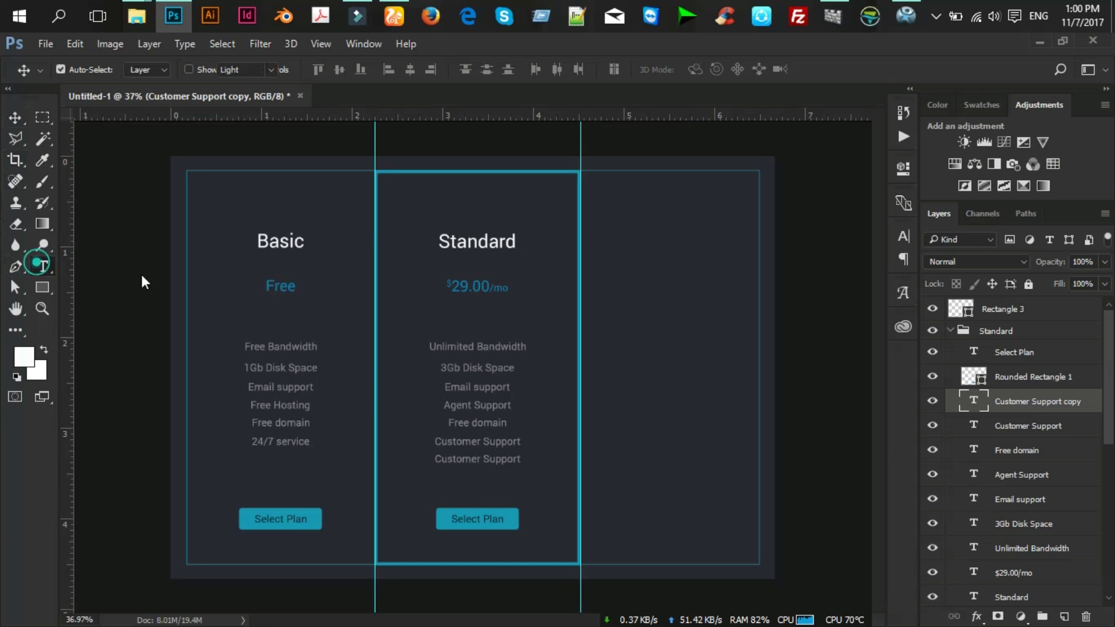
scroll(467, 451, up, 1)
triple_click(473, 469)
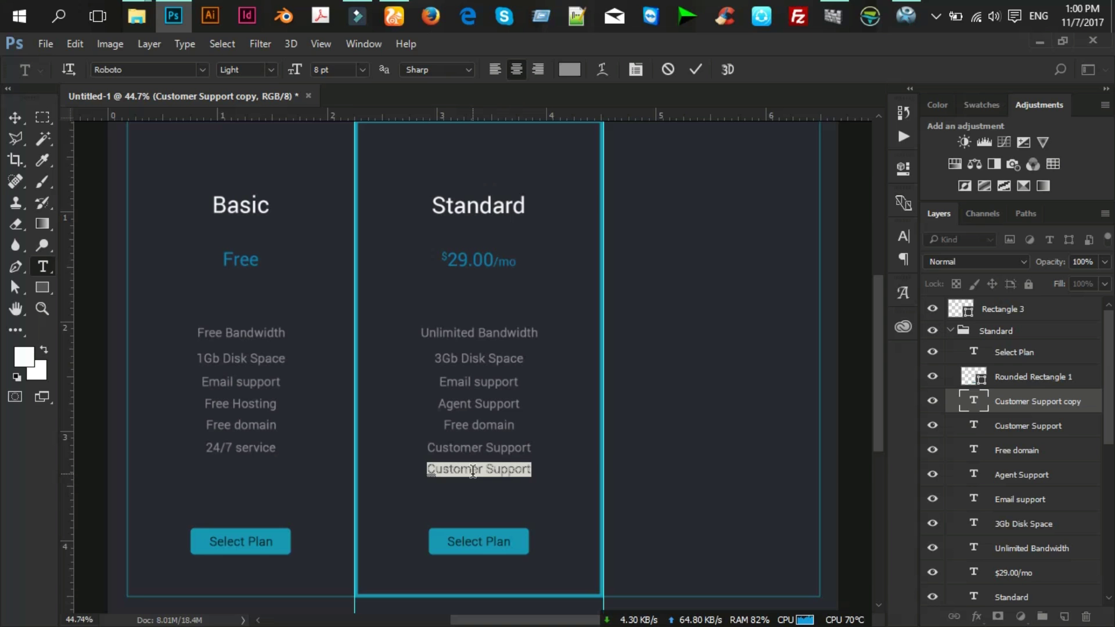
text(M)
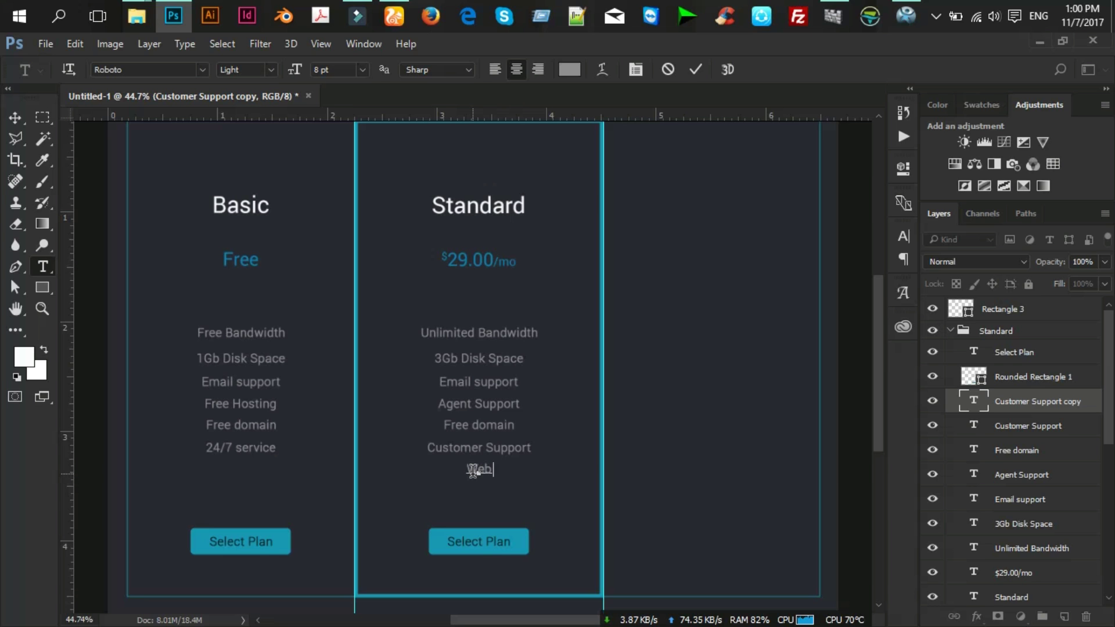
text(2)
text(9)
text(0)
key(BackSpace)
key(BackSpace)
text(0)
click(695, 66)
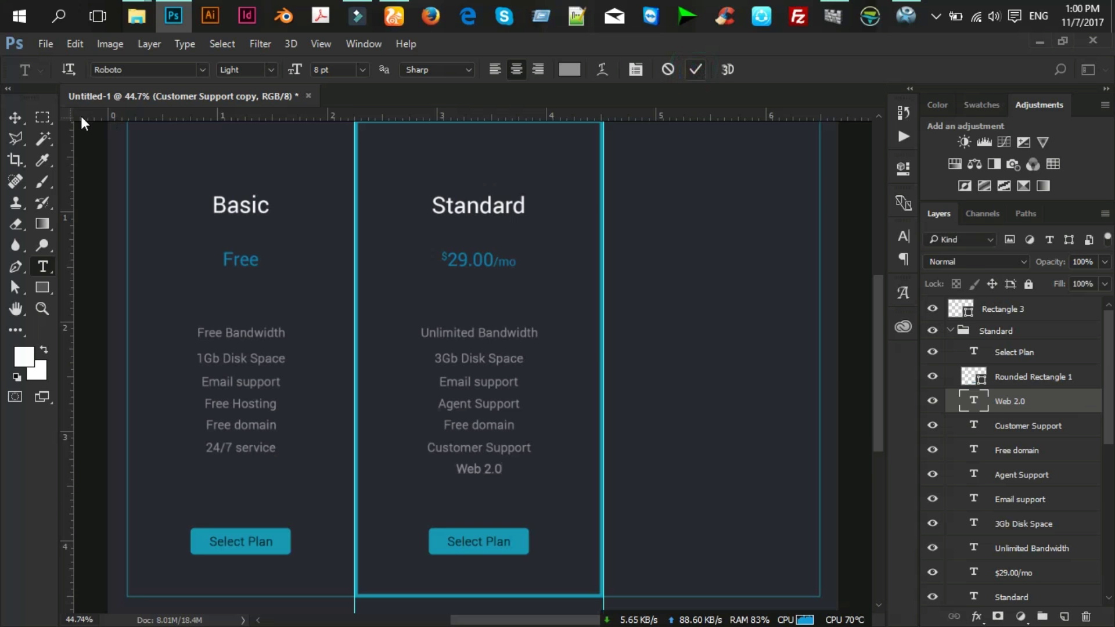
click(11, 119)
scroll(1025, 447, down, 3)
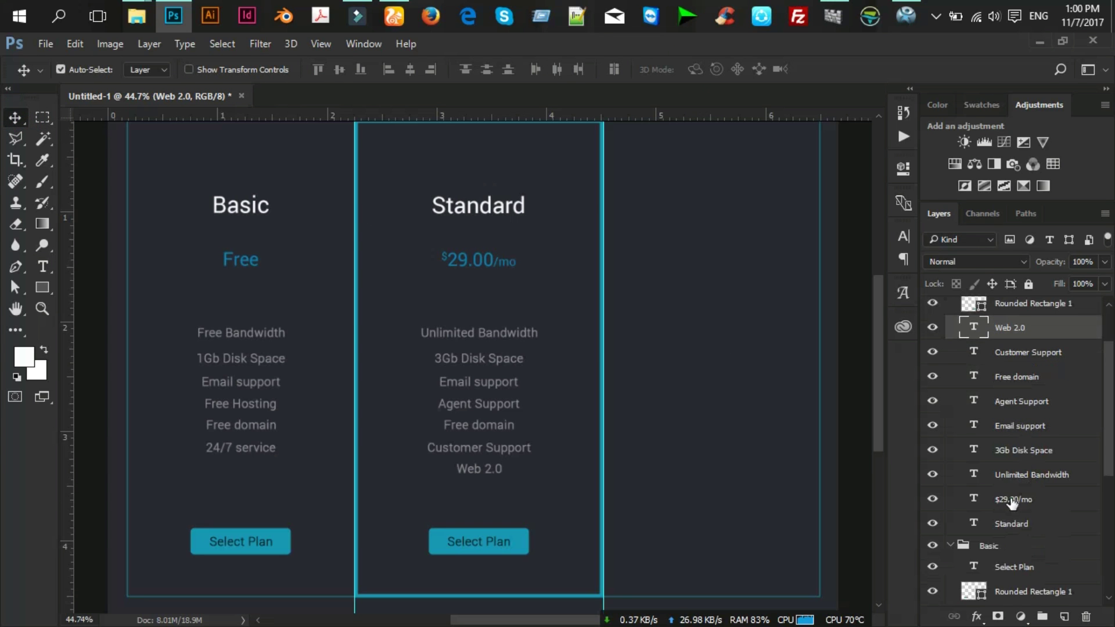
Nudge the selected Standard feature text layers upward twice.
shift+click(1029, 475)
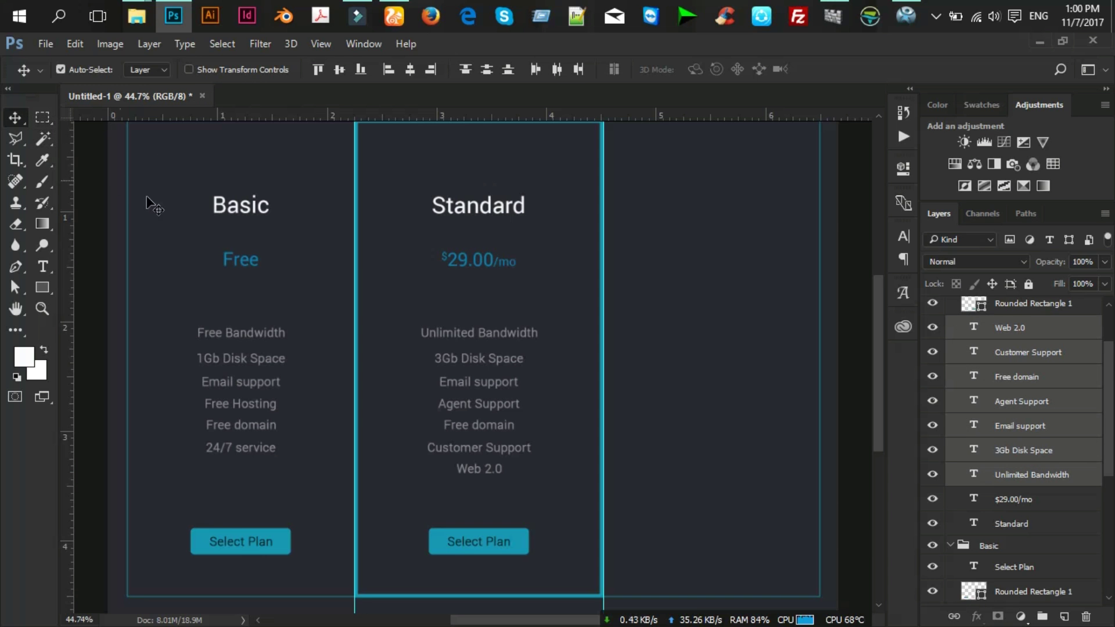
key(shift+Up)
key(shift+Up)
key(shift+Up)
key(shift+Up)
key(shift+Up)
key(shift+Up)
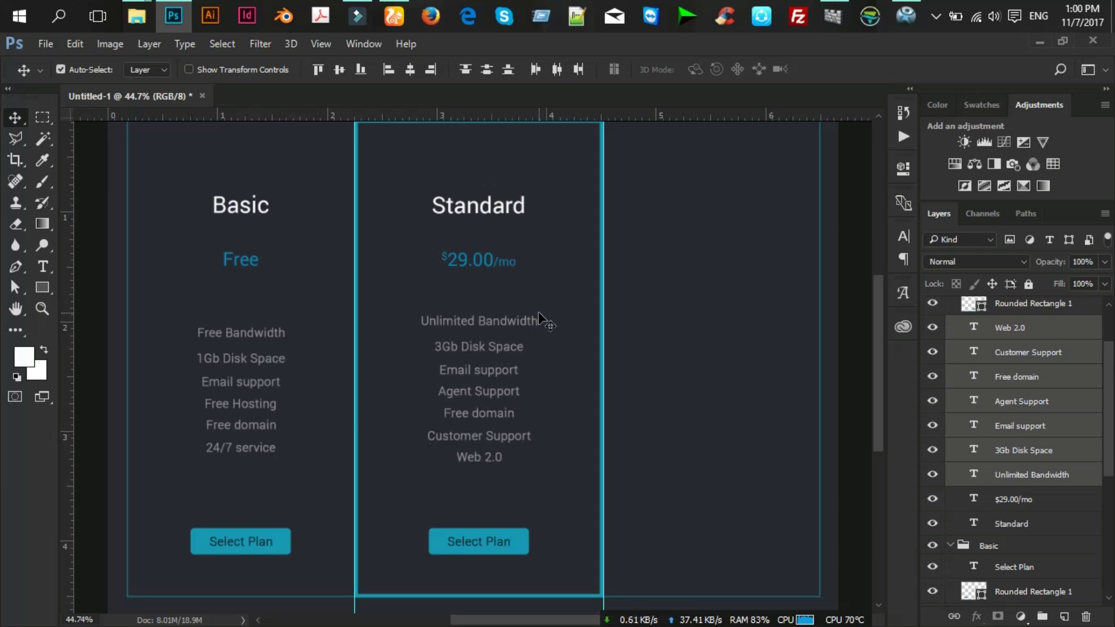
key(shift+Up)
scroll(538, 314, down, 1)
scroll(539, 314, down, 2)
scroll(526, 334, down, 1)
scroll(511, 346, up, 1)
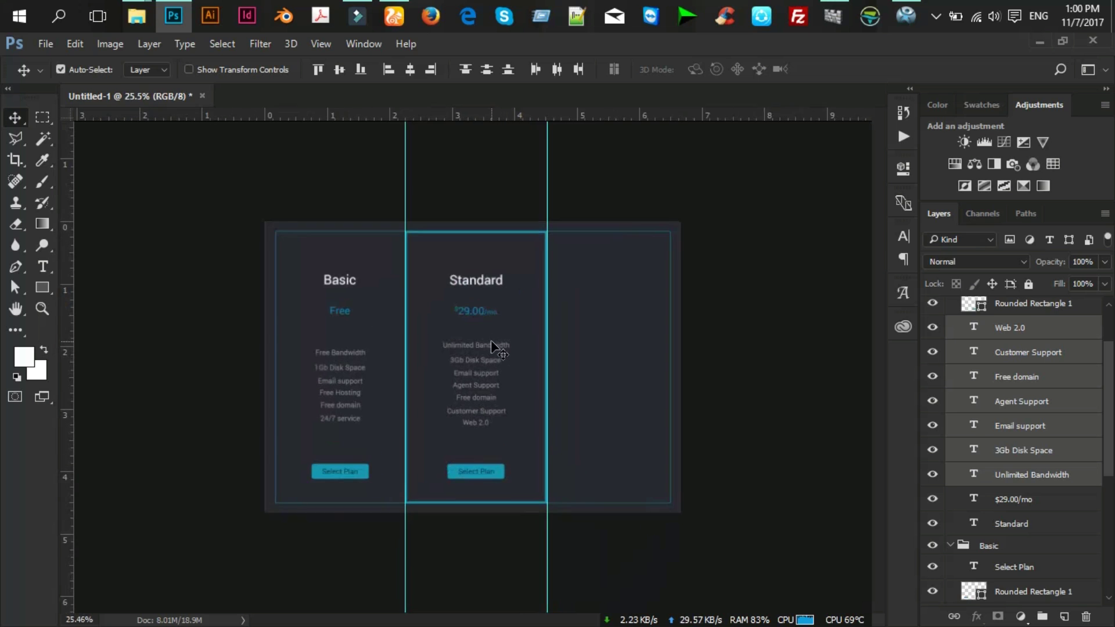
scroll(491, 345, up, 1)
scroll(491, 345, up, 1)
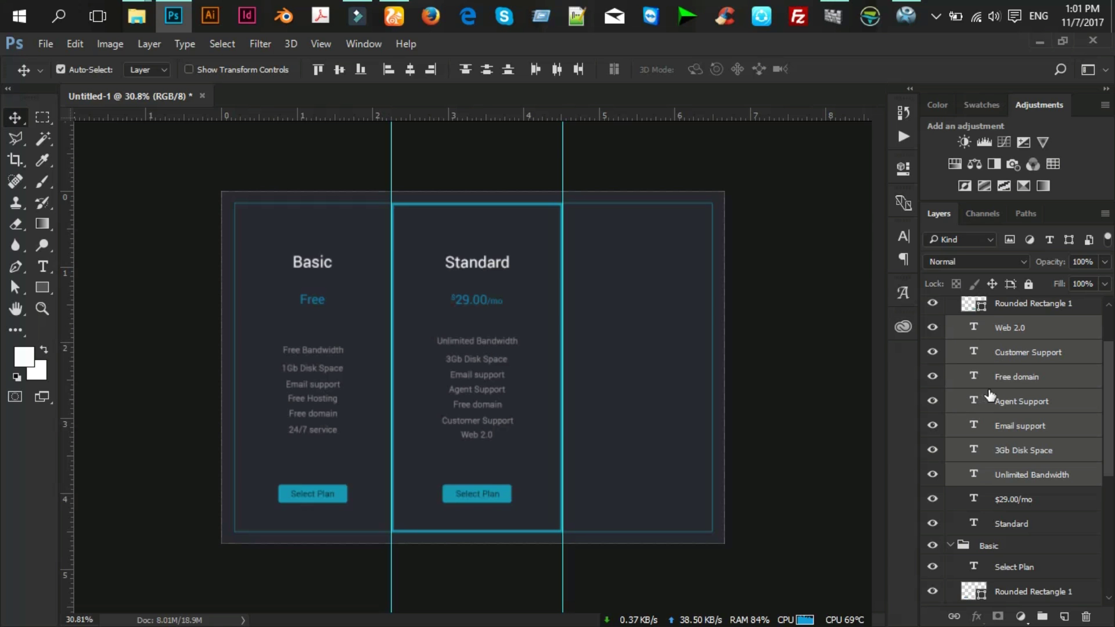
scroll(1017, 361, up, 2)
Scale the Standard group up to about 109% and collapse the Standard and Basic groups.
click(1021, 309)
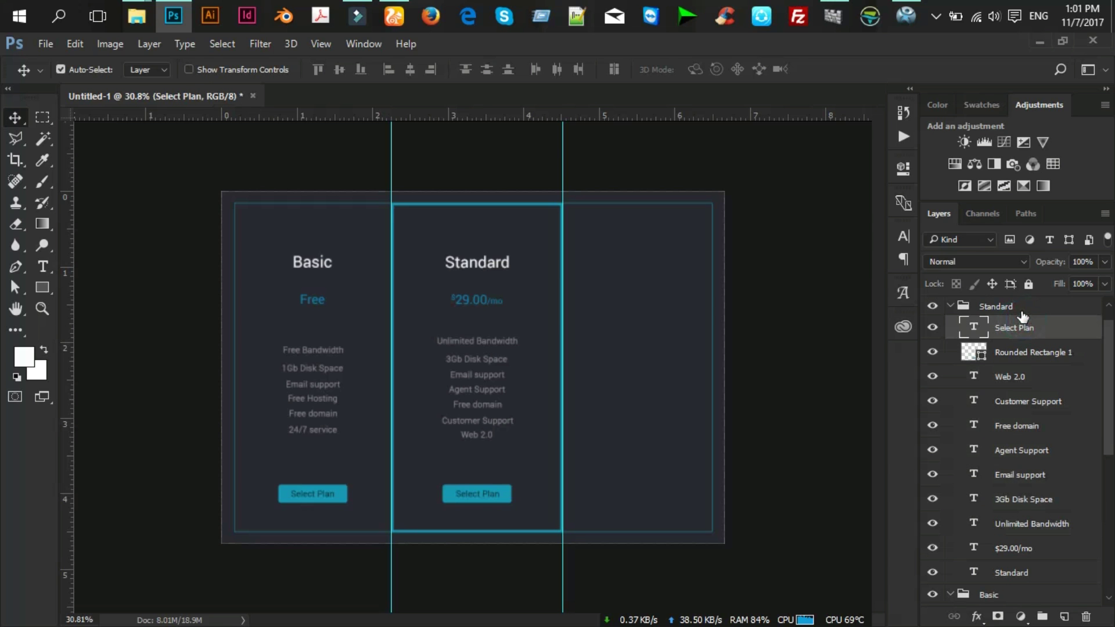
key(ctrl+t)
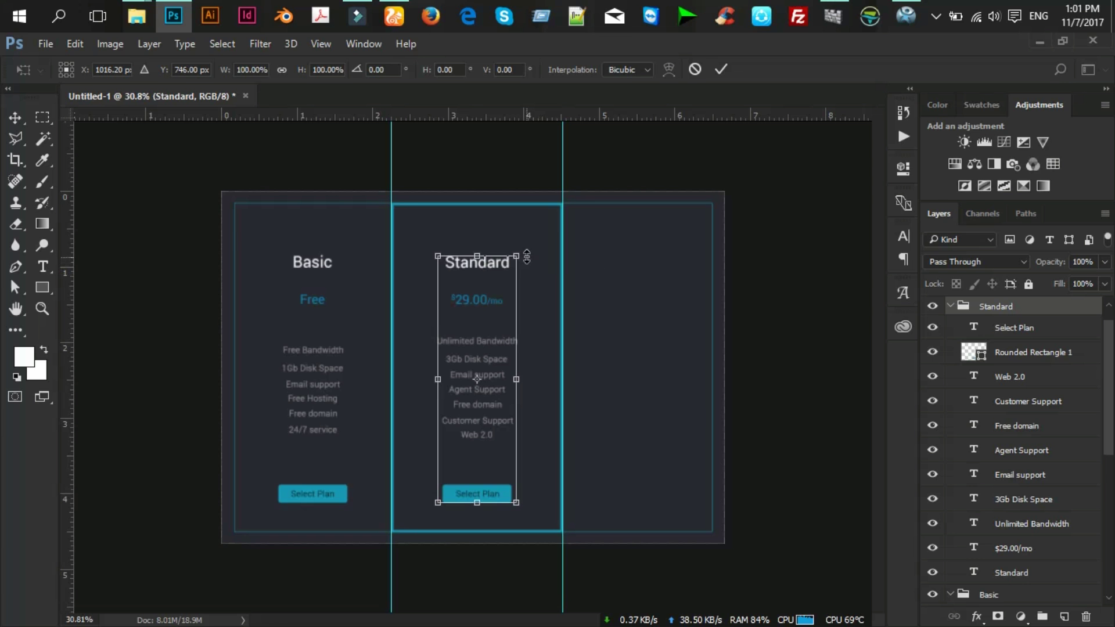
drag(527, 256, 529, 239)
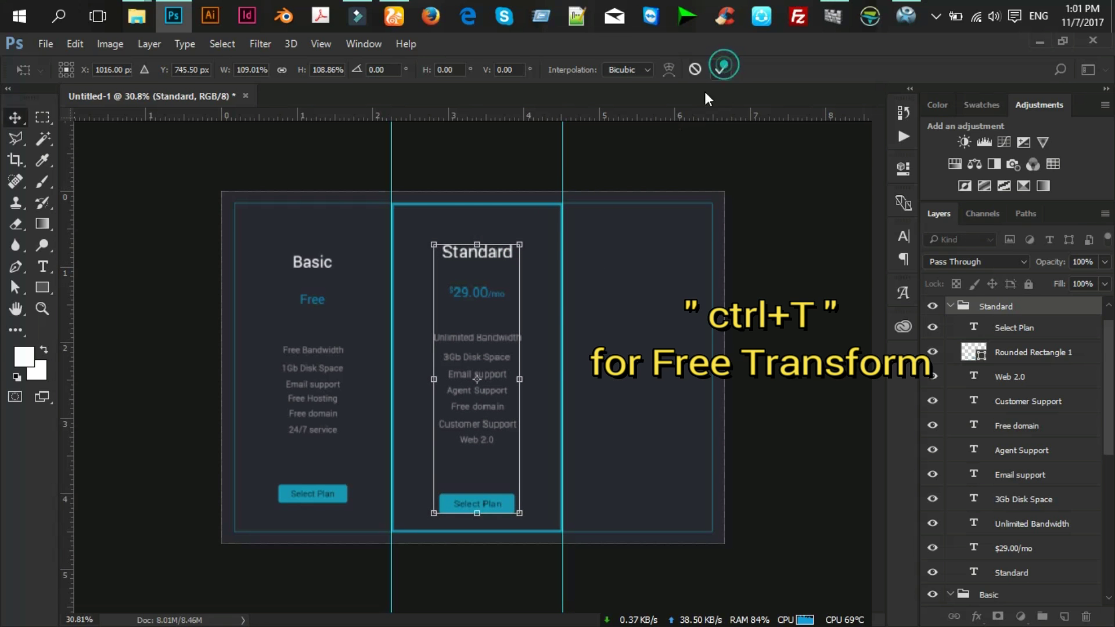
click(721, 69)
key(ctrl+minus)
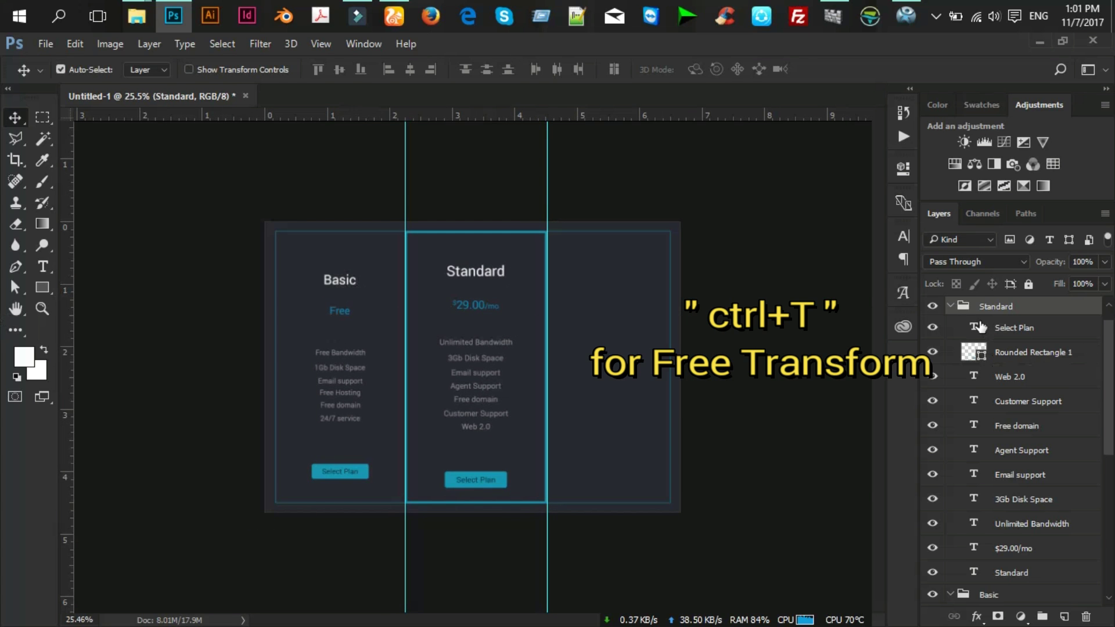
click(950, 306)
click(950, 326)
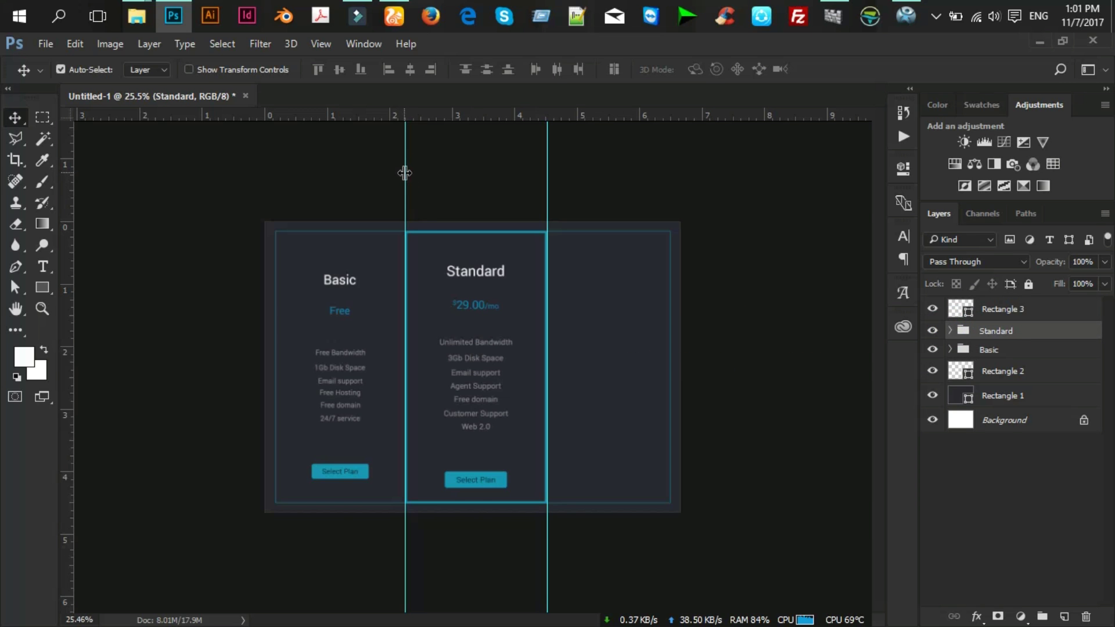
Remove both vertical guides and duplicate the Basic group.
drag(405, 173, 65, 194)
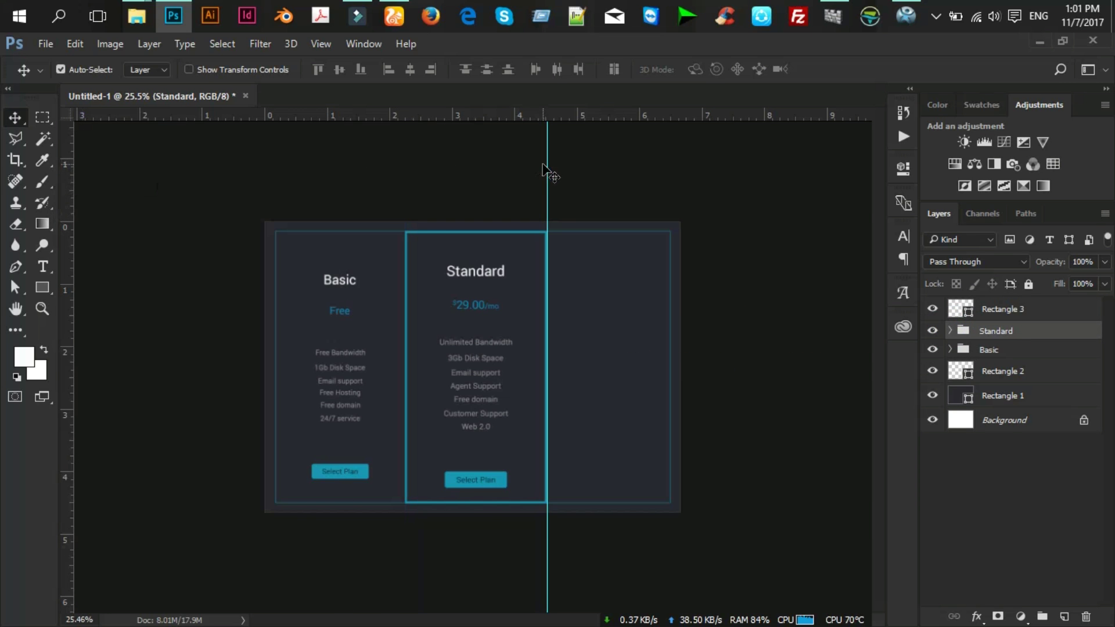
drag(546, 166, 65, 235)
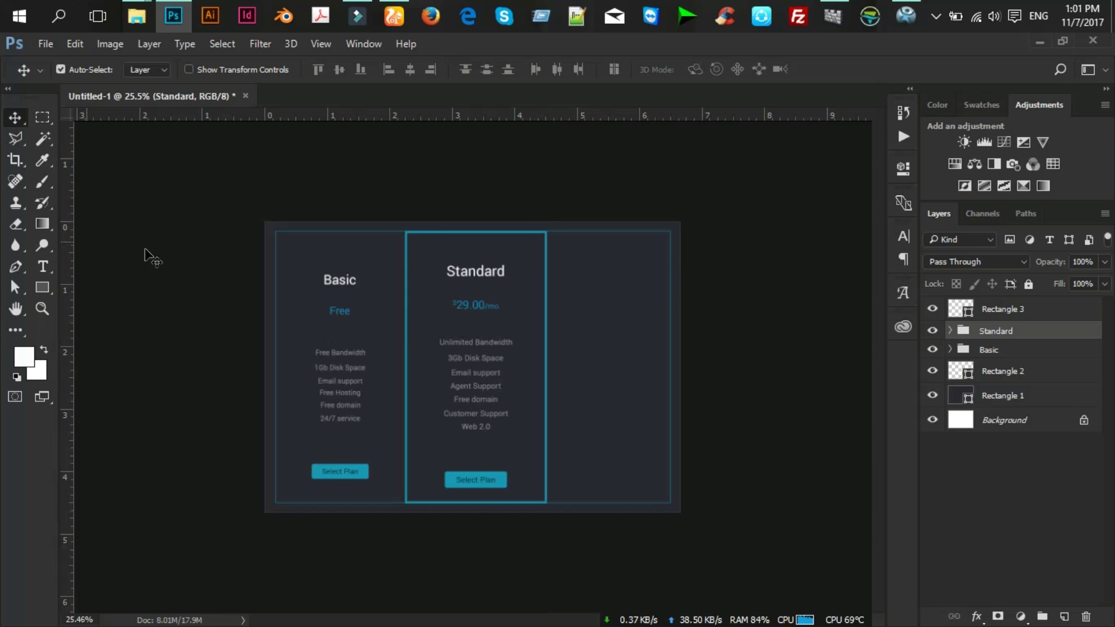
click(1026, 371)
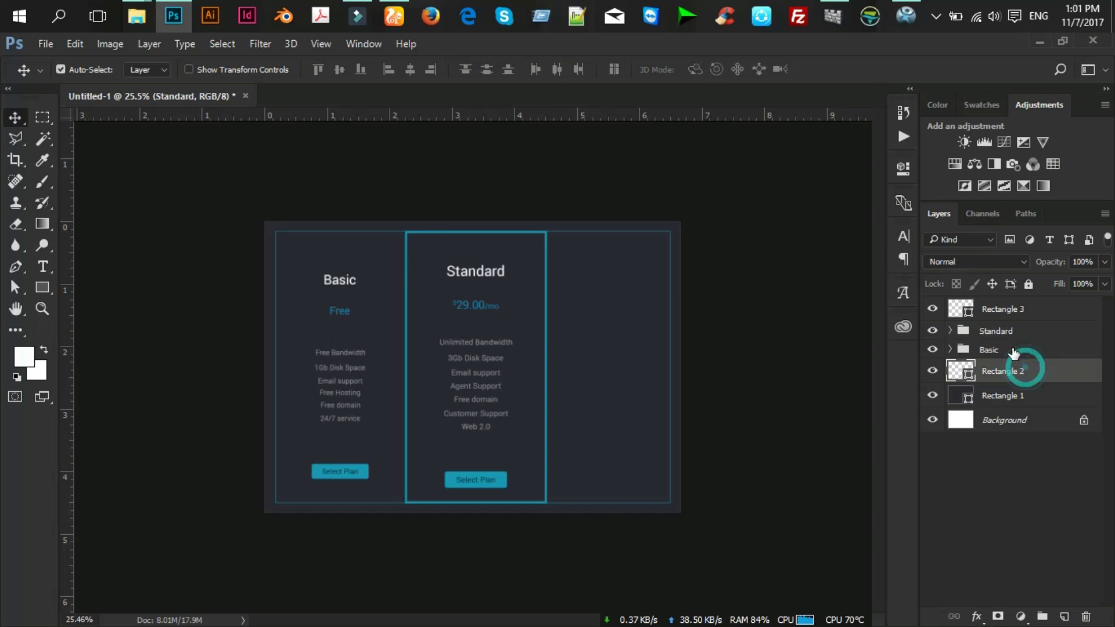
click(1033, 350)
key(ctrl+j)
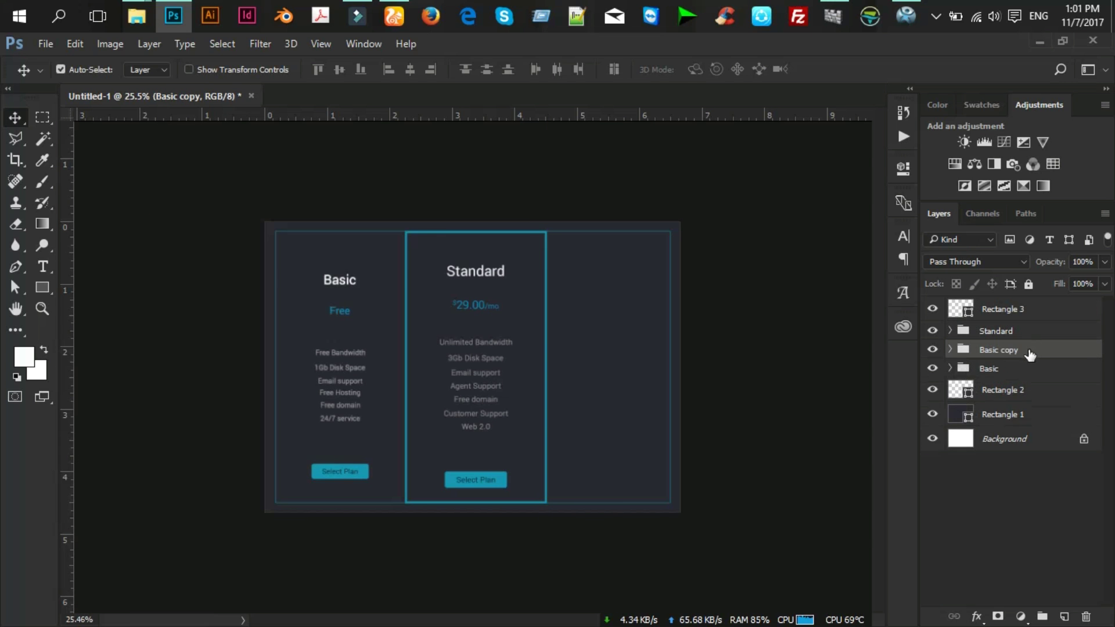
Move the Basic copy above Standard, rename it 'Premium', and start Free Transform on it.
double_click(990, 349)
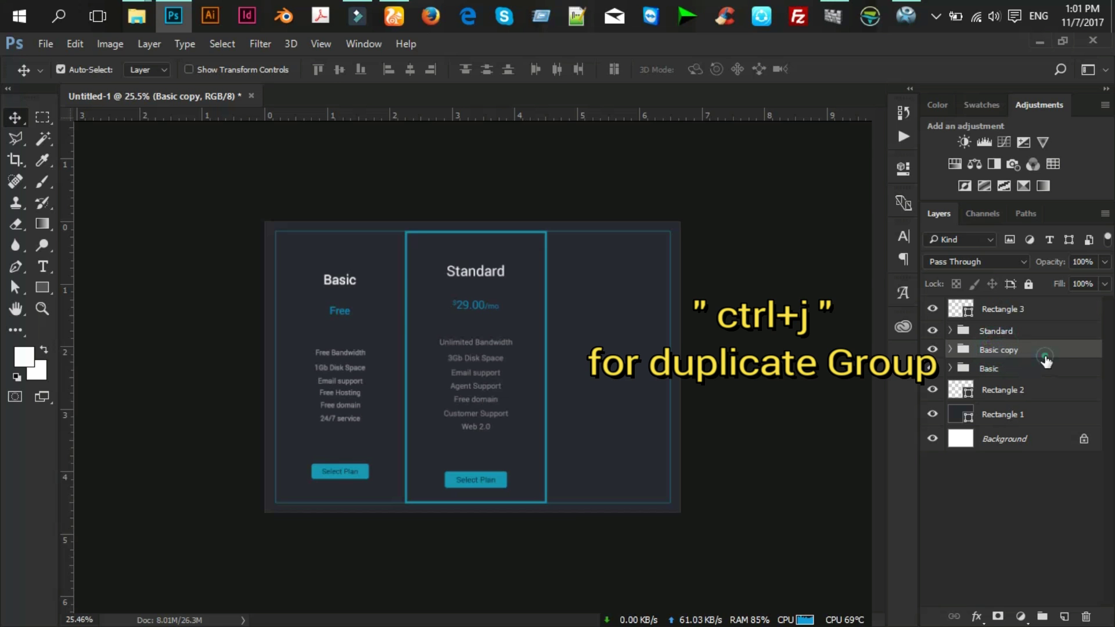
mouse_move(1039, 350)
mouse_down()
mouse_move(1014, 317)
mouse_move(1014, 331)
mouse_up()
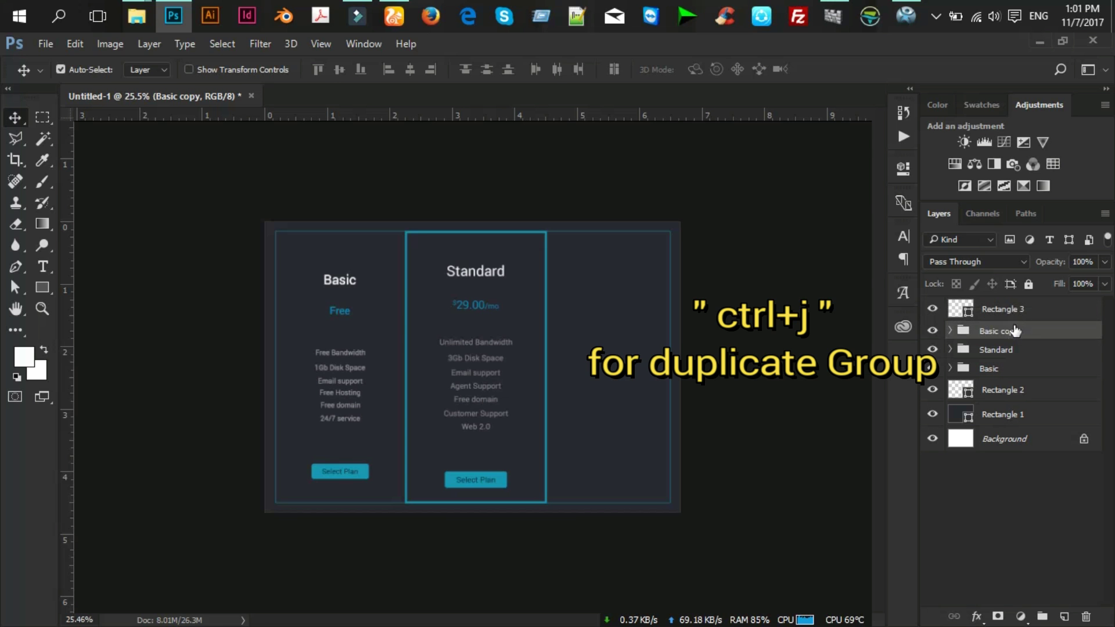
double_click(1013, 331)
text(Premi)
text(um)
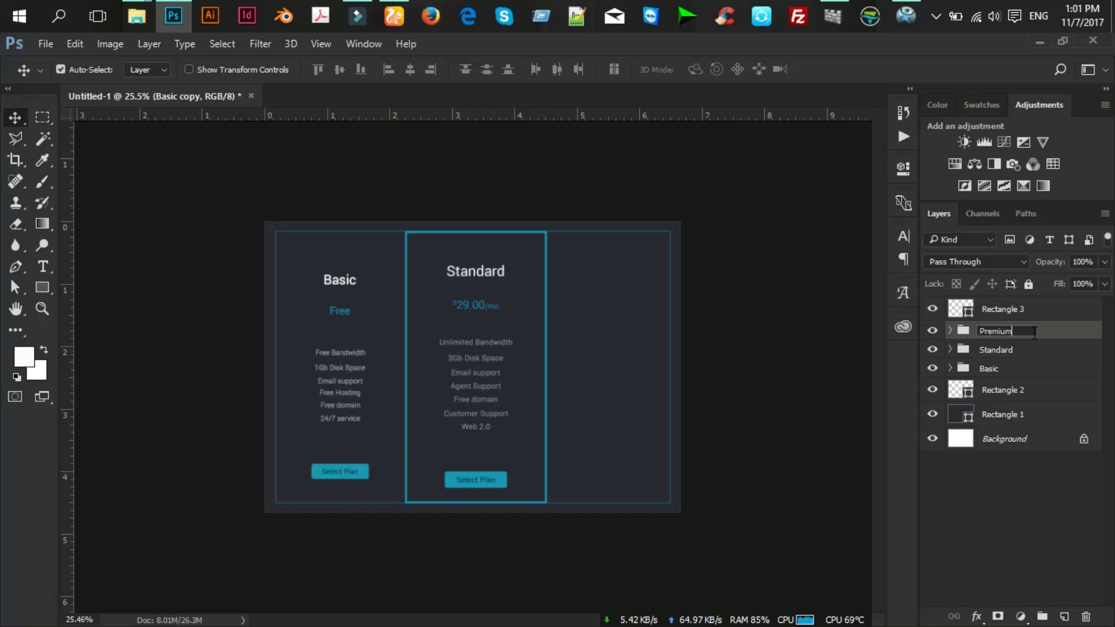
click(1049, 335)
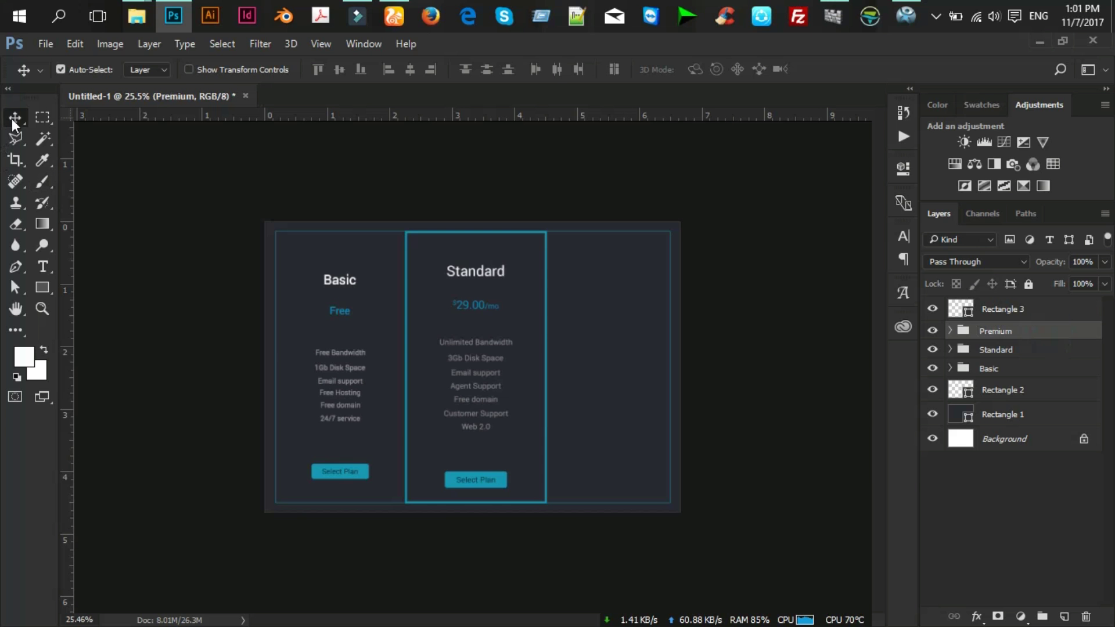
key(ctrl+t)
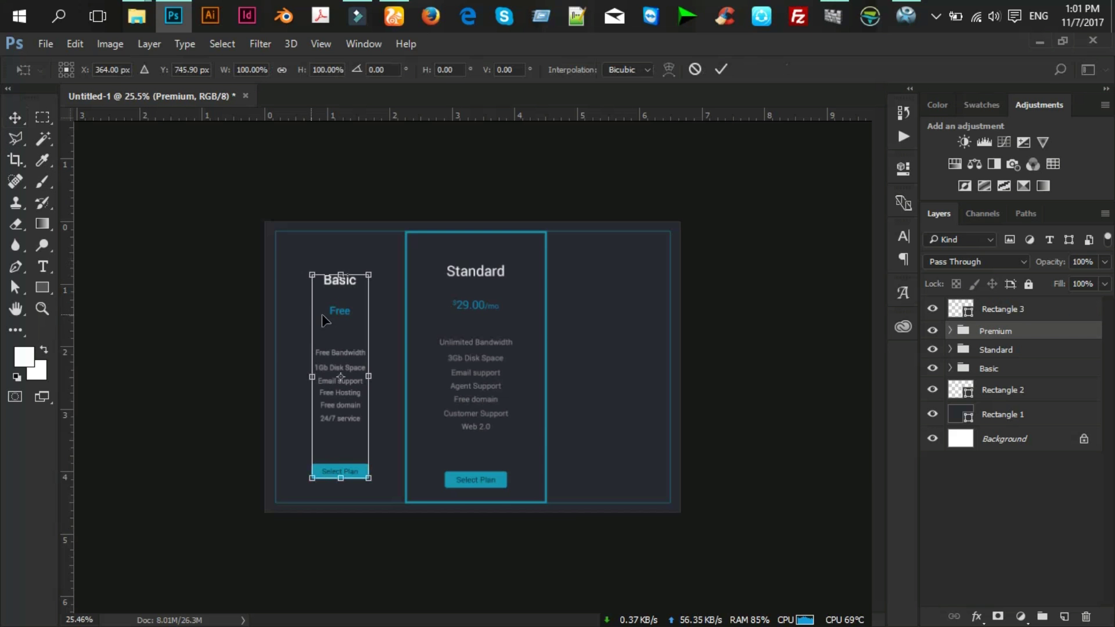
Move the Premium contents into the empty right column, level with Basic.
mouse_move(344, 312)
mouse_down()
mouse_move(613, 304)
mouse_move(612, 318)
mouse_up()
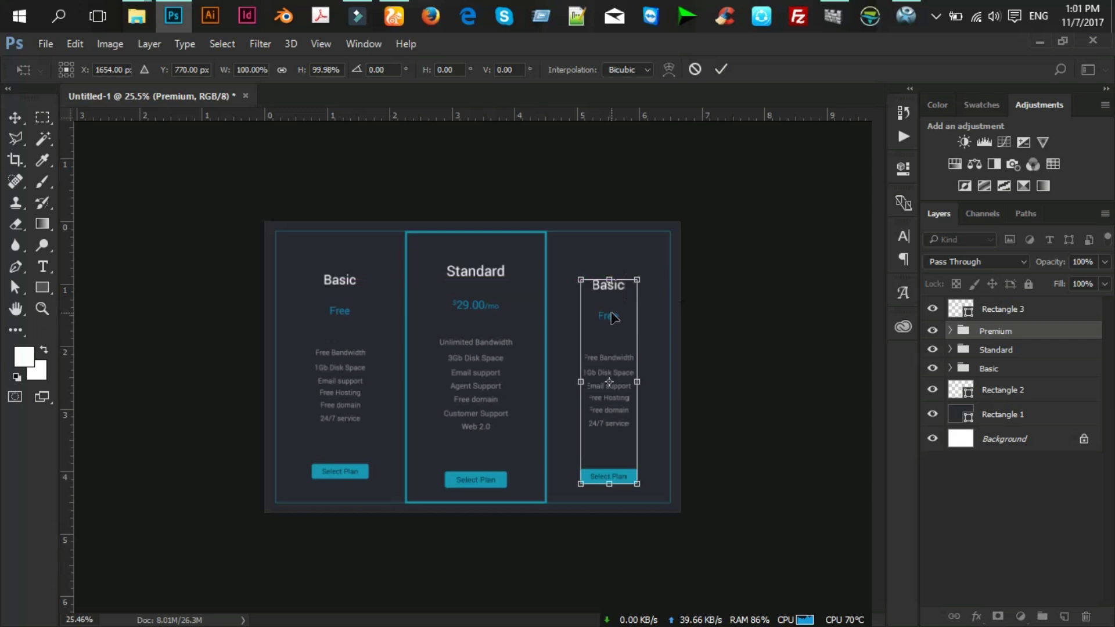
drag(612, 318, 612, 314)
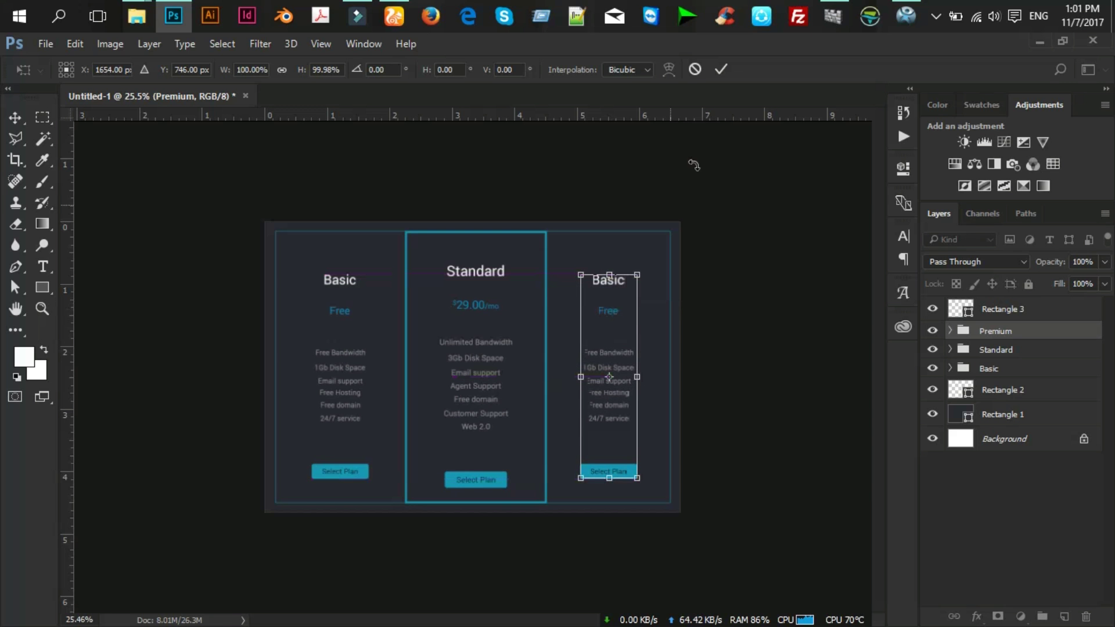
click(721, 70)
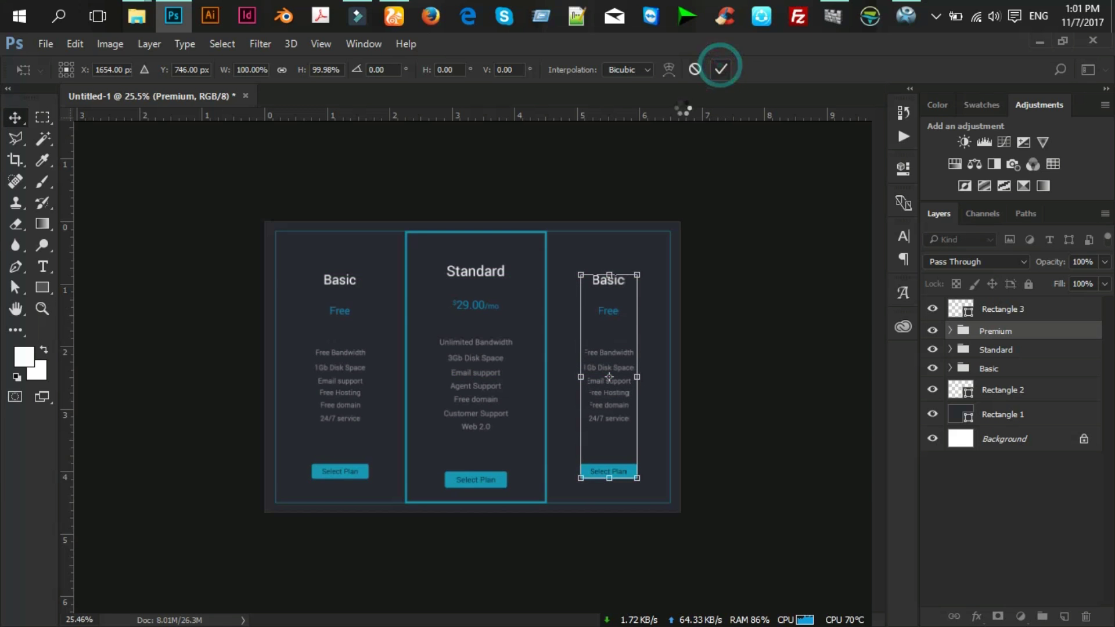
Centre the Premium contents horizontally within a marquee of the right column, then deselect.
click(43, 115)
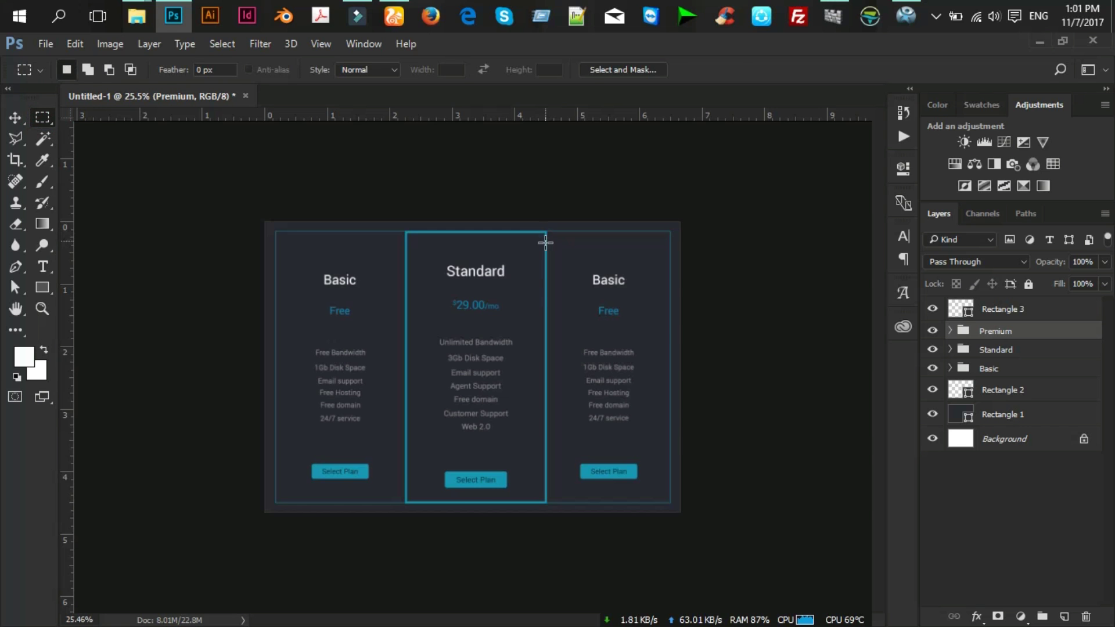
scroll(547, 233, up, 2)
drag(562, 204, 712, 532)
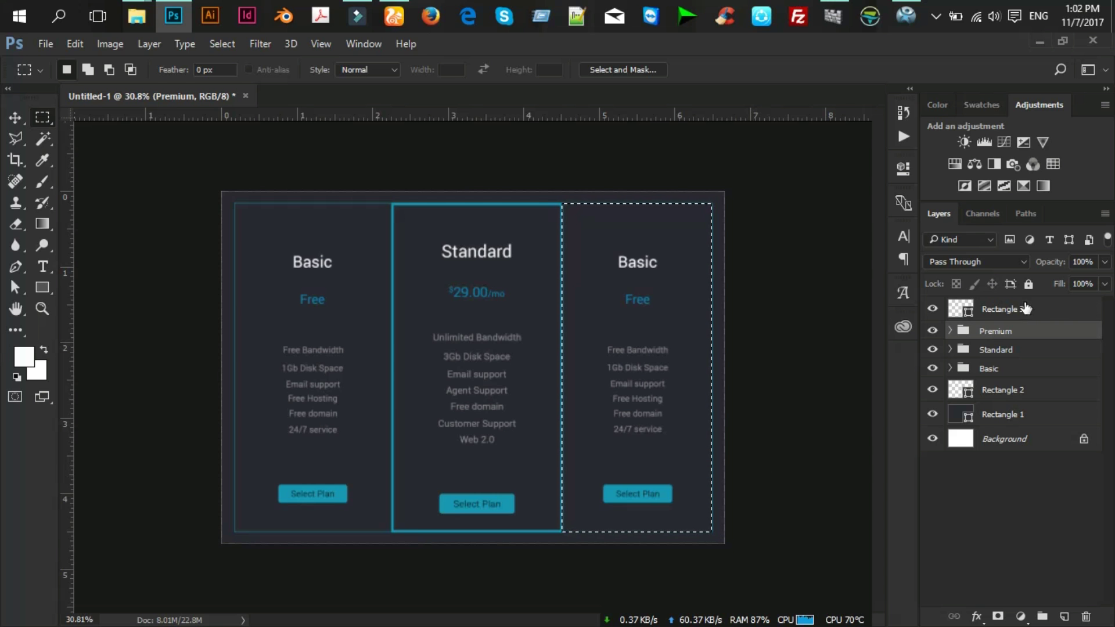
click(23, 120)
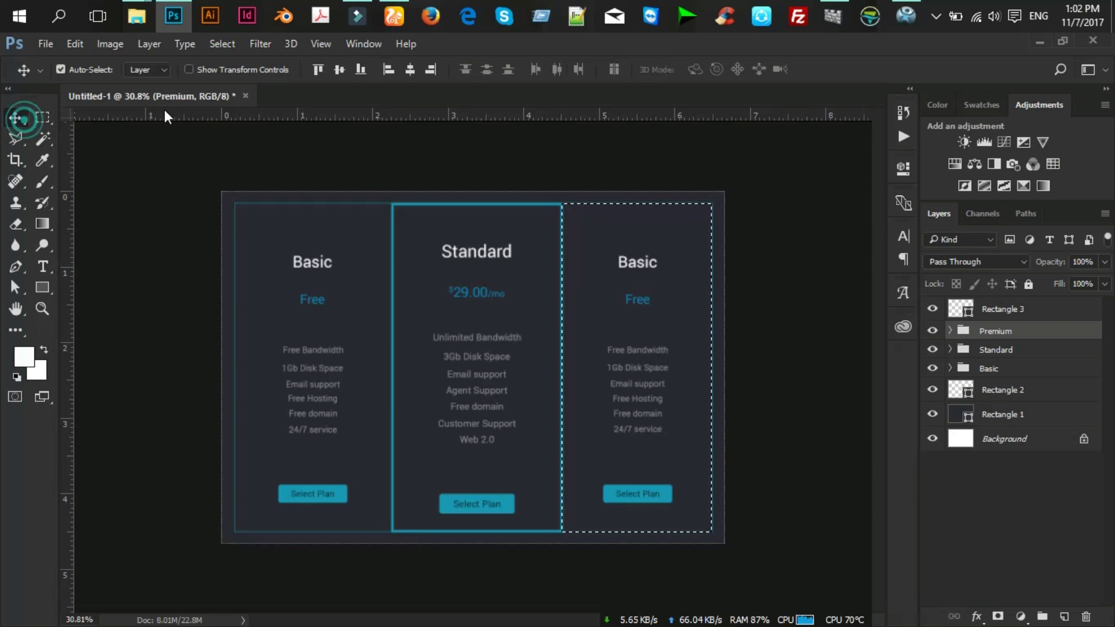
click(409, 71)
key(ctrl+d)
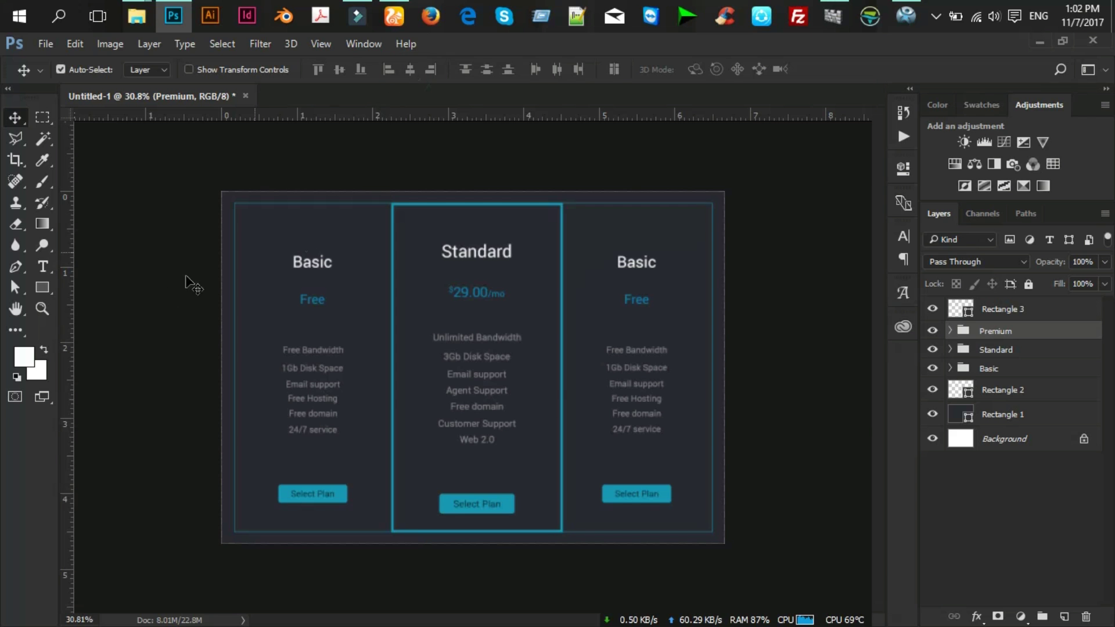
Change the right column's heading from Basic to 'Premium'.
click(42, 266)
scroll(678, 276, up, 1)
click(664, 252)
double_click(664, 251)
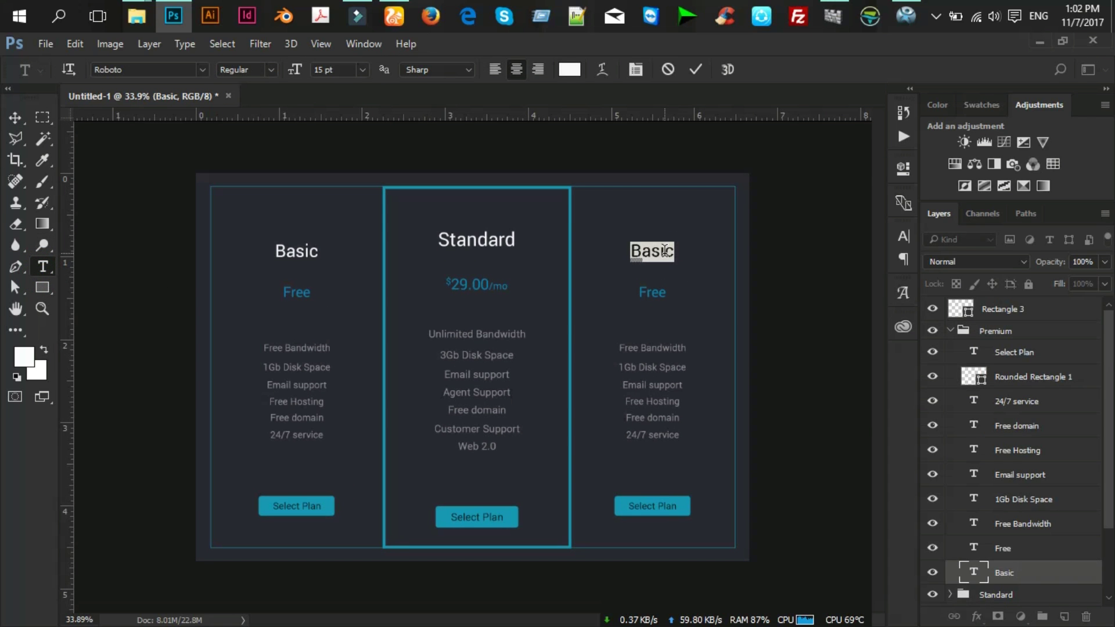
text(Premium)
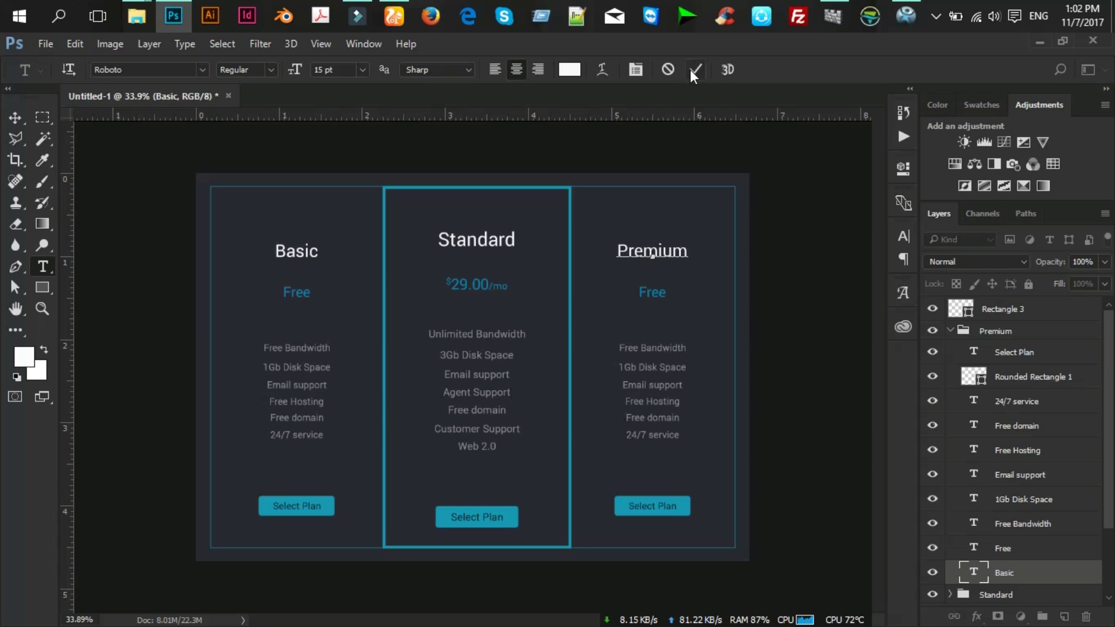
key(ctrl+Return)
Replace the Free price with '$99.0/mo' and make the dollar sign superscript.
double_click(652, 292)
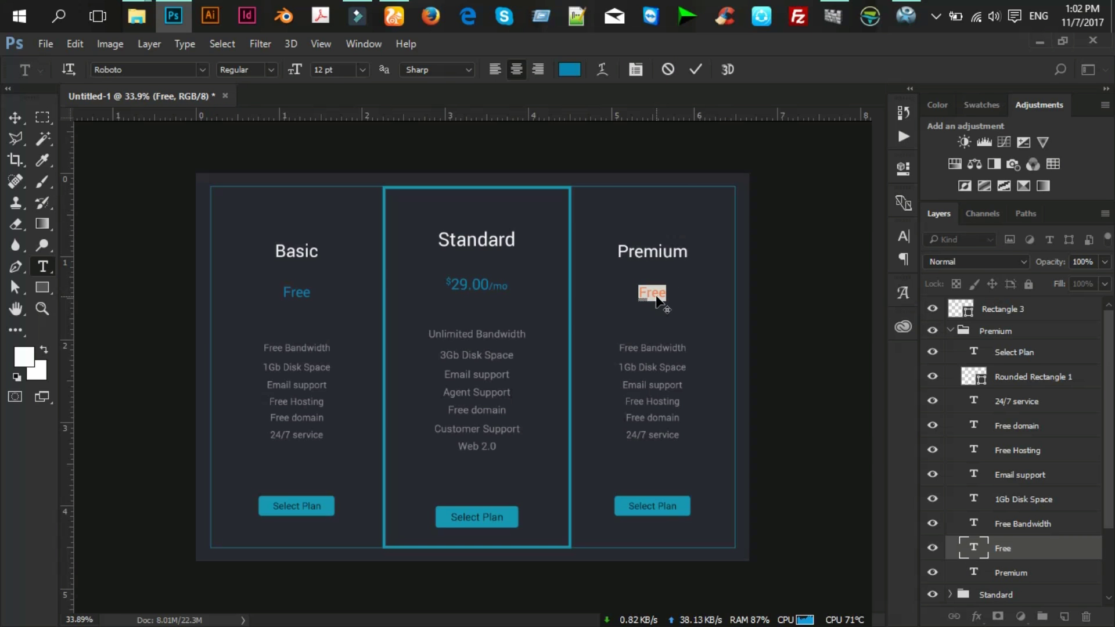
text($99)
text(.00/)
text(mo)
scroll(657, 297, up, 1)
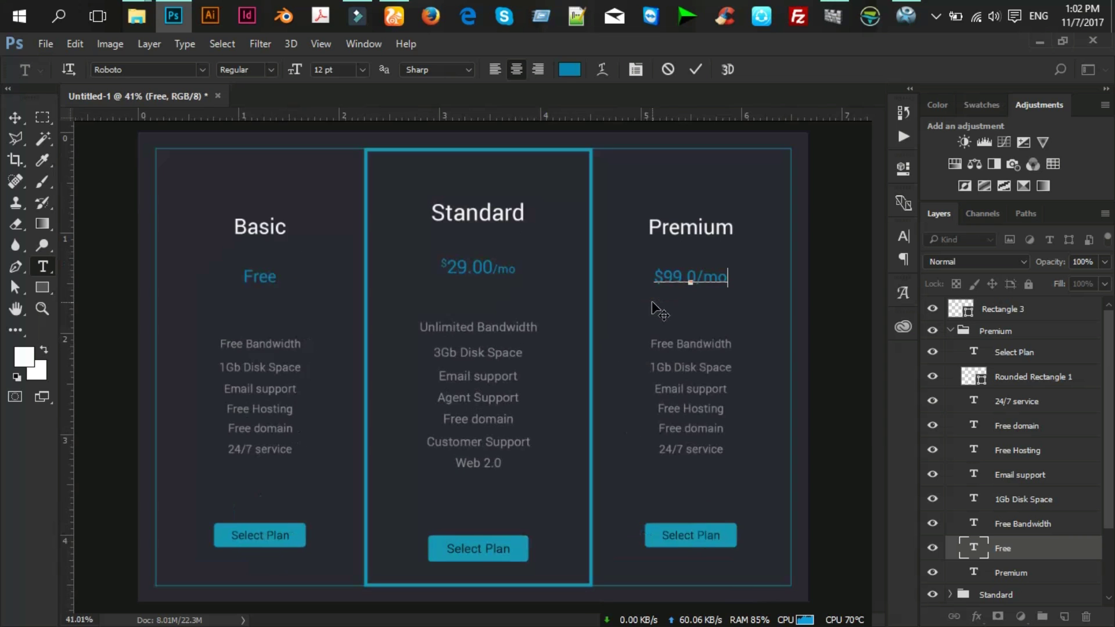
scroll(660, 302, up, 1)
drag(672, 273, 654, 275)
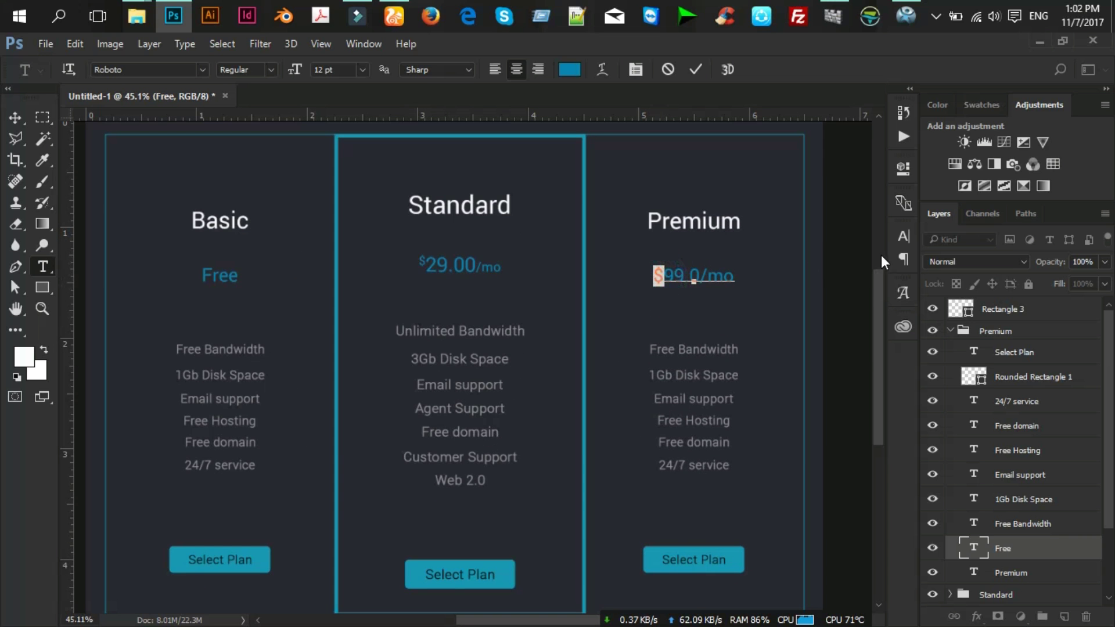
click(899, 238)
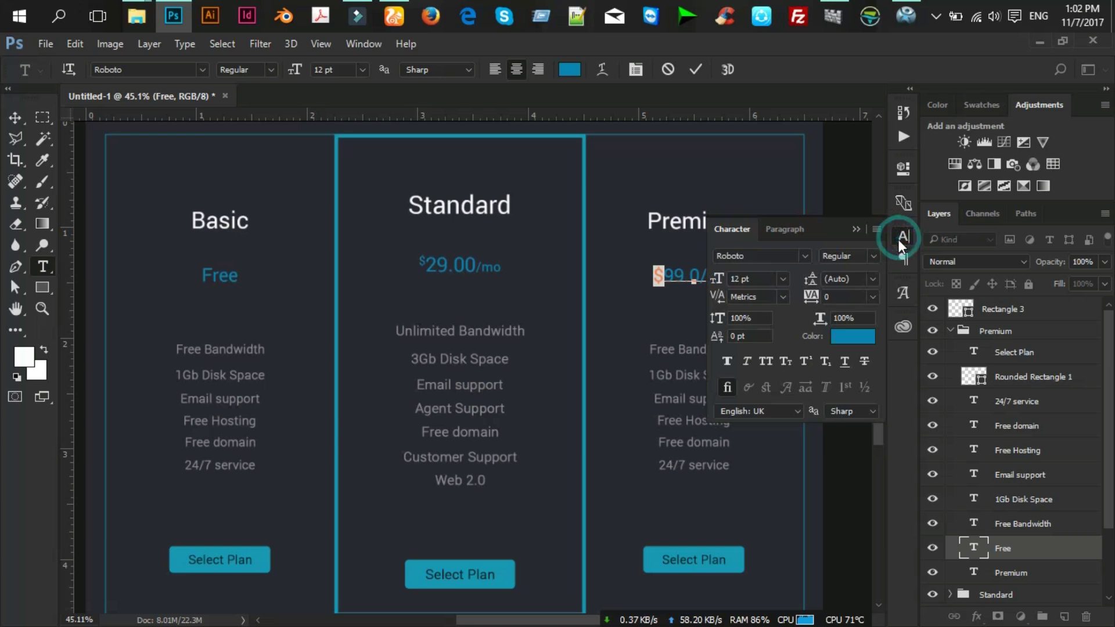
click(809, 361)
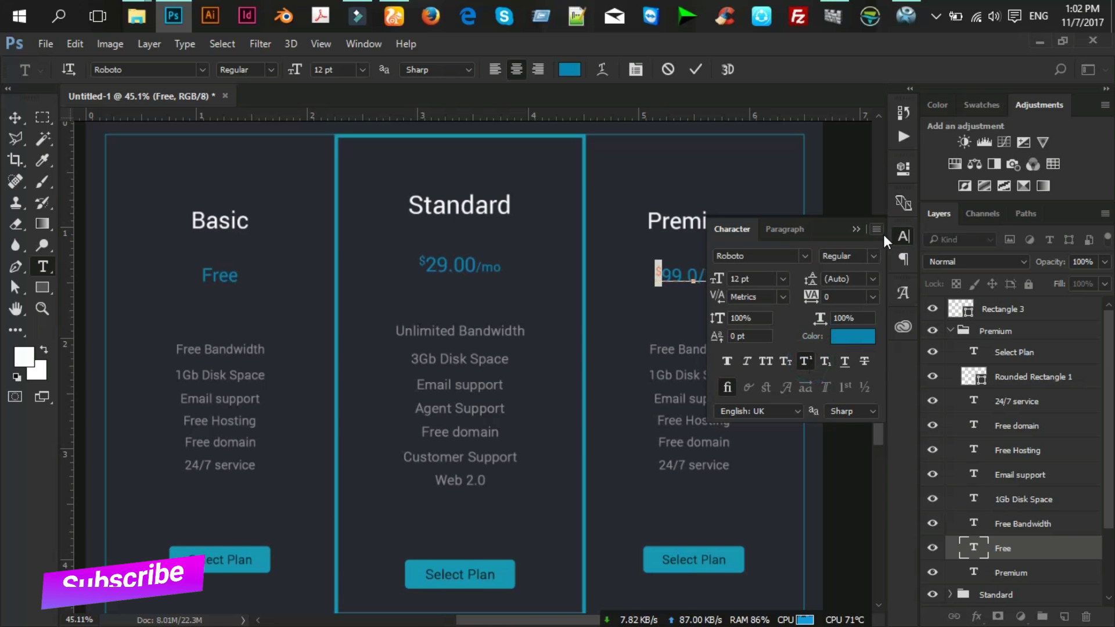
click(859, 229)
click(721, 277)
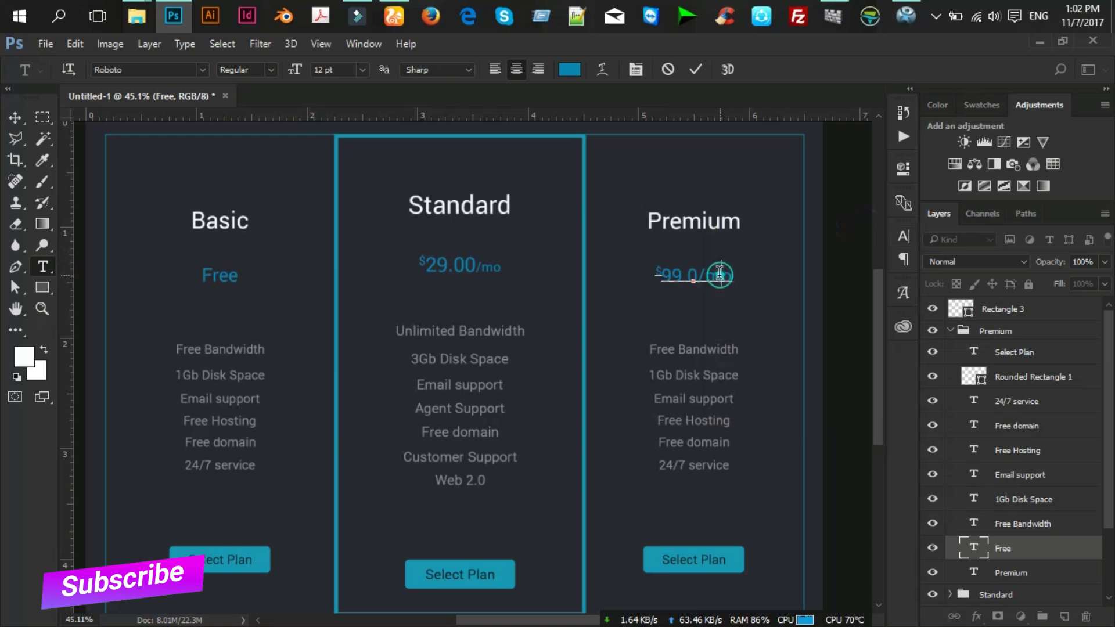
Reduce the font size of '/mo' in the Premium price and commit.
double_click(709, 274)
drag(698, 279, 755, 276)
click(904, 236)
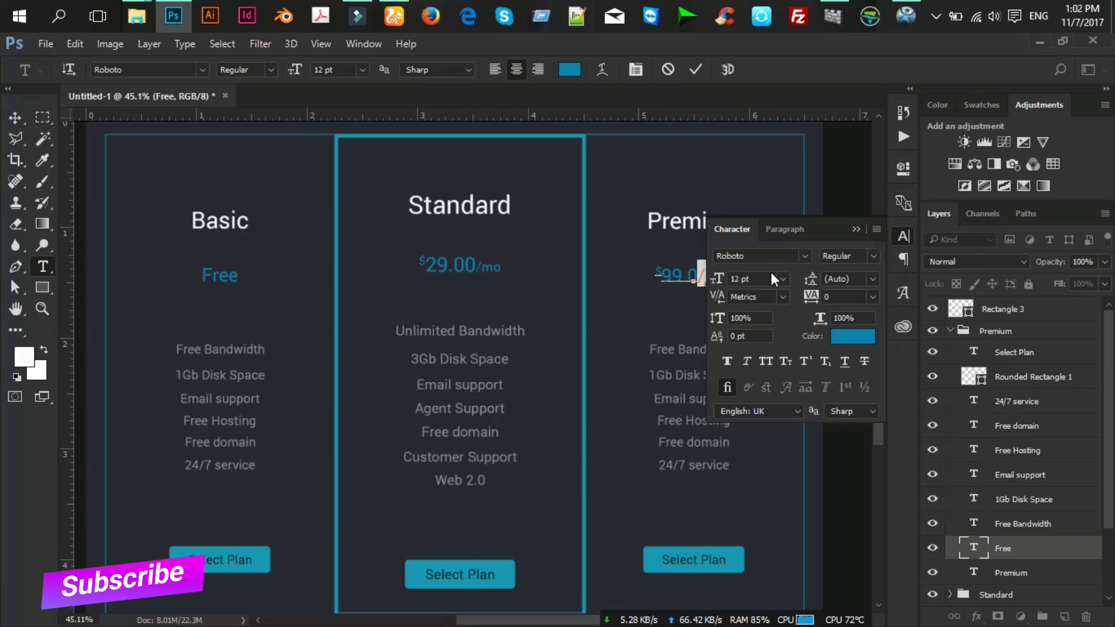
click(857, 228)
click(350, 69)
key(Down)
key(Down)
key(Down)
key(Down)
key(Down)
key(Down)
key(Down)
key(Up)
key(Up)
key(Up)
key(Up)
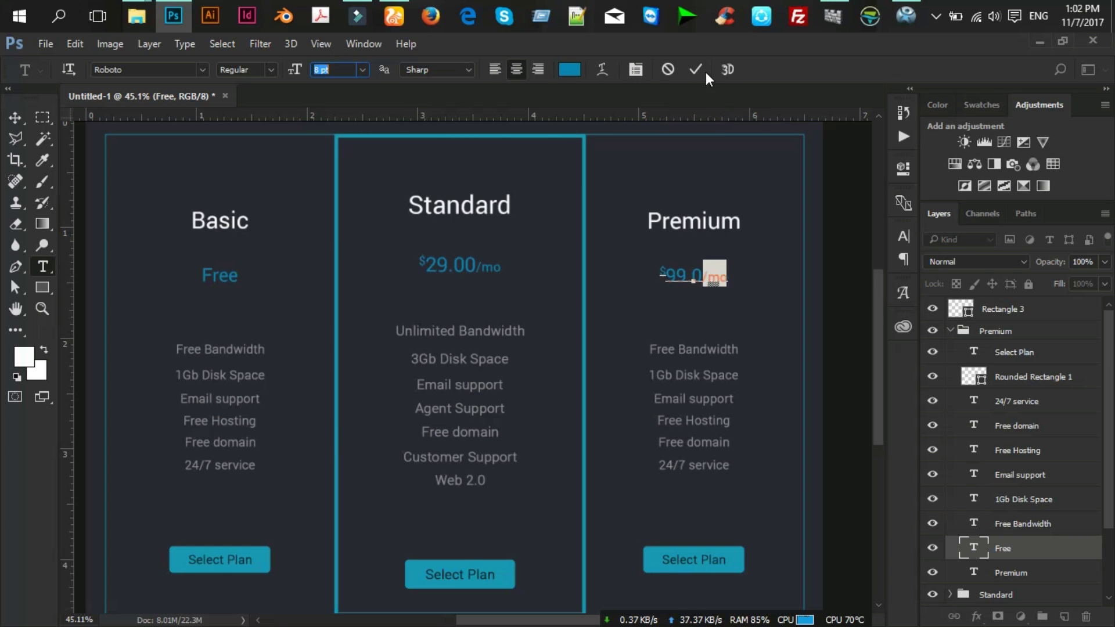
click(700, 70)
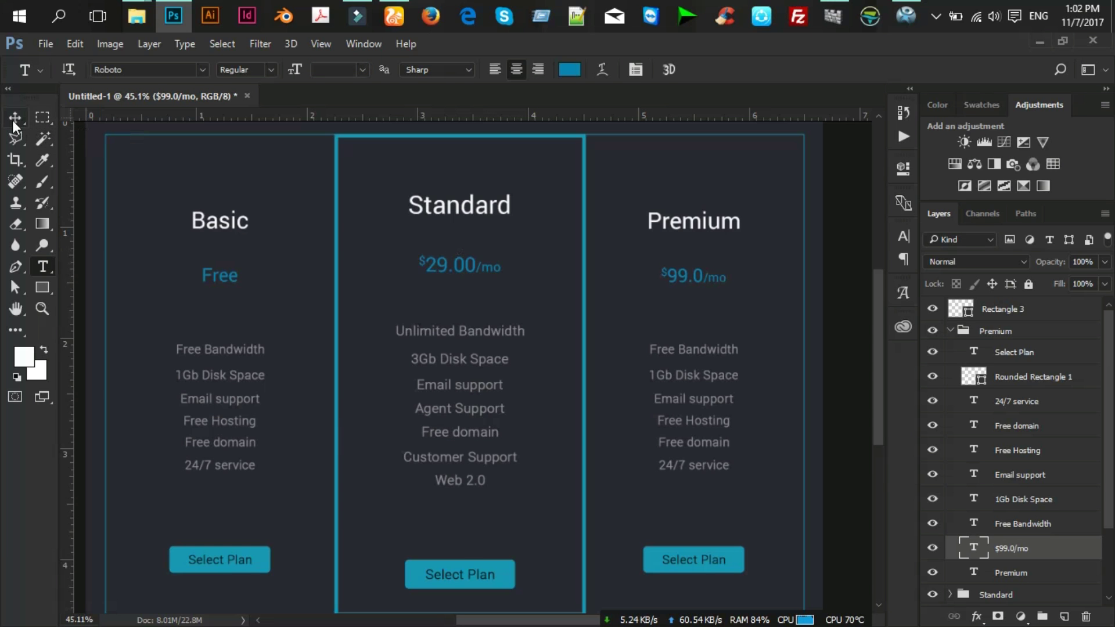
Change Premium's 'Free Bandwidth' line to 'Unlimited Bandwidth'.
click(674, 348)
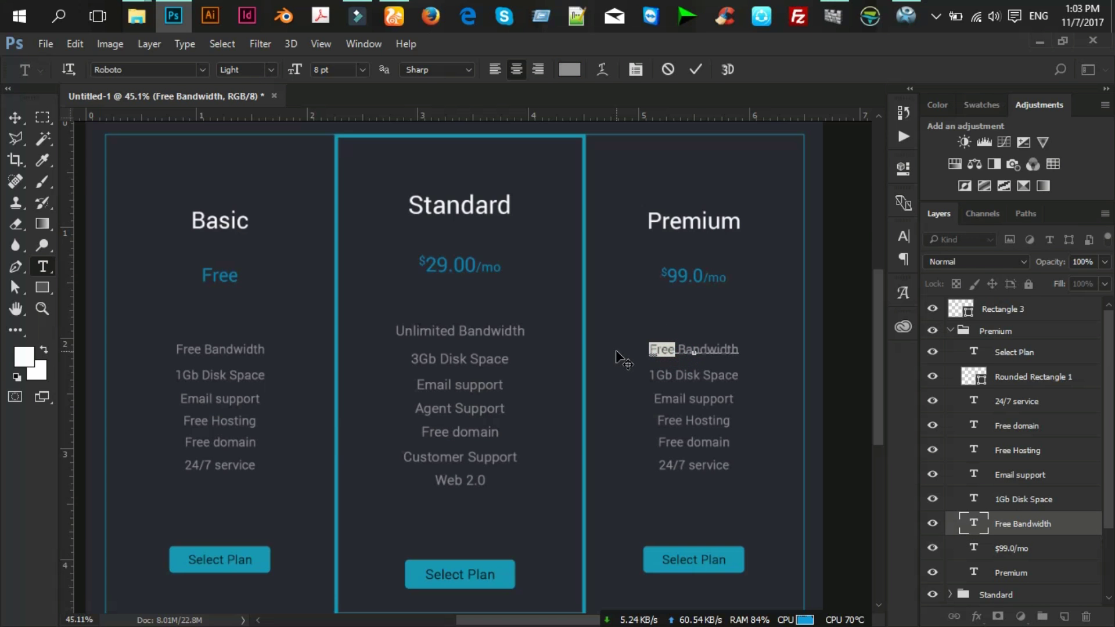
text(Unlimited)
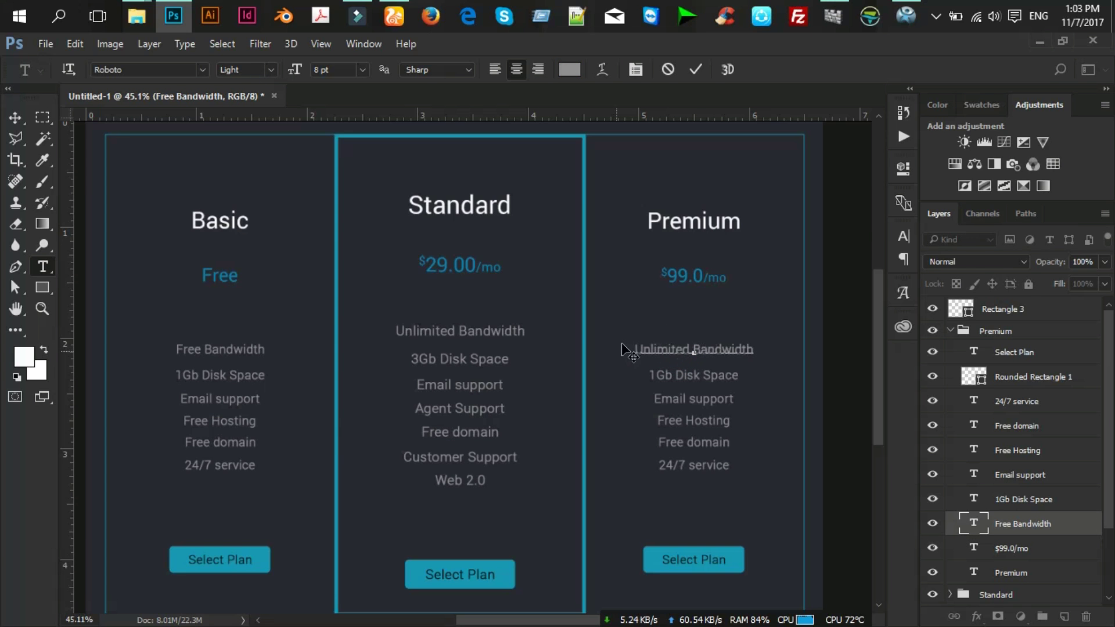
click(700, 70)
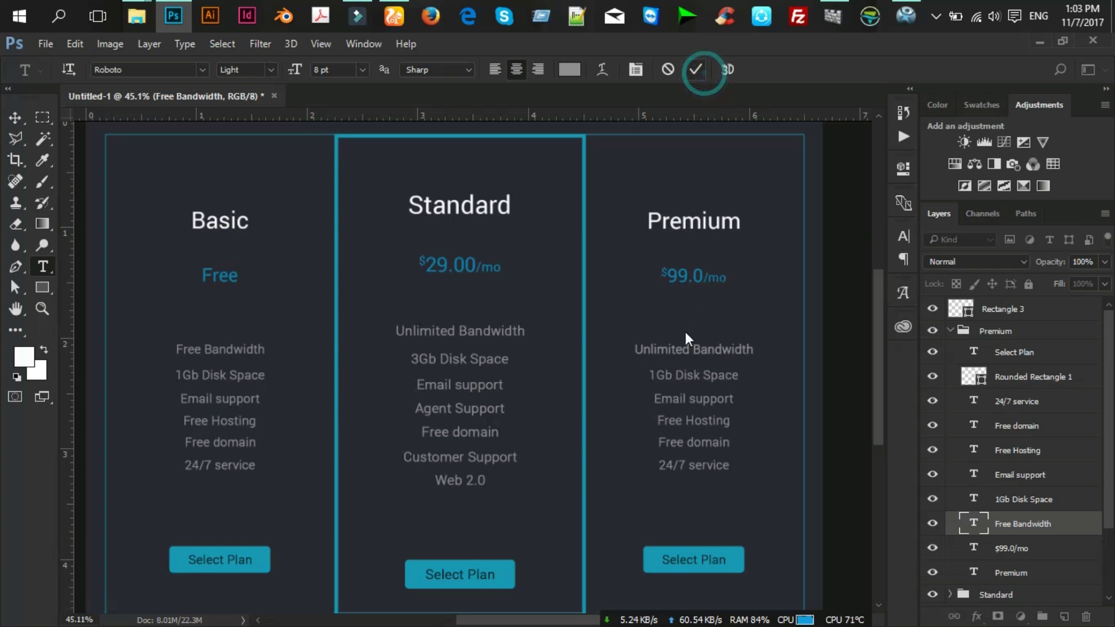
Change Premium's '1Gb Disk Space' line to 'Unlimited Disk Space'.
click(671, 370)
key(BackSpace)
key(BackSpace)
key(BackSpace)
text(Unlimi)
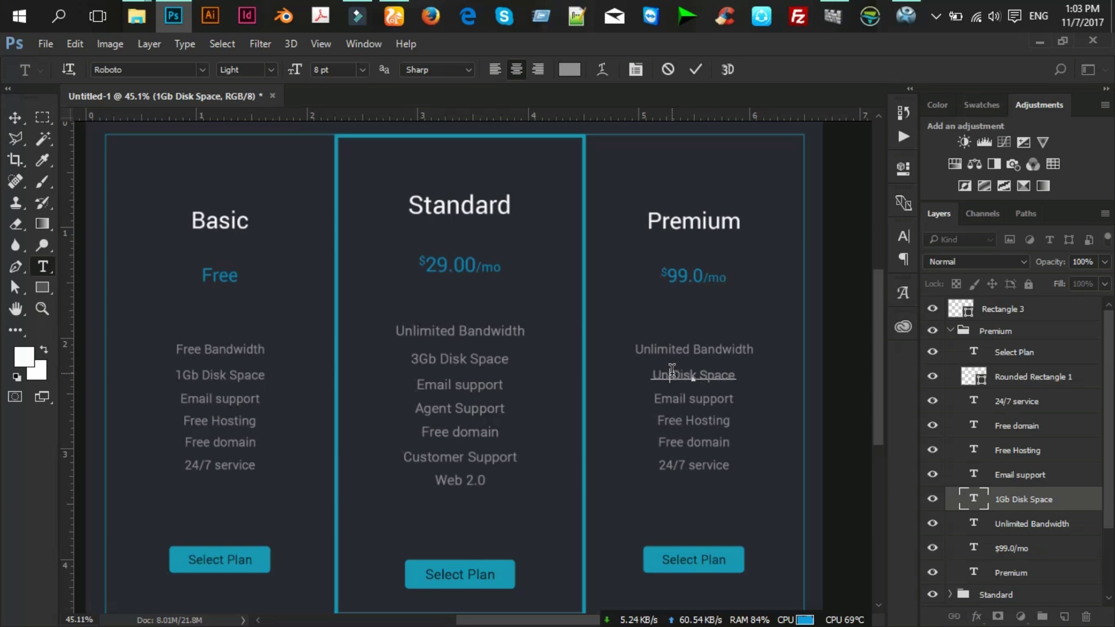
text(ted)
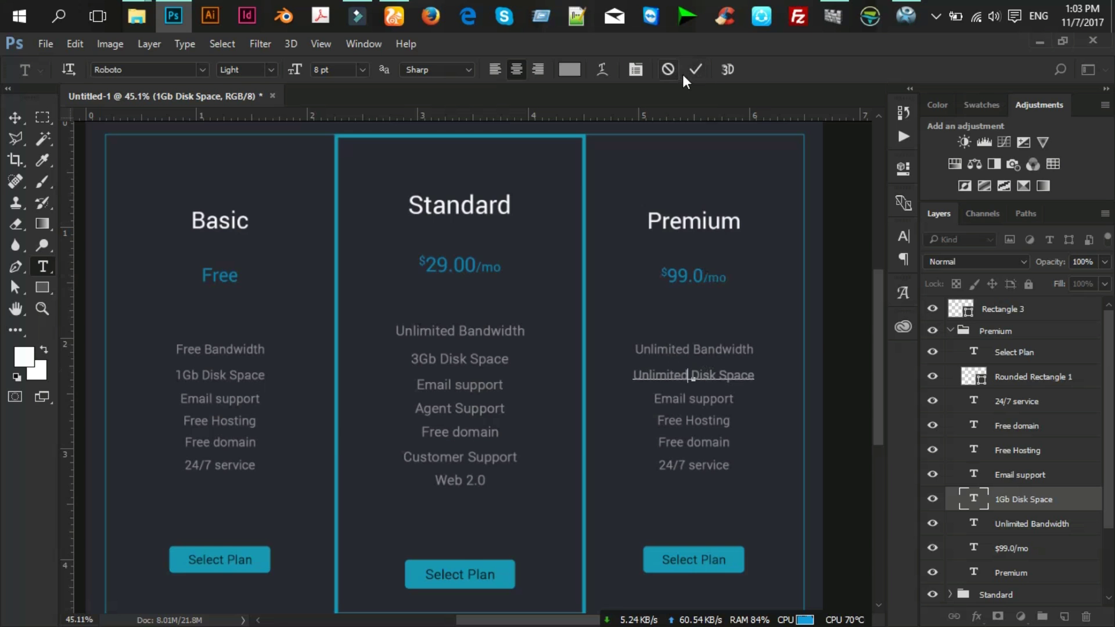
click(695, 70)
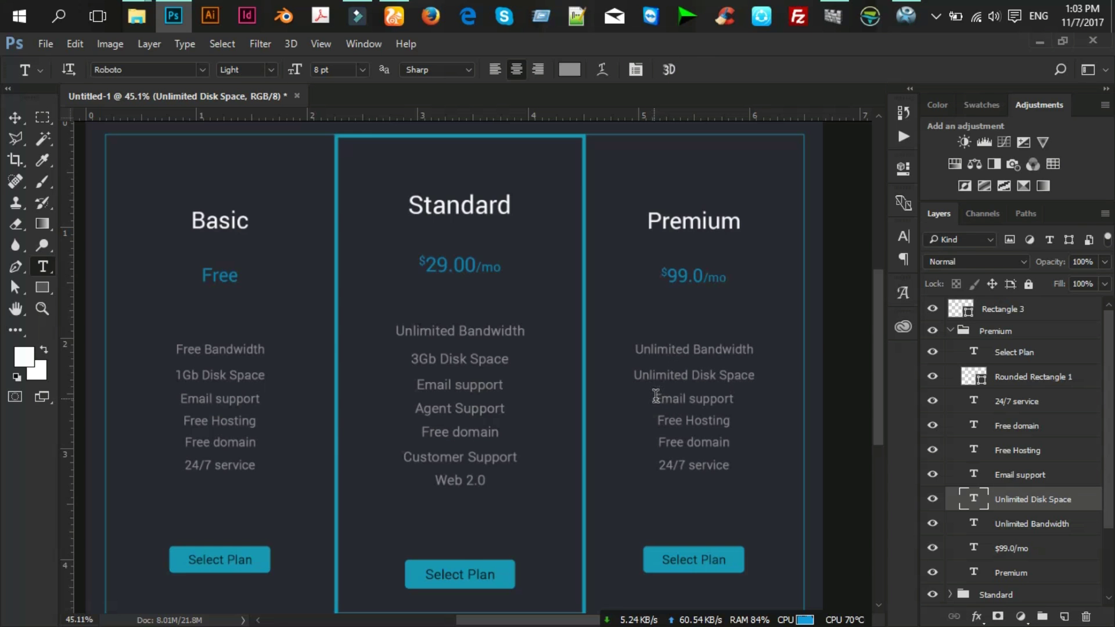
click(659, 400)
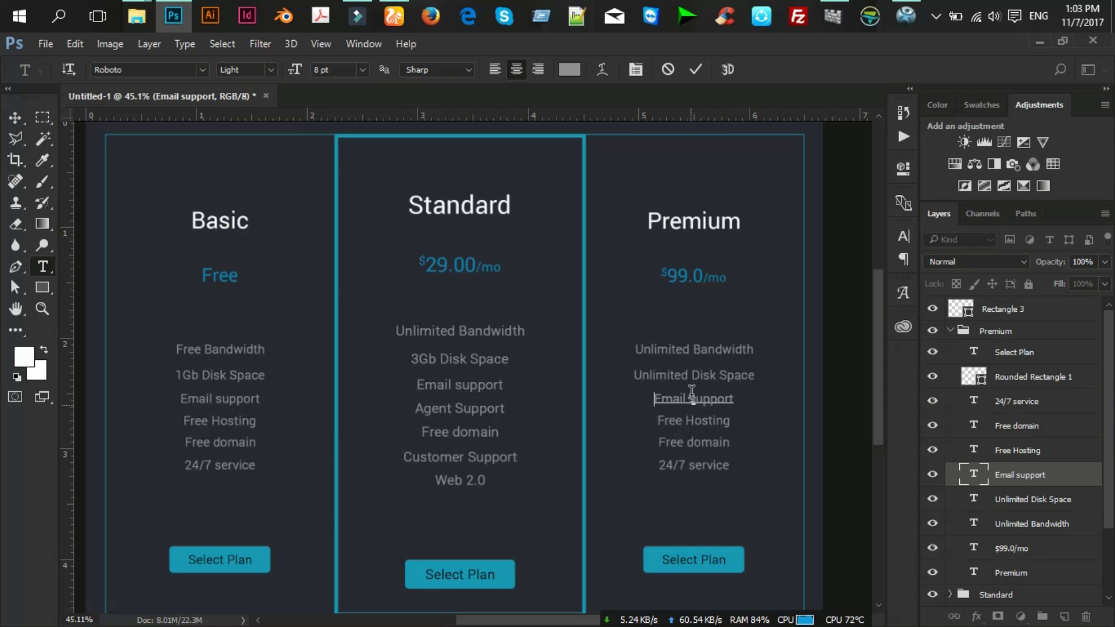
click(701, 66)
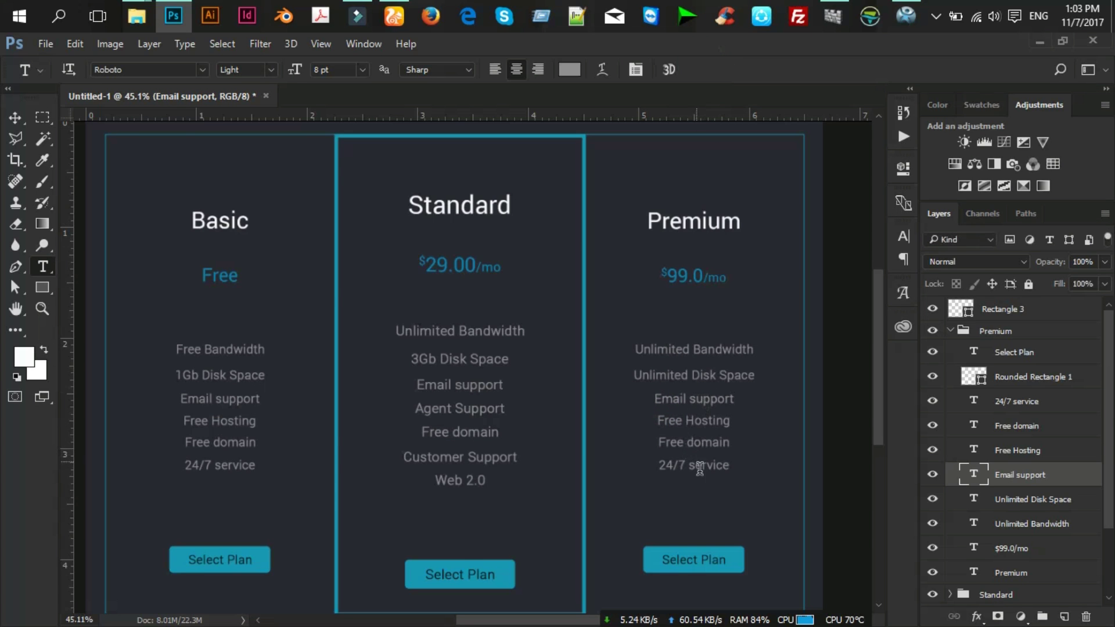
Duplicate Premium's '24/7 service' line and nudge the copy below the original.
click(15, 117)
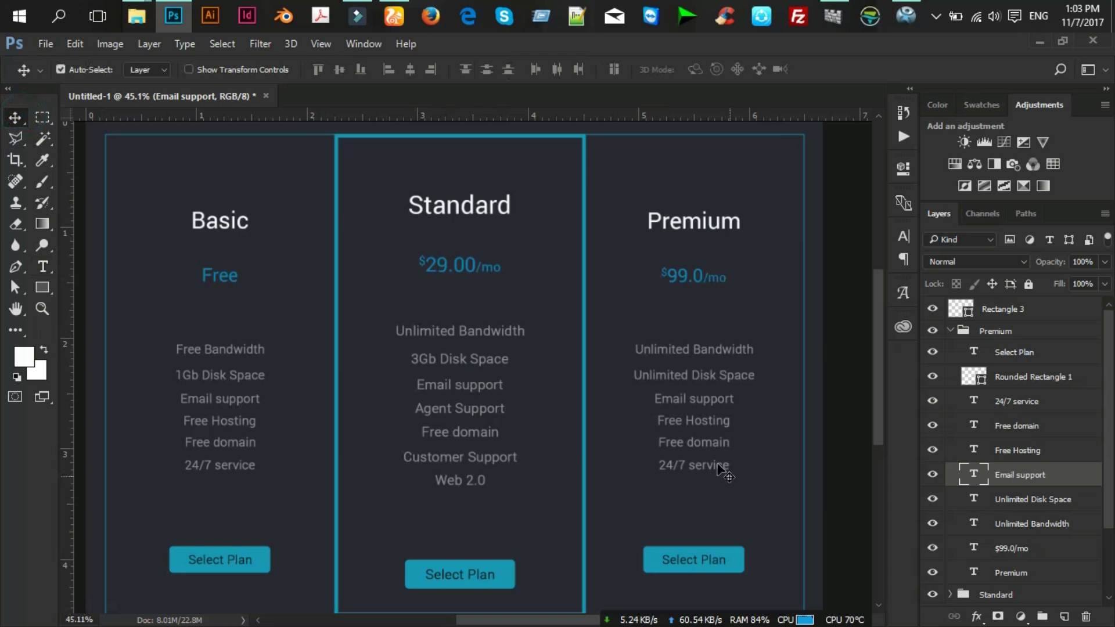
drag(703, 473, 698, 470)
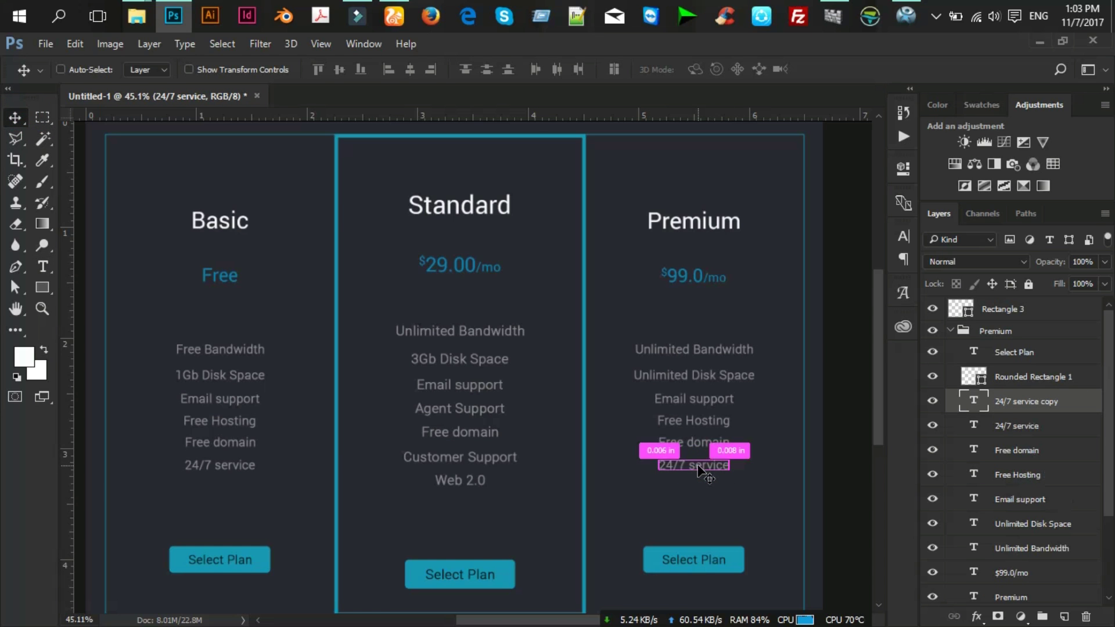
key(shift+Down)
key(shift+Down)
key(shift+Down)
key(shift+Down)
key(shift+Down)
key(shift+Down)
key(shift+Down)
key(shift+Down)
Retype the copied line as 'Customer Support' and commit.
click(42, 267)
click(693, 487)
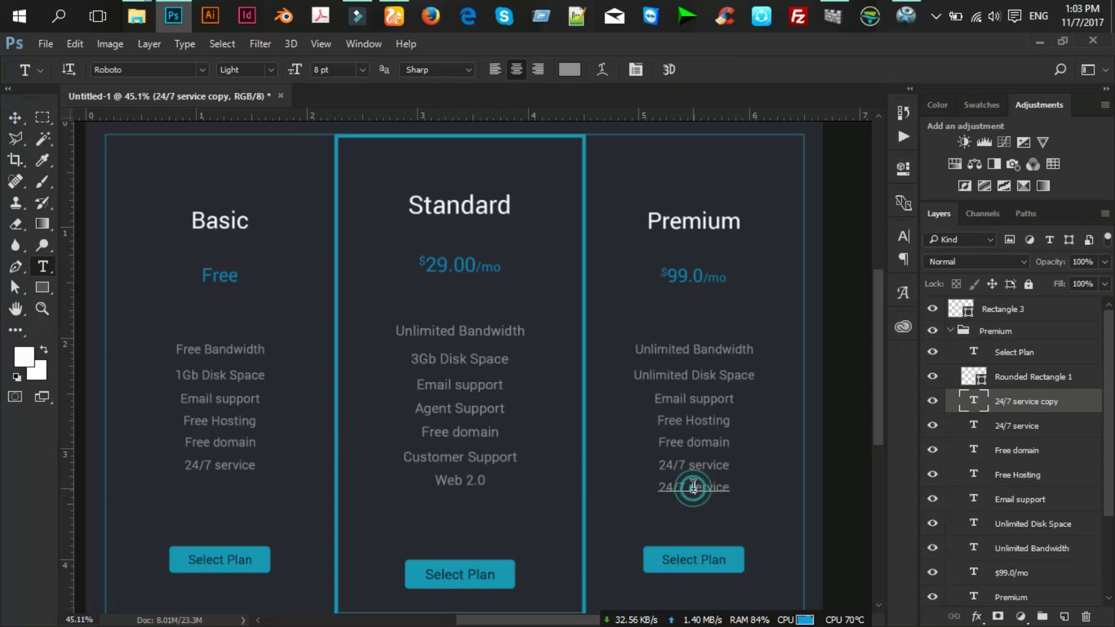
key(ctrl+a)
key(BackSpace)
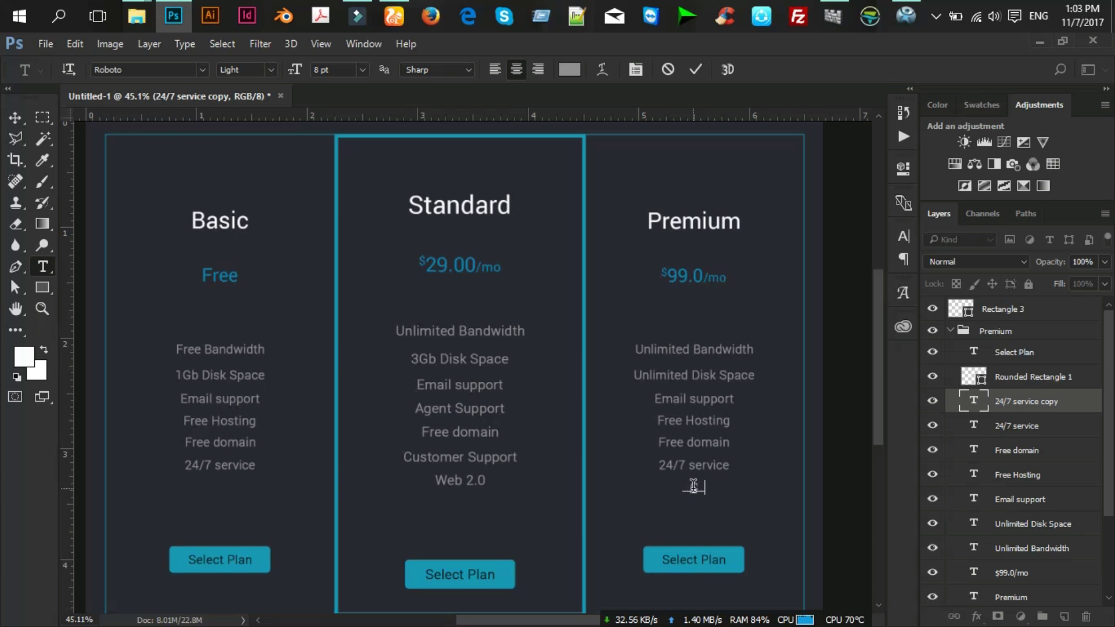
text(Customer S)
text(upport)
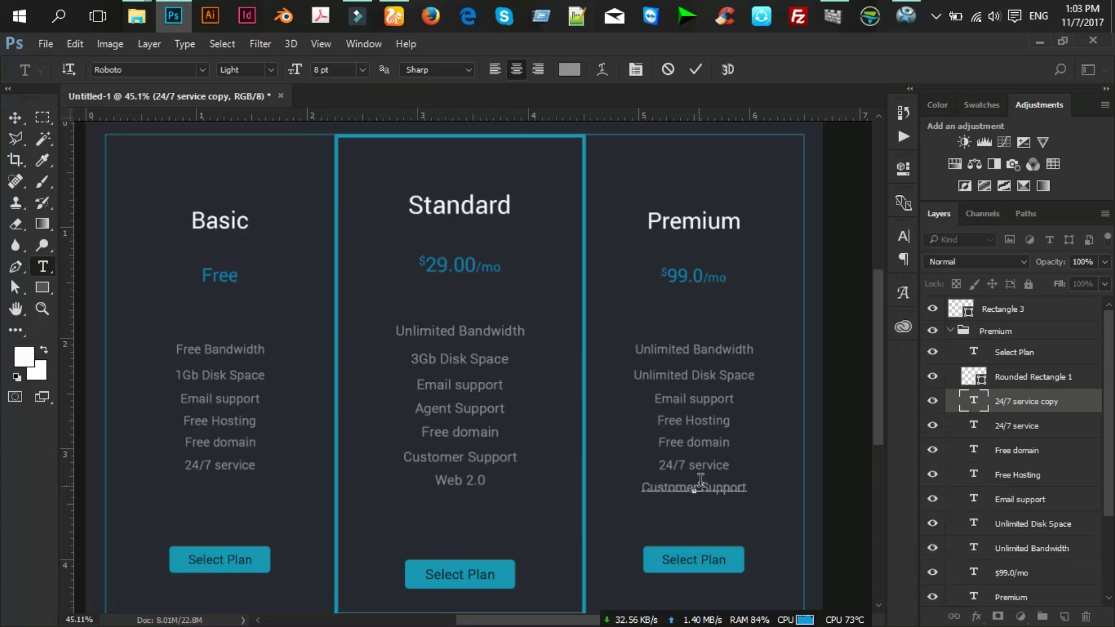
click(23, 120)
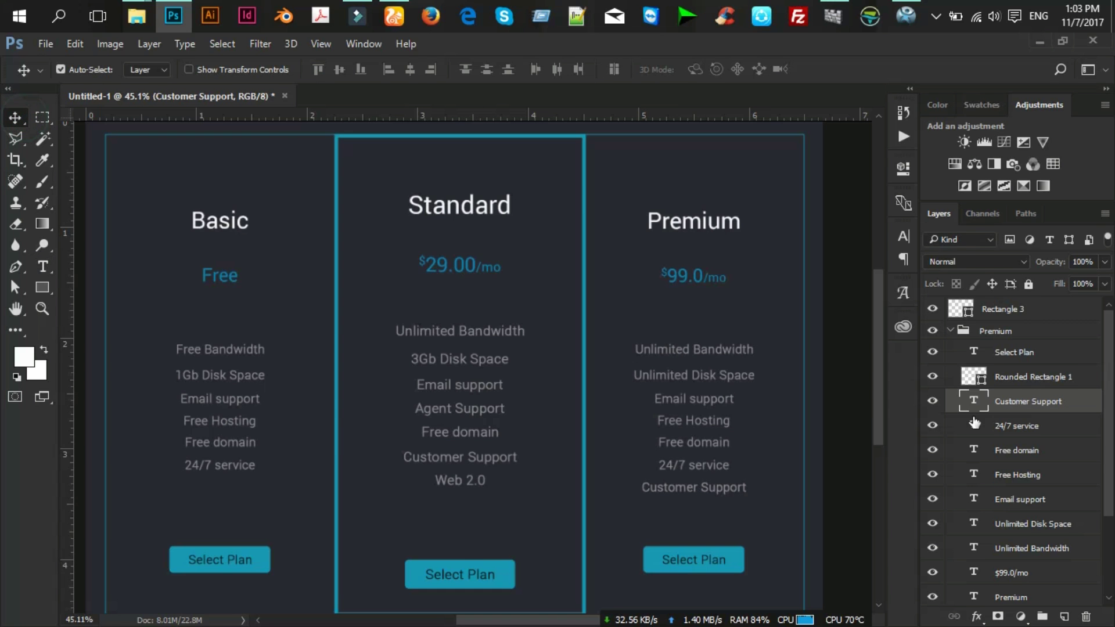
scroll(1039, 503, down, 1)
Nudge the Premium feature lines up slightly and collapse the Premium group.
shift+click(1022, 529)
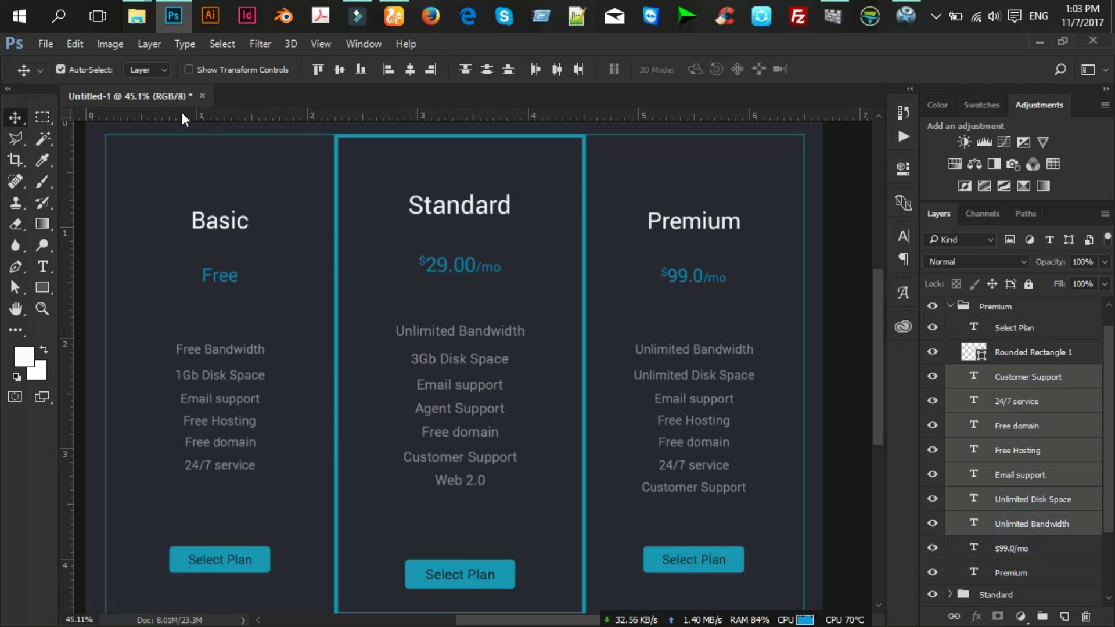
key(shift+Up)
key(shift+Up)
key(shift+Up)
scroll(665, 389, down, 1)
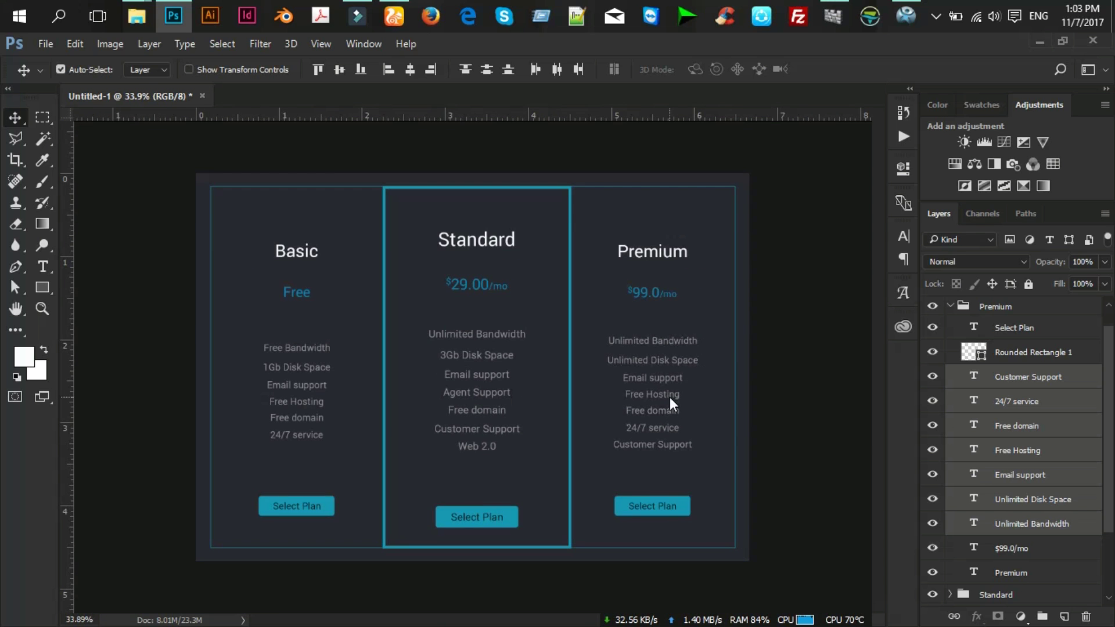
scroll(669, 407, down, 1)
scroll(583, 456, up, 1)
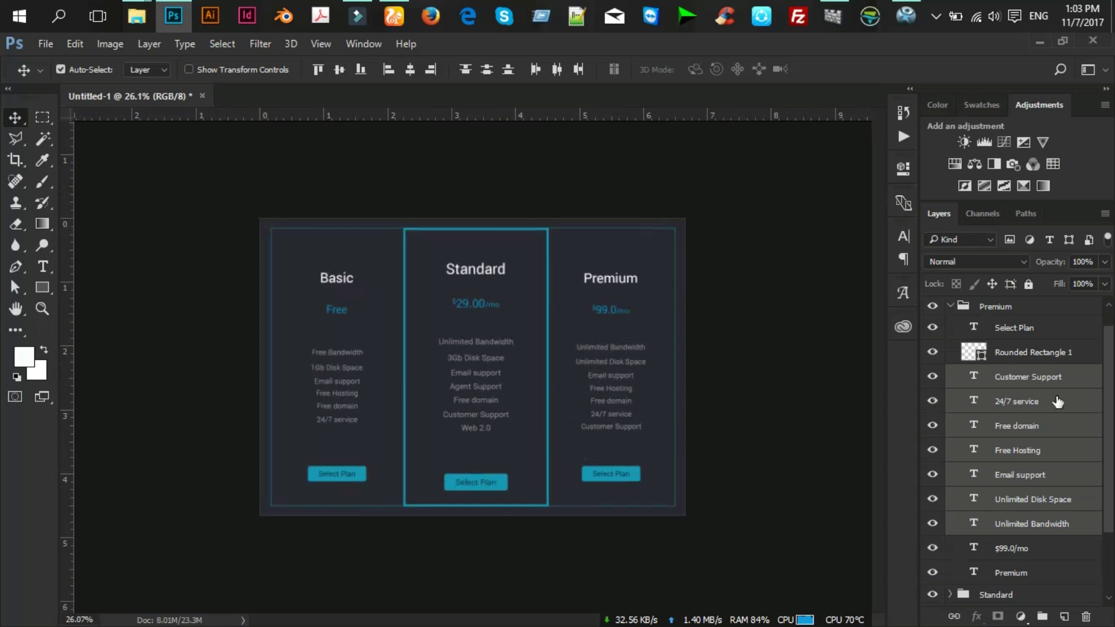
click(957, 306)
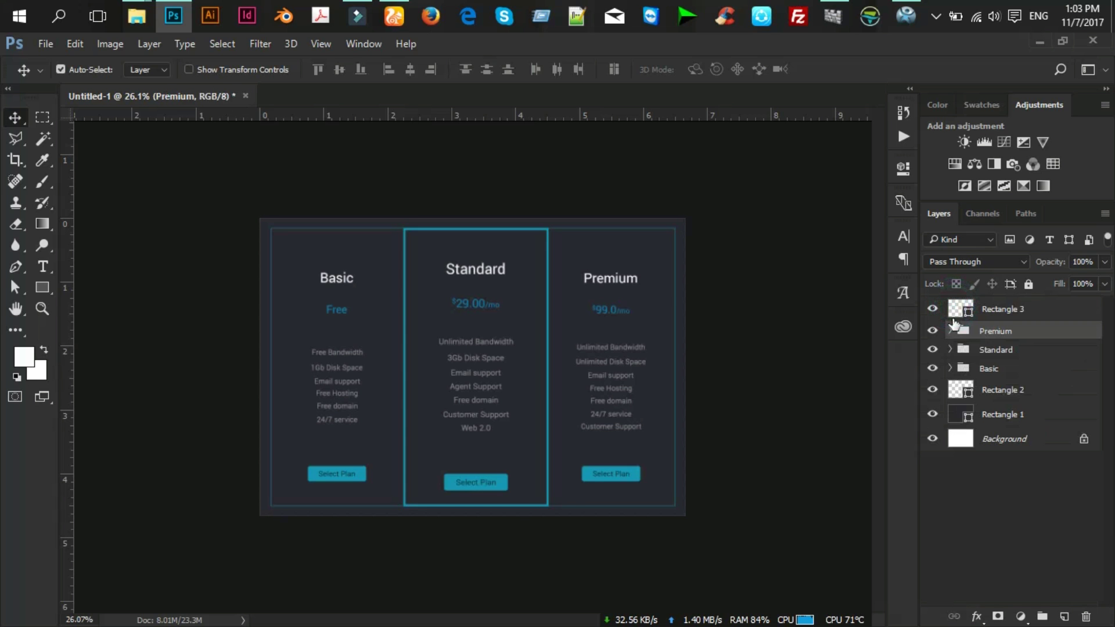
Move Rectangle 3 to sit directly below the Premium group.
click(1007, 317)
click(932, 308)
drag(1014, 314, 1011, 341)
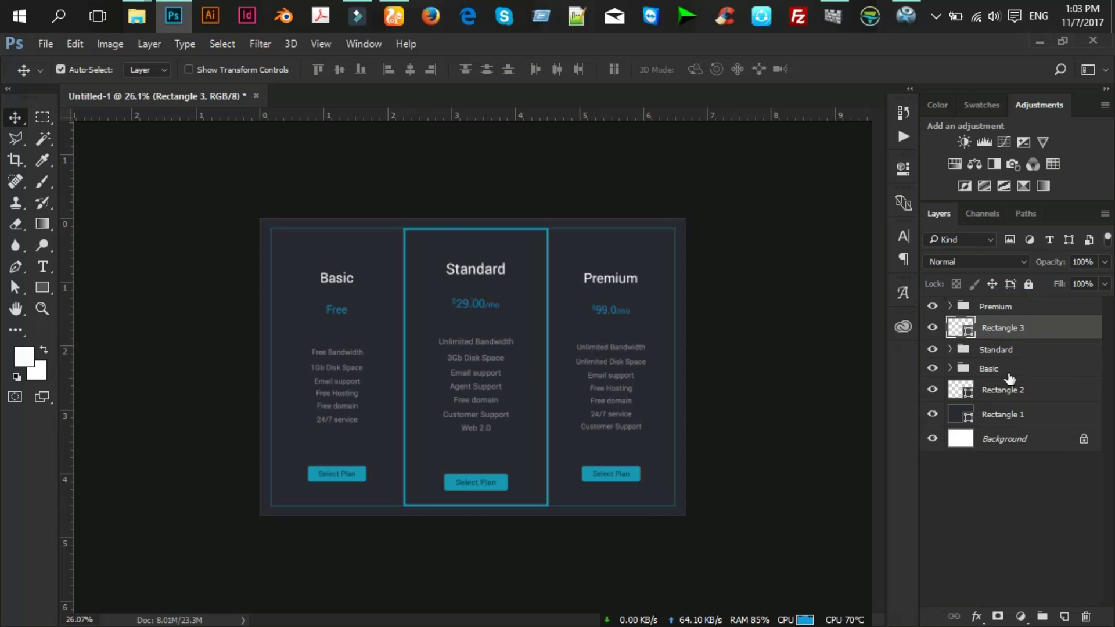
Rename the Rectangle 1 layer to 'Bg'.
click(1013, 392)
click(933, 390)
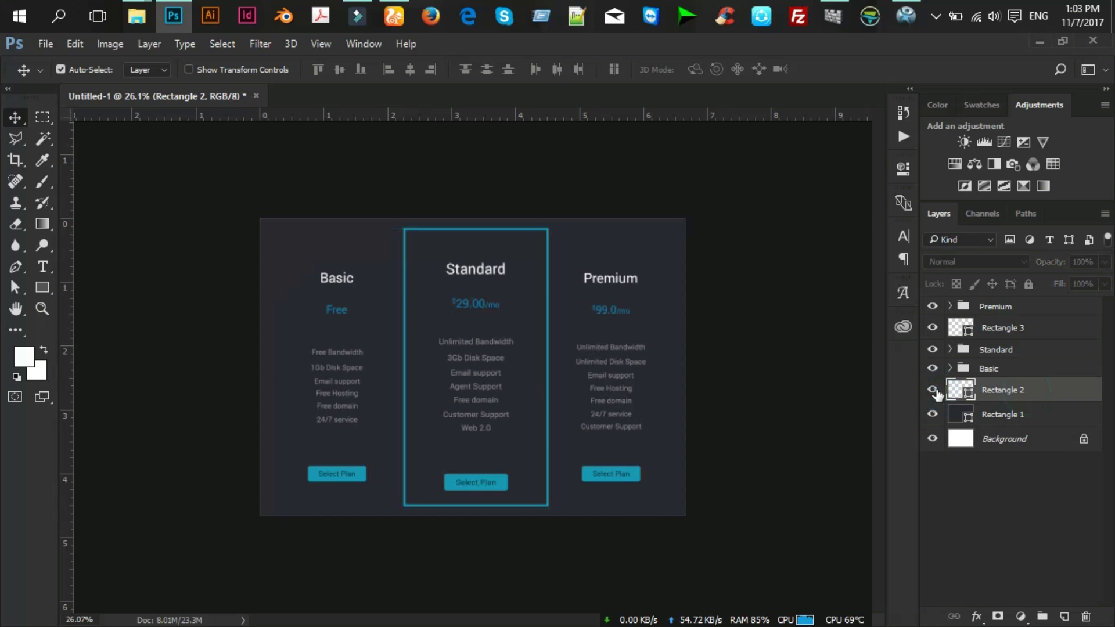
click(1010, 415)
double_click(1010, 415)
text(Bg)
key(Return)
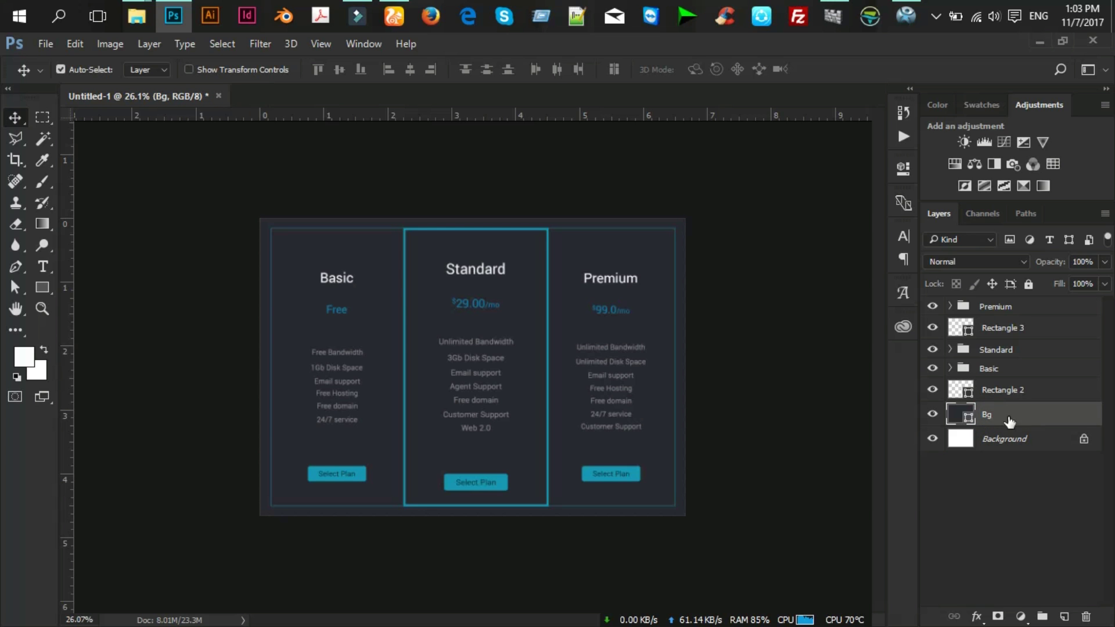
click(1045, 308)
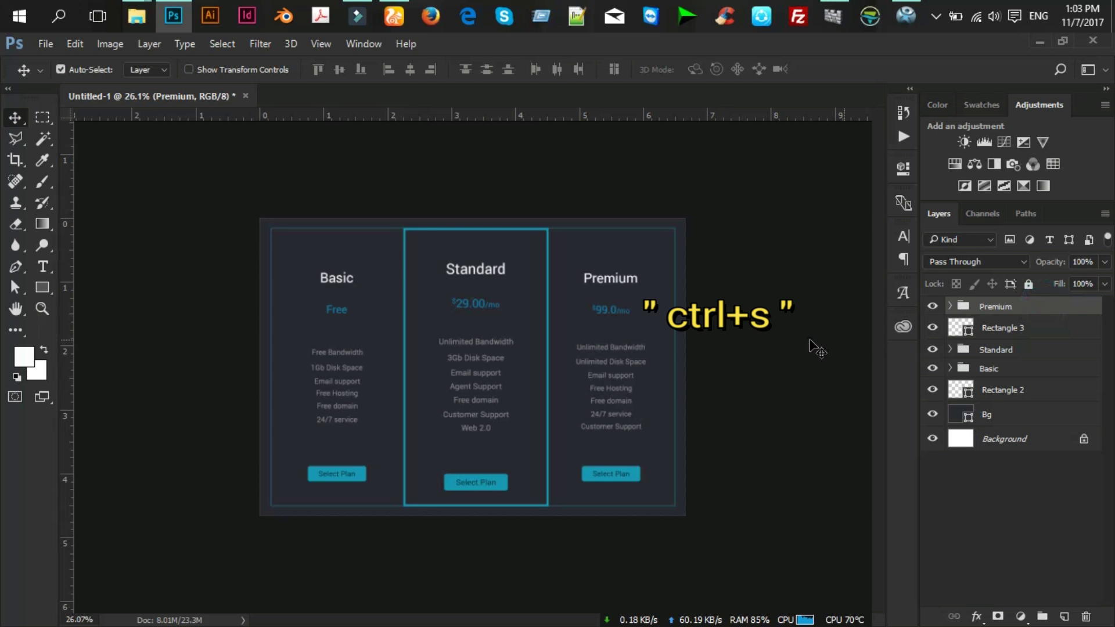
Save the document to the Desktop as 'Pricing Table.psd'.
key(ctrl+s)
key(ctrl+s)
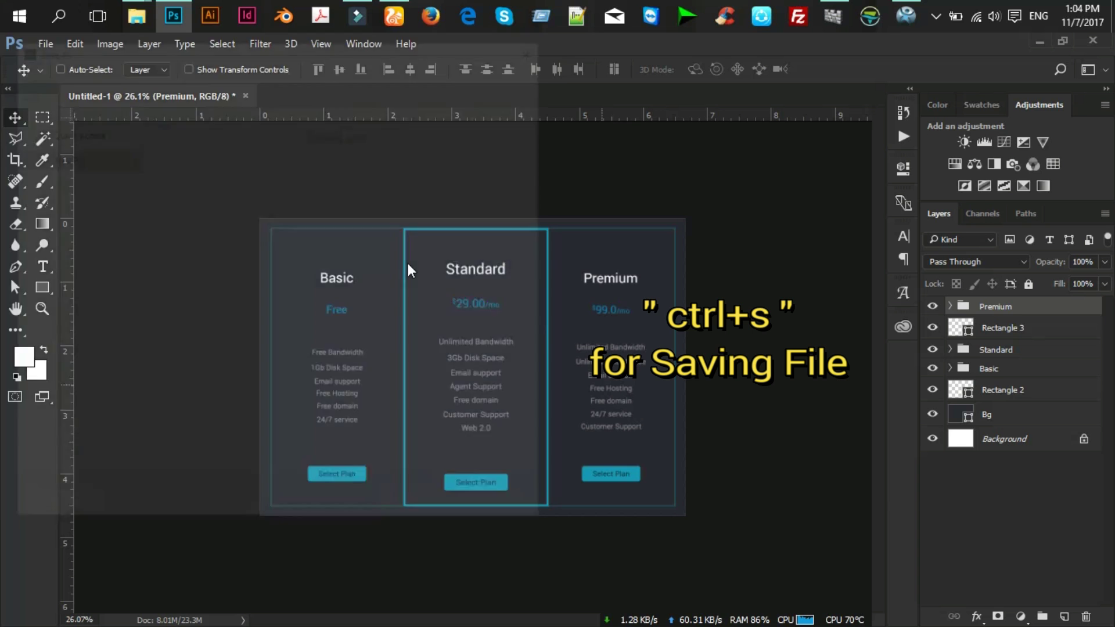
click(71, 168)
click(67, 150)
click(163, 343)
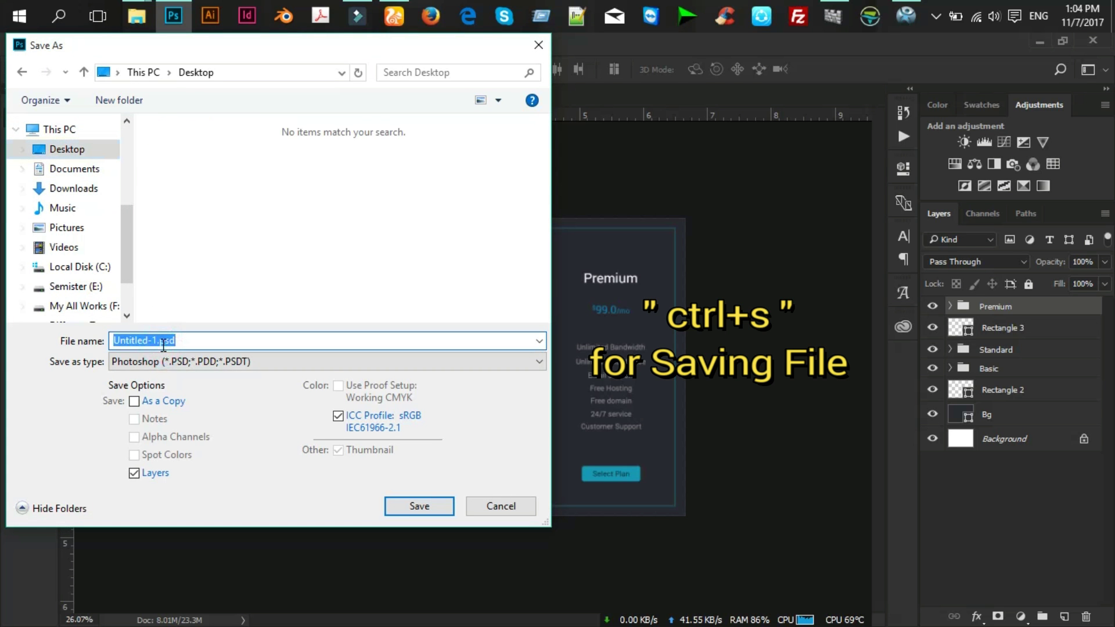
text(Pricn)
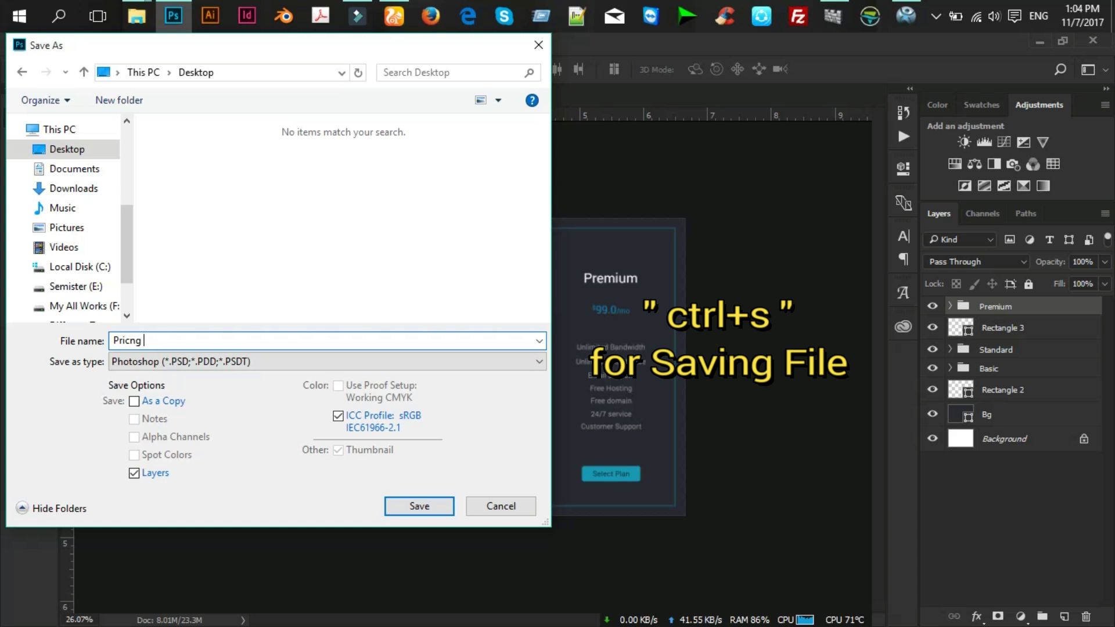
key(BackSpace)
text(ing Table)
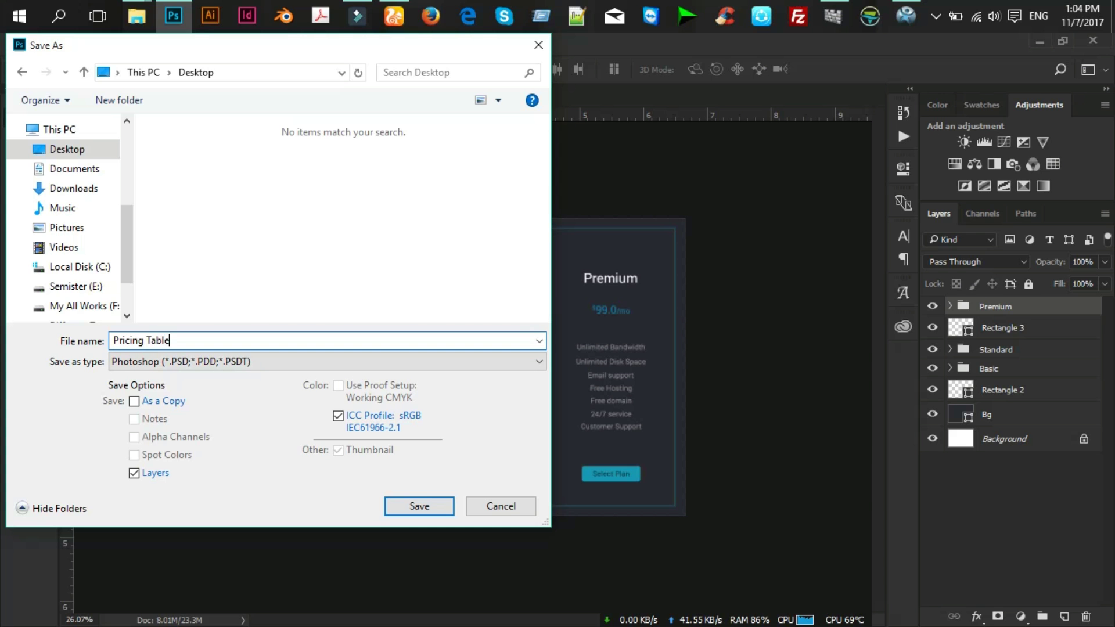
key(Return)
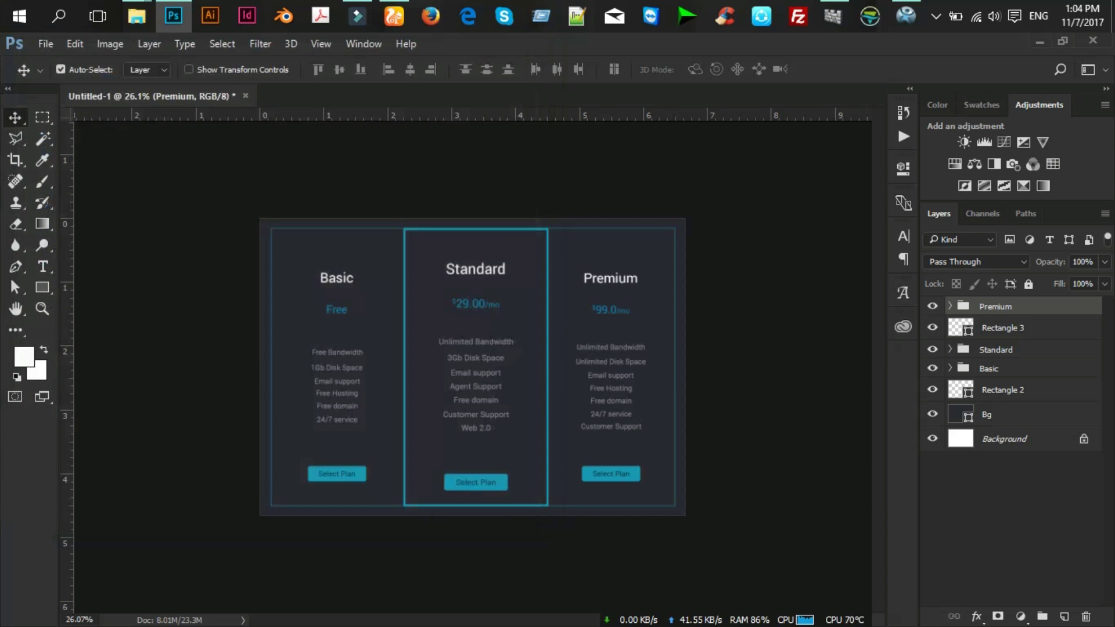
key(Return)
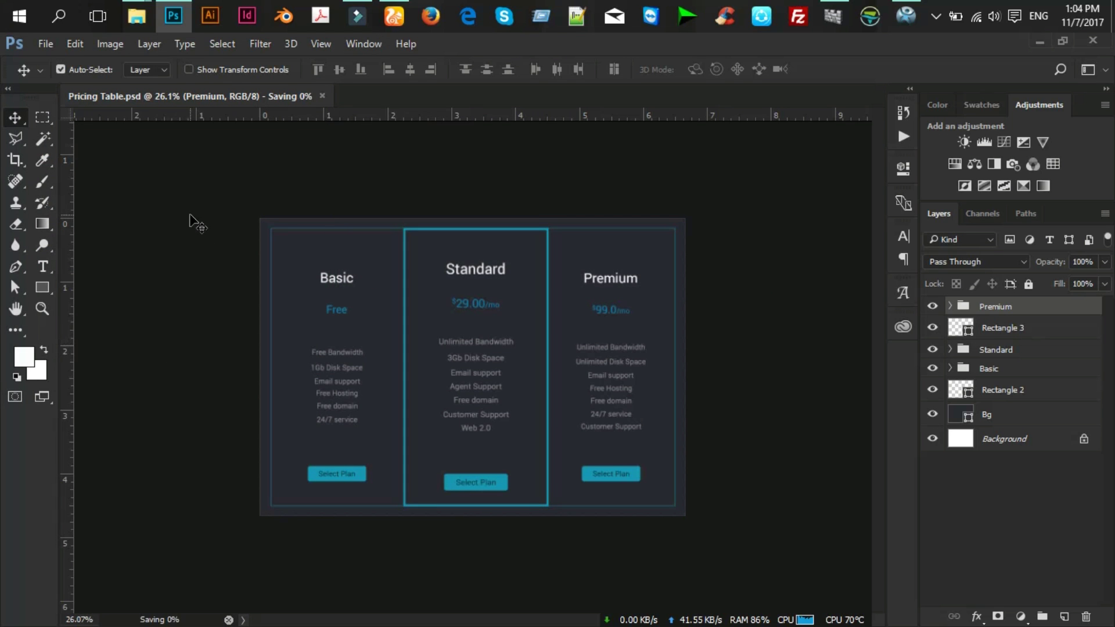
mouse_move(136, 16)
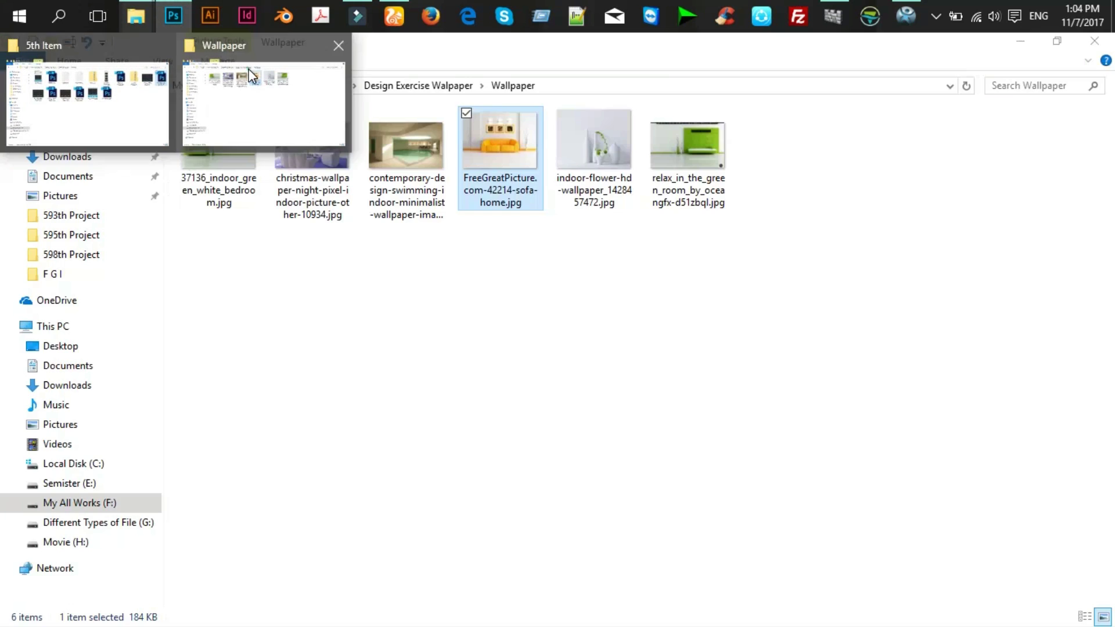
Reopen Pricing Table.psd from the Desktop folder in File Explorer.
click(251, 74)
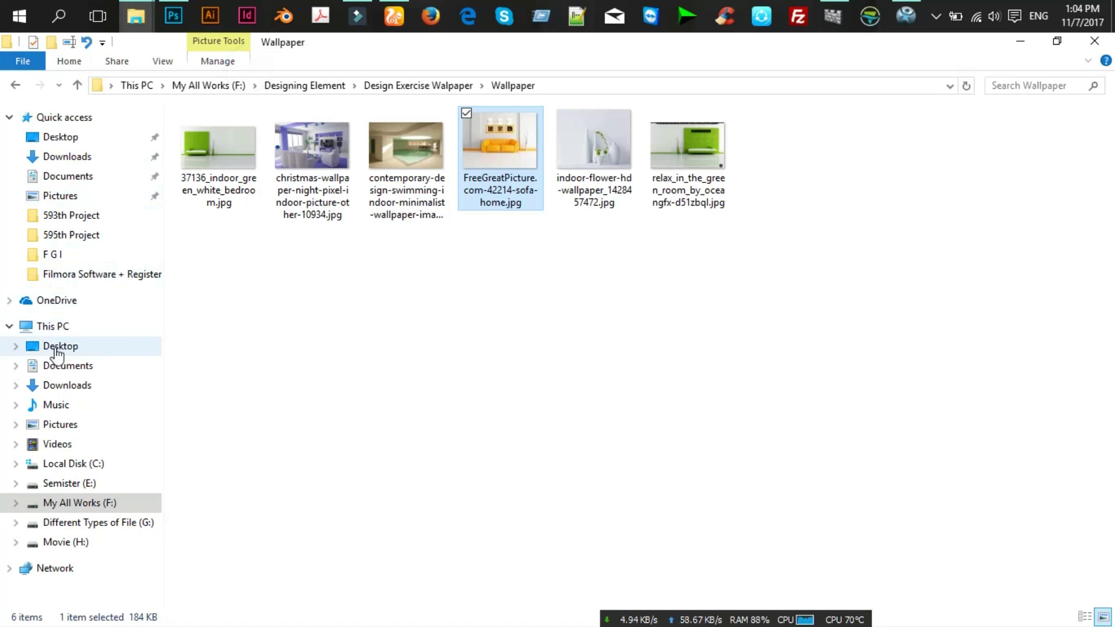
click(60, 346)
double_click(1068, 180)
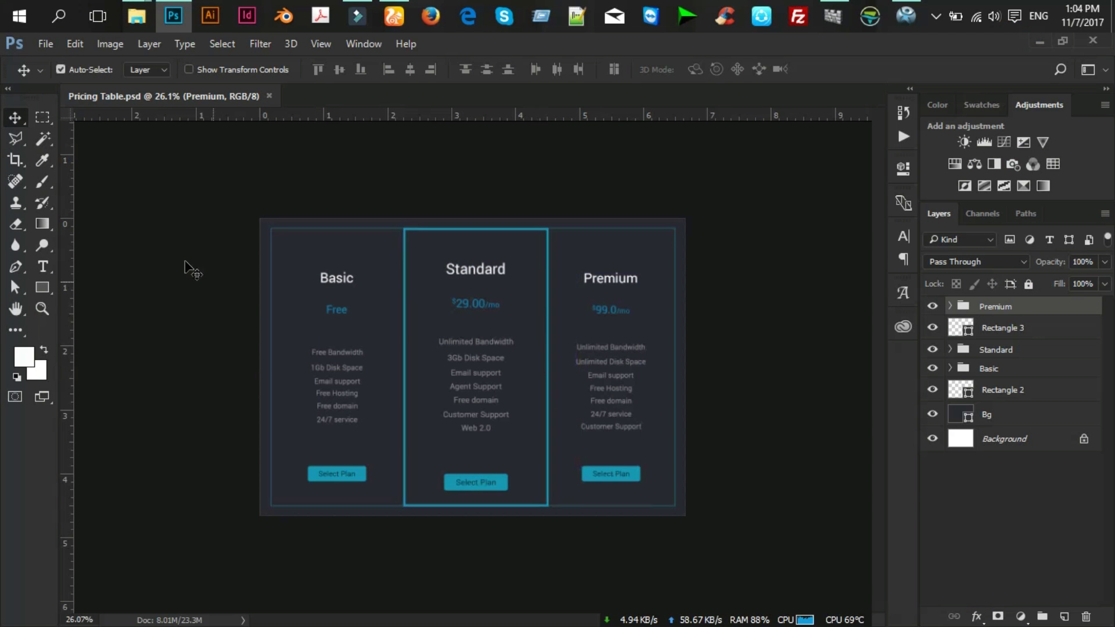
Save a flattened JPEG copy, Pricing Table.jpg, to the Desktop at maximum quality 12.
click(45, 44)
click(78, 224)
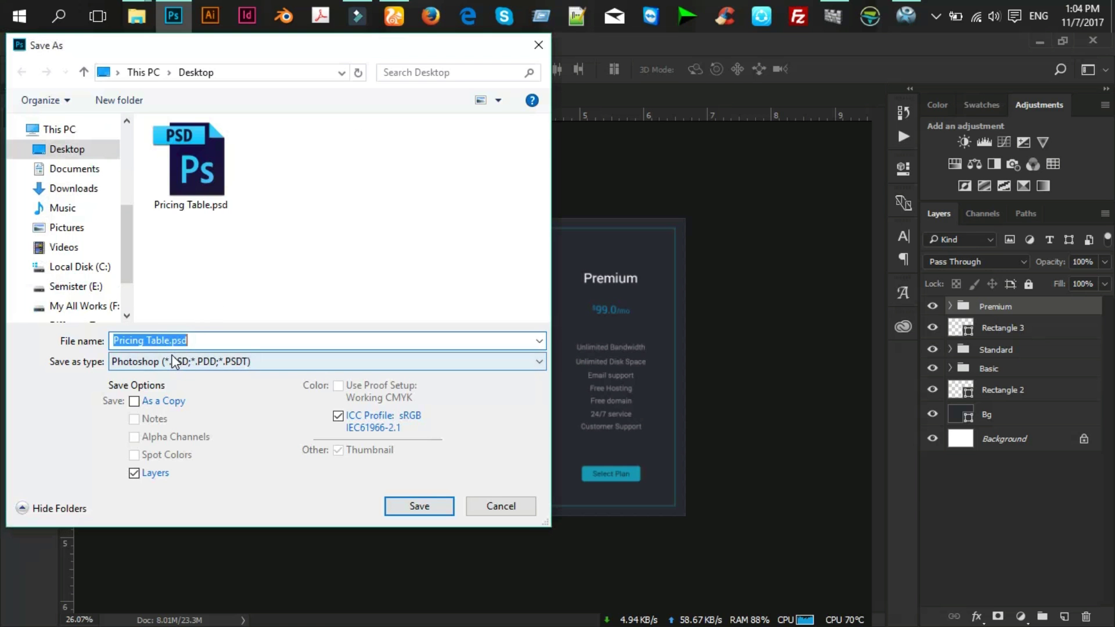
click(172, 362)
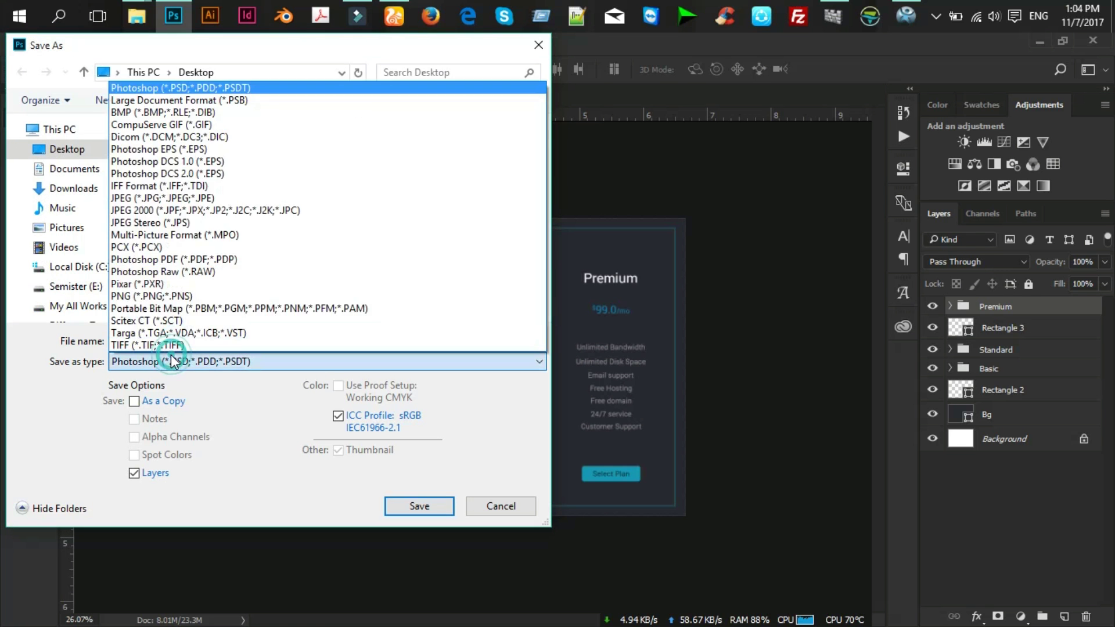
click(174, 206)
click(419, 506)
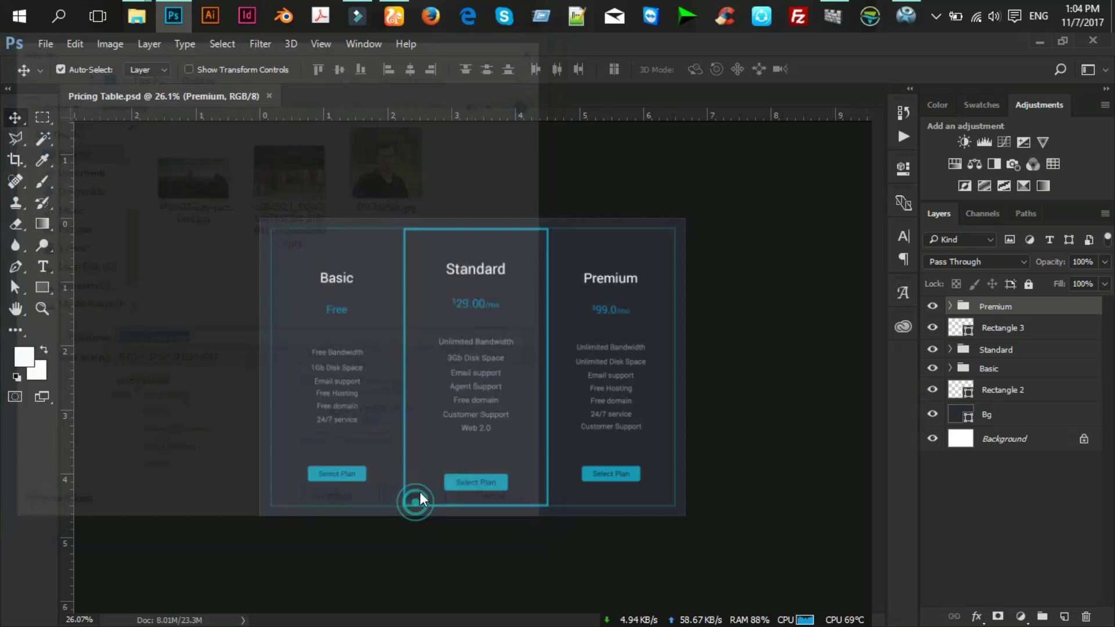
click(650, 157)
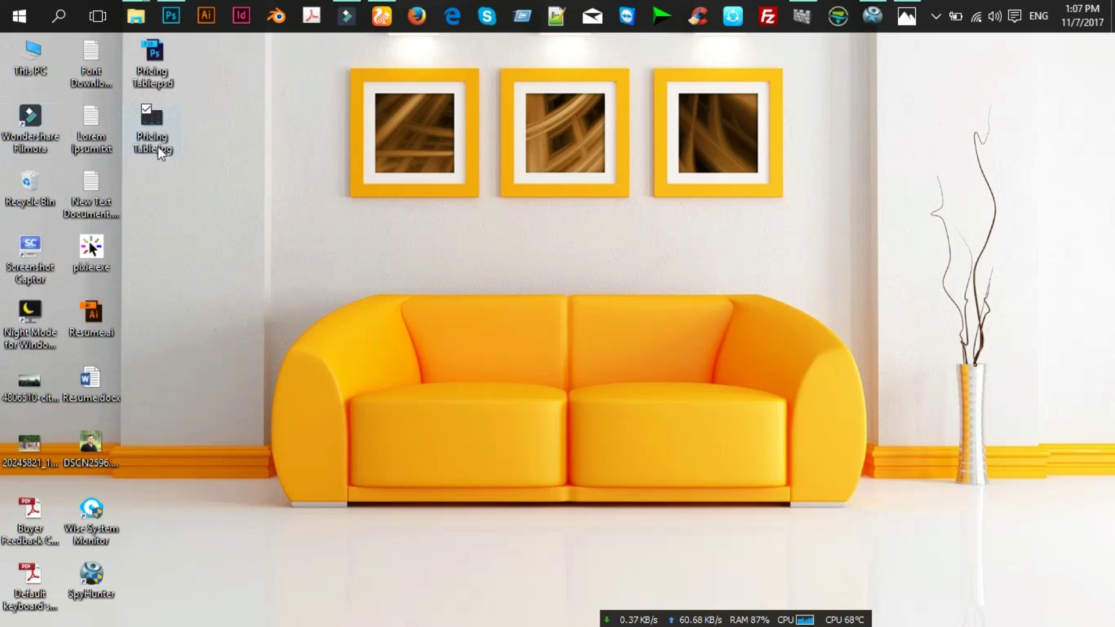
click(158, 148)
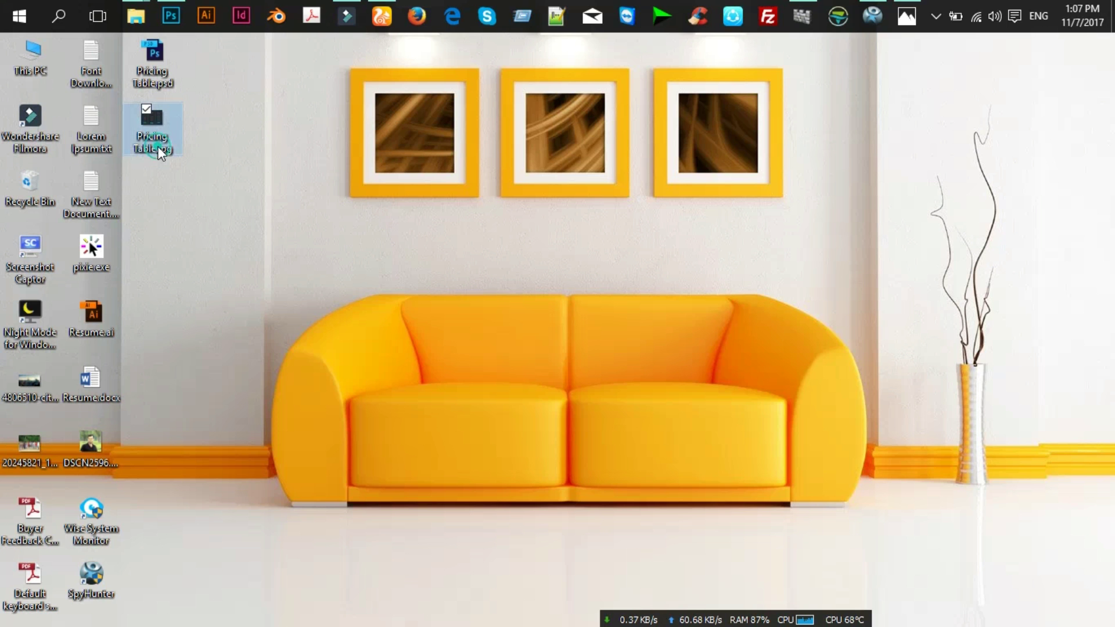
double_click(162, 122)
right_click(161, 121)
click(183, 112)
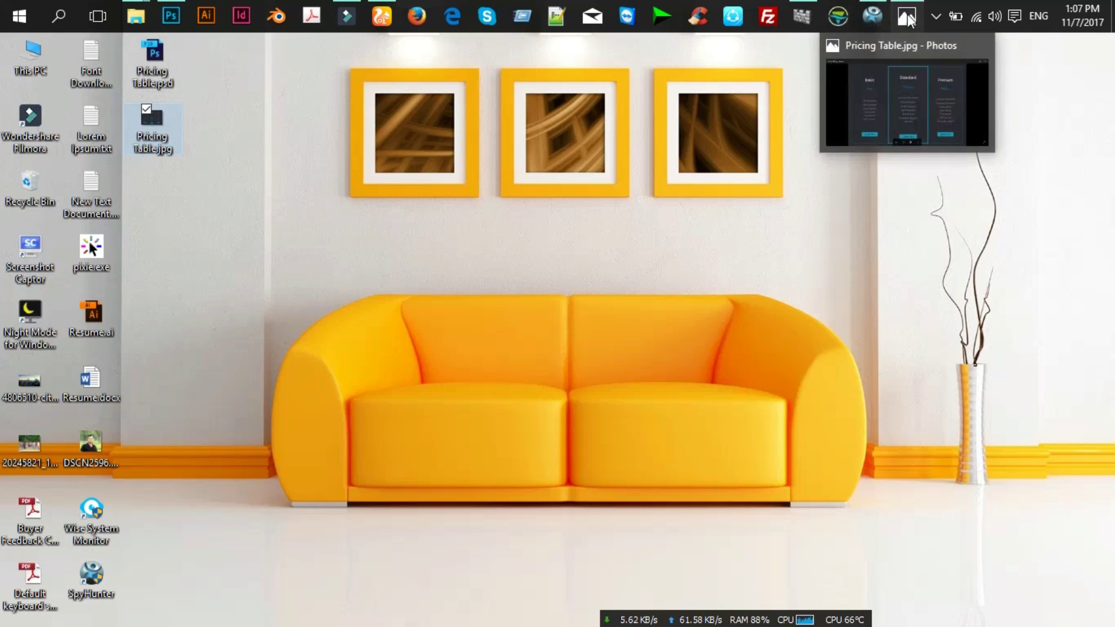
mouse_move(906, 16)
click(890, 61)
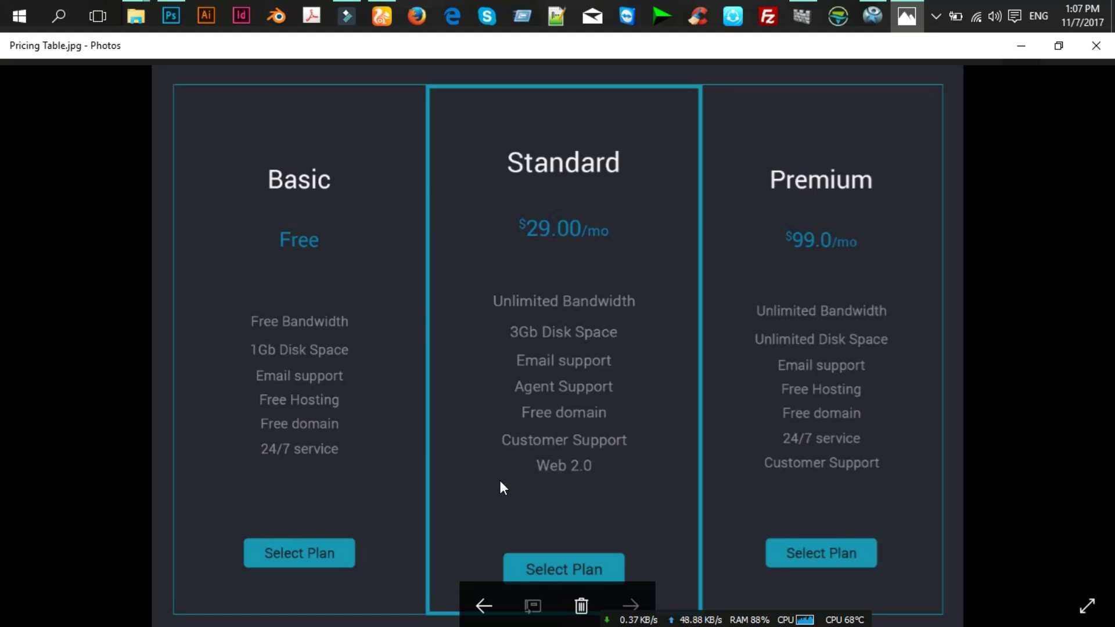
click(725, 454)
click(737, 365)
click(1088, 58)
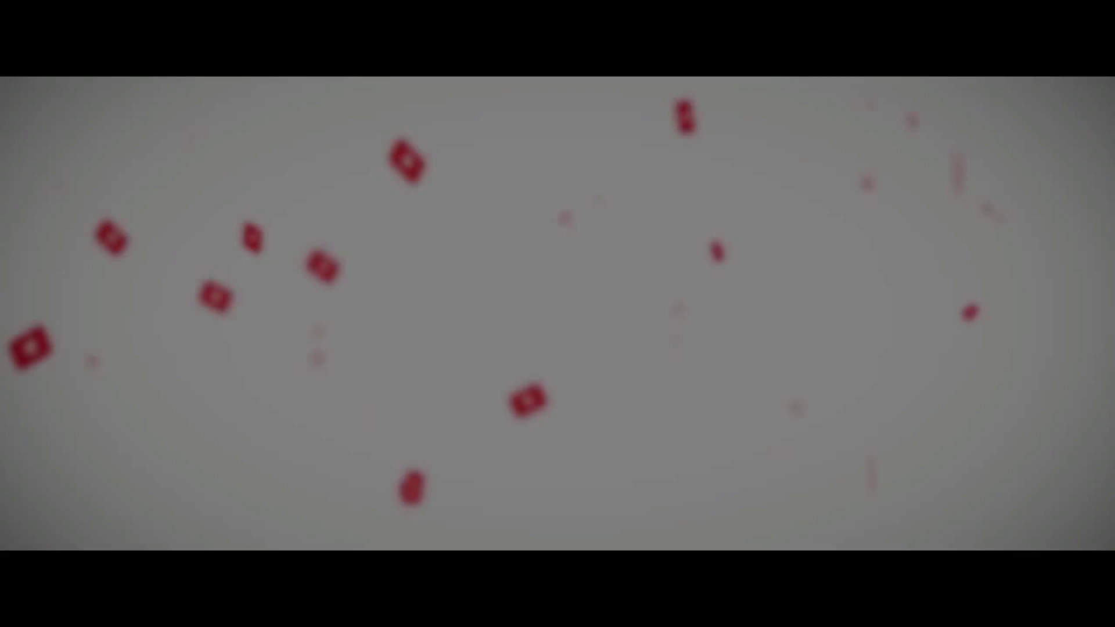